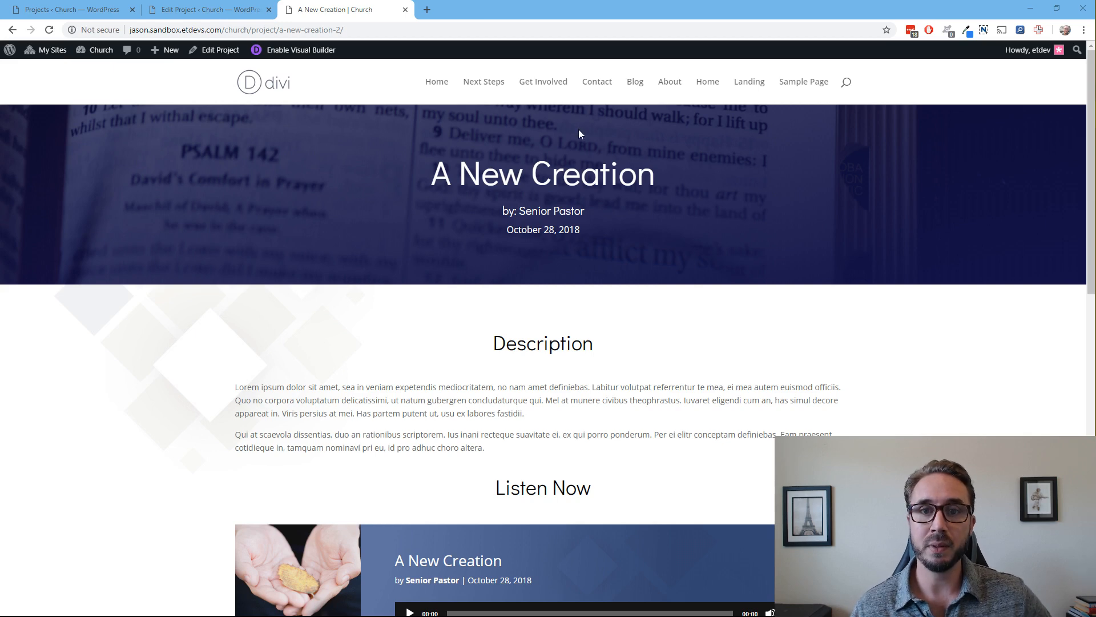
Look over the overall layout of the A New Creation sermon page
scroll(573, 171, down, 2)
scroll(567, 189, up, 1)
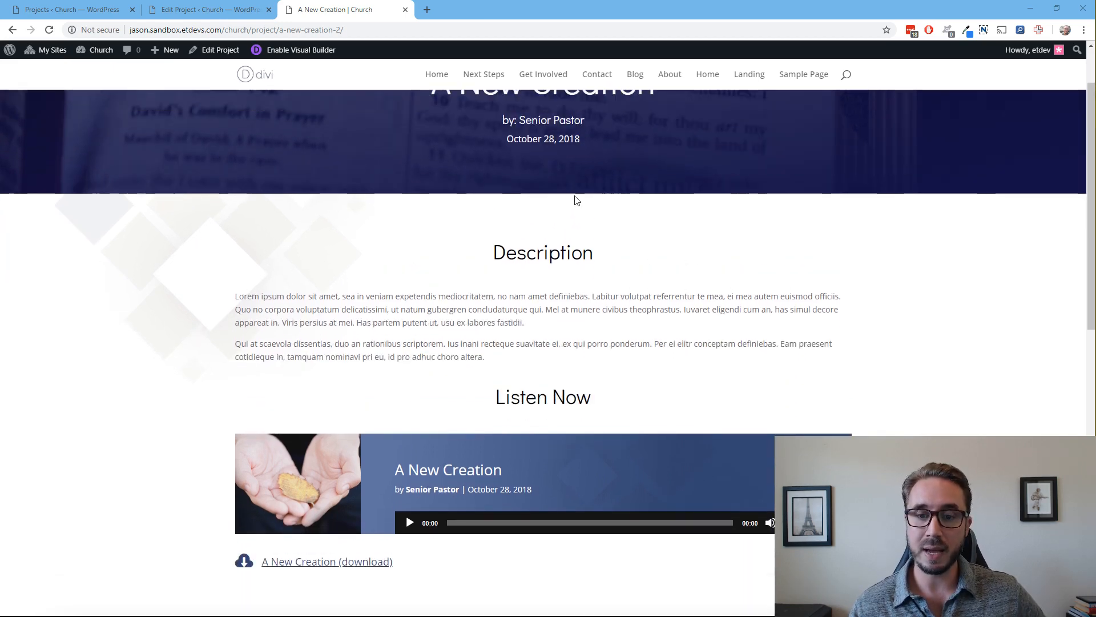
scroll(575, 198, down, 2)
scroll(575, 213, up, 2)
scroll(574, 210, up, 2)
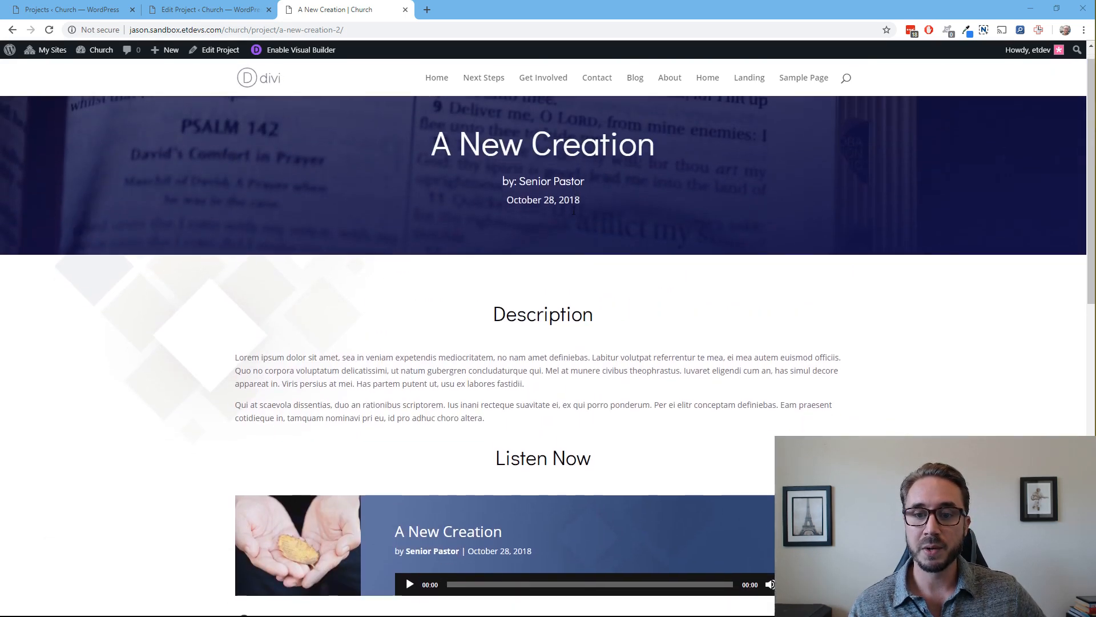
scroll(574, 209, down, 2)
scroll(574, 209, up, 2)
scroll(574, 209, up, 1)
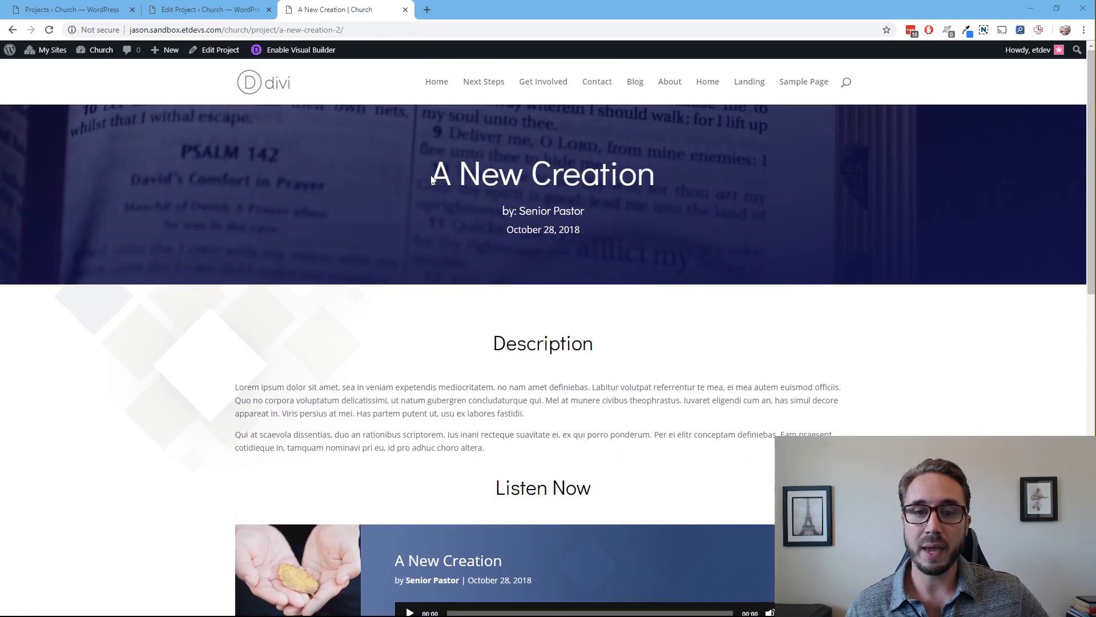
Examine the sermon title, speaker and date in the page header by highlighting each text
drag(431, 175, 666, 183)
click(659, 214)
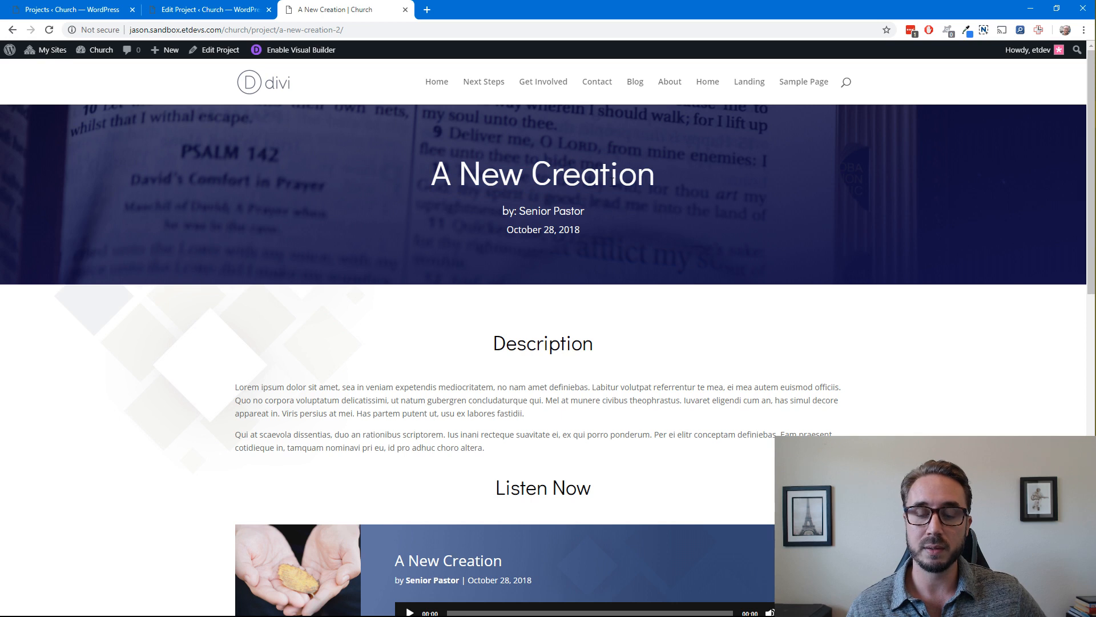
drag(583, 210, 516, 211)
drag(586, 227, 481, 221)
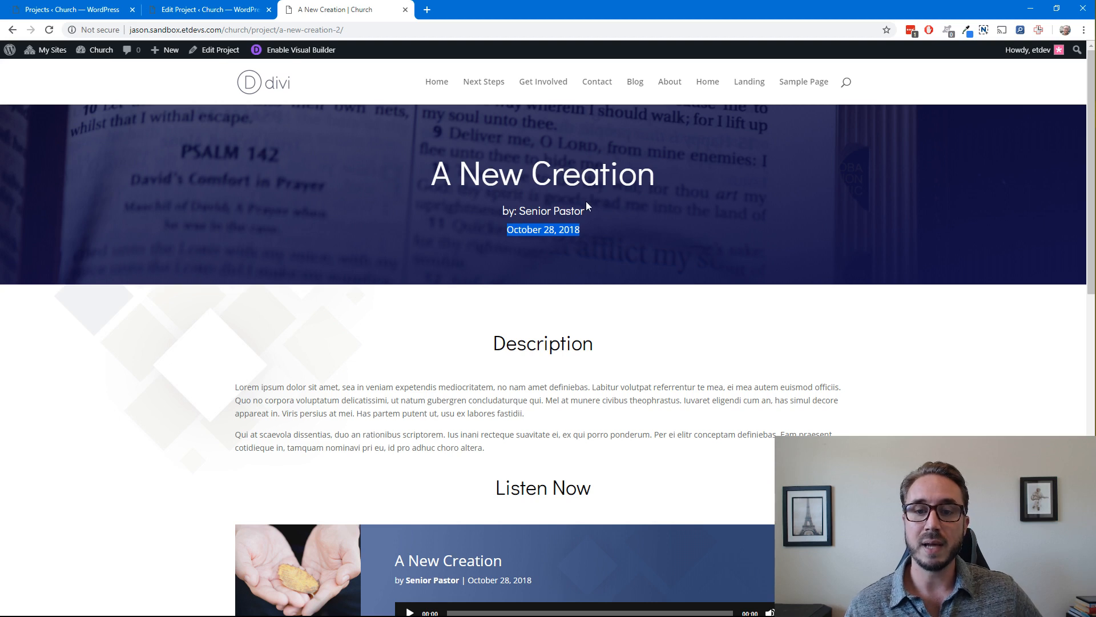
click(608, 216)
Review the Description text and the Listen Now section with its audio player and download link
scroll(632, 219, down, 2)
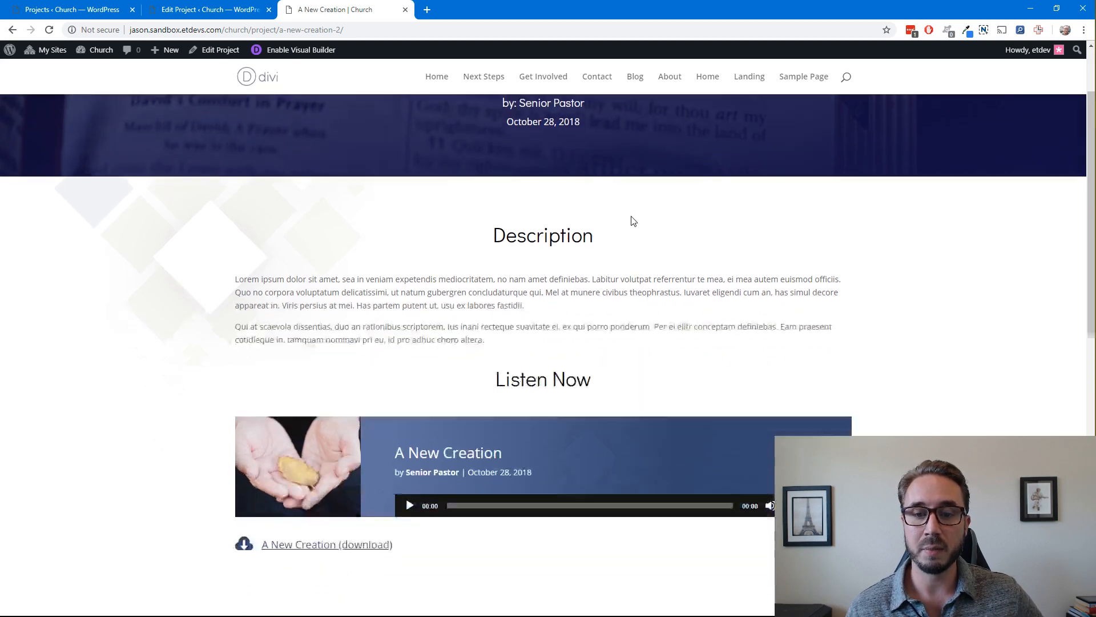
drag(512, 323, 231, 257)
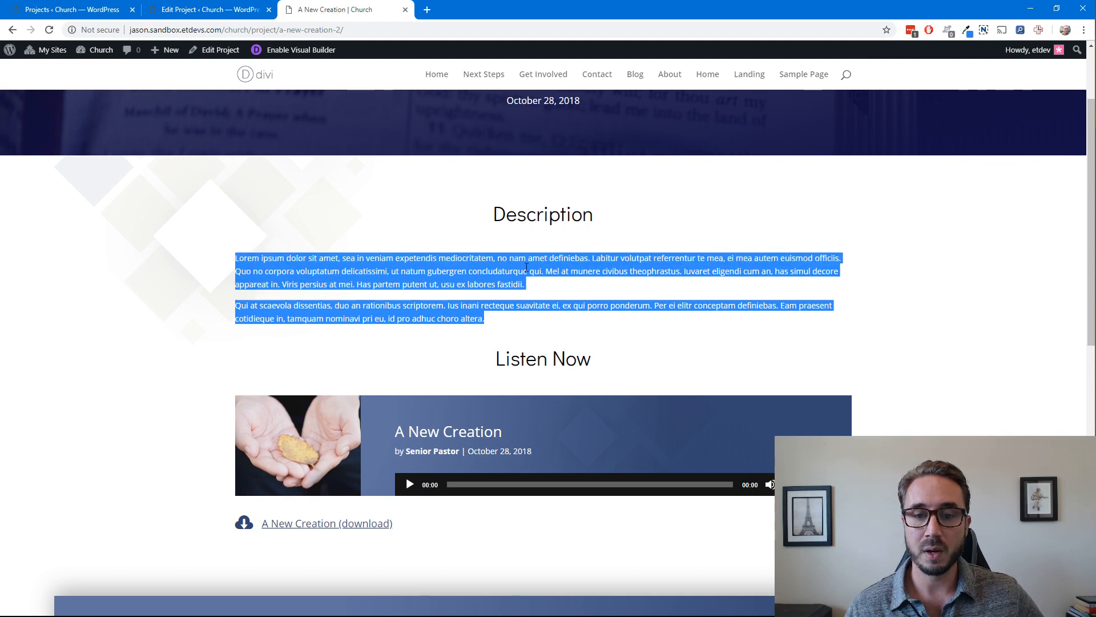
scroll(526, 267, down, 2)
click(650, 251)
scroll(650, 251, down, 1)
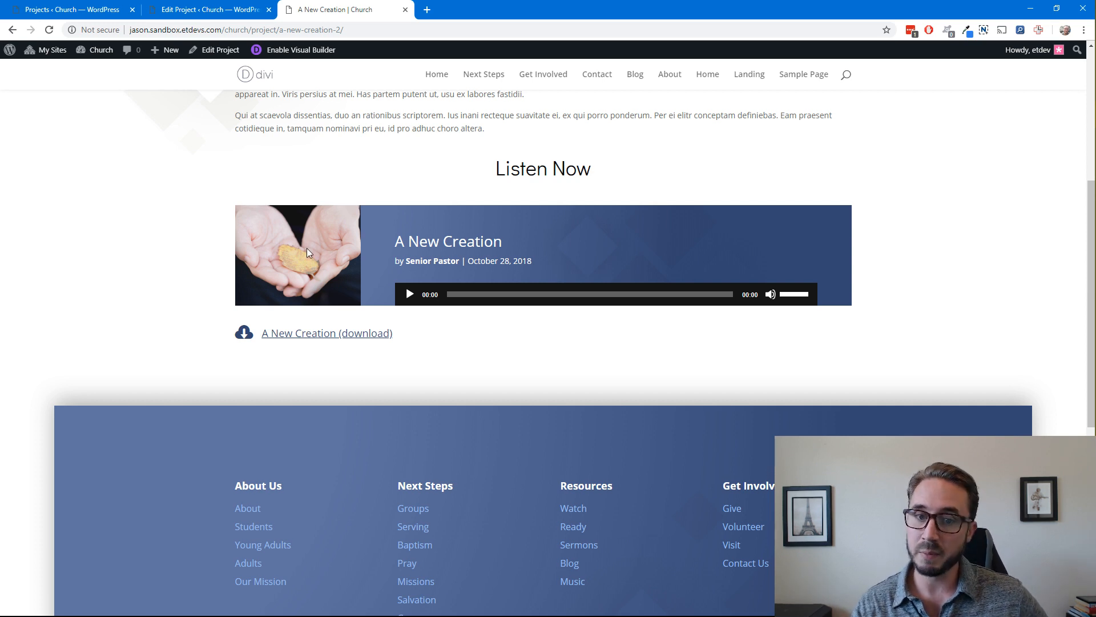
drag(508, 243, 391, 241)
click(529, 261)
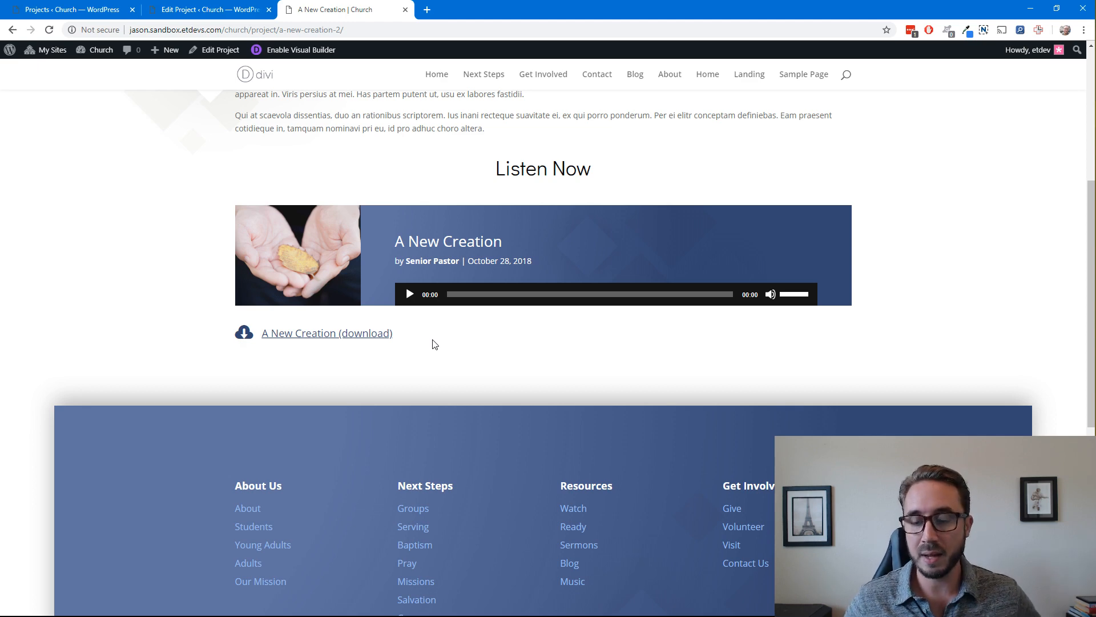
scroll(426, 340, up, 5)
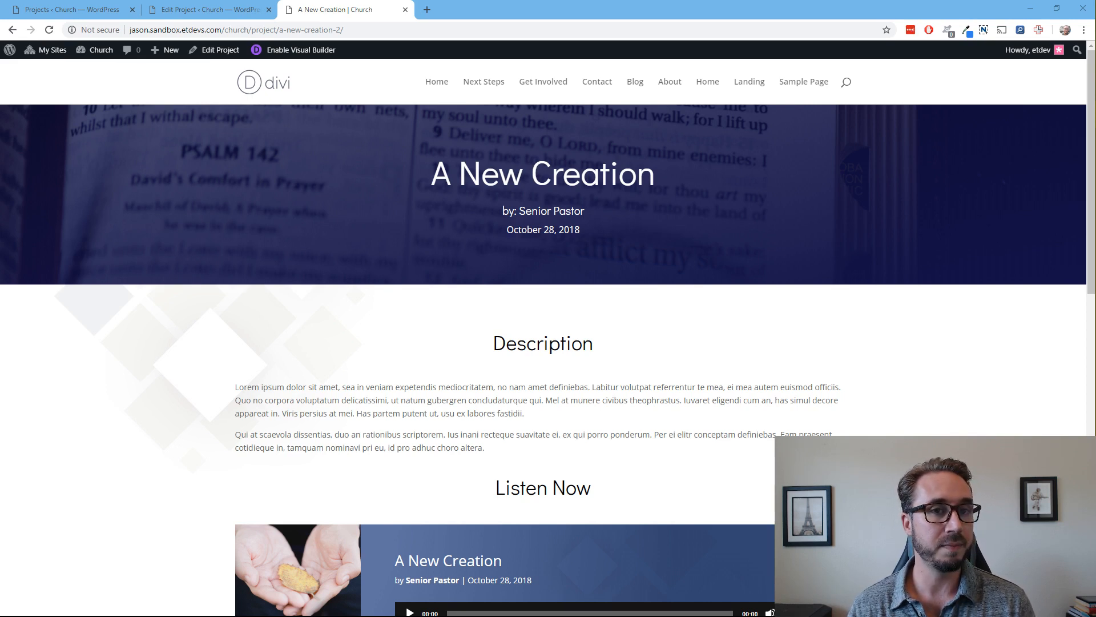
Switch to the Advanced Custom Fields plugin page on WordPress.org and review its description and plugin details
drag(0, 57, 536, 14)
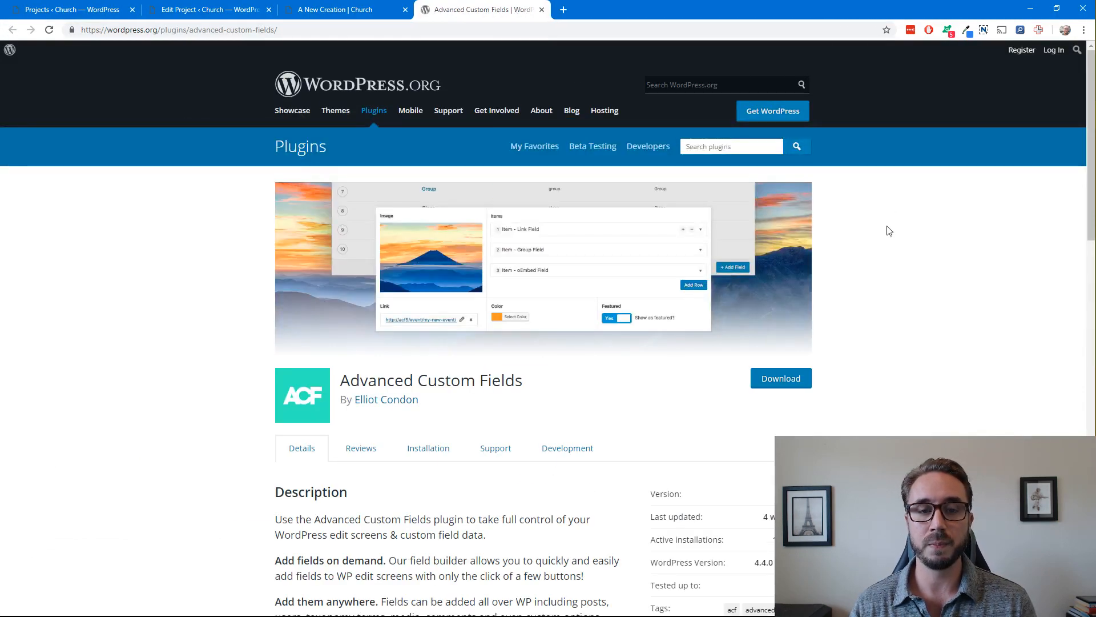
scroll(181, 258, down, 2)
scroll(181, 257, down, 1)
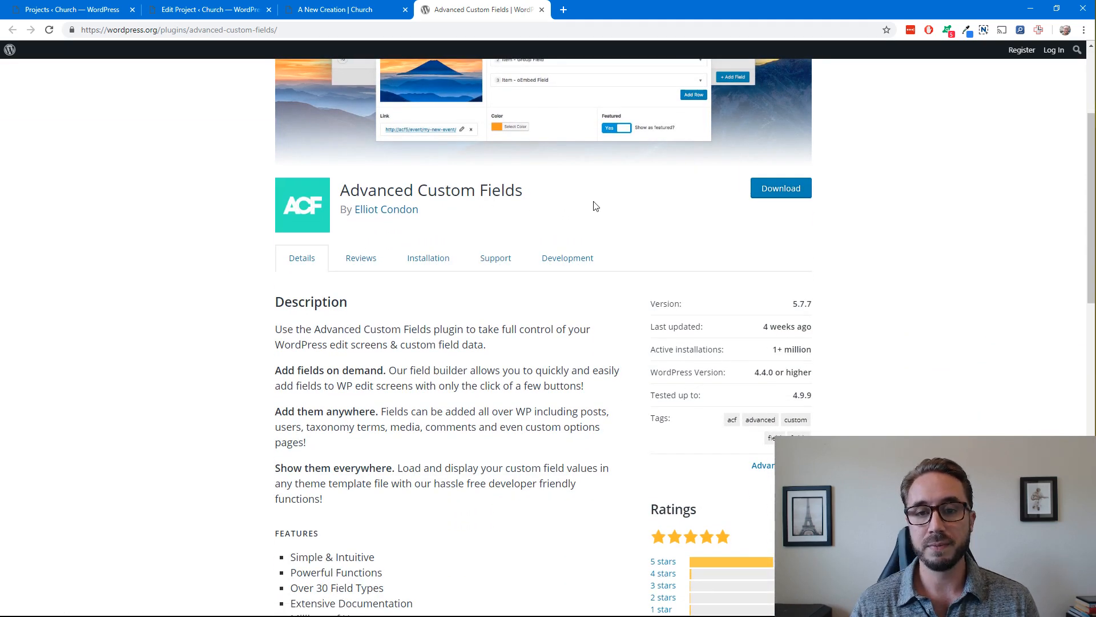
scroll(878, 251, down, 2)
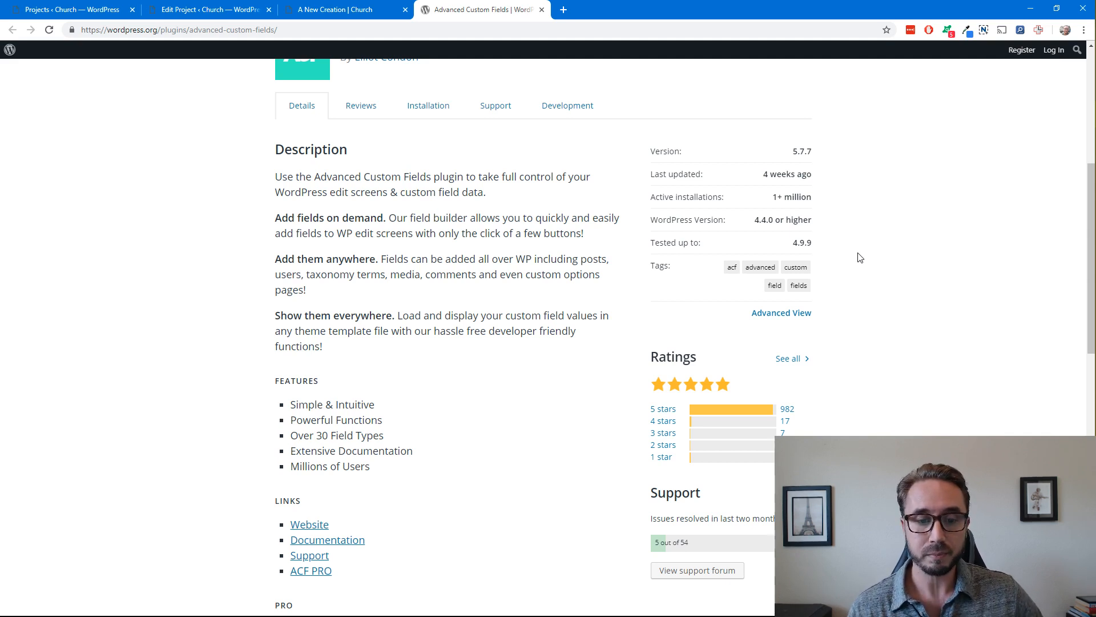
scroll(581, 237, up, 4)
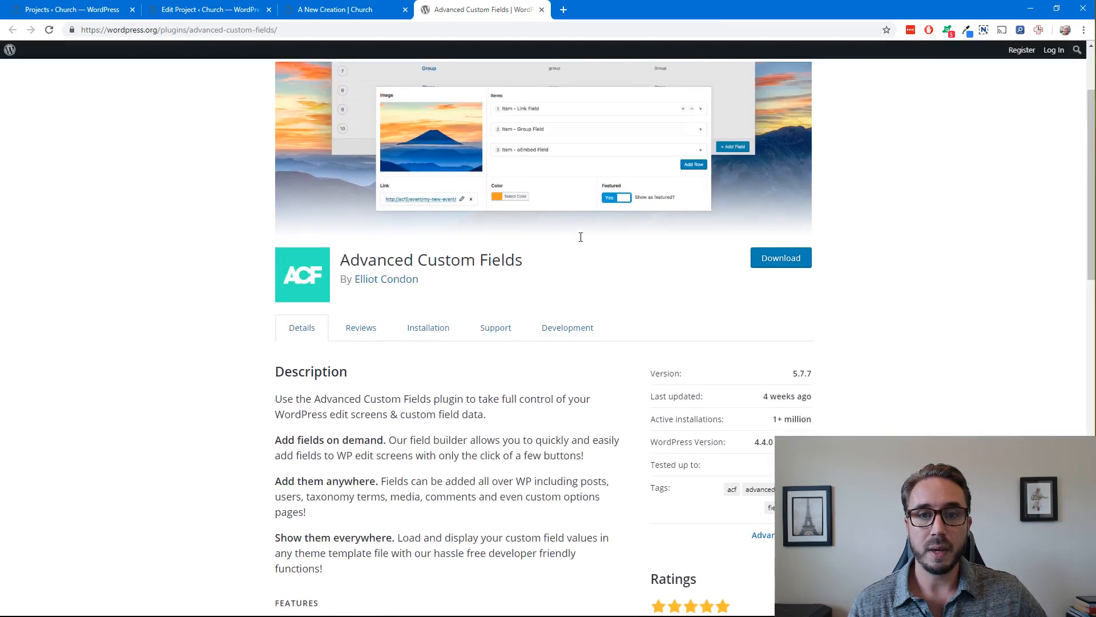
scroll(581, 237, up, 2)
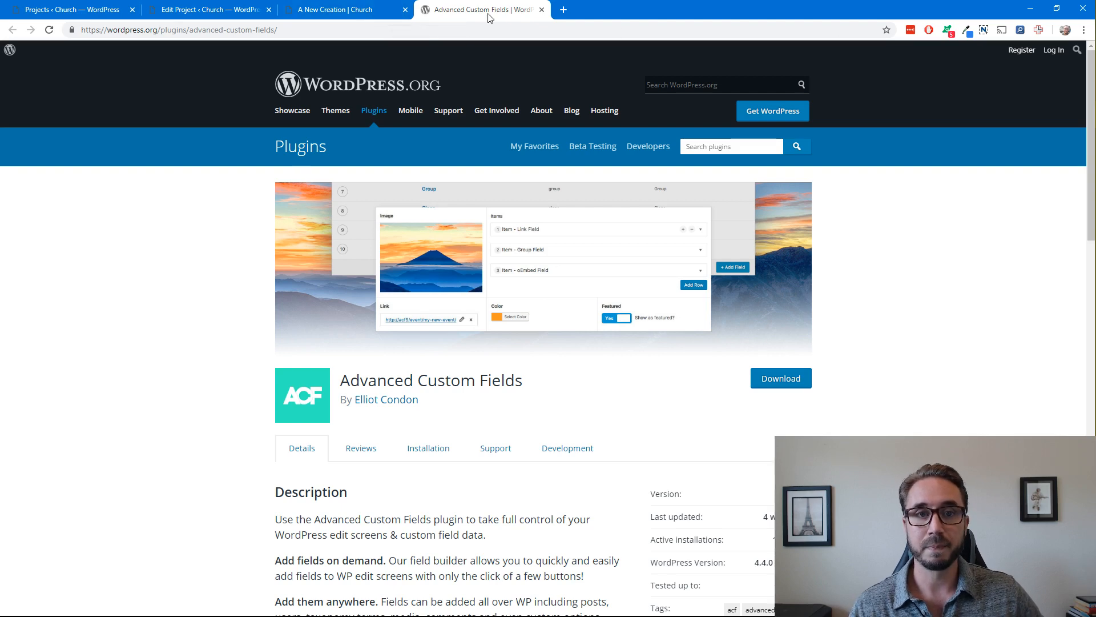
Return to the A New Creation sermon page and open its project for editing
click(375, 16)
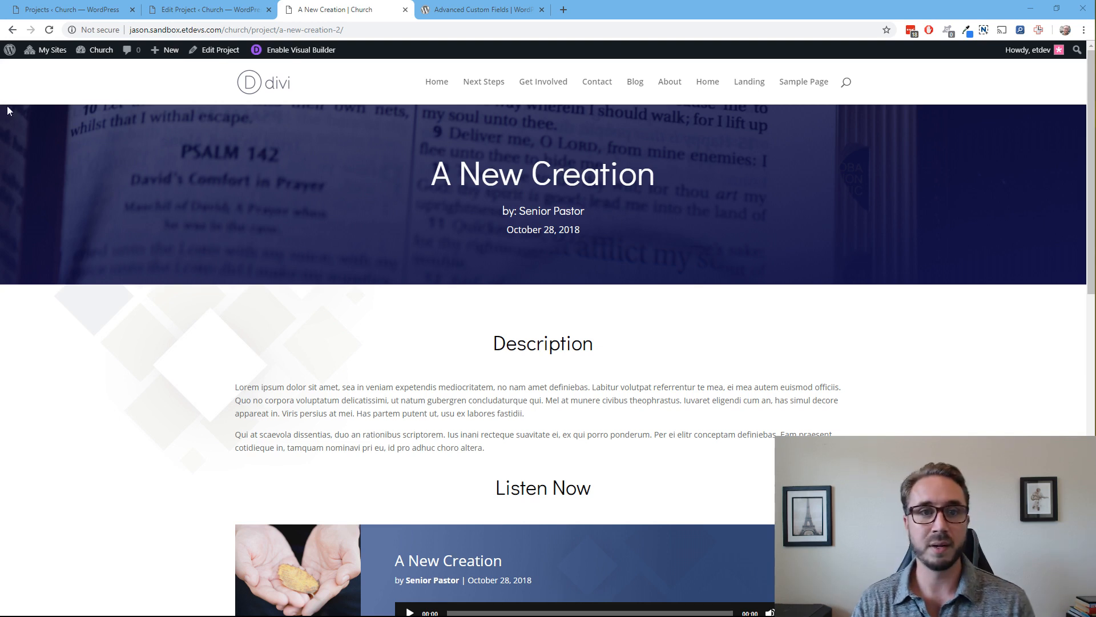
click(355, 11)
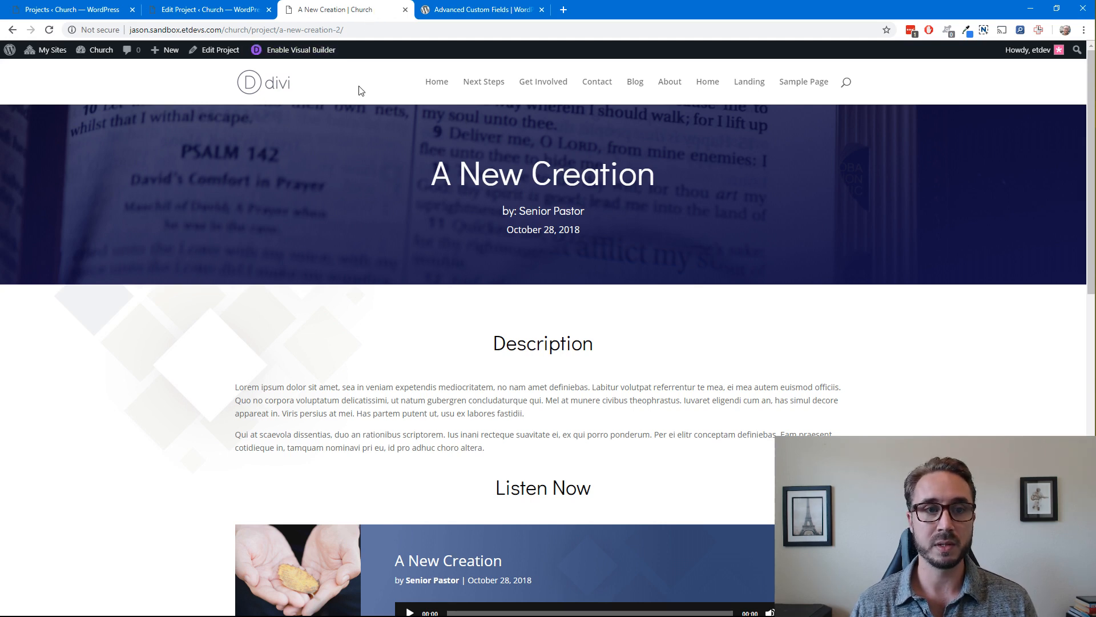
click(218, 52)
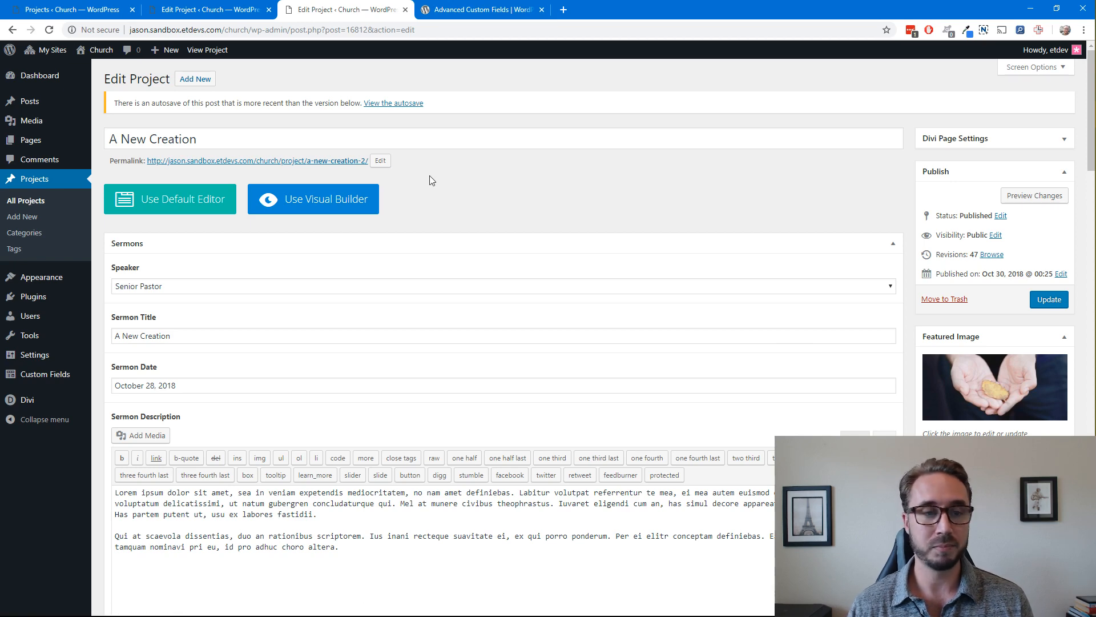
Review the Sermons custom fields on the project's edit screen, from Speaker down to Sermon Audio URL
scroll(429, 180, down, 5)
scroll(429, 180, up, 5)
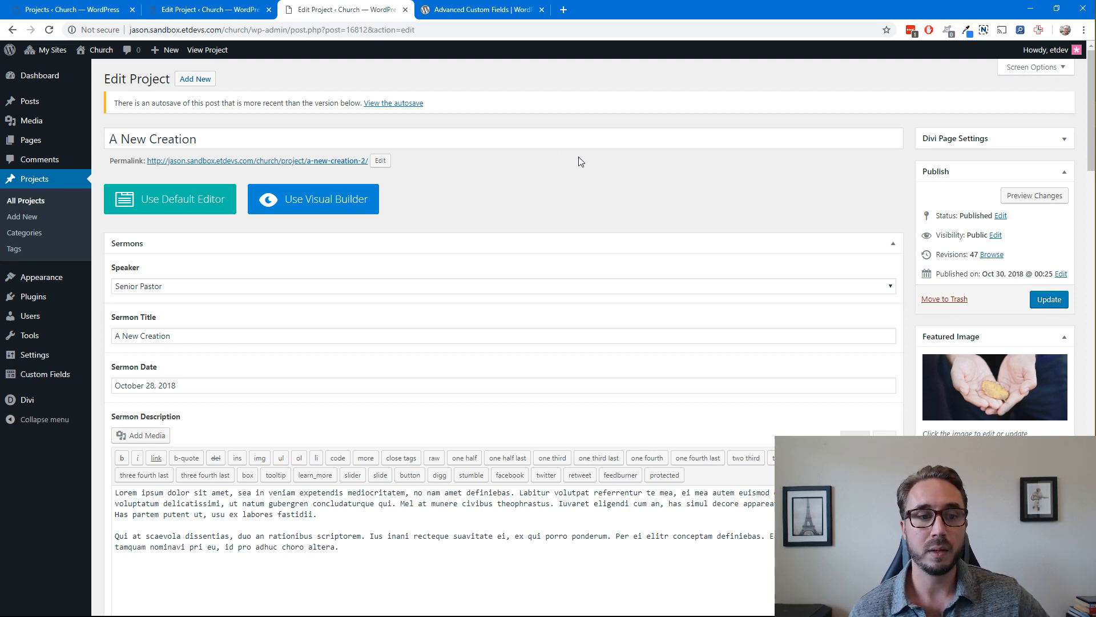
scroll(578, 160, down, 1)
scroll(577, 160, up, 1)
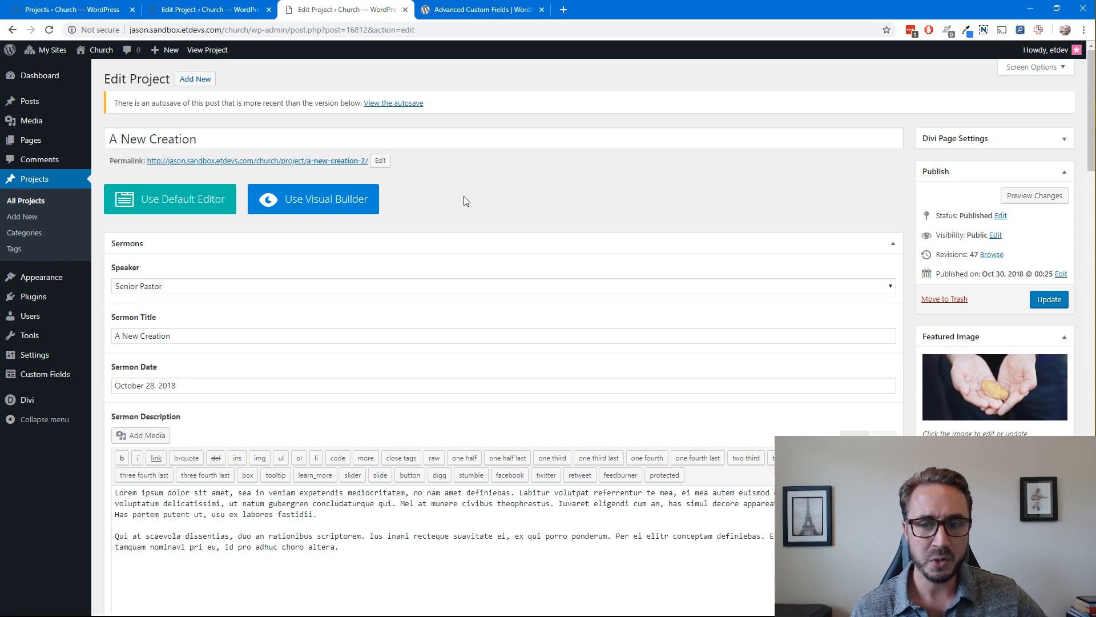
scroll(463, 196, down, 5)
scroll(464, 199, down, 8)
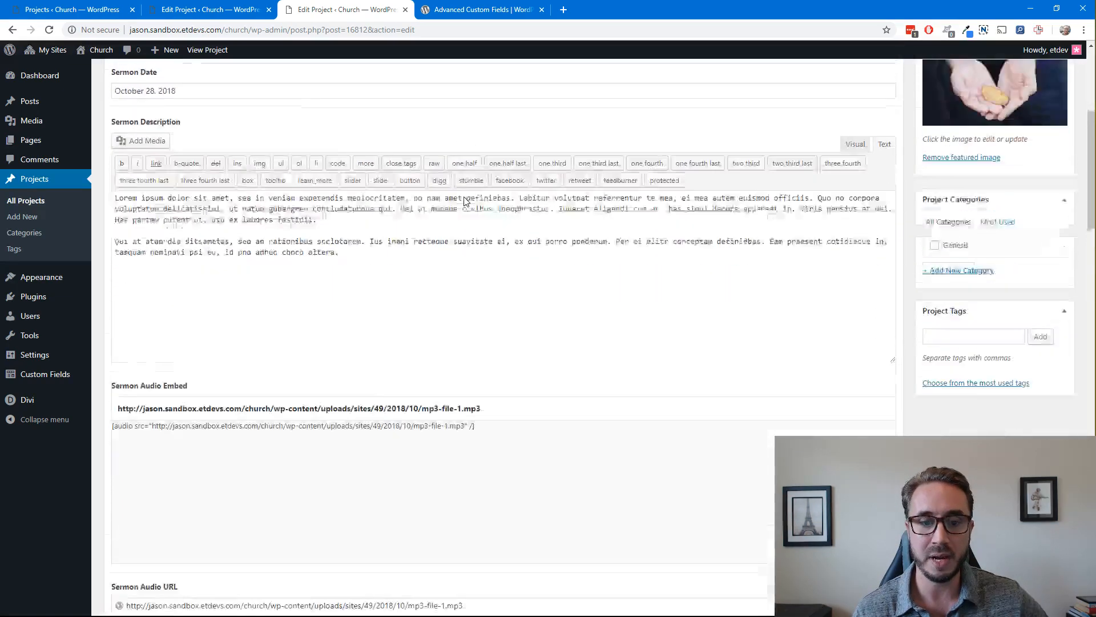
scroll(464, 198, up, 13)
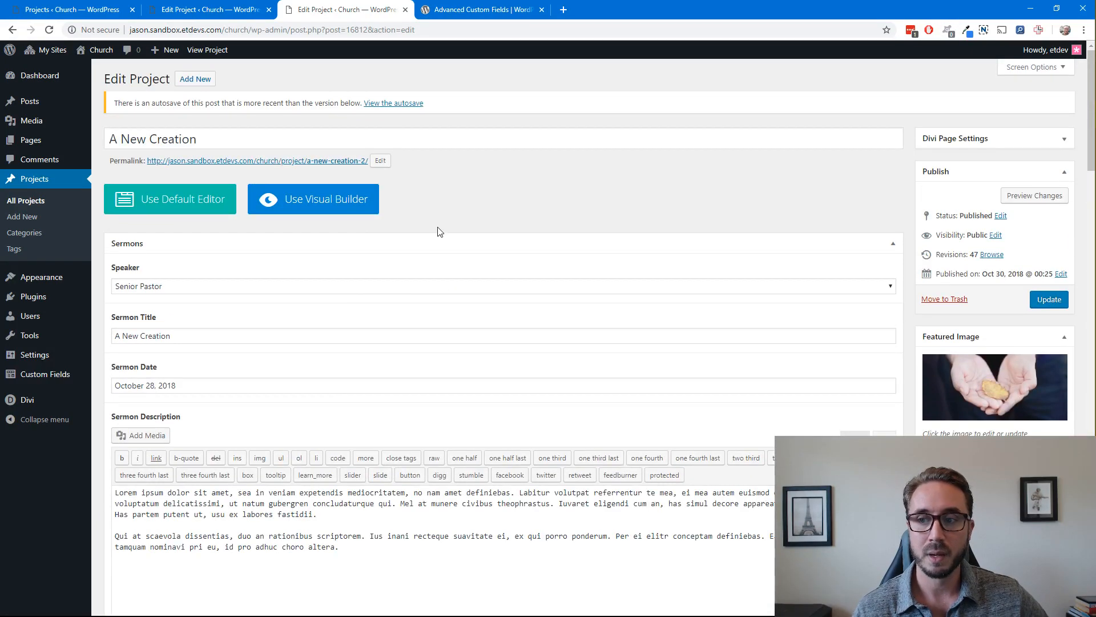
Collapse the Sermons field group to view the Divi Builder layout, and expand the group again
click(893, 244)
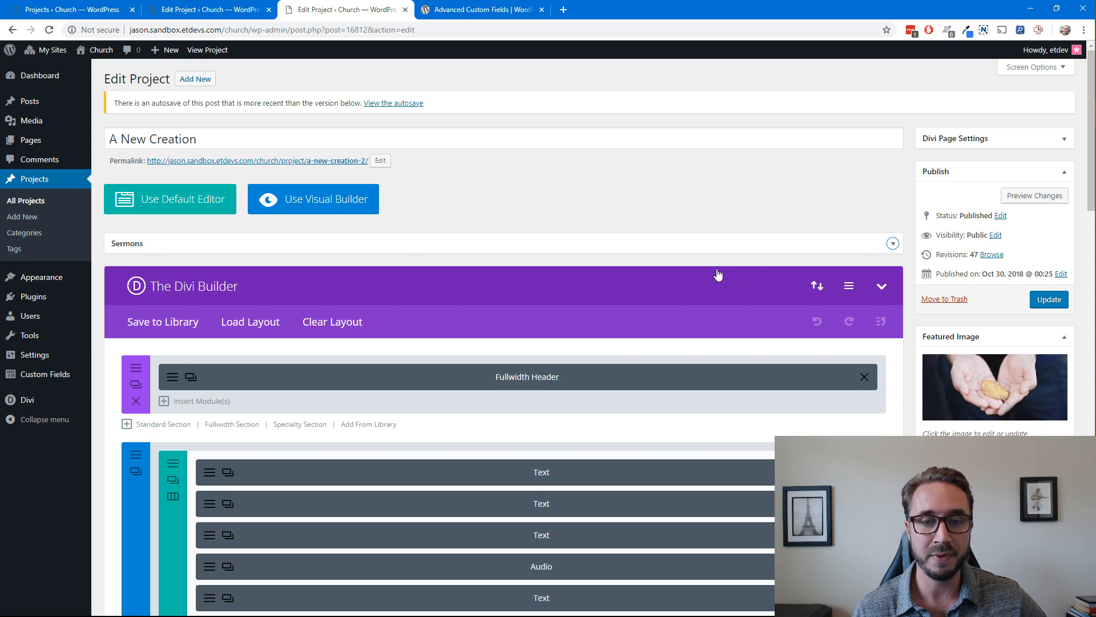
click(894, 244)
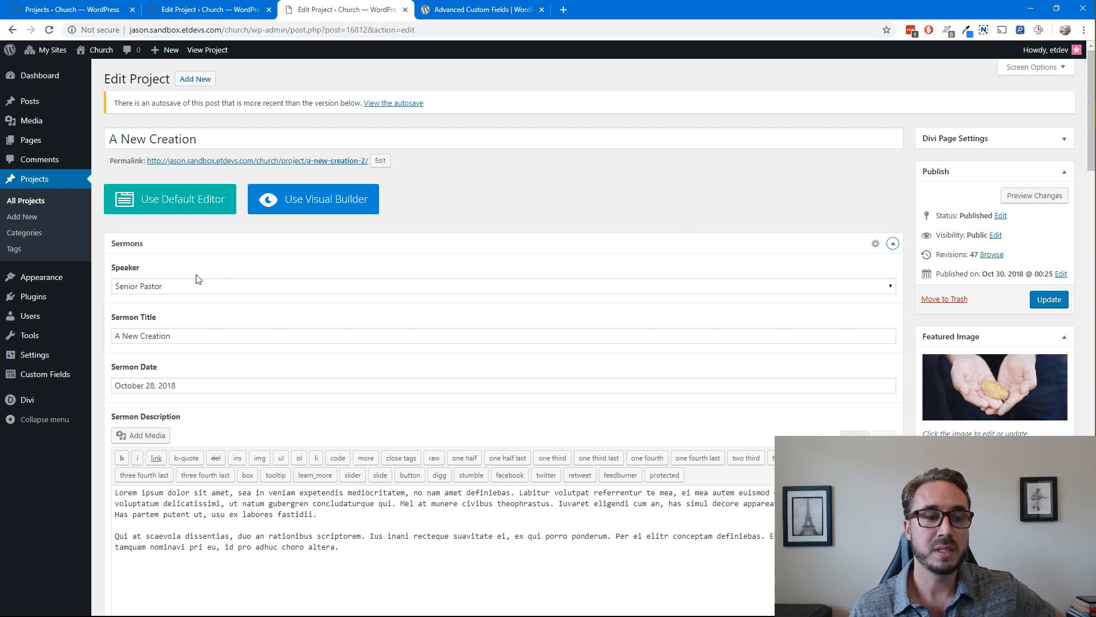
scroll(157, 267, down, 1)
scroll(157, 267, up, 1)
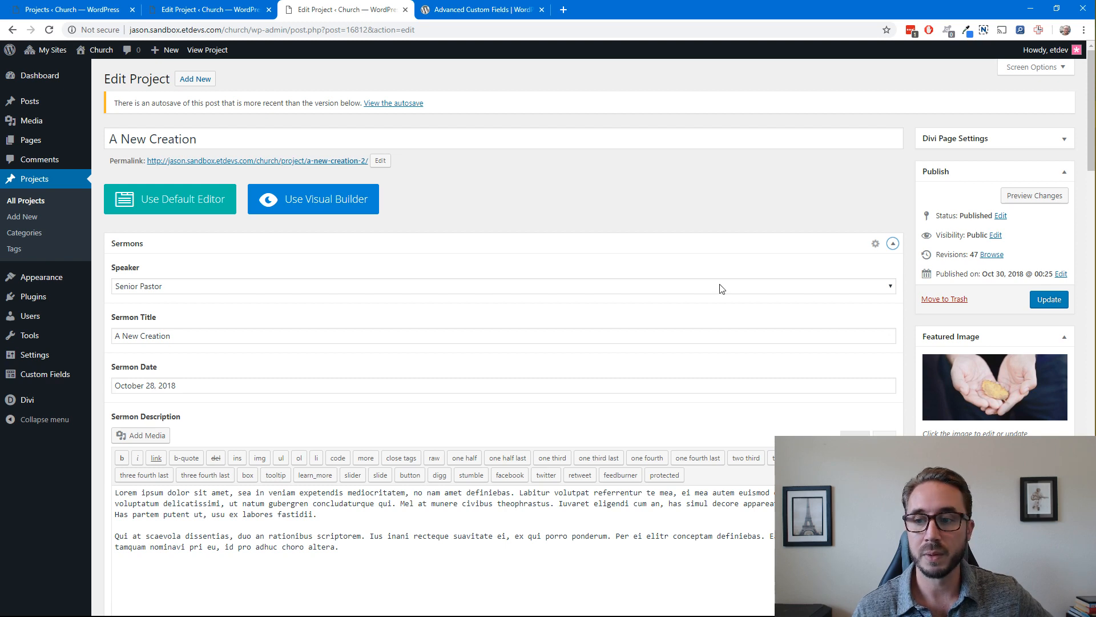
Inspect the choices available for the Speaker field, keeping Senior Pastor selected
click(392, 288)
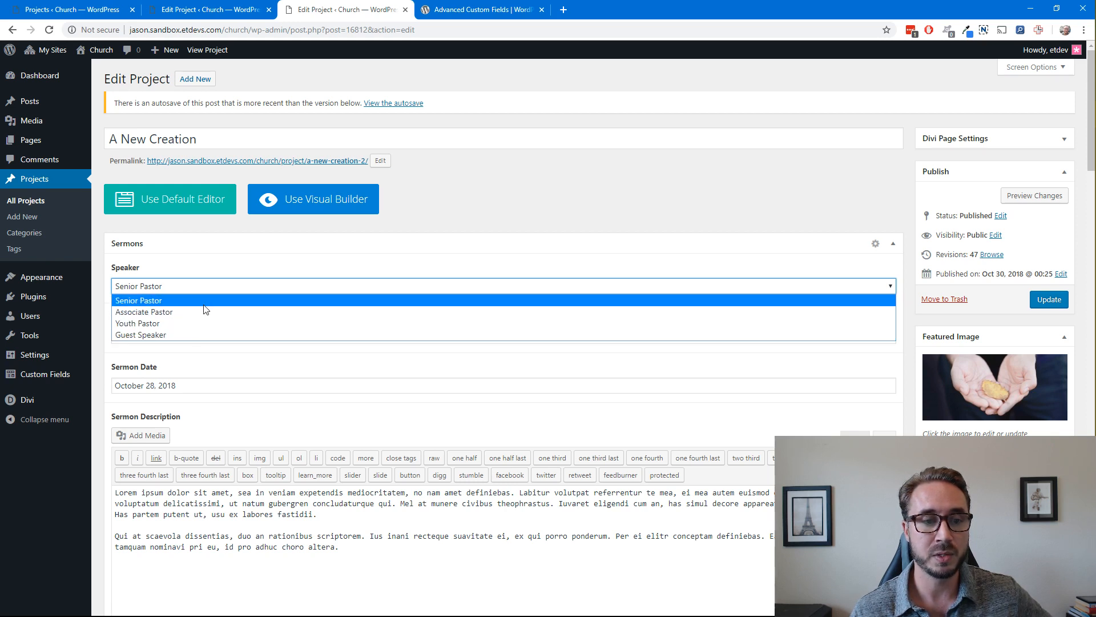
click(217, 275)
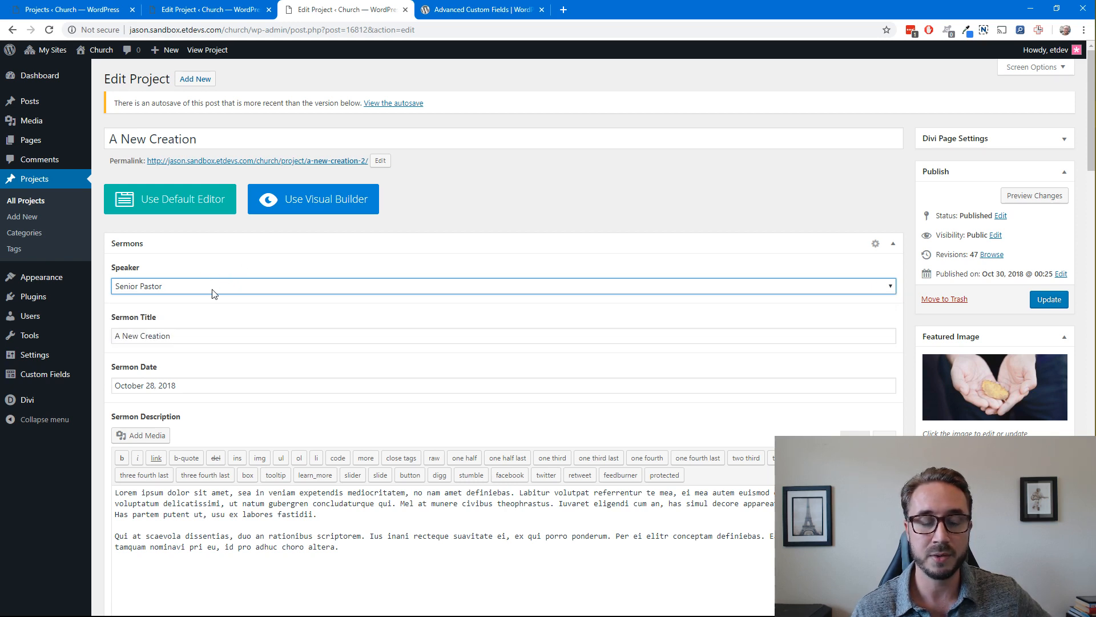
click(213, 286)
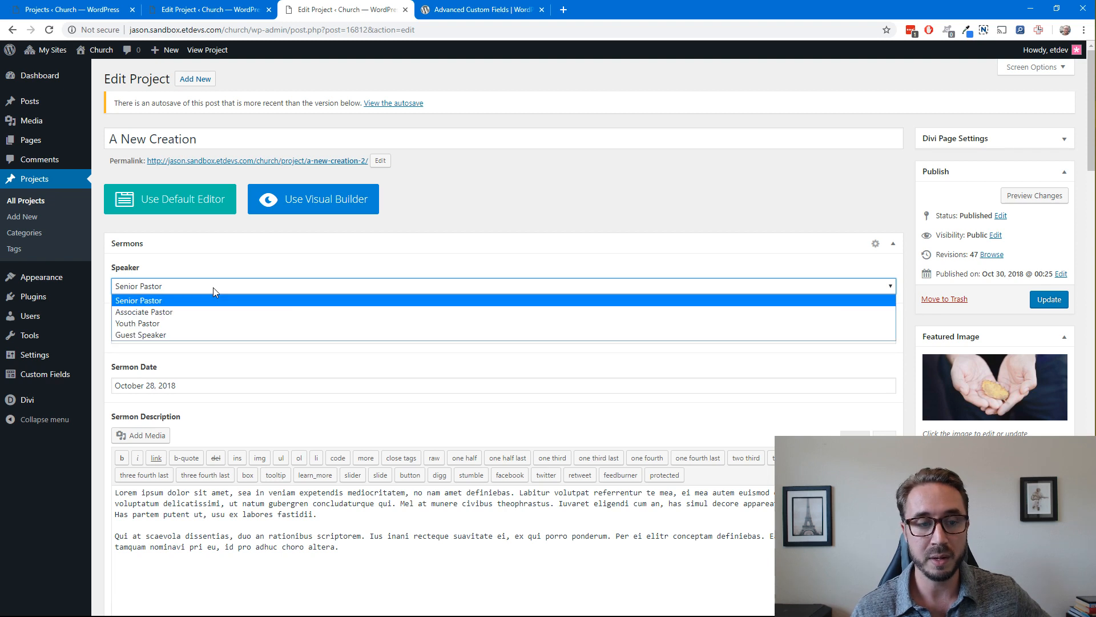
click(215, 289)
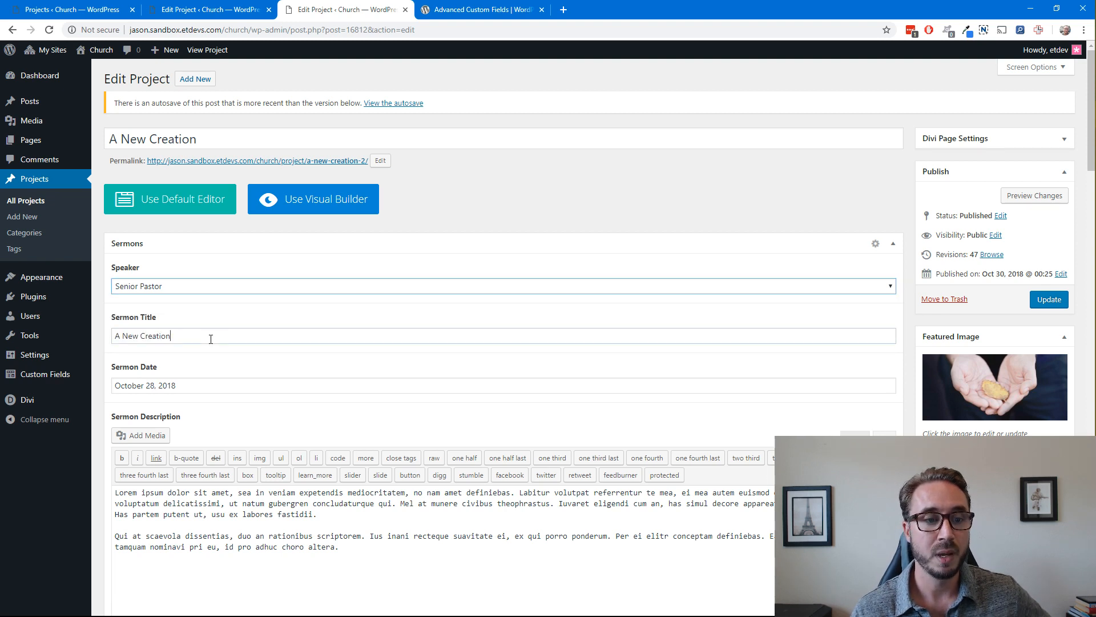
Highlight the text in the Sermon Title field to examine it, and clear the selection
click(264, 331)
drag(196, 336, 109, 339)
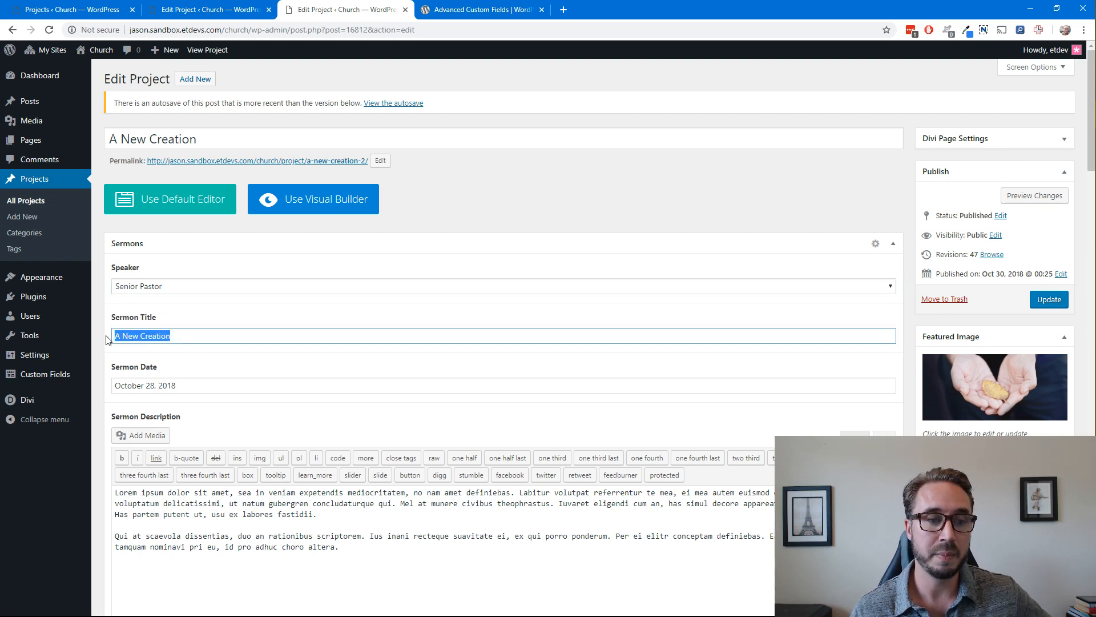
click(210, 316)
Inspect the calendar picker of the Sermon Date field, close it, and view the Sermon Description and Audio Embed fields
scroll(203, 323, down, 2)
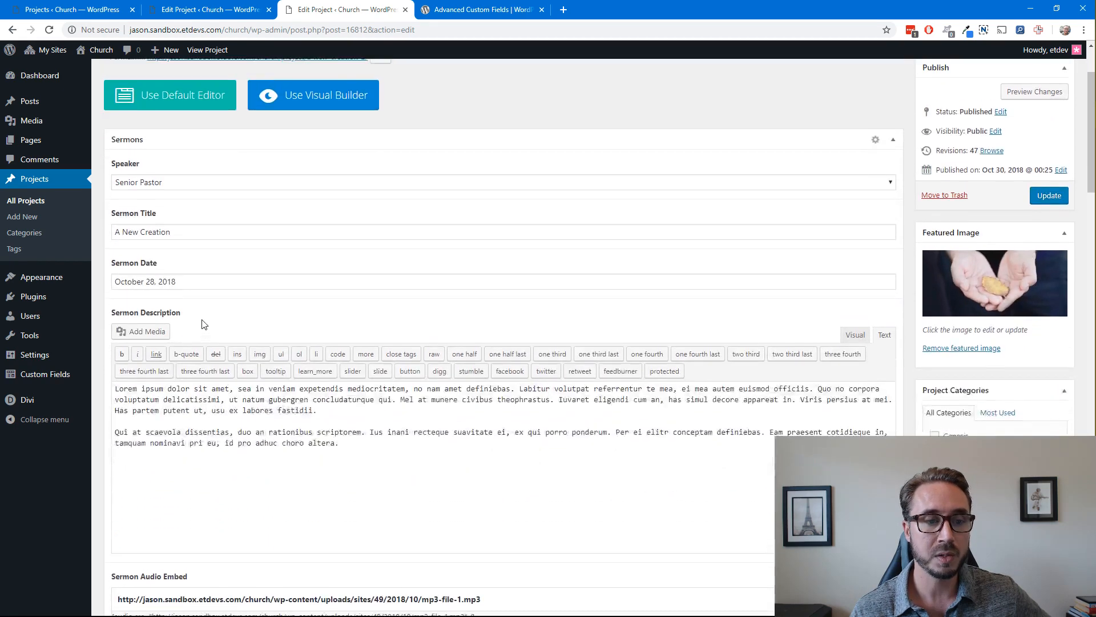
scroll(180, 314, up, 1)
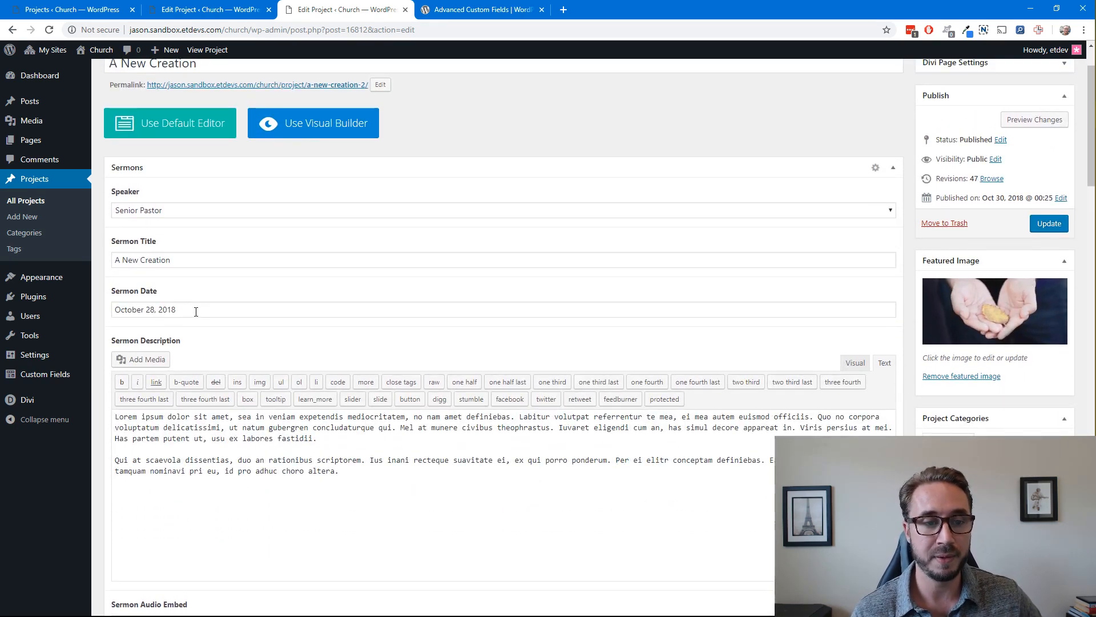
click(196, 311)
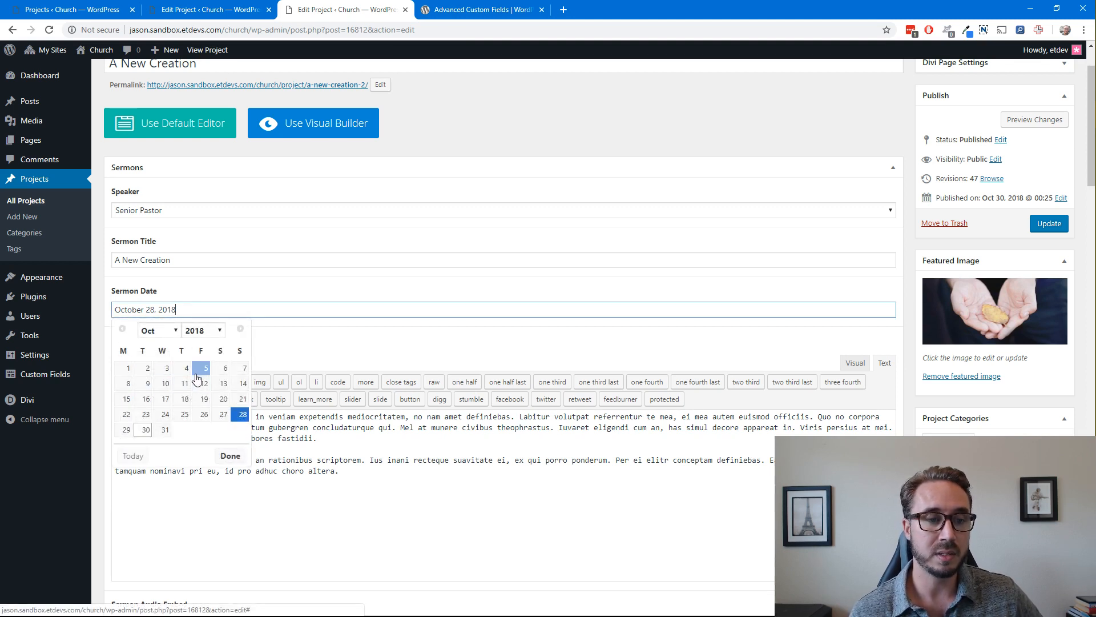
click(305, 343)
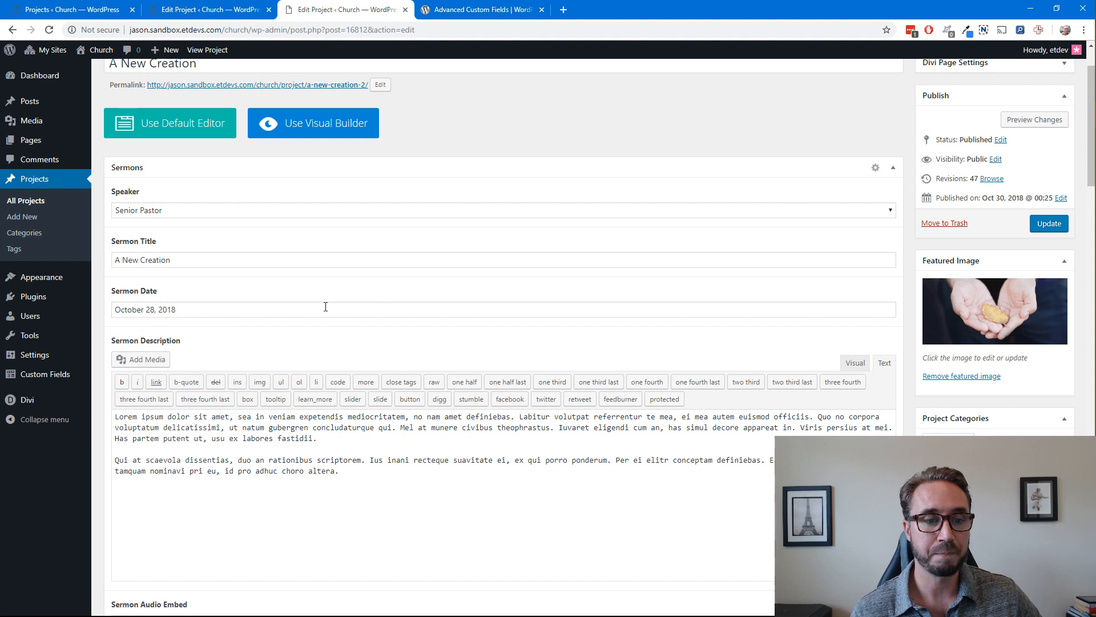
scroll(337, 306, down, 1)
scroll(347, 328, down, 1)
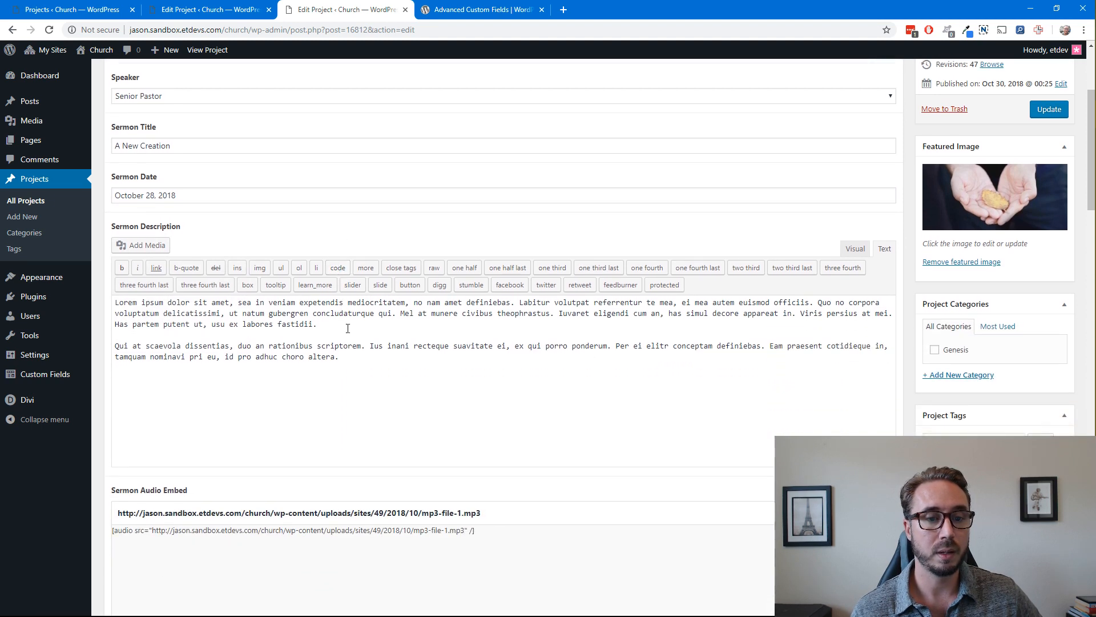
Highlight both paragraphs of the Sermon Description text to examine them, and clear the selection
drag(353, 356, 114, 302)
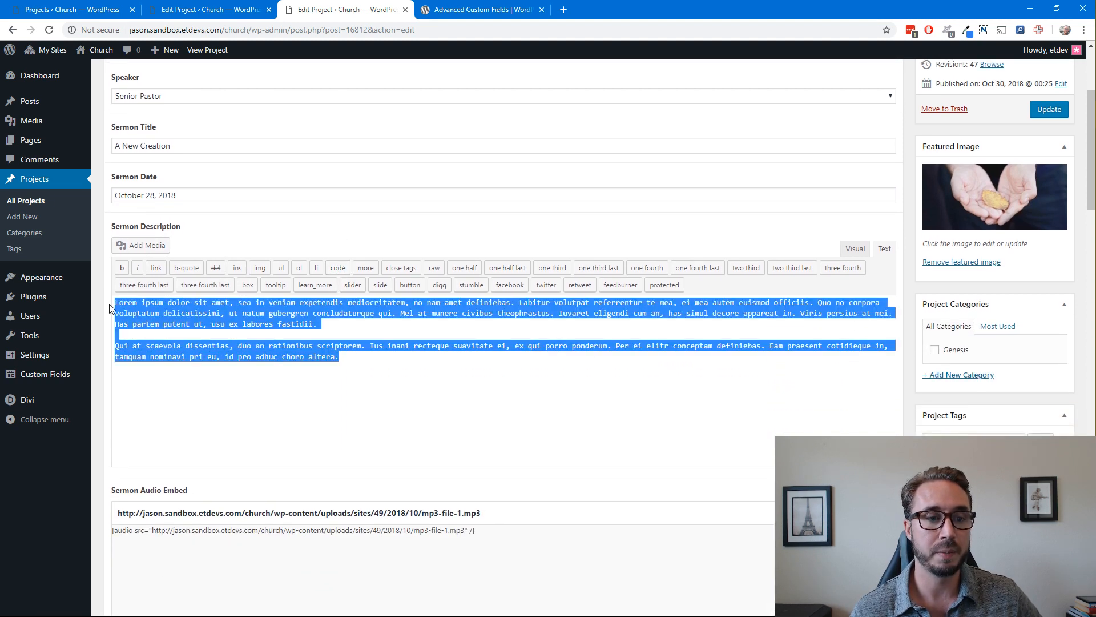
click(262, 232)
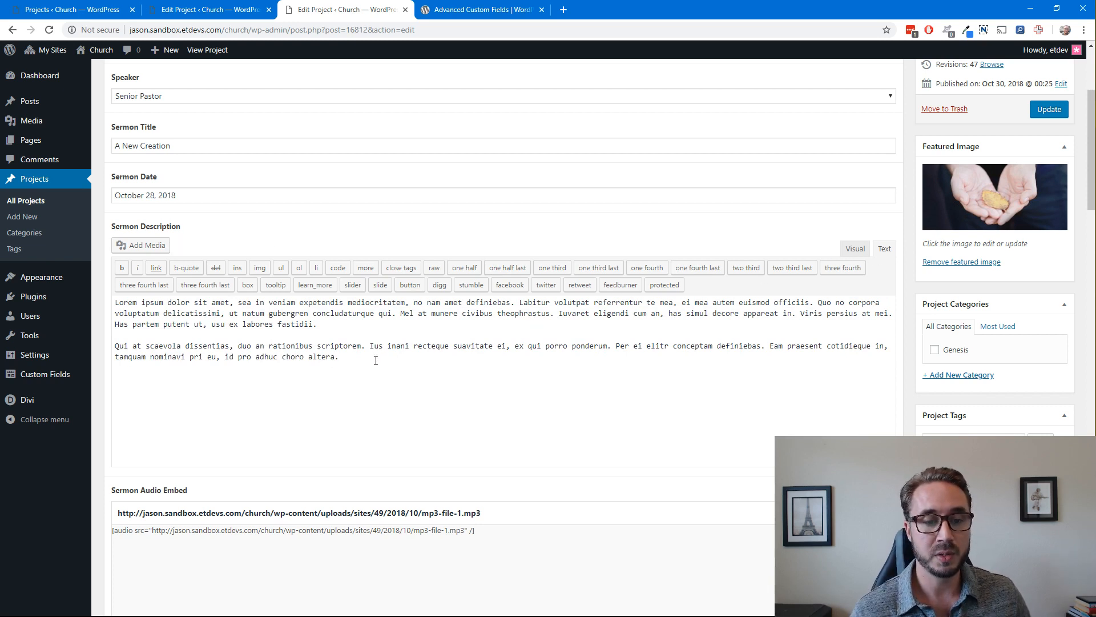
drag(376, 360, 116, 306)
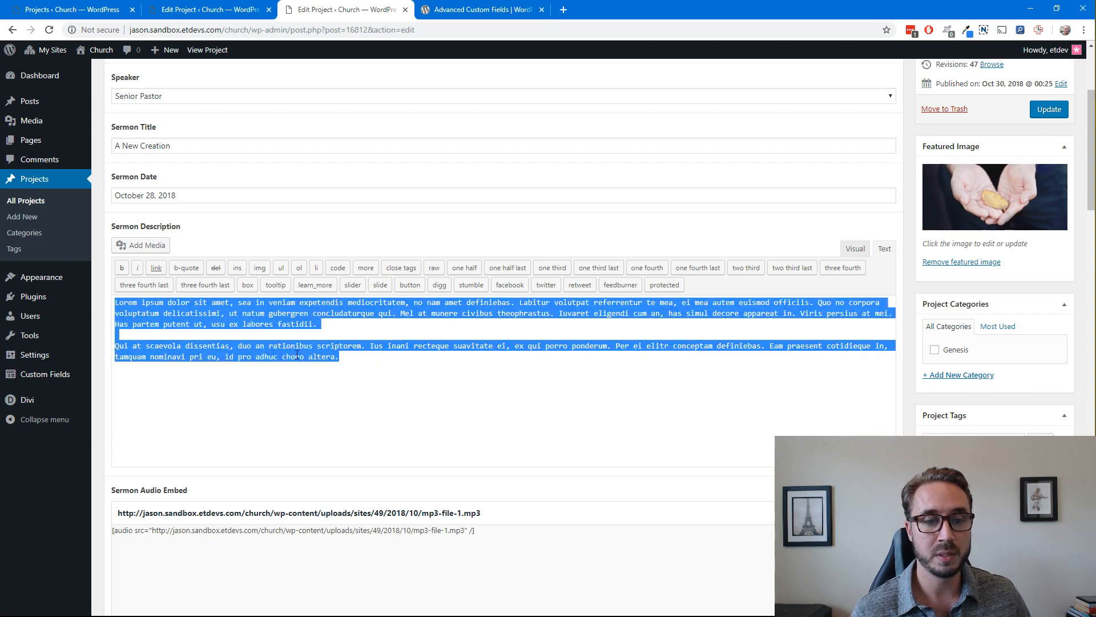
click(403, 361)
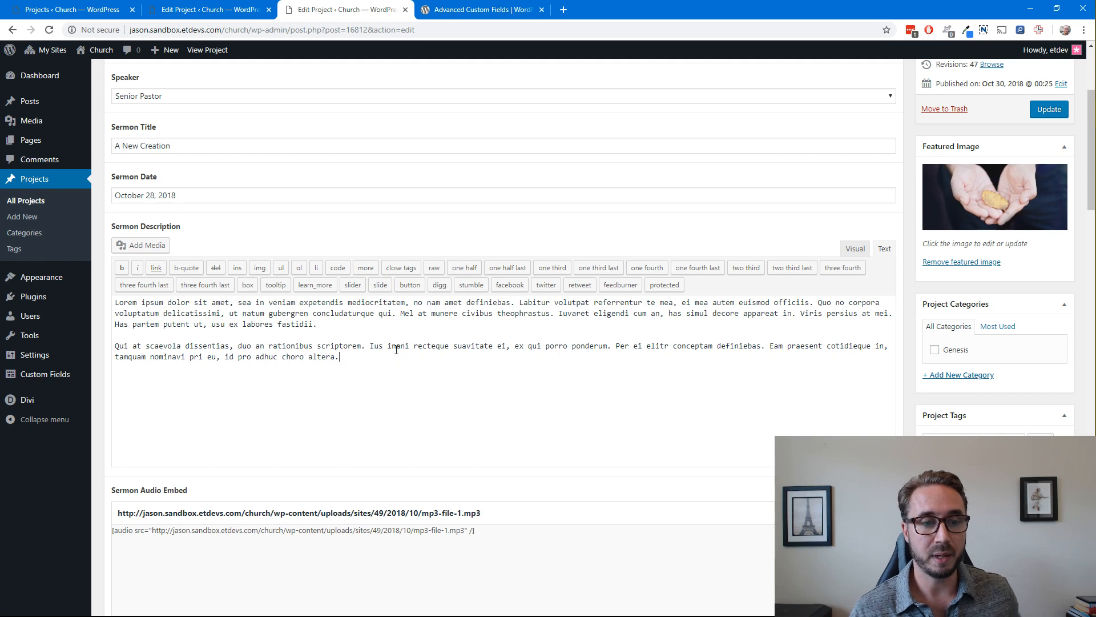
Examine the Sermon Audio Embed field by highlighting its MP3 file URL
scroll(434, 239, down, 2)
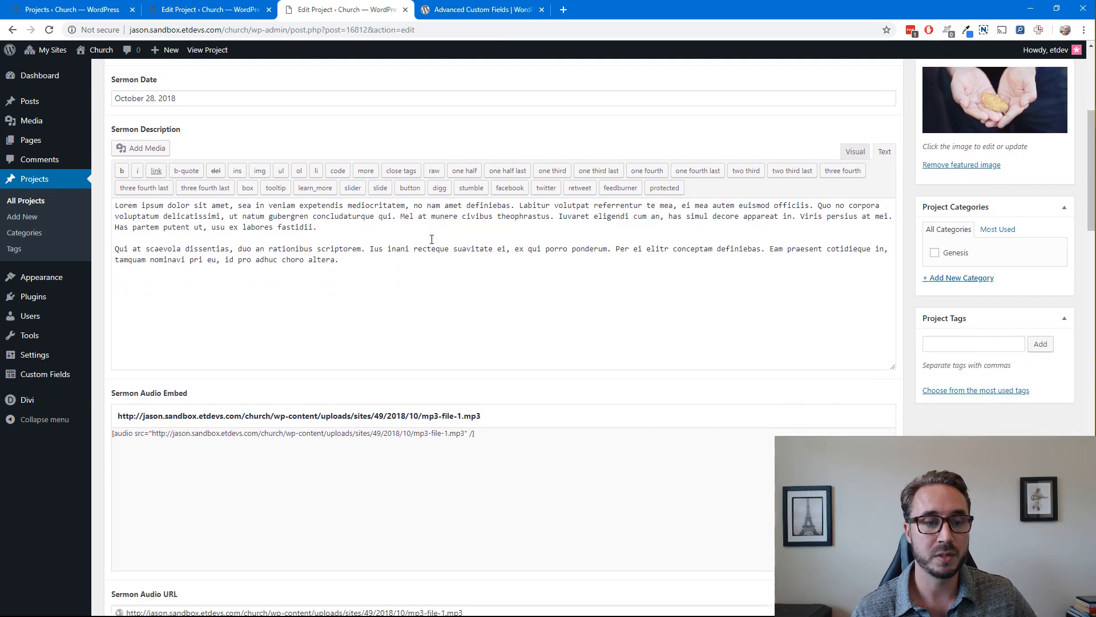
scroll(432, 238, down, 2)
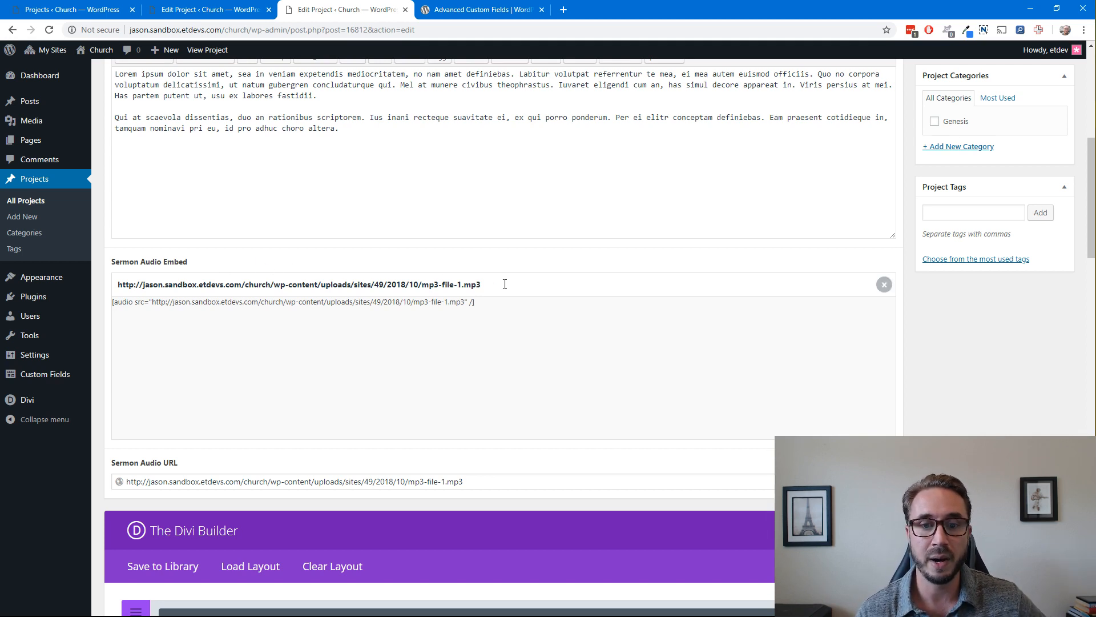
drag(505, 284, 113, 288)
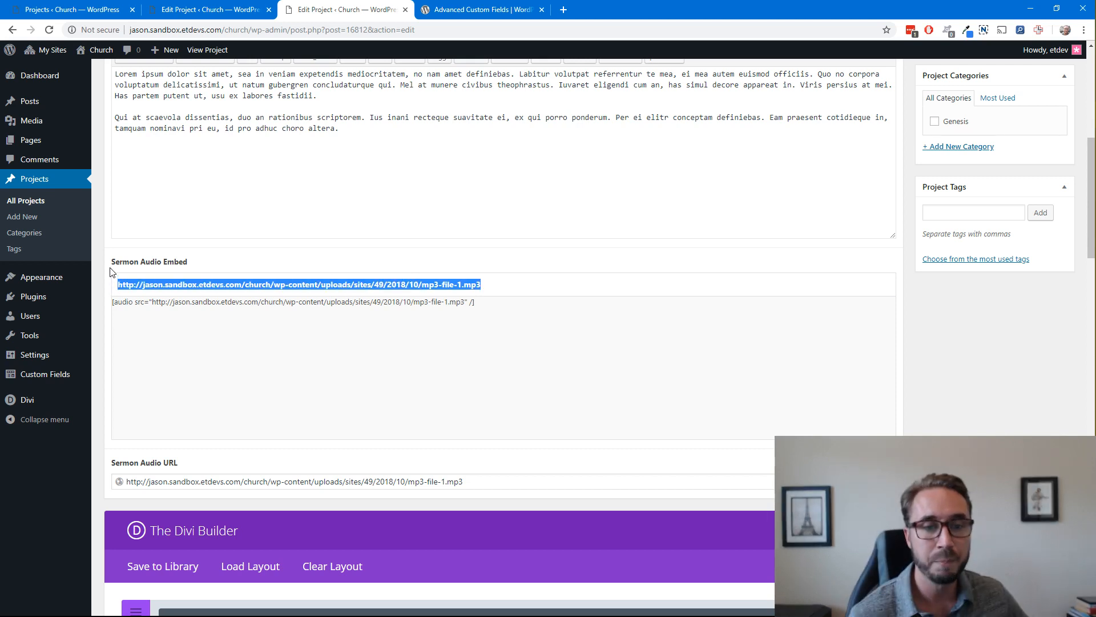
click(225, 259)
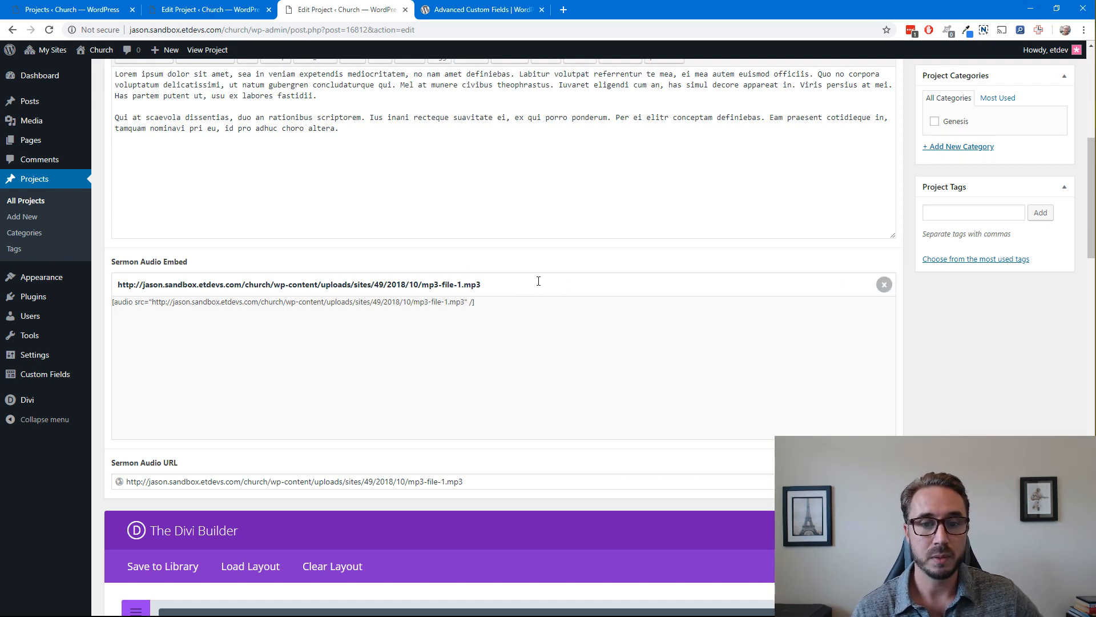
scroll(548, 286, down, 2)
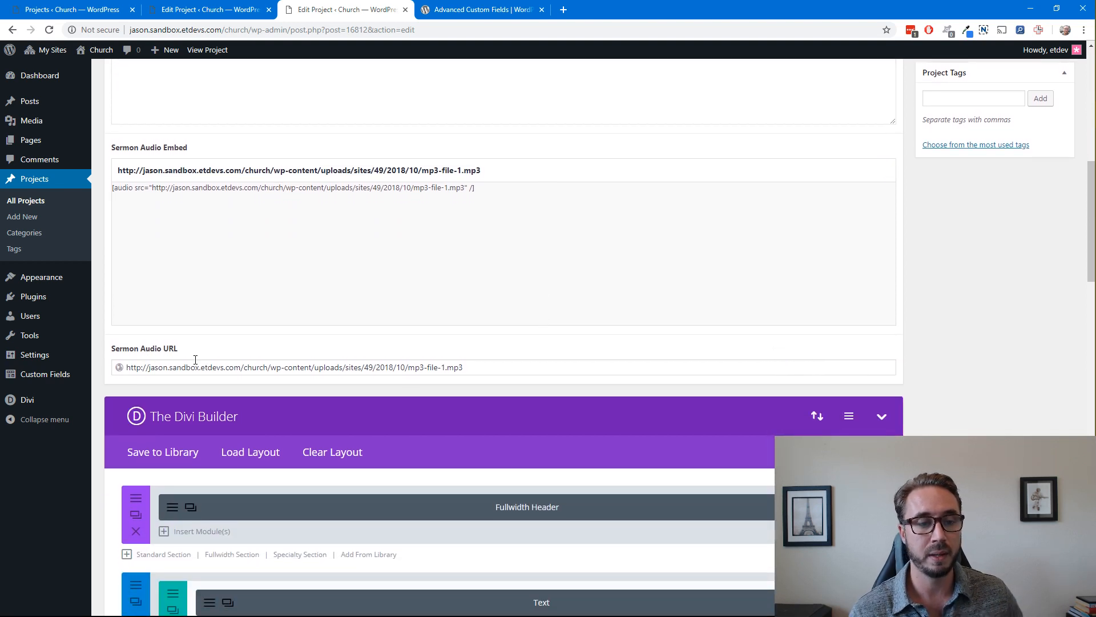
drag(474, 174, 117, 170)
Highlight the link in the Sermon Audio URL field and its file extension to examine them, and clear the selection
click(479, 369)
drag(478, 369, 127, 369)
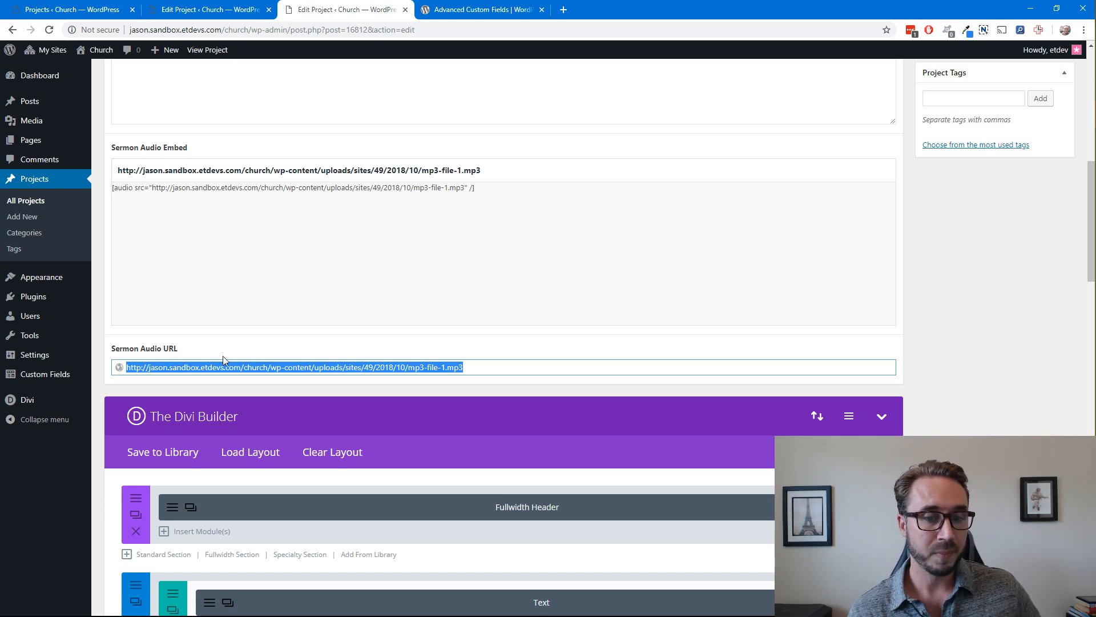
click(502, 371)
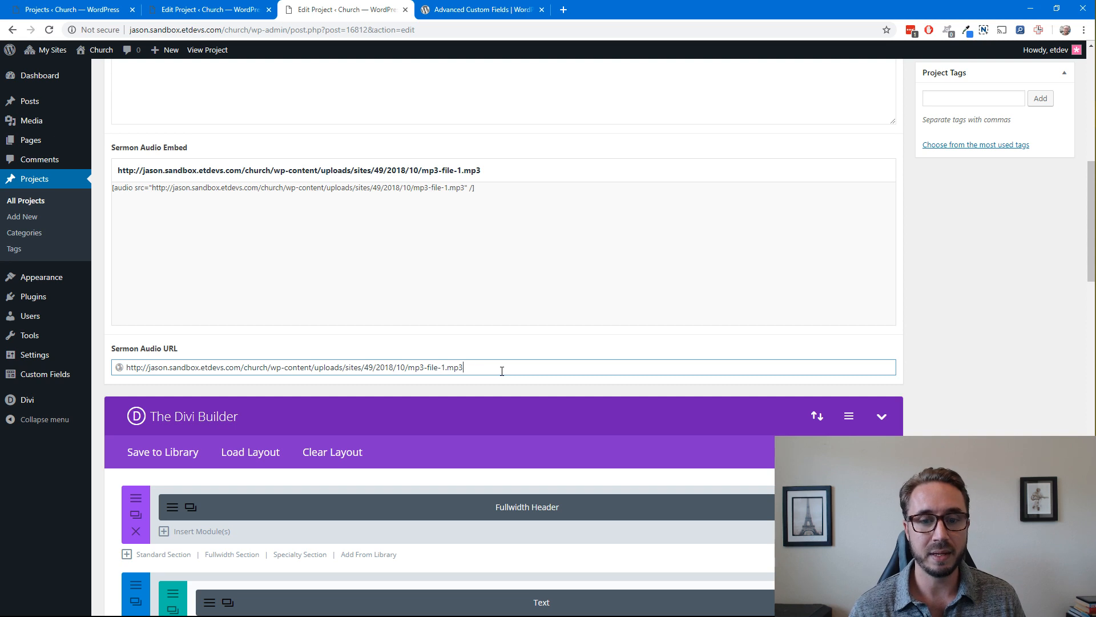
drag(502, 371, 448, 368)
click(521, 363)
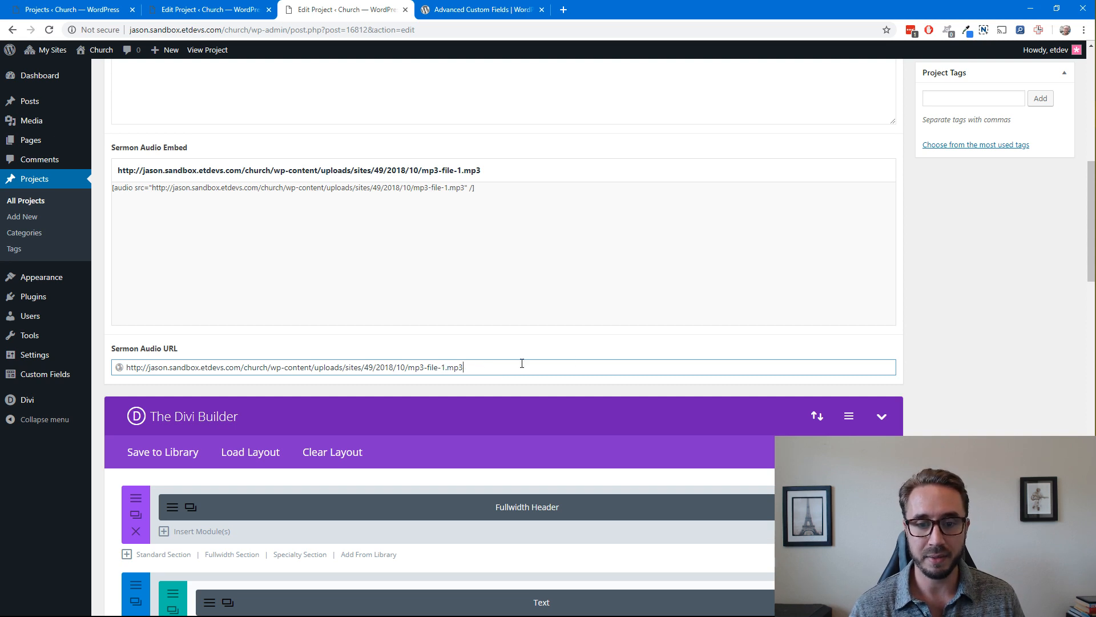
click(953, 329)
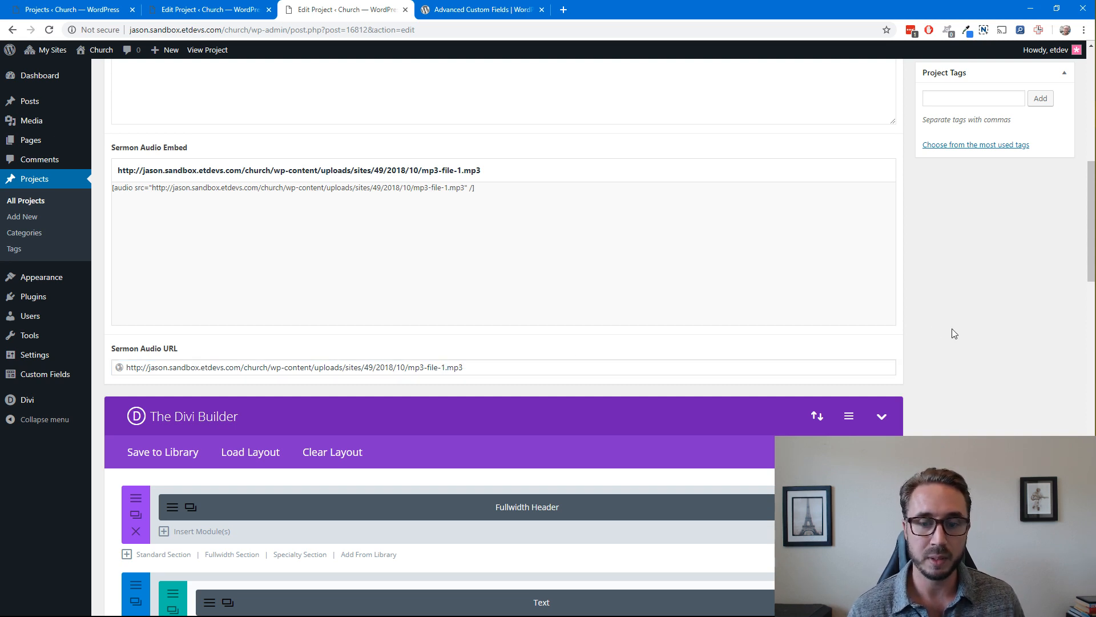
Review the sermon fields once more and open the project's live page in a new browser tab
scroll(950, 333, up, 7)
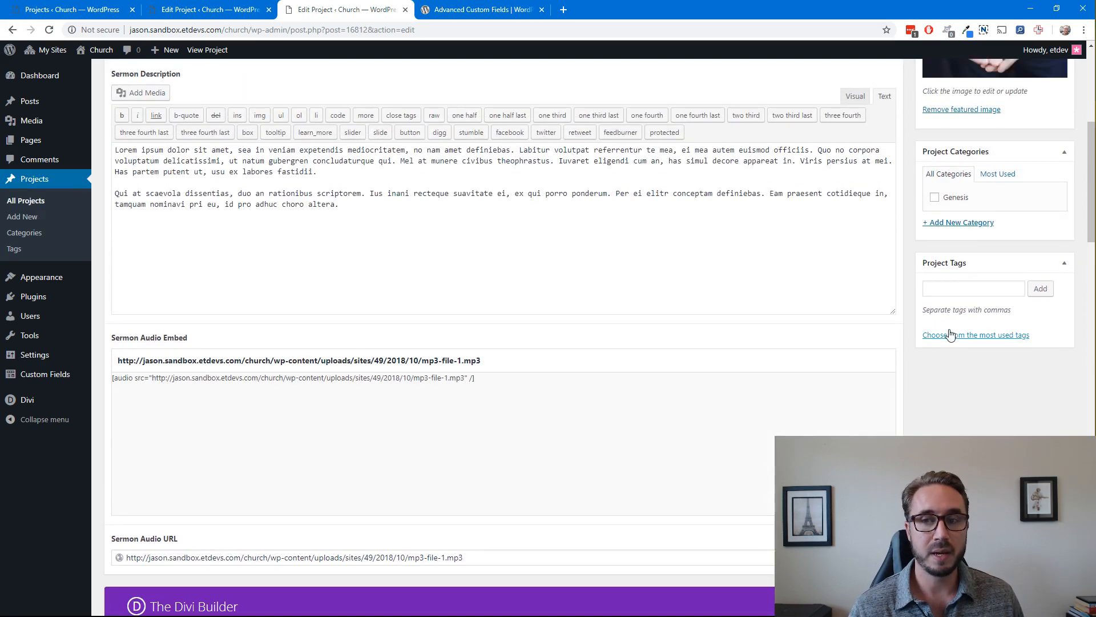
scroll(950, 335, up, 1)
scroll(527, 313, down, 1)
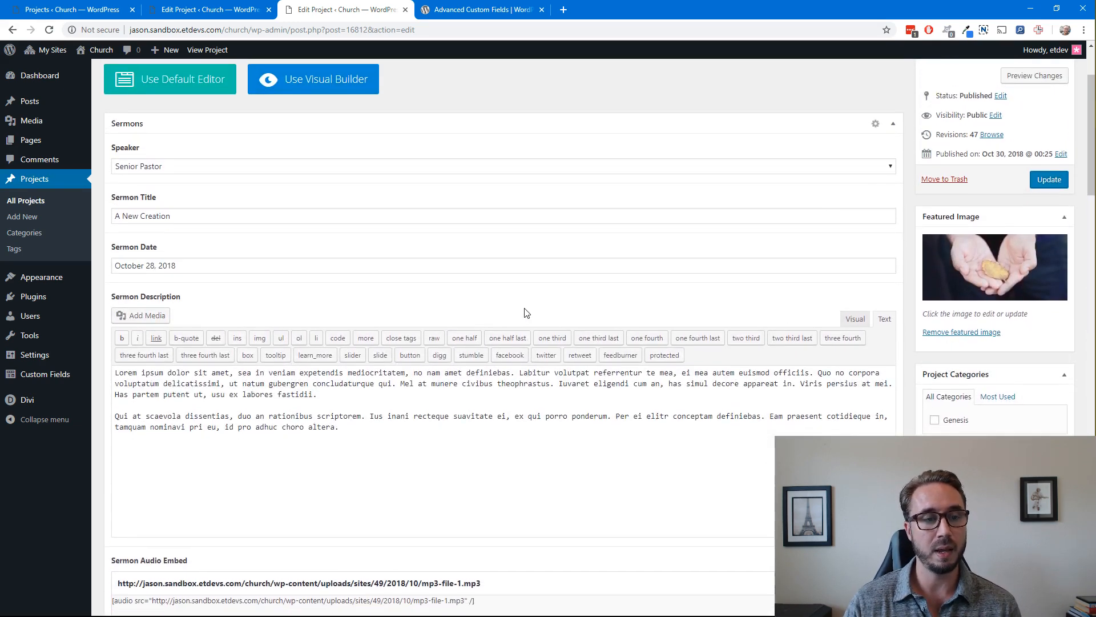
scroll(406, 171, up, 2)
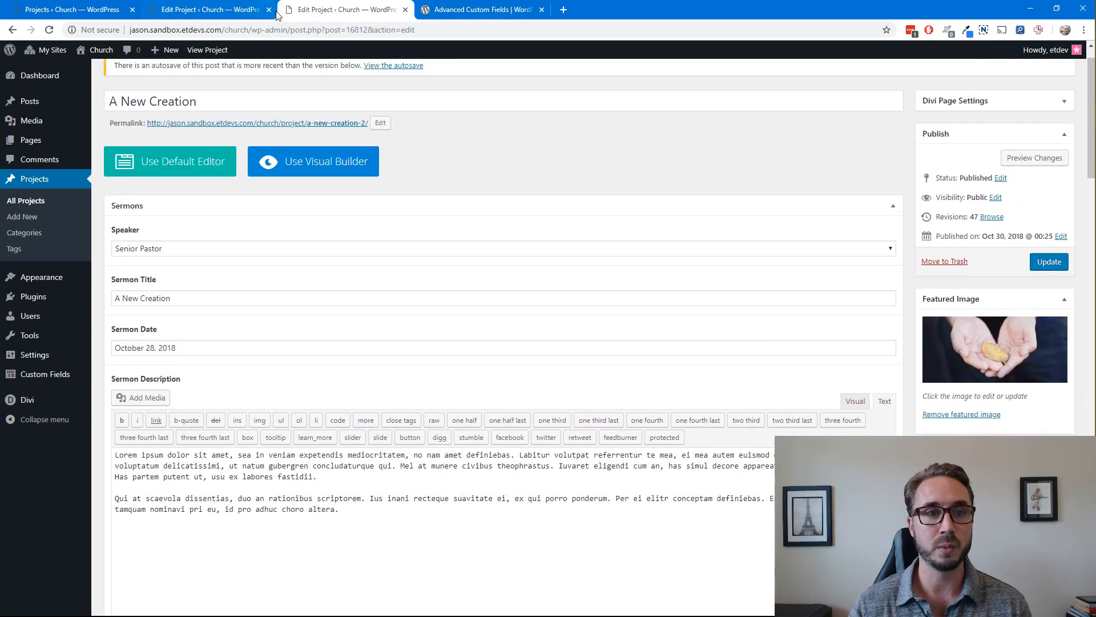
right_click(213, 61)
click(234, 64)
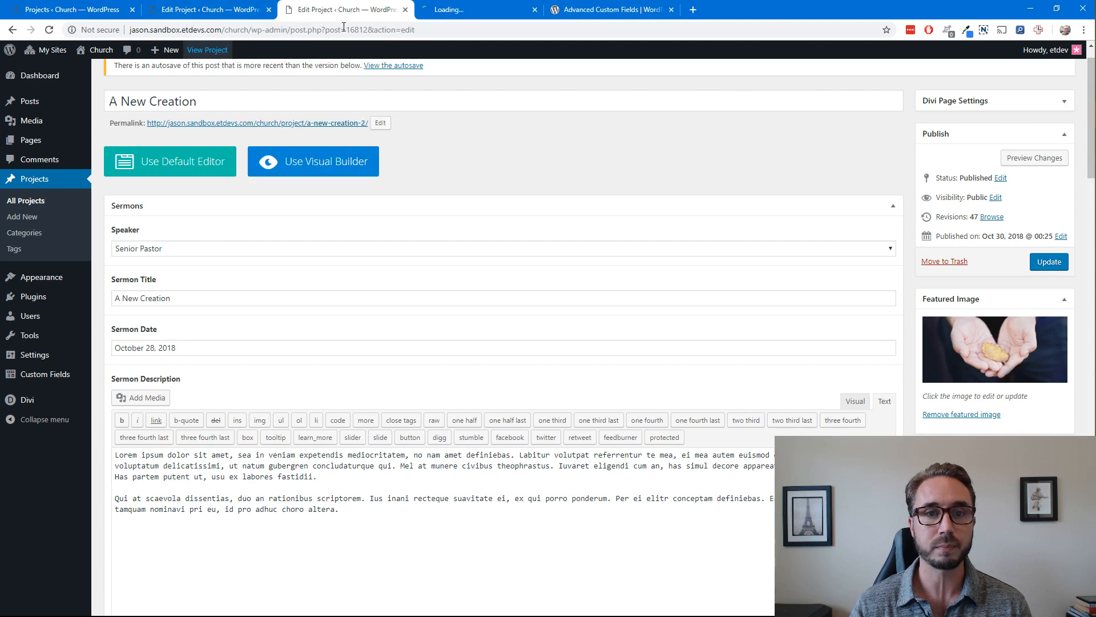
click(467, 11)
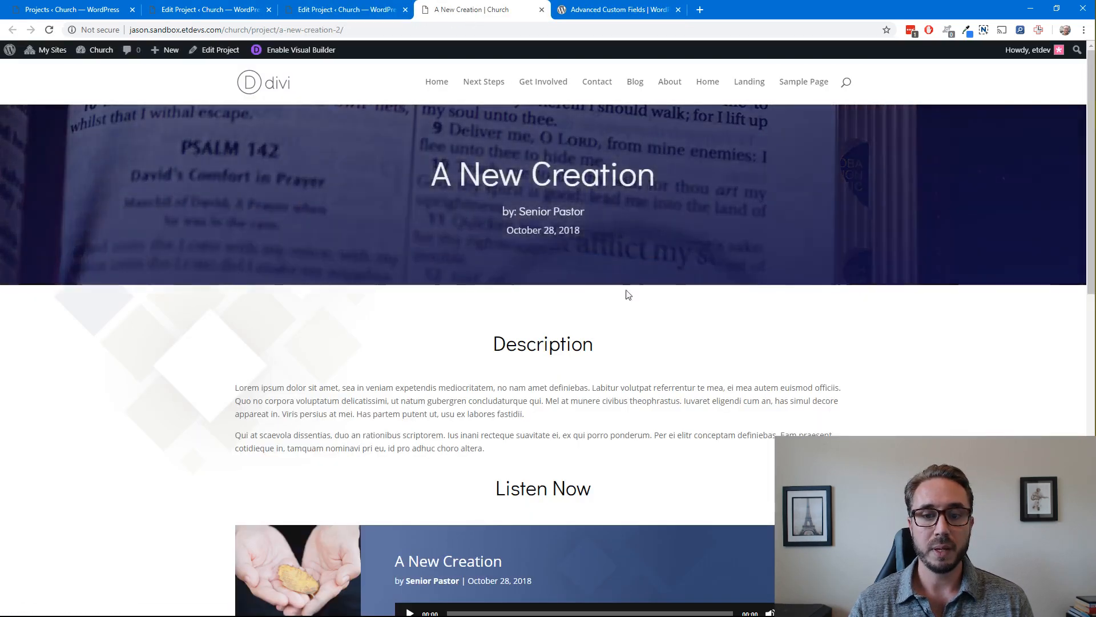
Highlight the sermon title, speaker and date in the live page header, and view the Listen Now section
drag(674, 180, 405, 191)
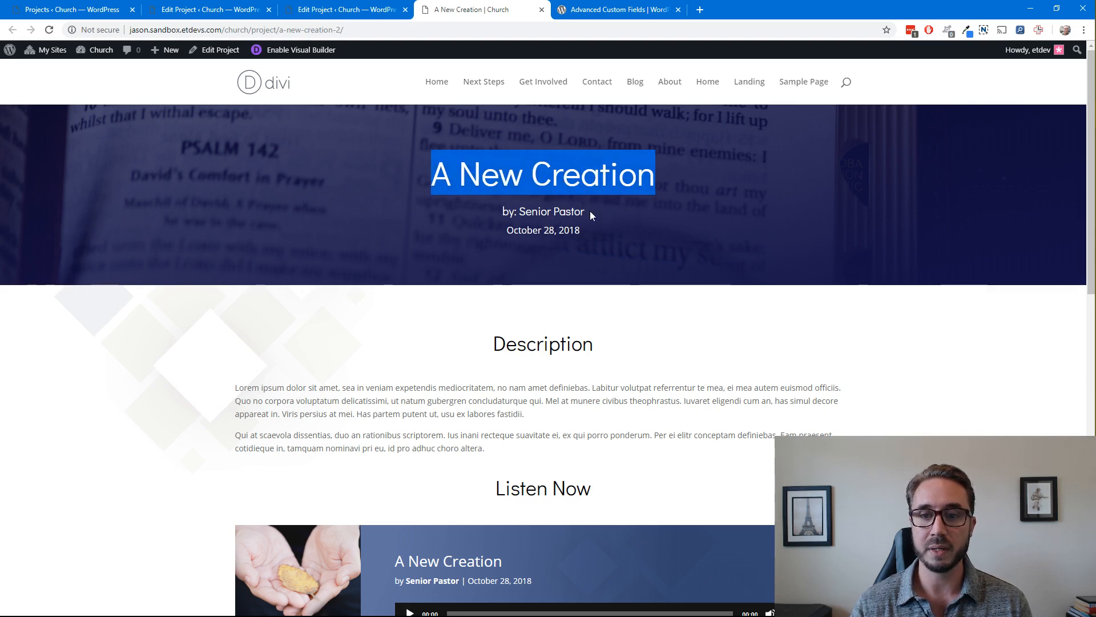
drag(590, 210, 520, 212)
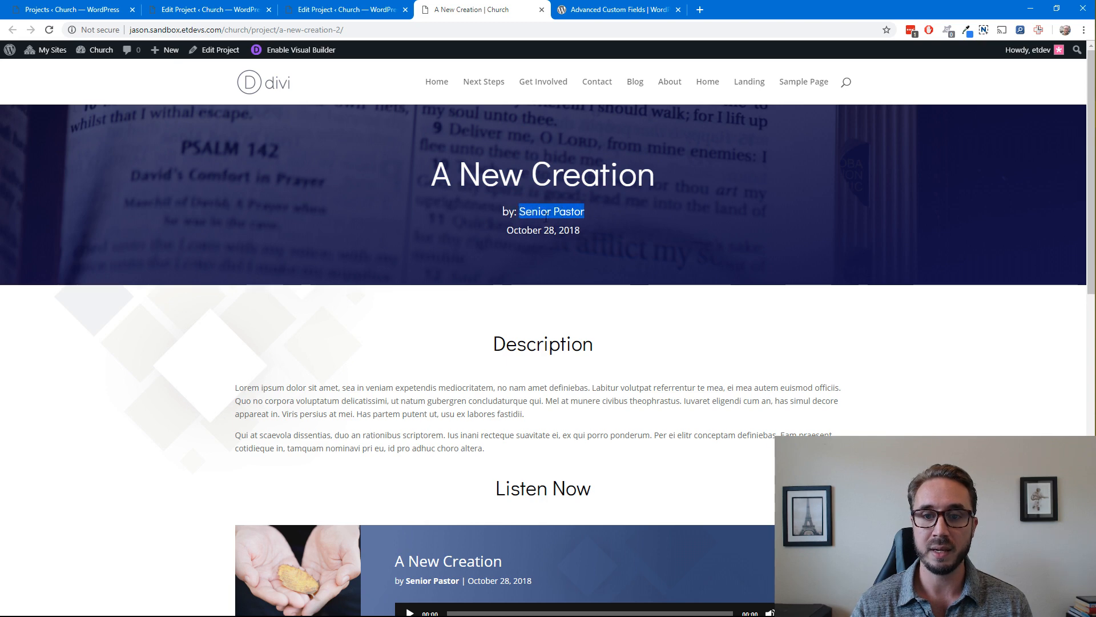
drag(594, 232, 542, 231)
scroll(526, 269, down, 5)
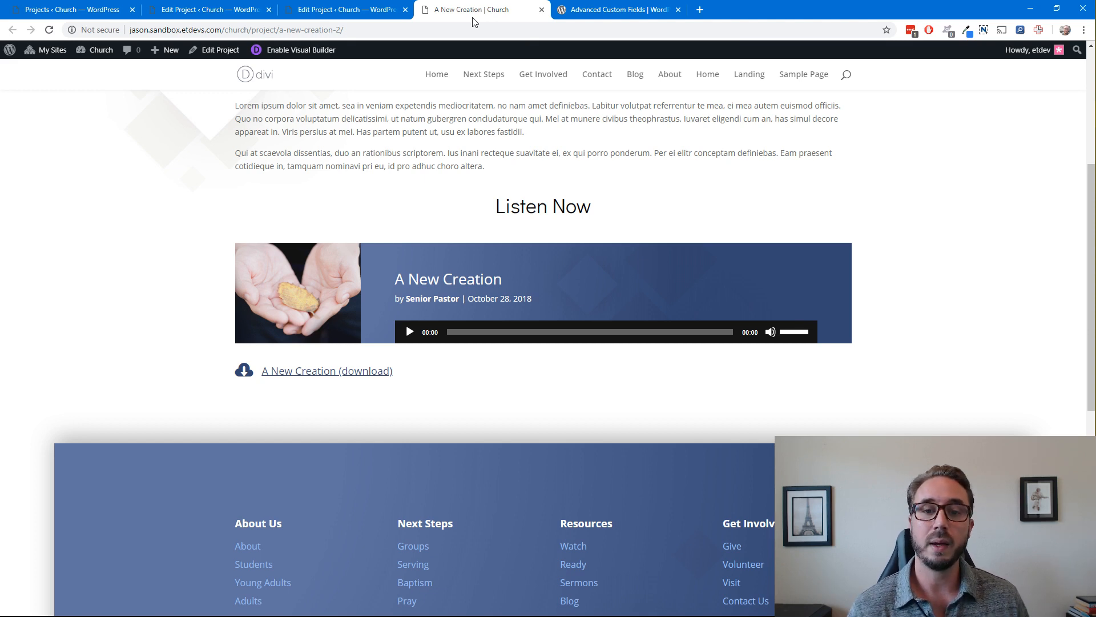
scroll(957, 228, up, 4)
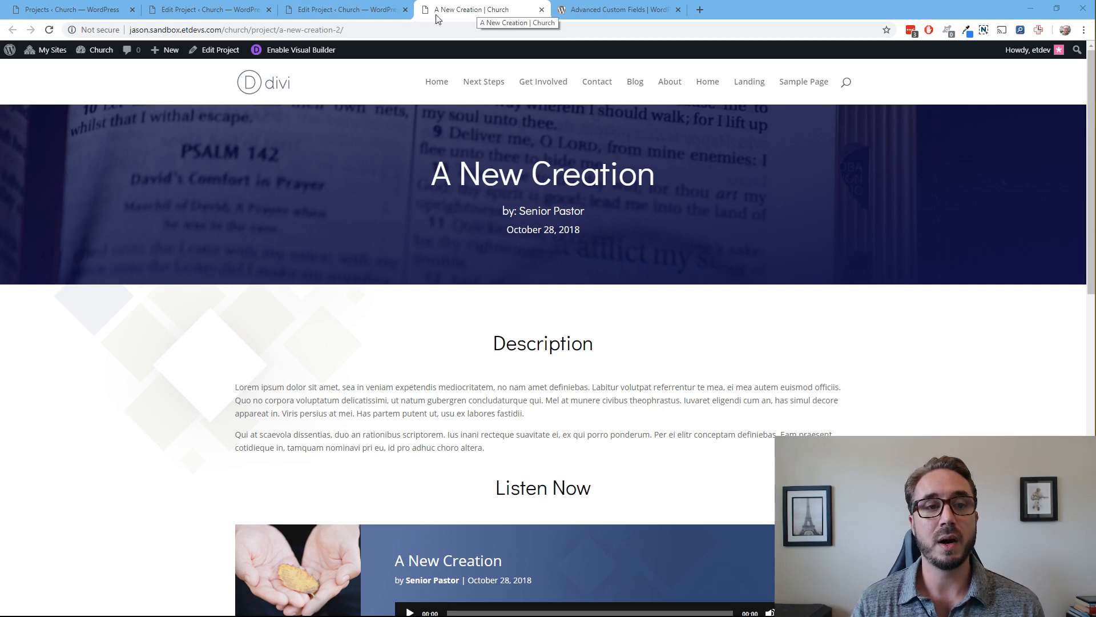
Return to the first project editor tab and open the form for a new custom field group in a separate tab
click(194, 11)
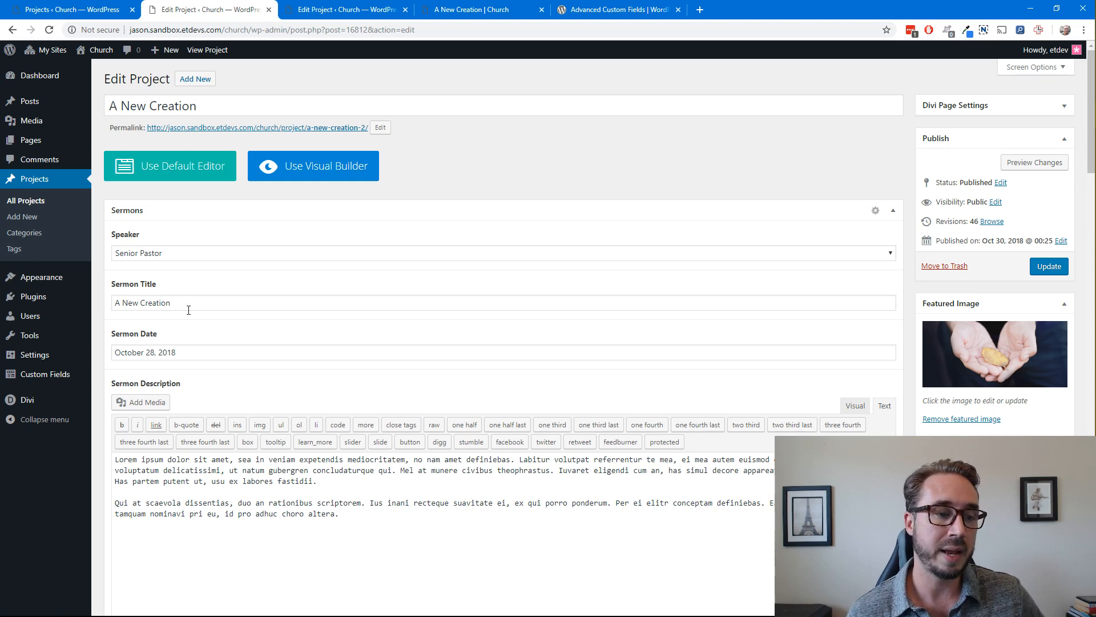
mouse_move(51, 377)
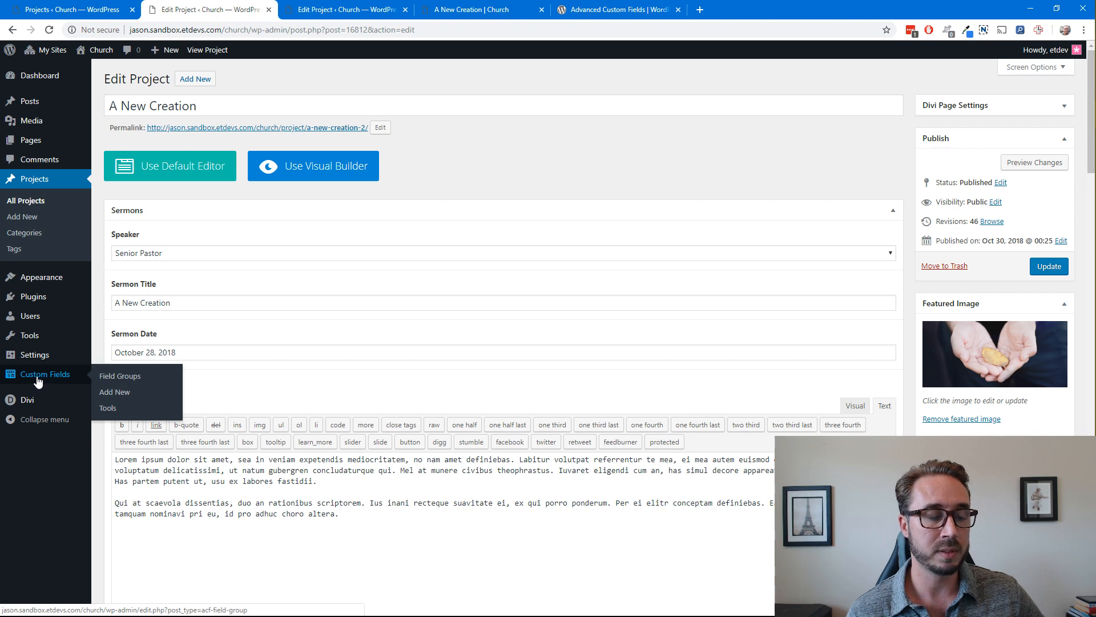
click(117, 393)
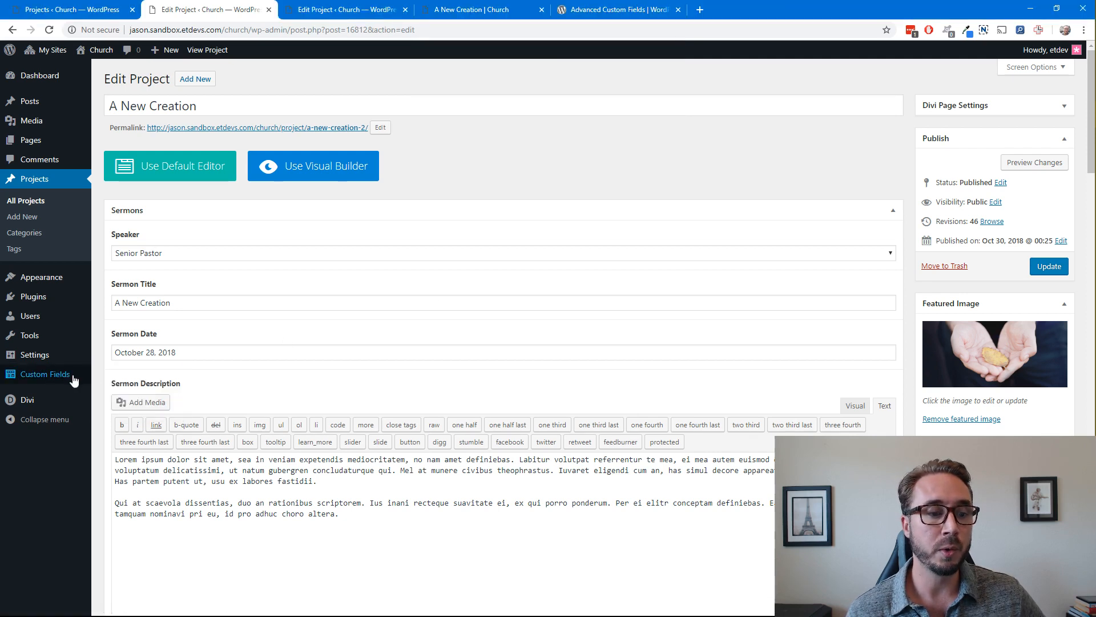
mouse_move(77, 378)
right_click(106, 392)
click(138, 396)
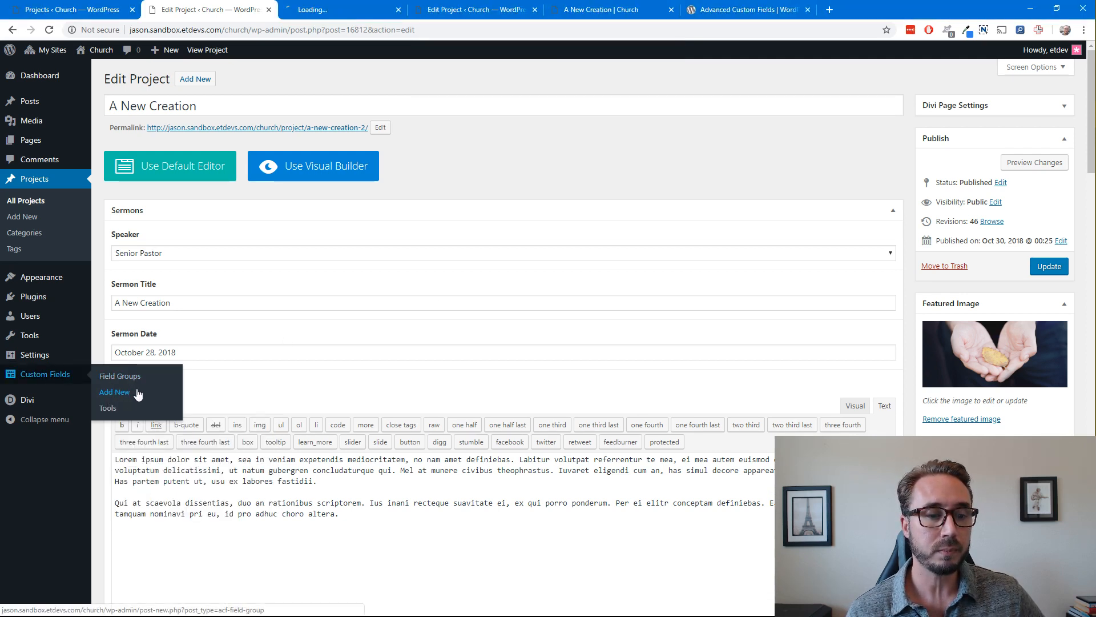
click(361, 11)
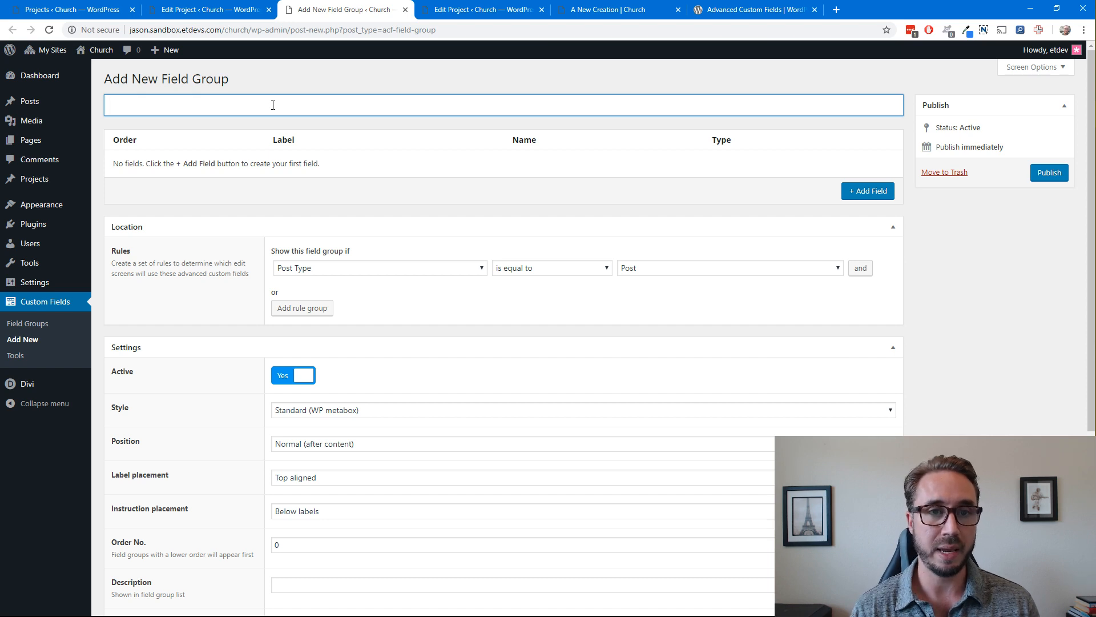
Title the new field group "sermon" and look over its location rules and settings
text(sermon)
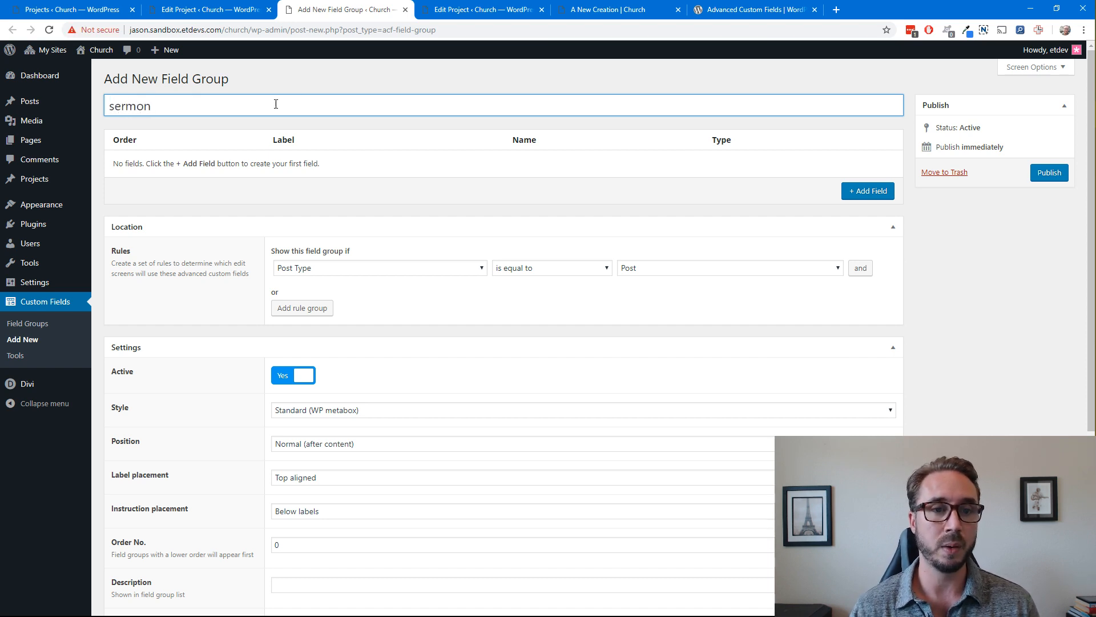
click(335, 84)
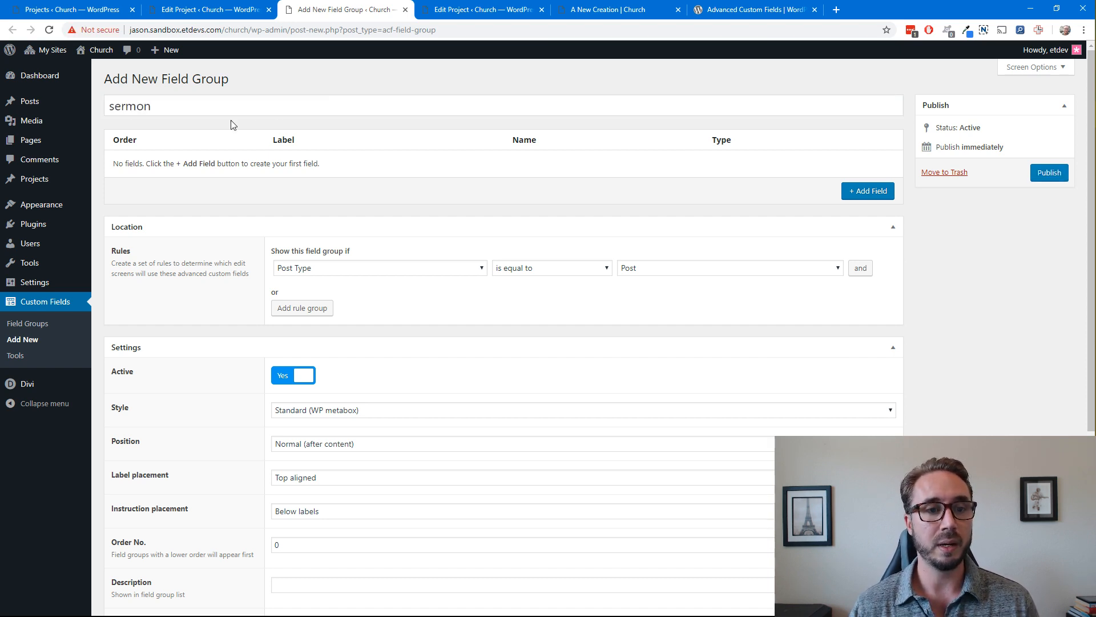
scroll(254, 208, down, 1)
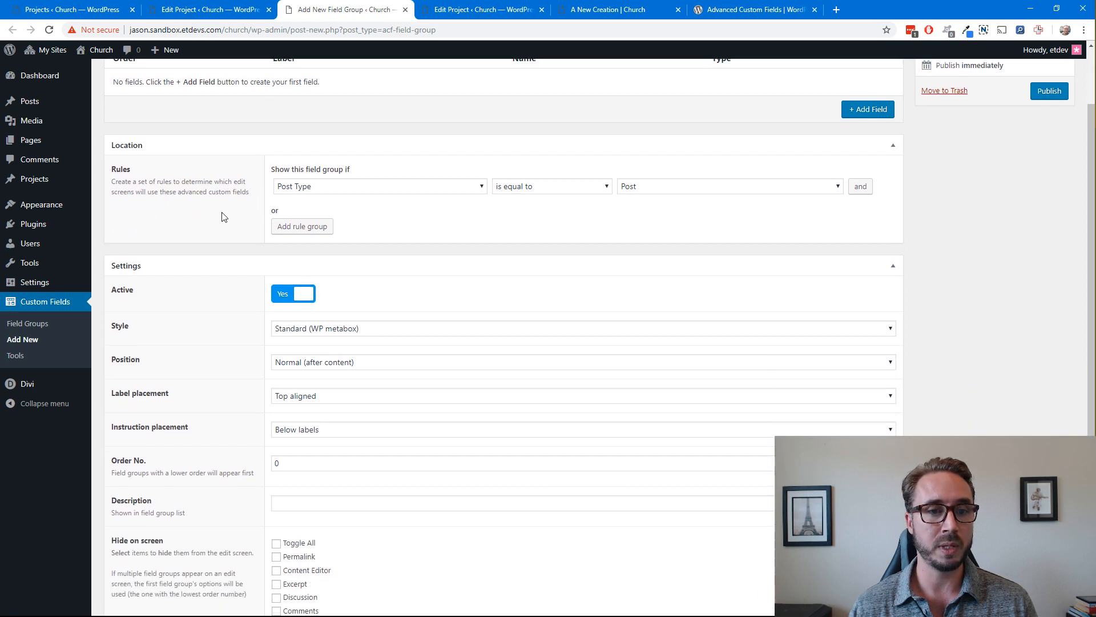
scroll(194, 153, up, 1)
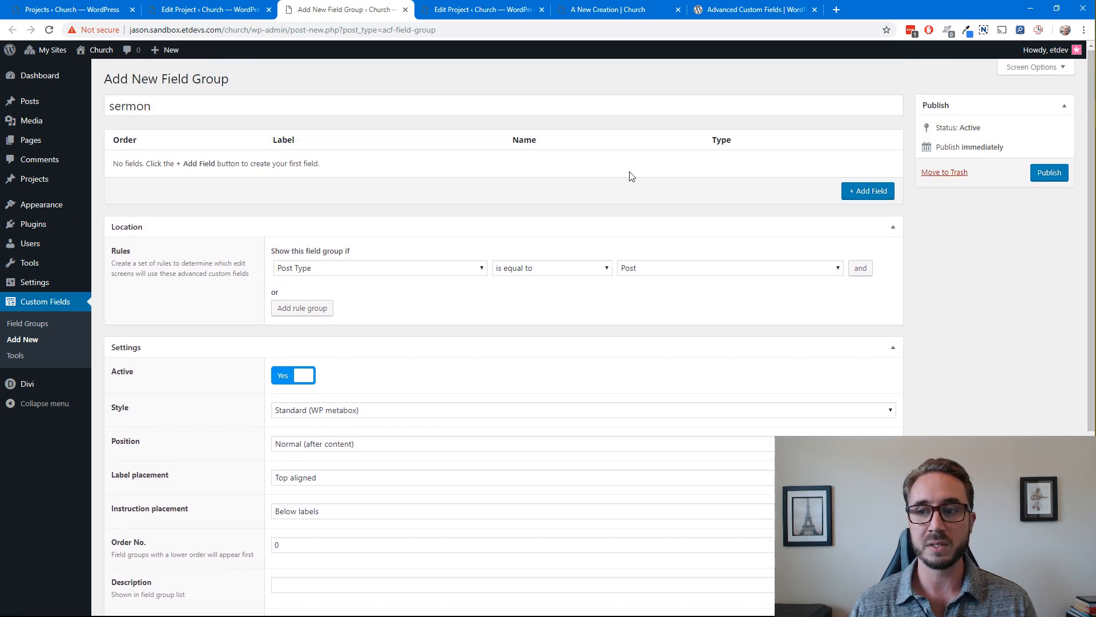
Set the field group's location rule to show it when Post Type is equal to Project
scroll(262, 194, down, 1)
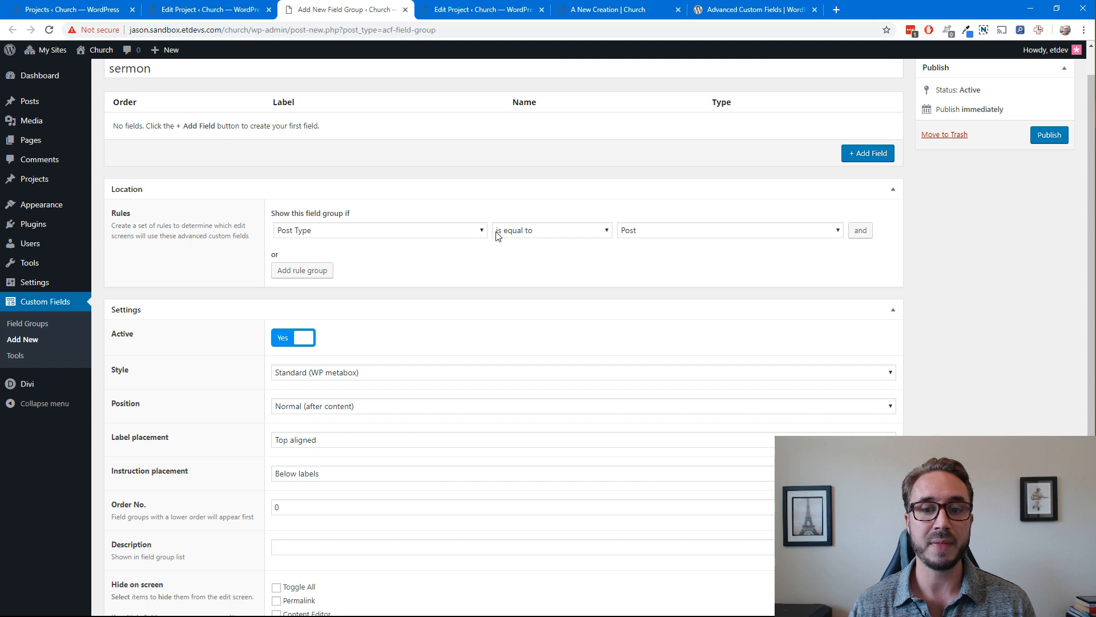
click(695, 234)
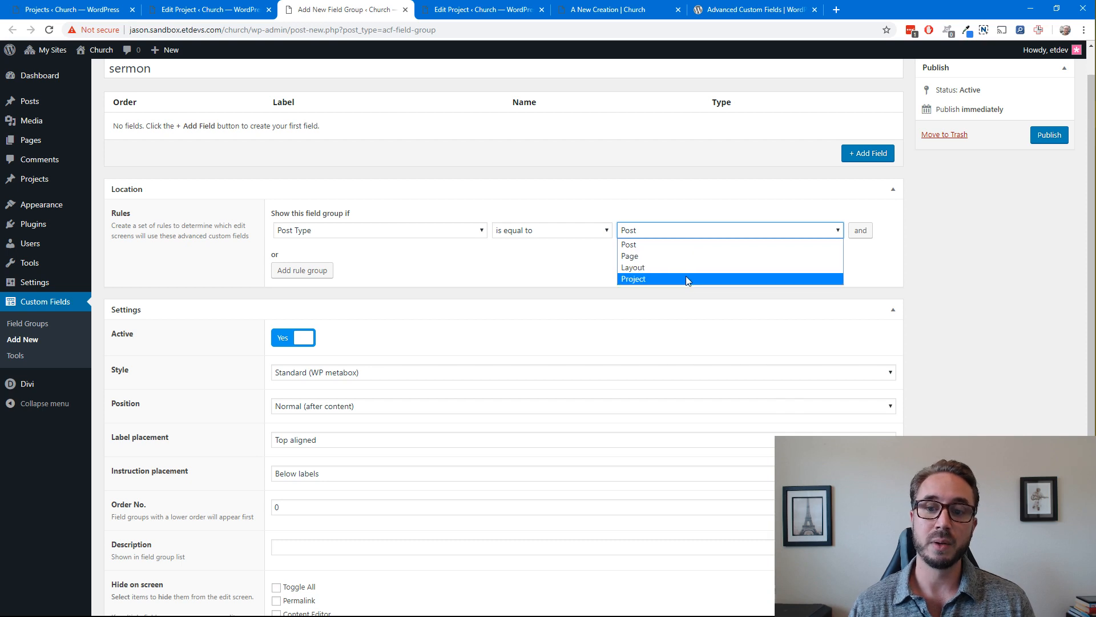
click(688, 211)
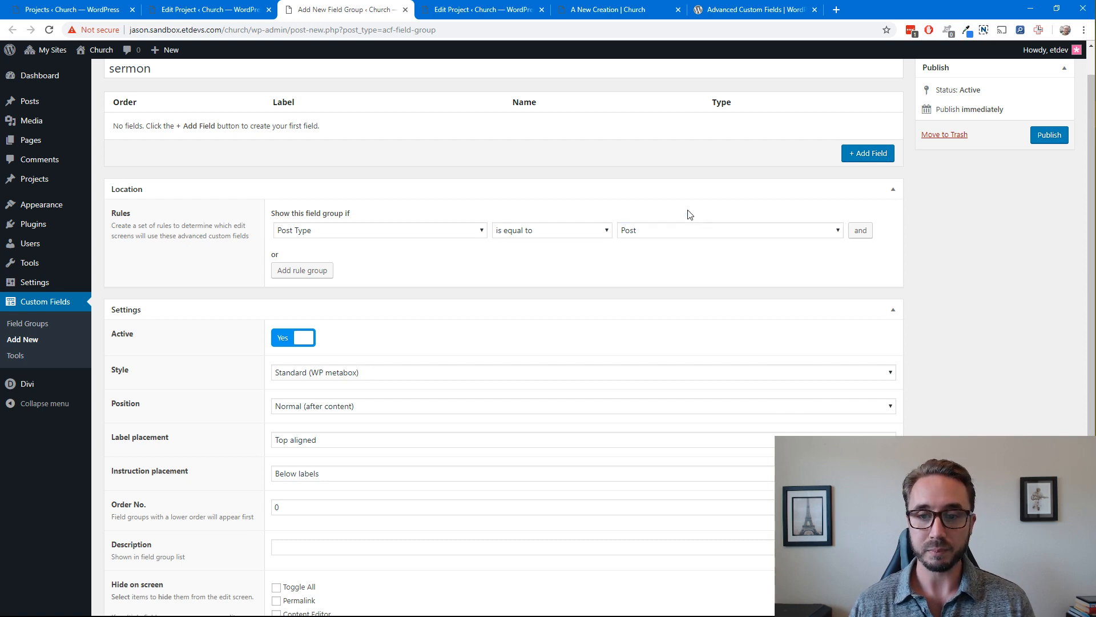
click(677, 235)
click(658, 278)
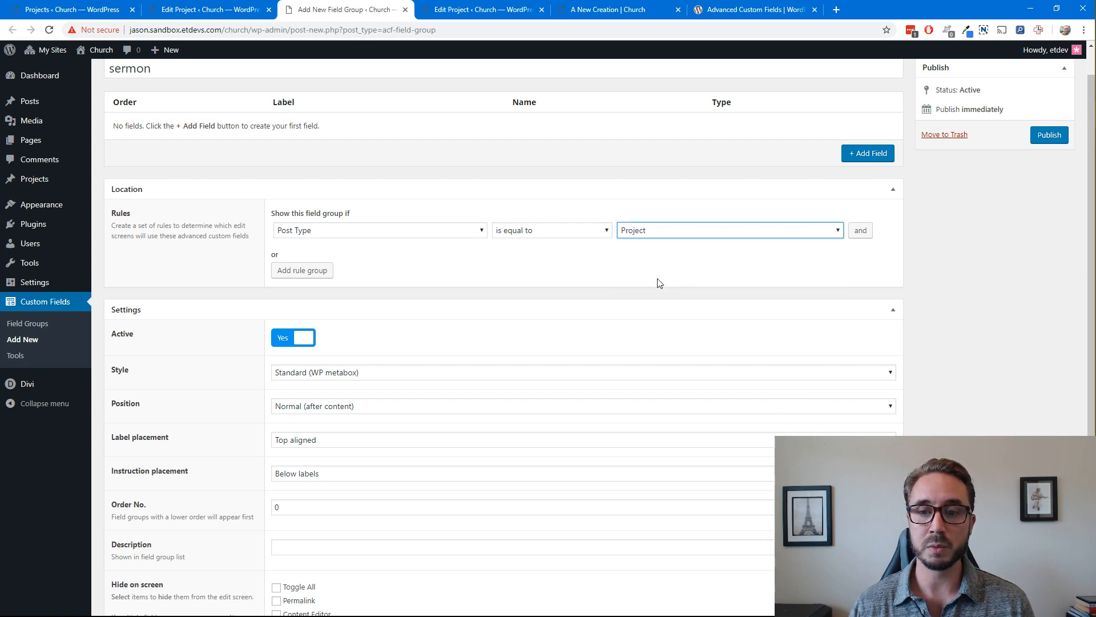
Look over the field group's settings and the choices available for its Position
click(727, 252)
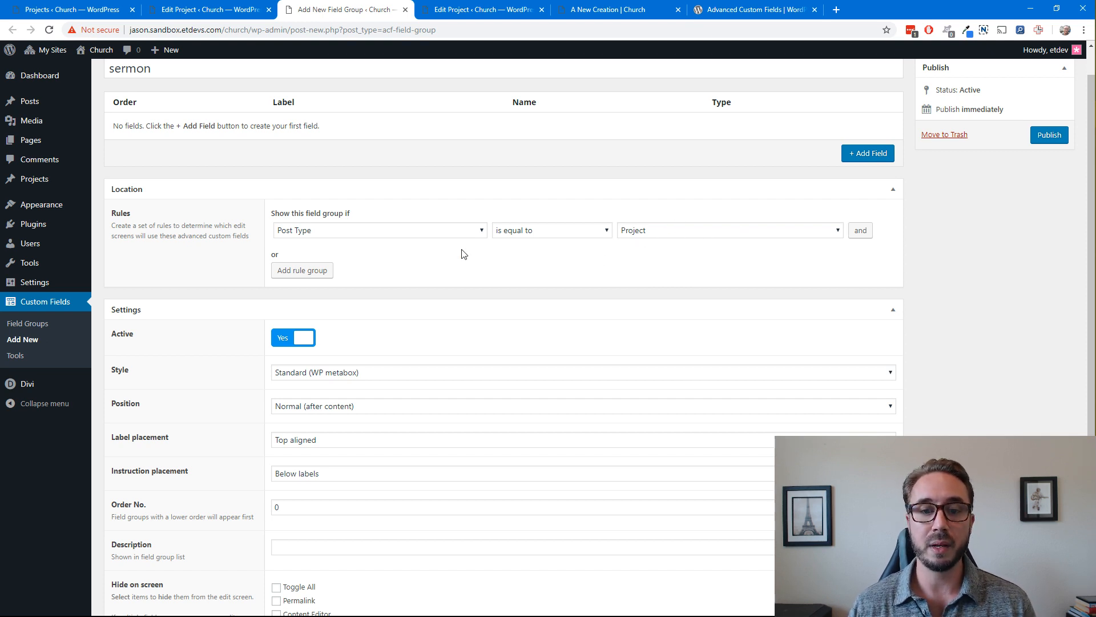
scroll(420, 258, down, 2)
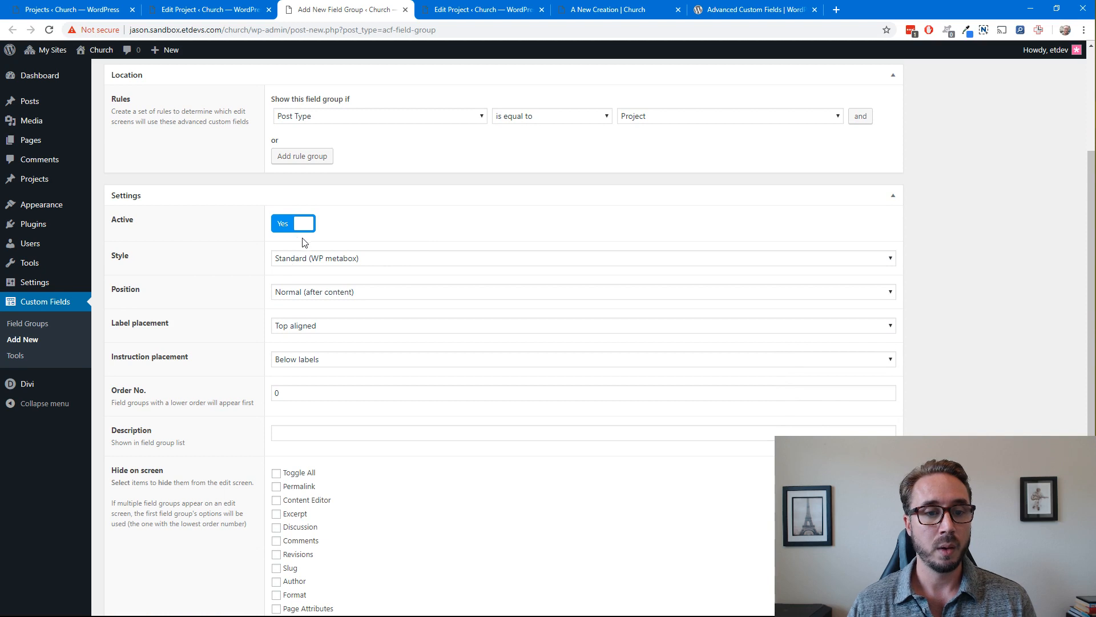
scroll(171, 260, down, 1)
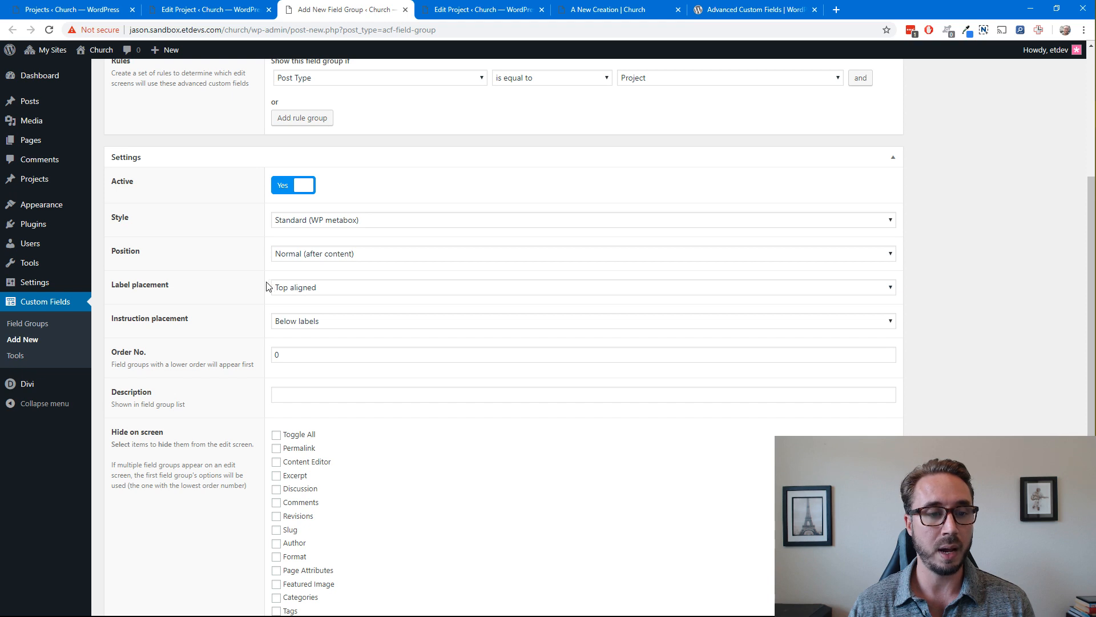
click(374, 258)
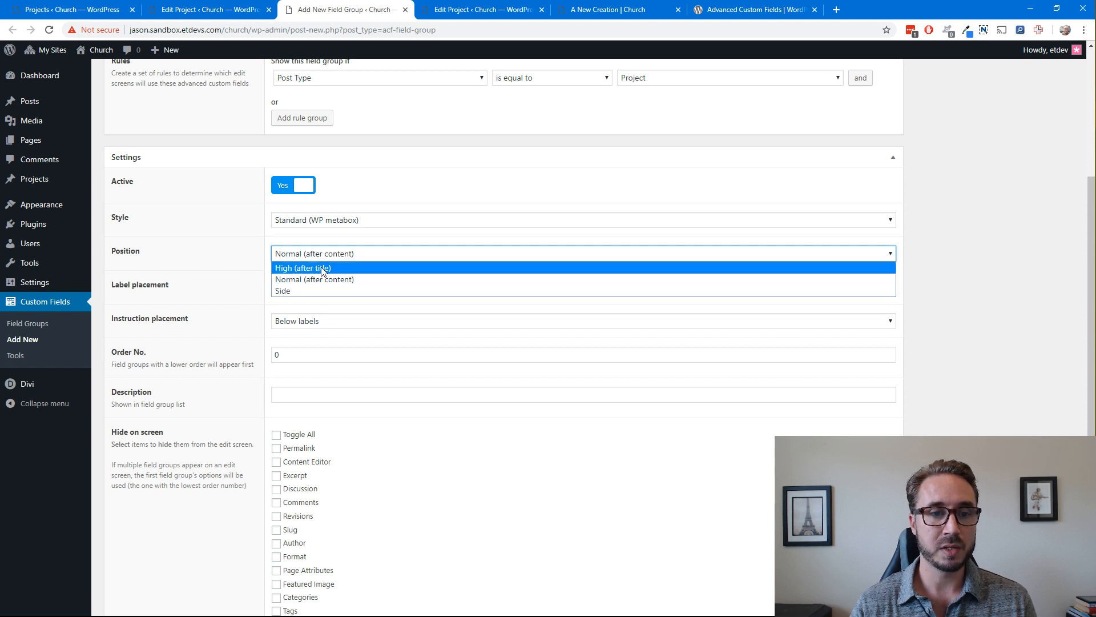
click(384, 243)
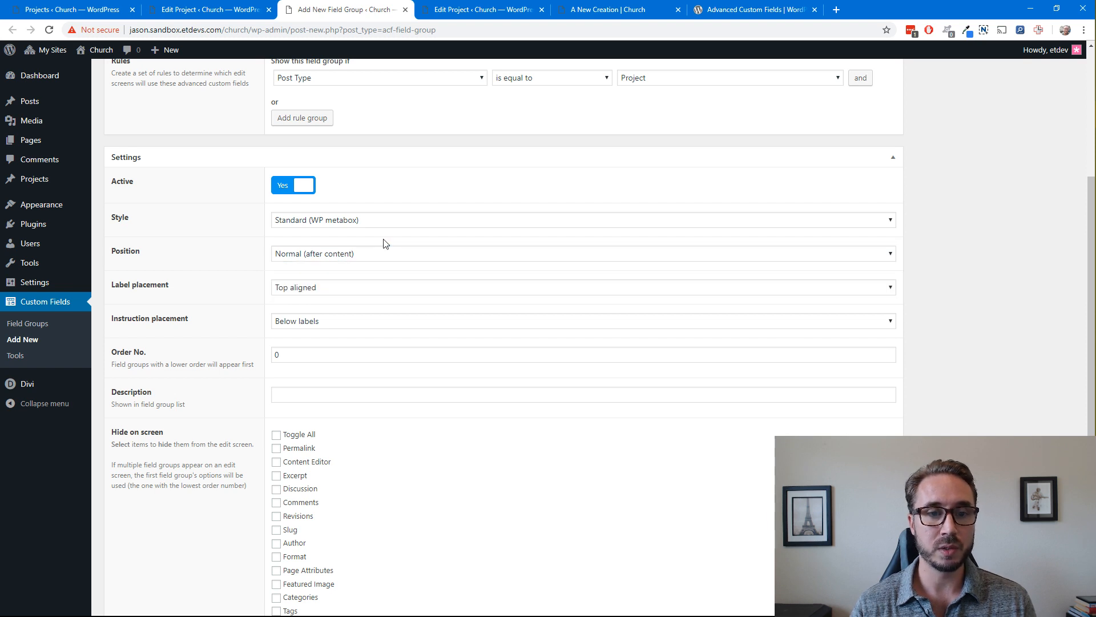
Collapse the Sermons box in the A New Creation project editor, and set the new field group's Position to High (after title)
click(474, 8)
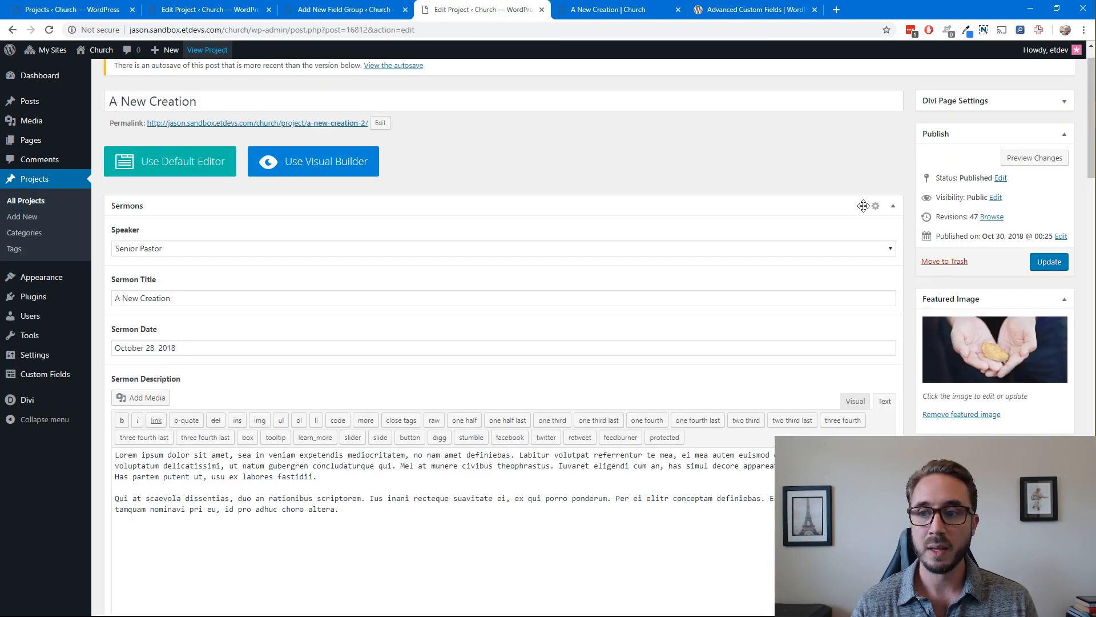
click(893, 206)
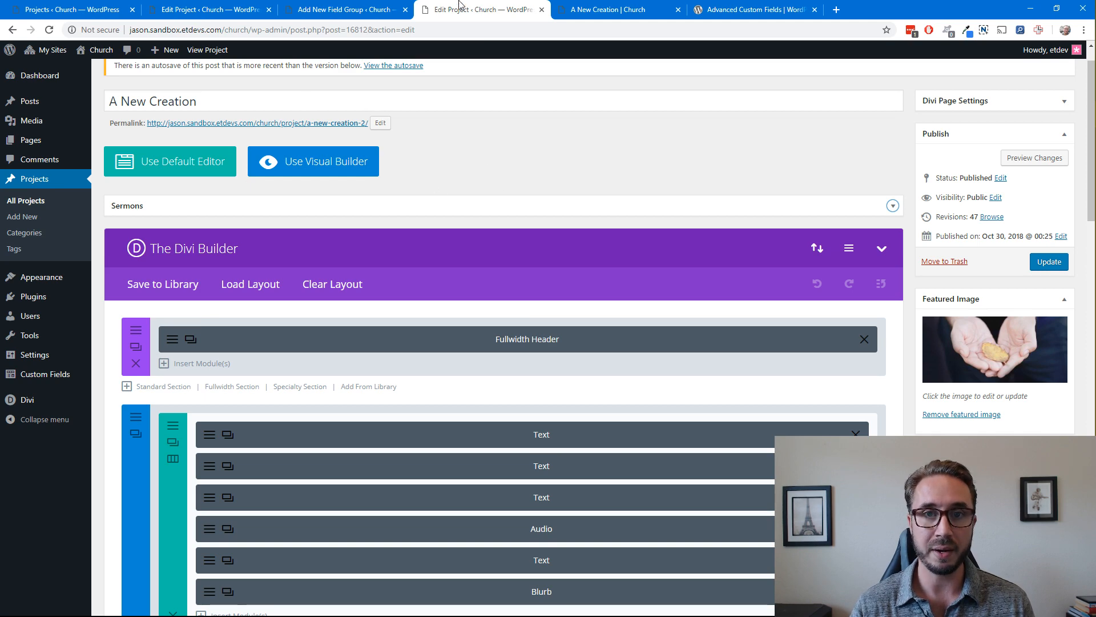
click(367, 12)
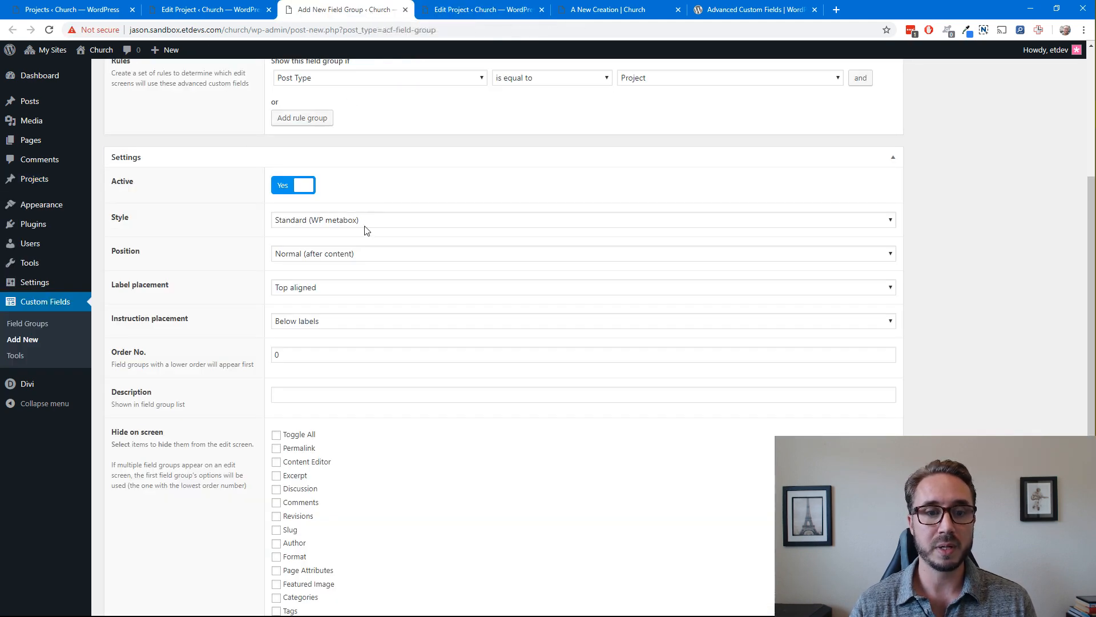
click(349, 253)
click(323, 271)
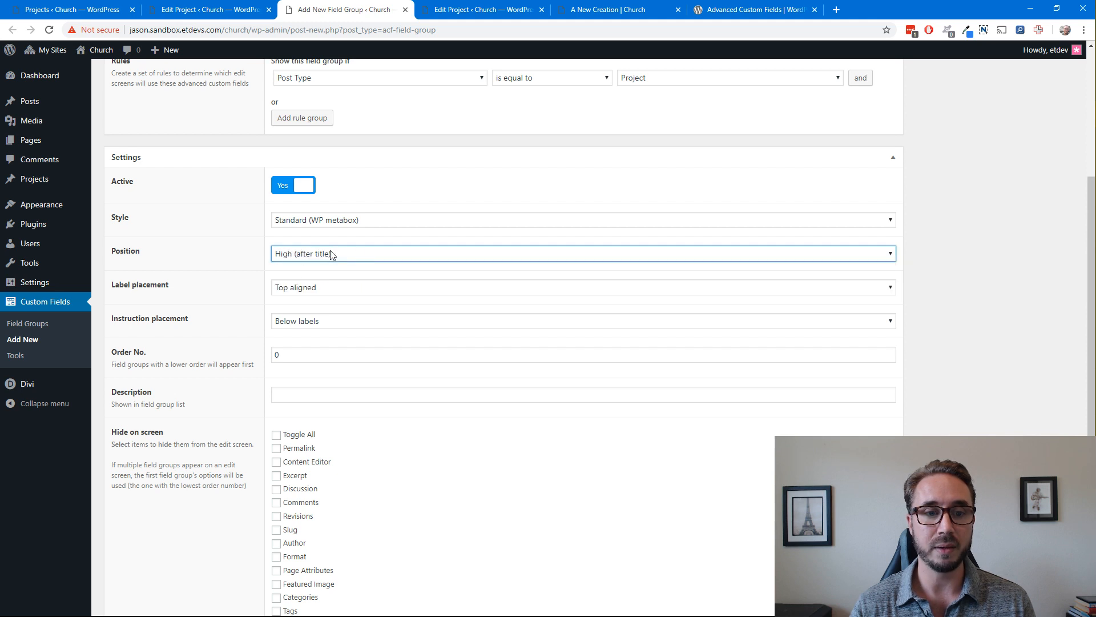
Expand and collapse the Sermons box in the A New Creation project editor to check its placement, and return to the new field group
click(483, 10)
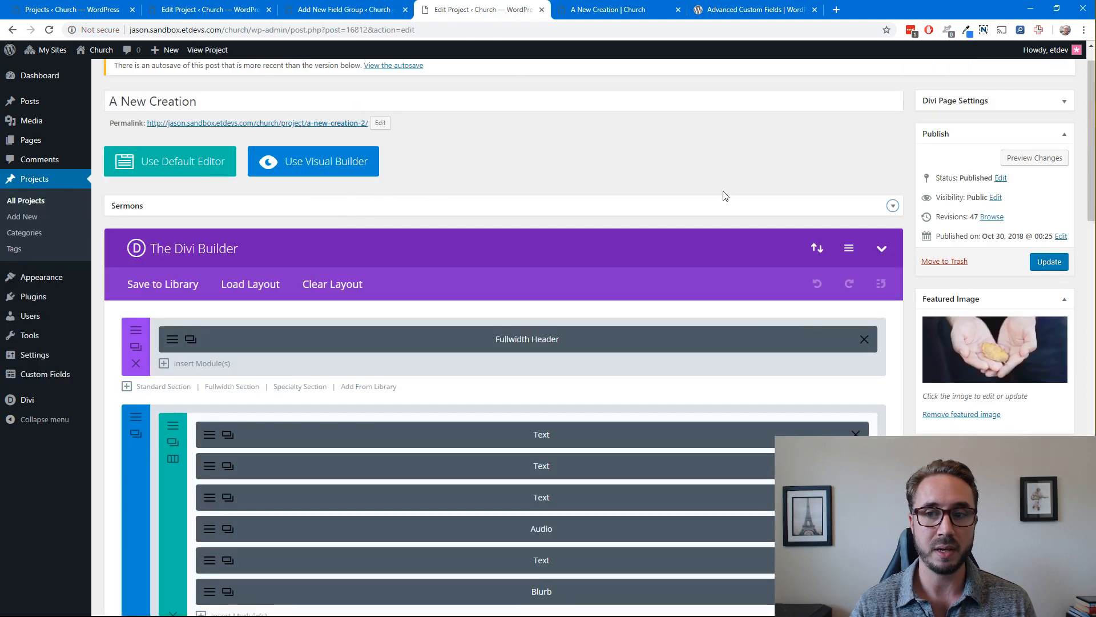
click(893, 206)
click(894, 206)
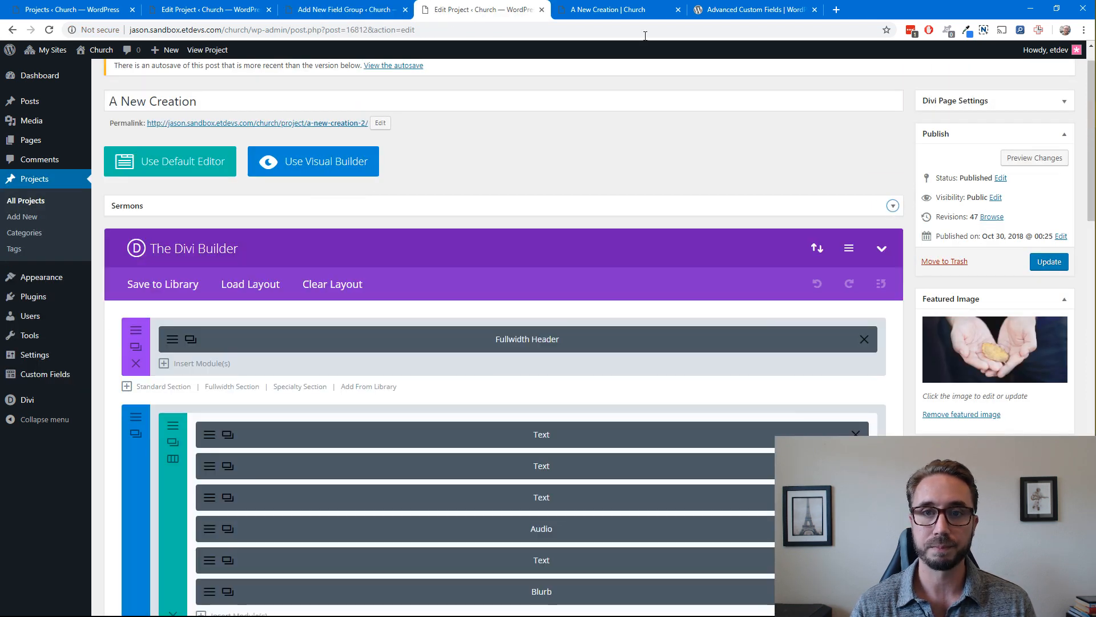
click(367, 9)
click(472, 194)
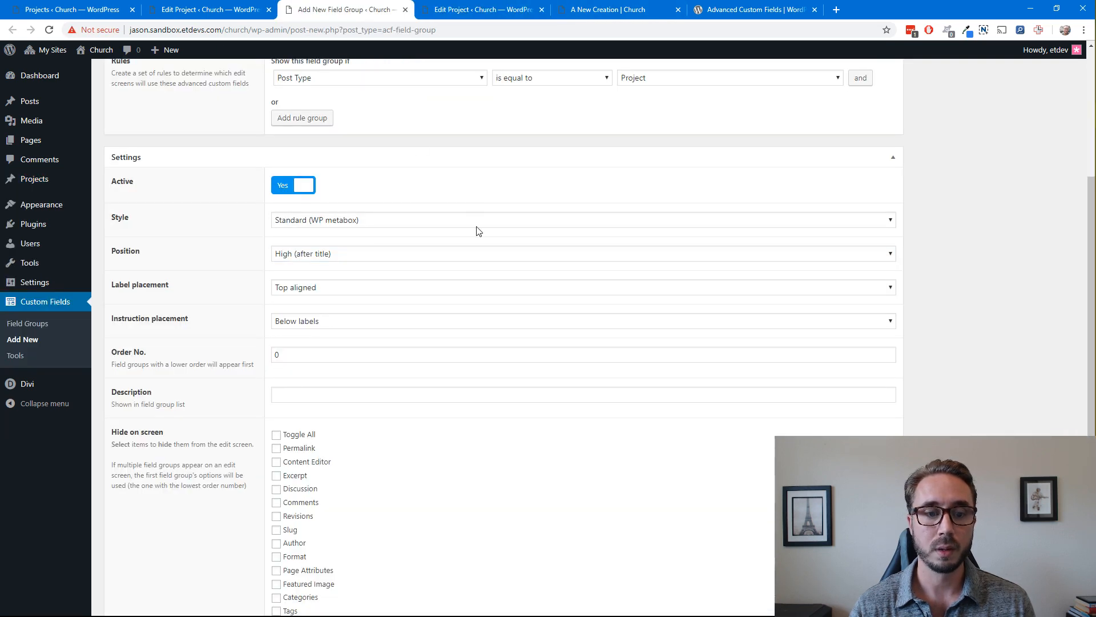
Add a first field labelled "sermon title" to the group and highlight its field name
scroll(538, 274, up, 4)
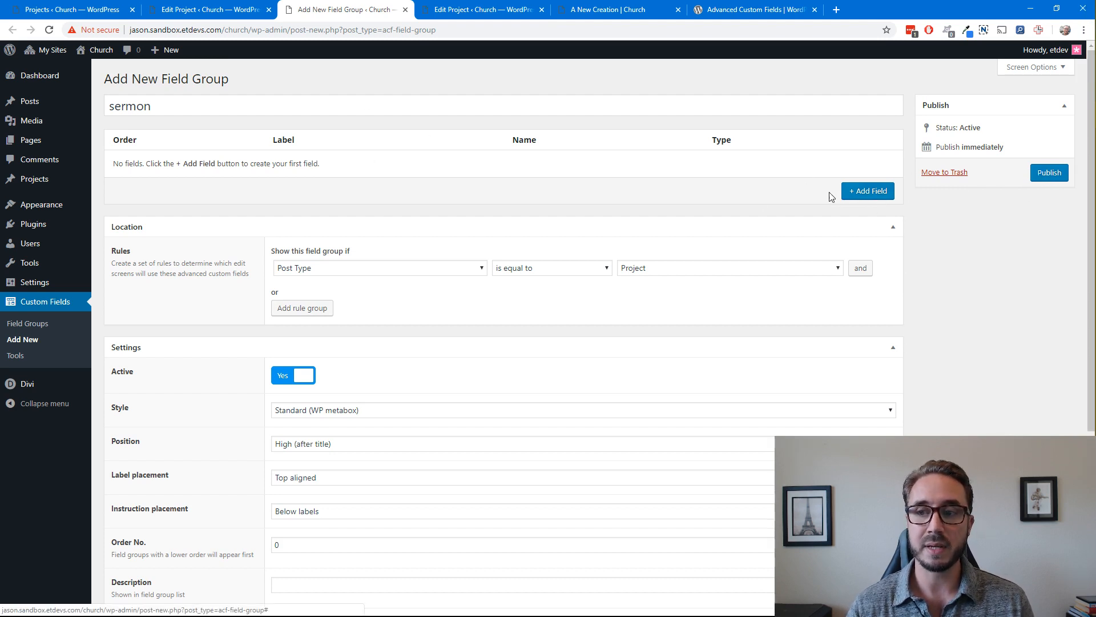
click(867, 192)
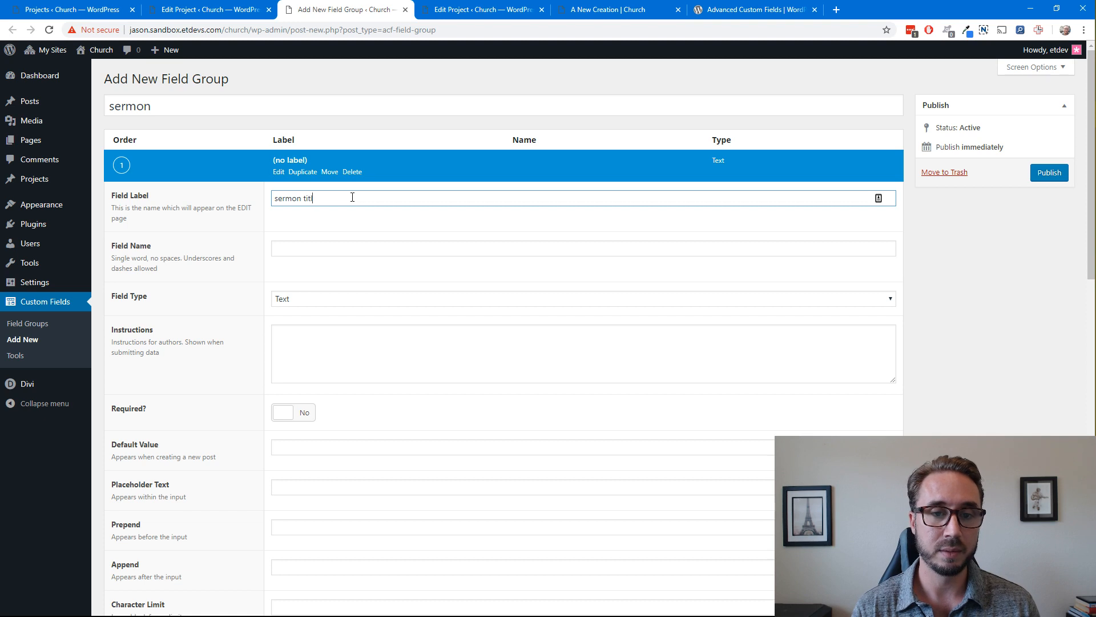
click(312, 248)
drag(336, 252, 270, 249)
click(372, 235)
Look through the available field types and keep Text for the sermon title field
click(346, 300)
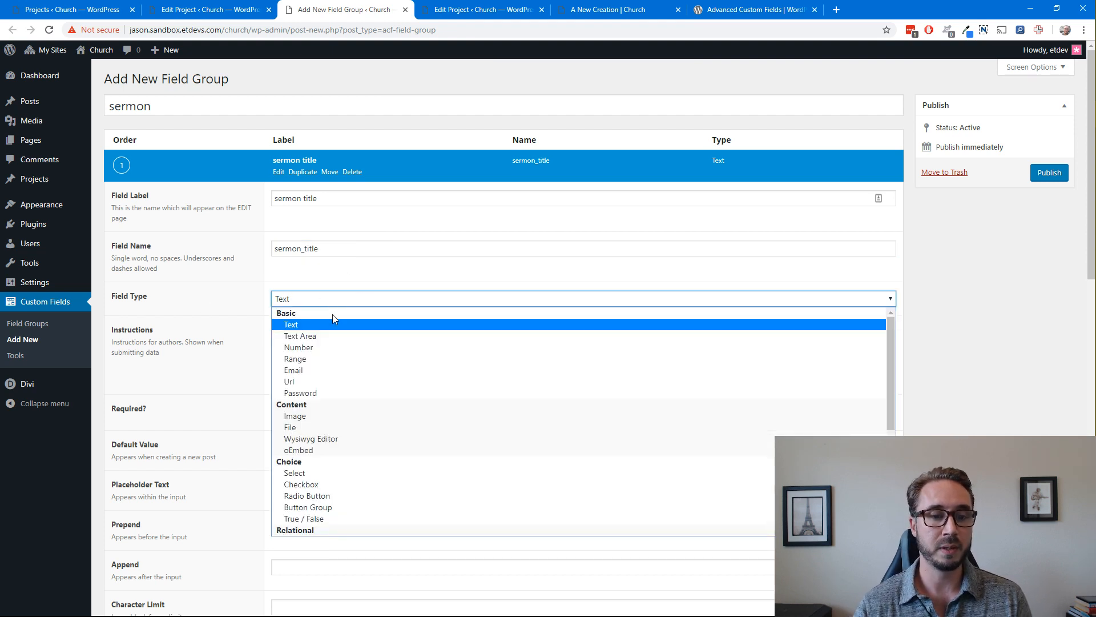
scroll(365, 399, down, 3)
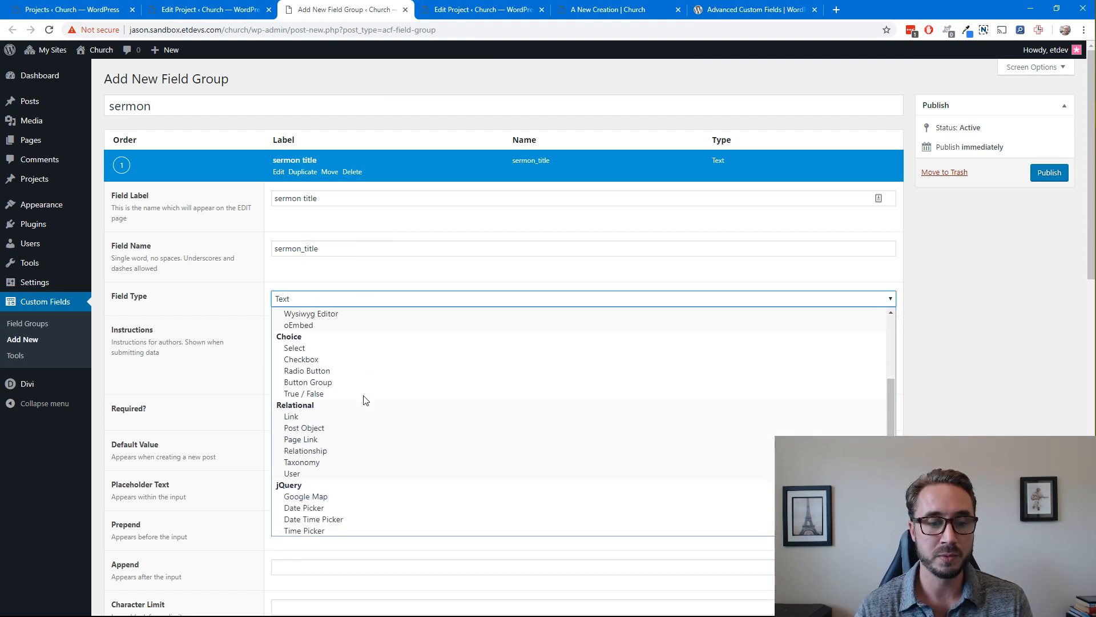
scroll(365, 400, up, 1)
scroll(366, 400, up, 3)
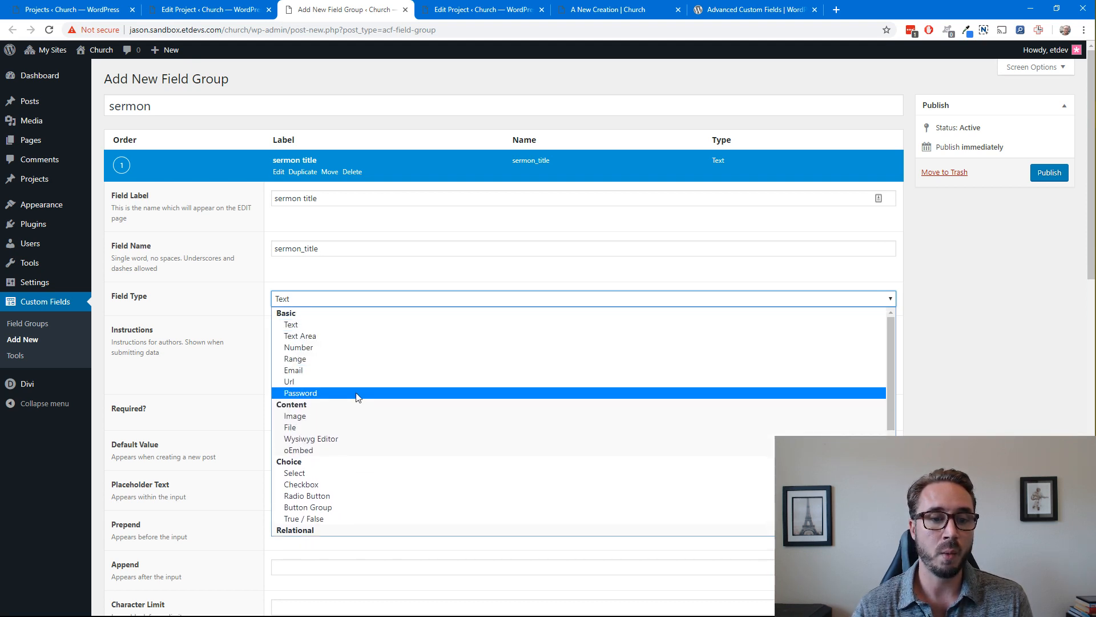
click(370, 329)
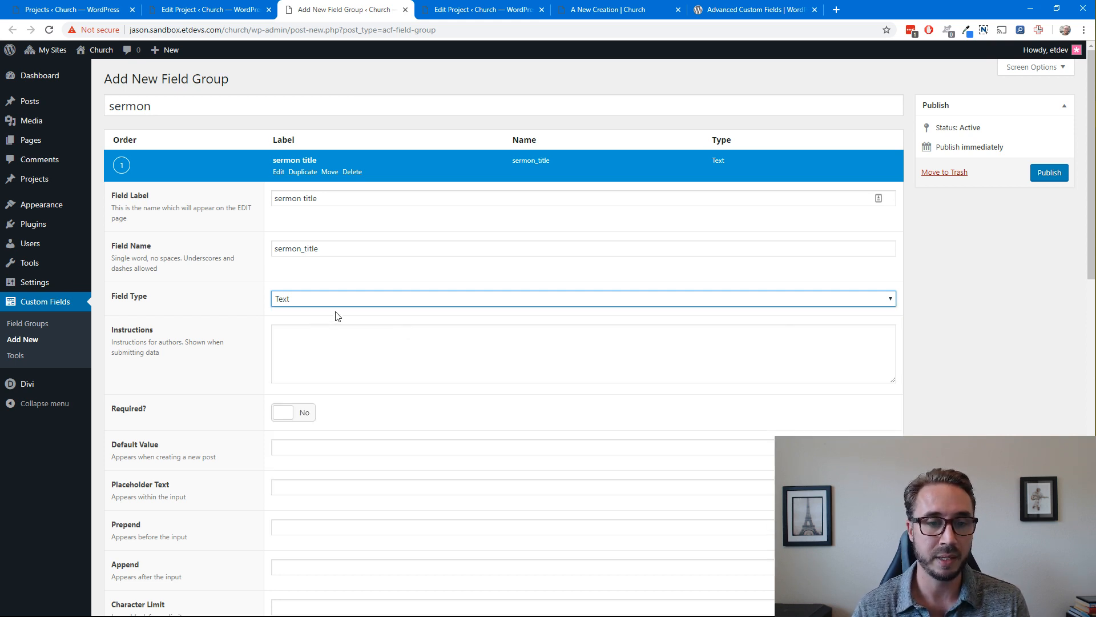
Set the sermon title field's placeholder text to "sermon title", leaving its instructions blank
scroll(338, 374, down, 1)
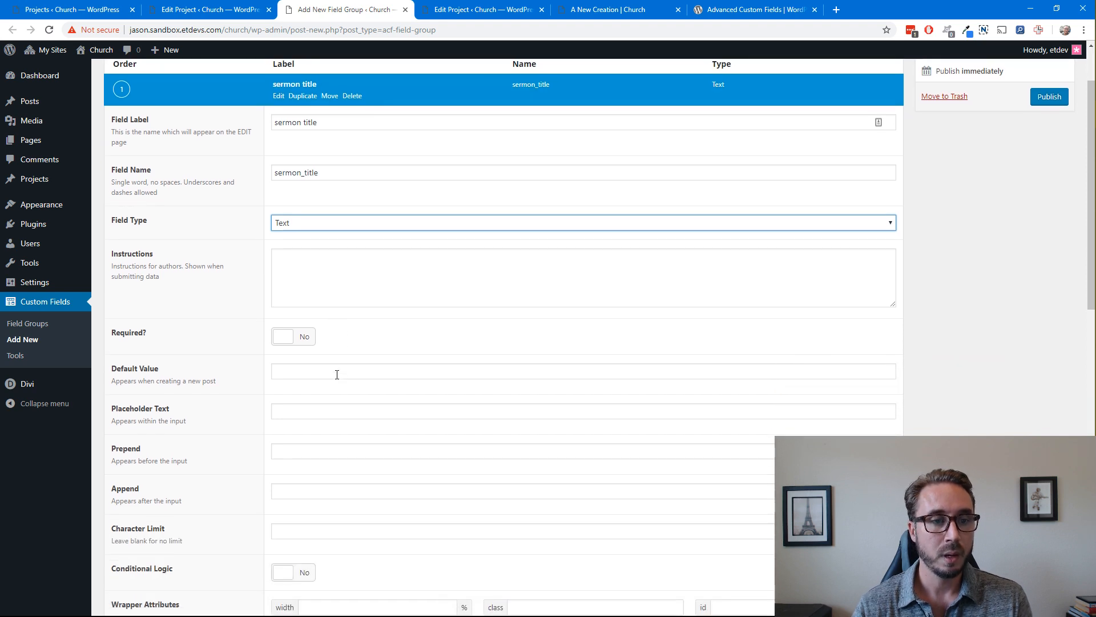
click(361, 274)
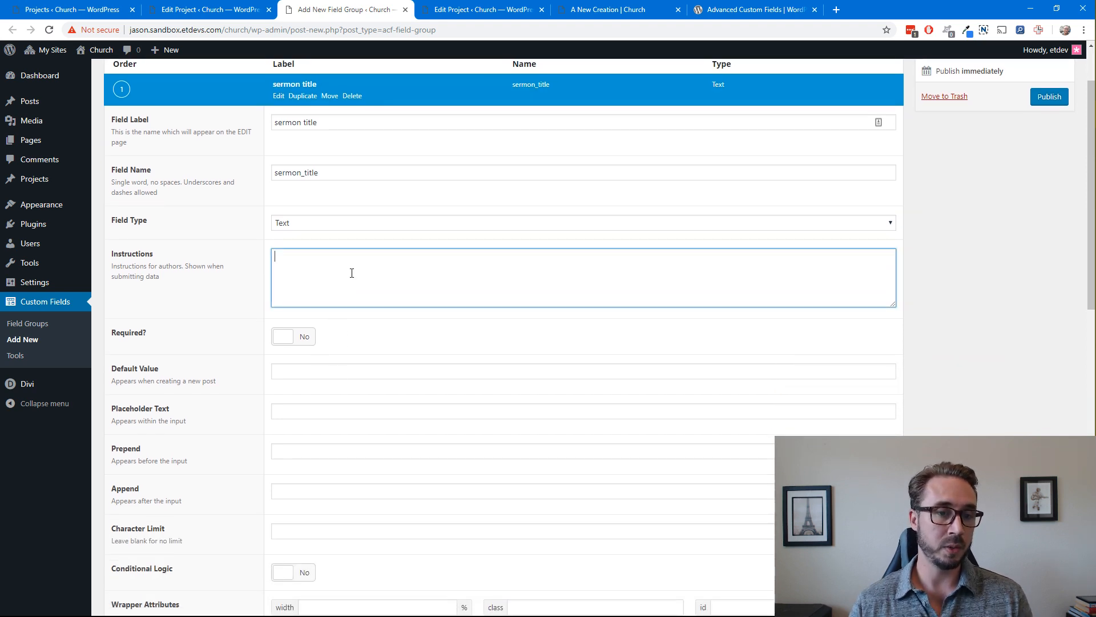
click(371, 339)
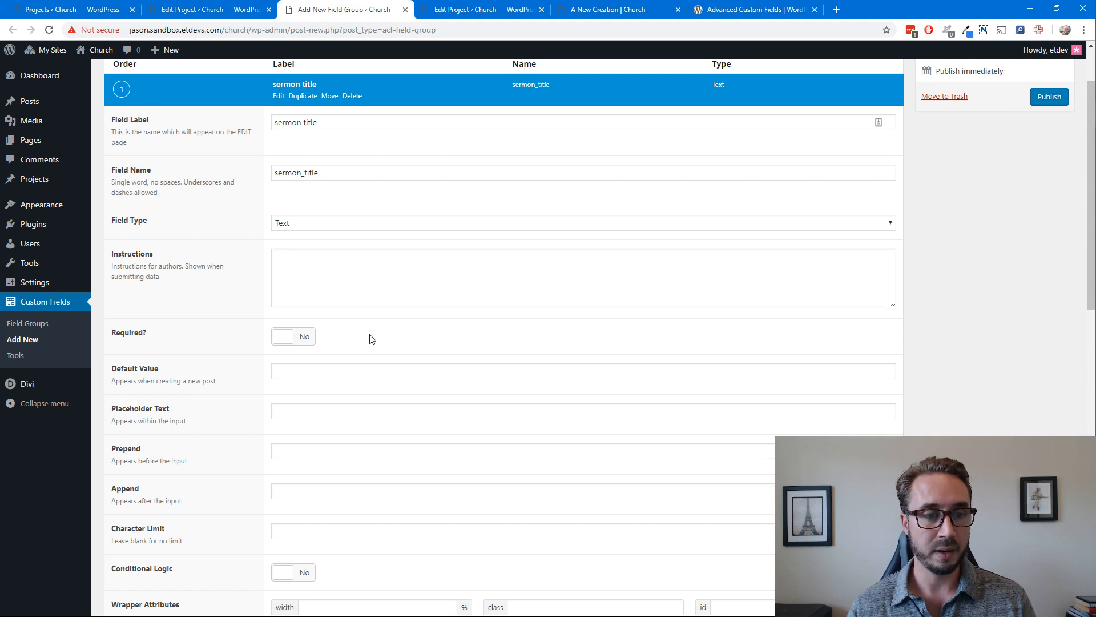
scroll(292, 345, down, 1)
click(380, 331)
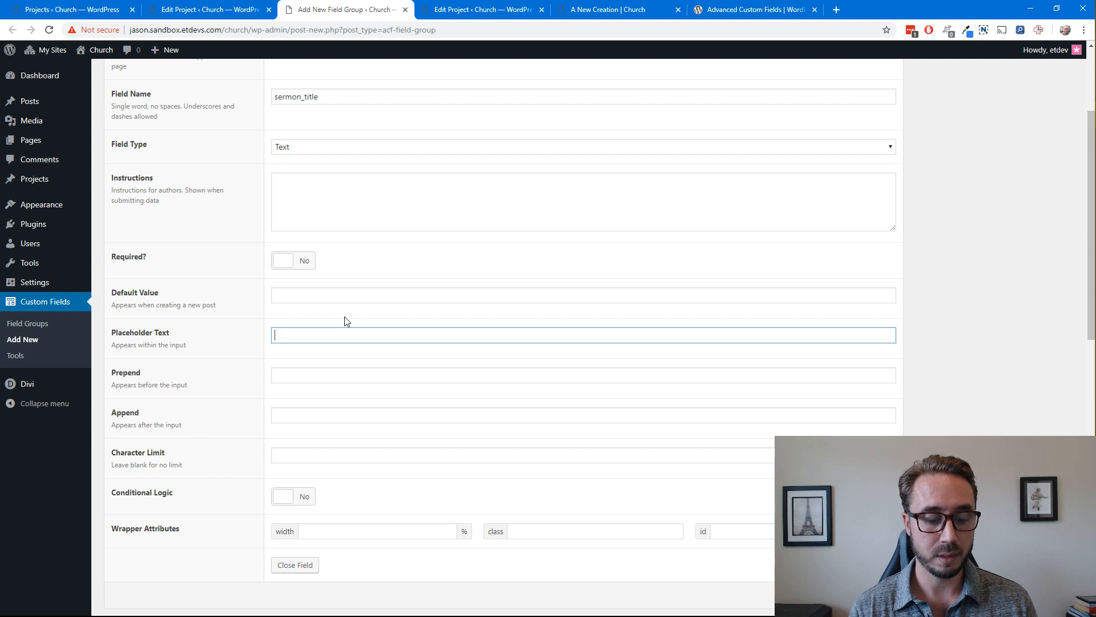
text(serm)
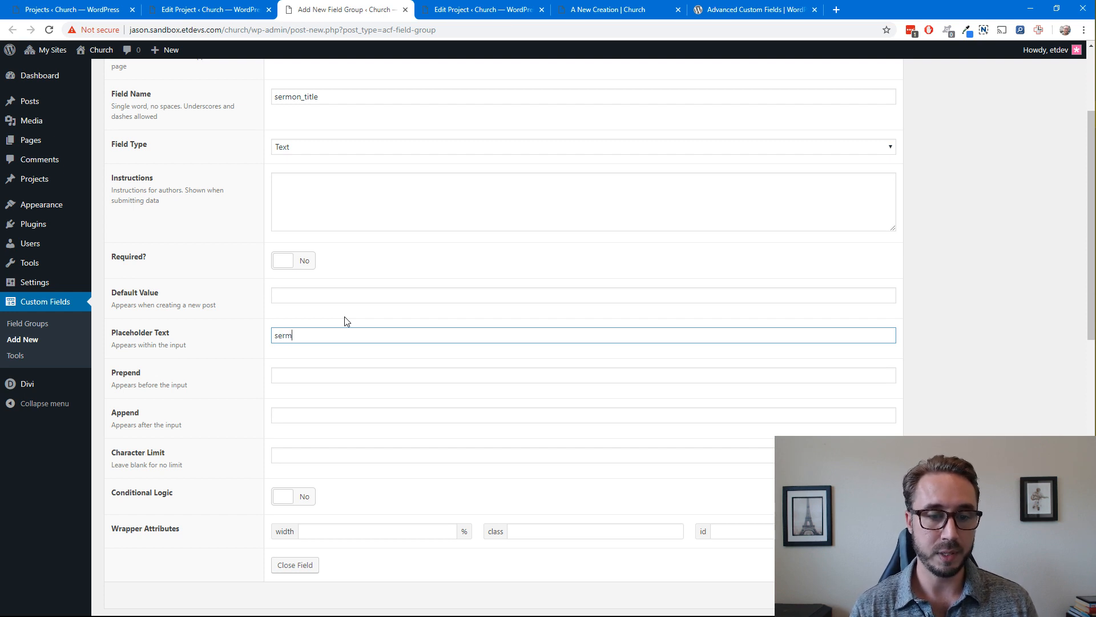
text(on title)
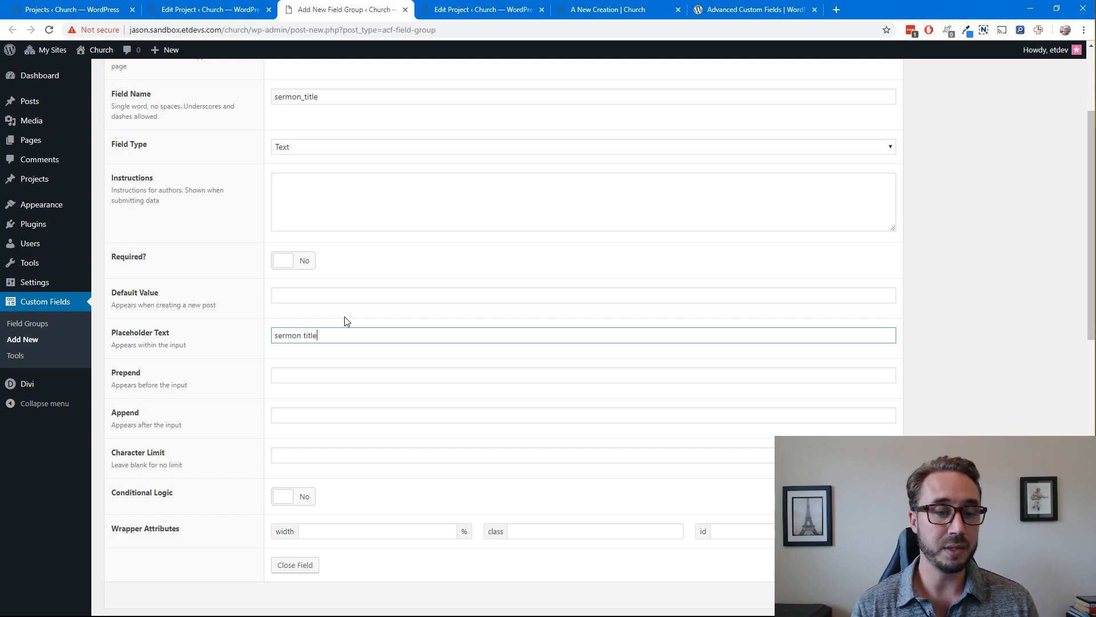
click(344, 317)
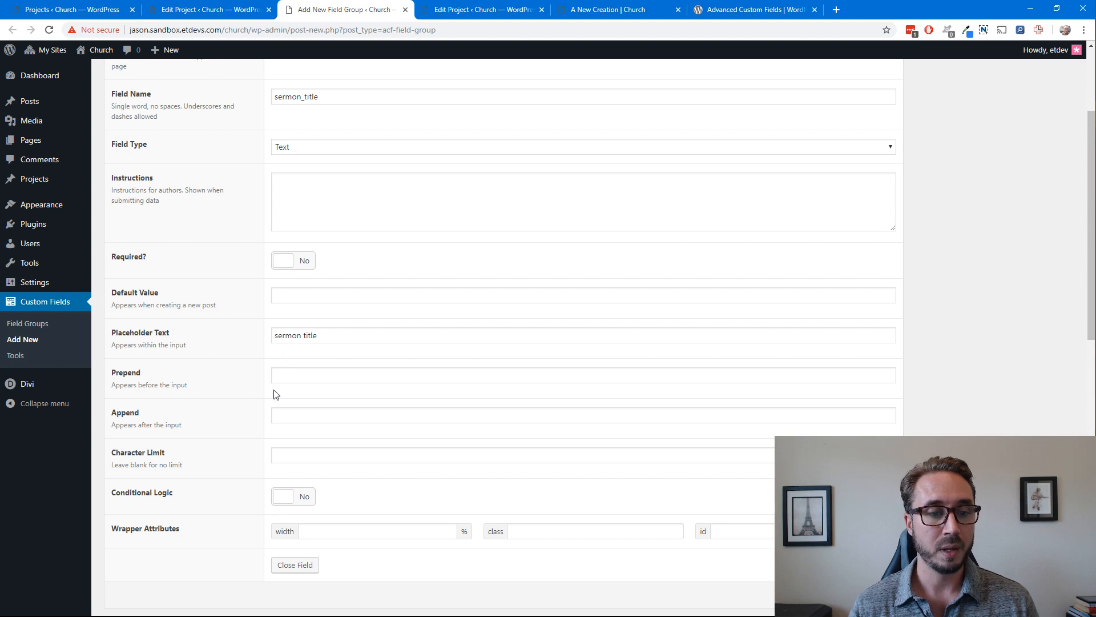
Examine the Prepend and Append options of the sermon title field
scroll(274, 392, down, 1)
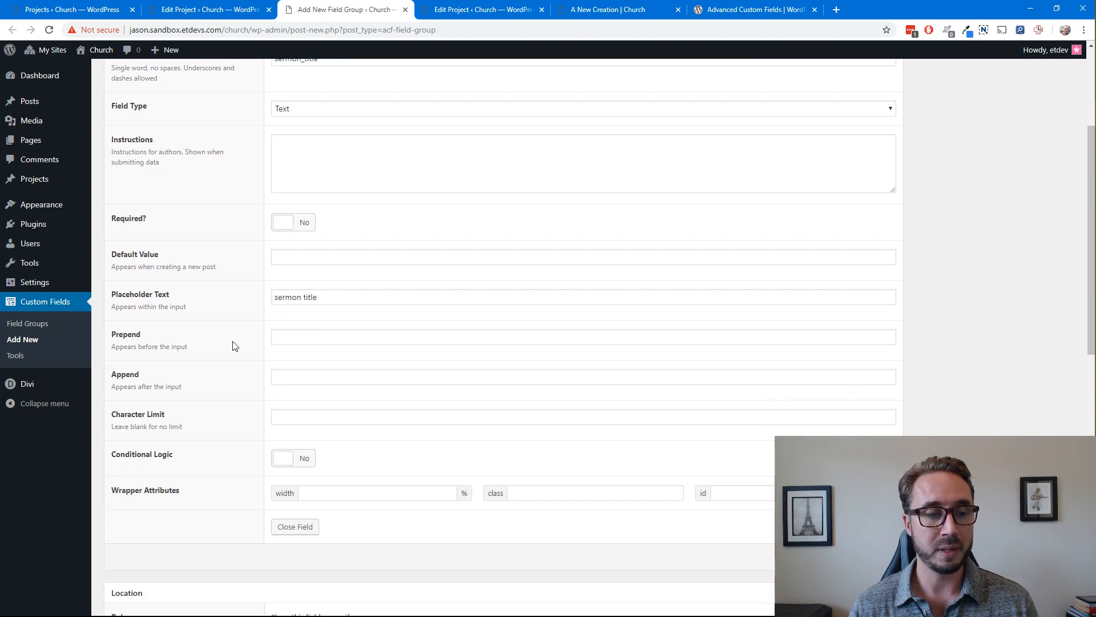
click(274, 338)
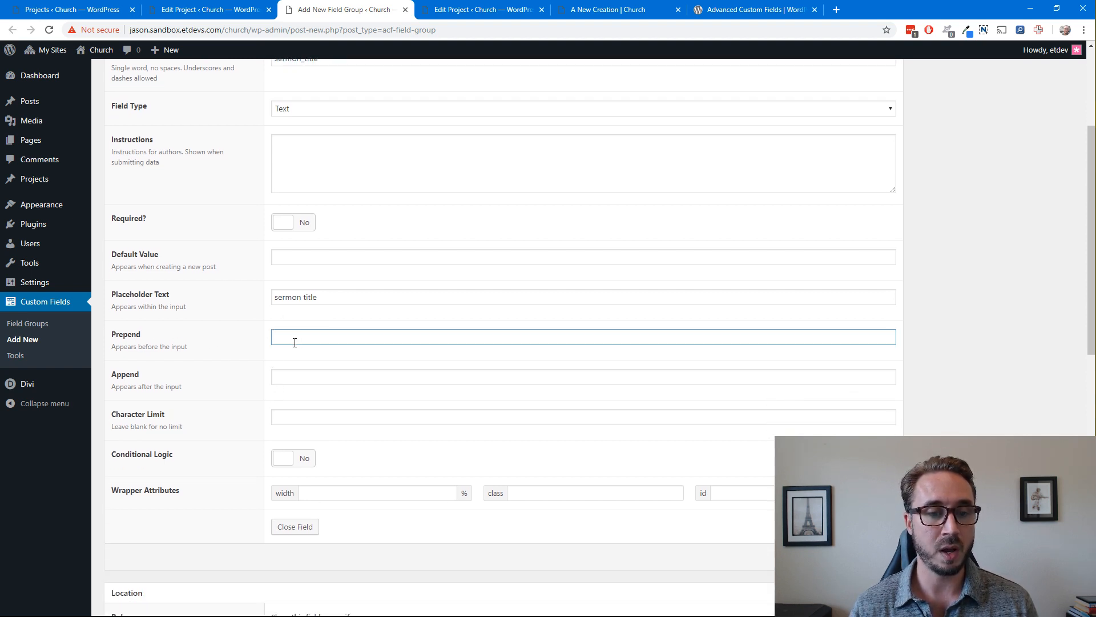
click(288, 373)
click(294, 333)
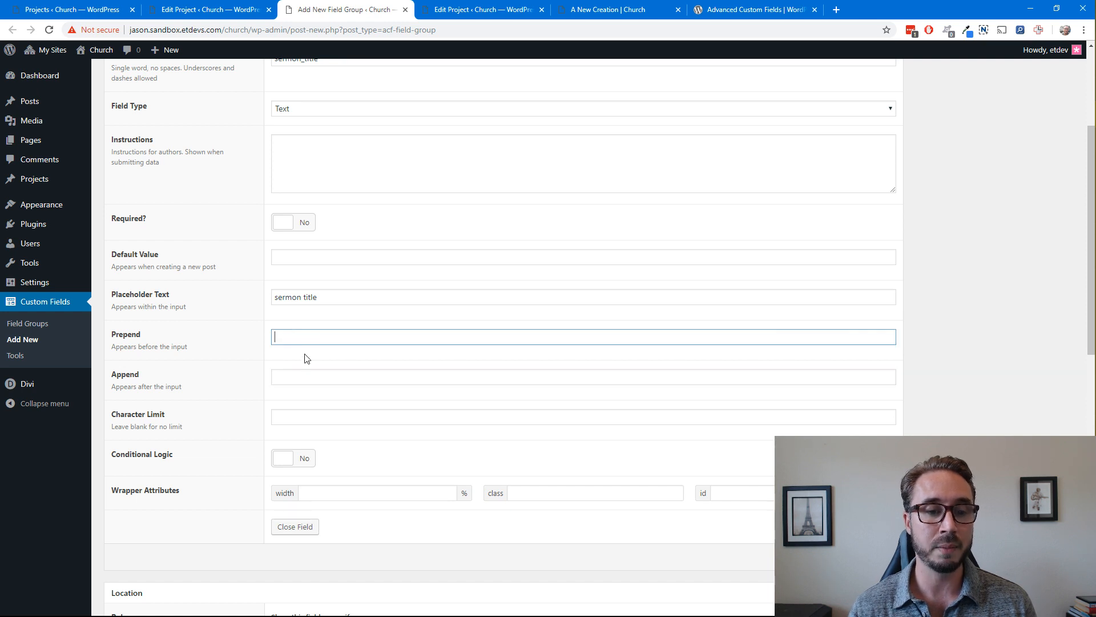
click(302, 380)
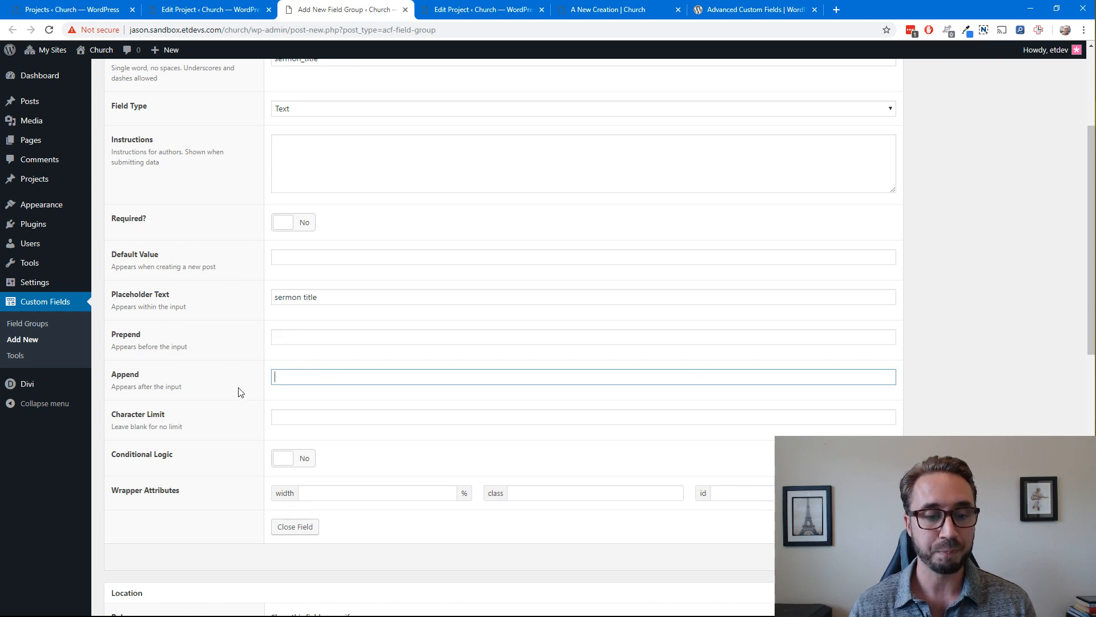
Review the sermon title field's settings once more and close the field
scroll(239, 392, up, 4)
scroll(240, 389, down, 2)
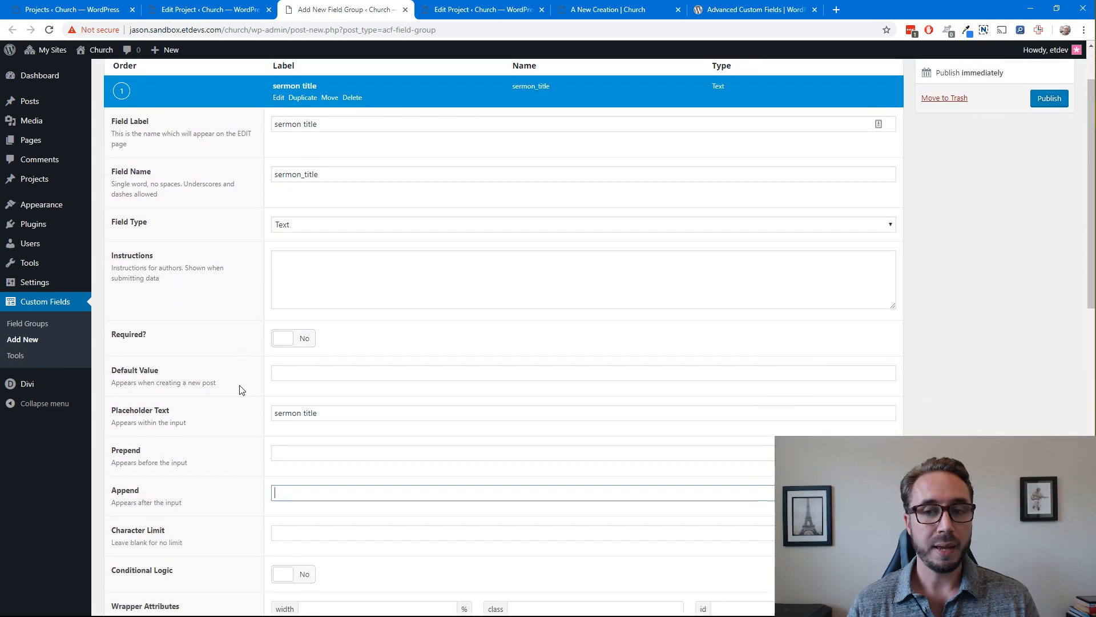
scroll(240, 388, down, 7)
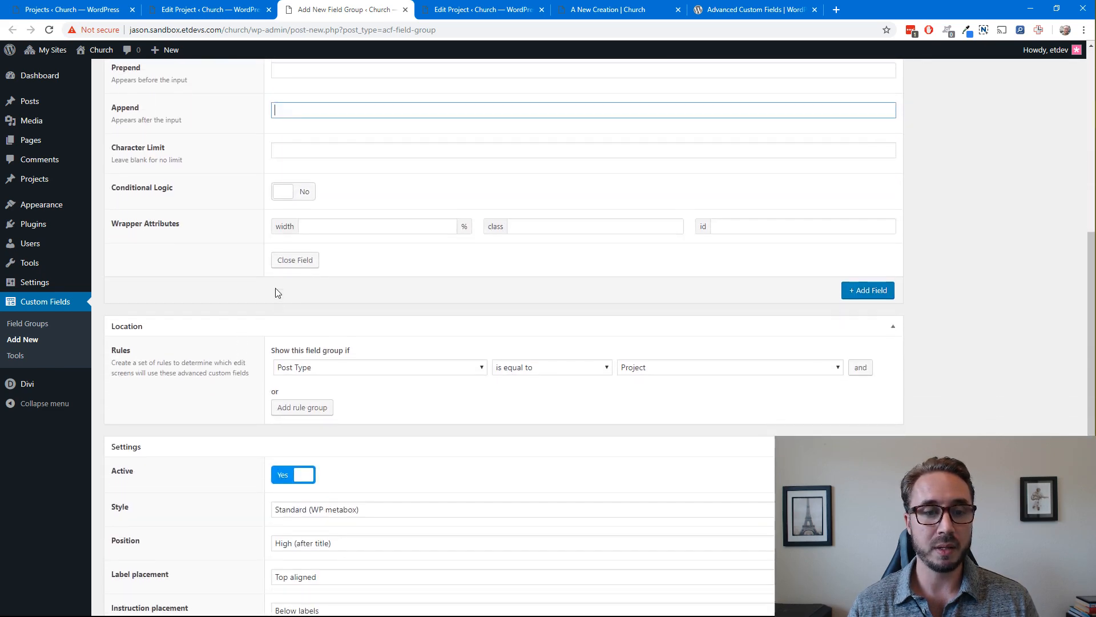
click(294, 260)
scroll(521, 265, up, 4)
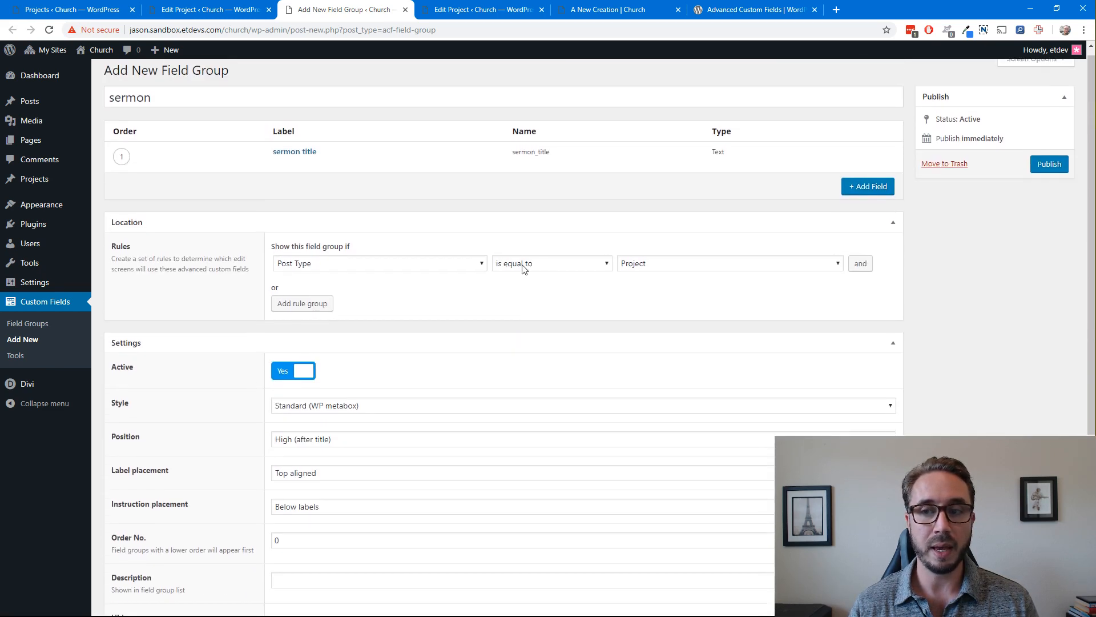
click(859, 194)
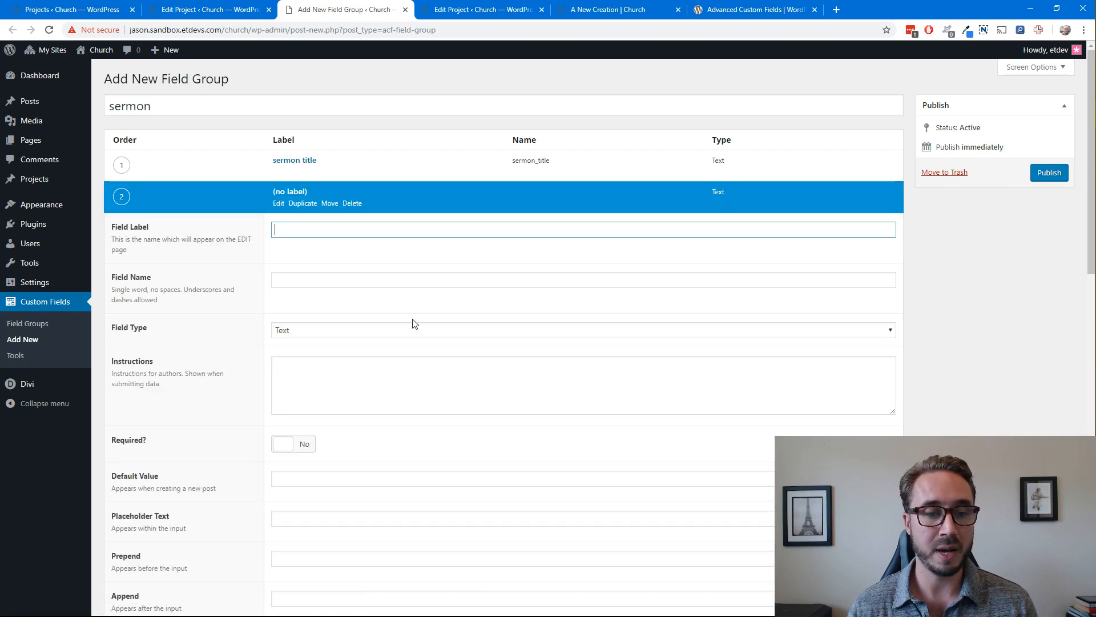
click(944, 216)
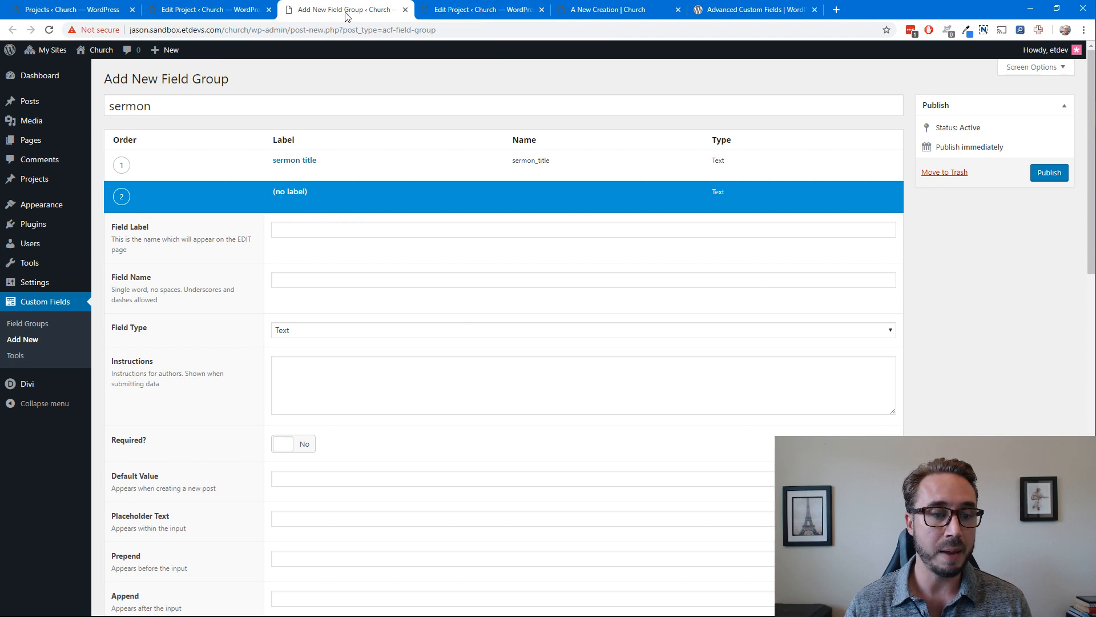
click(474, 17)
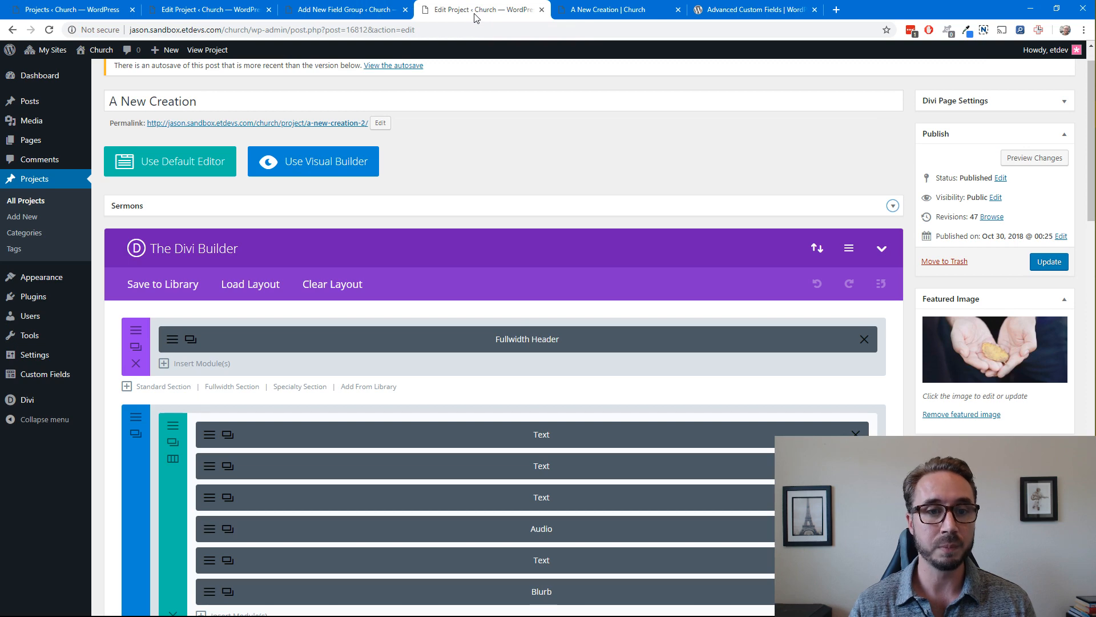
click(357, 14)
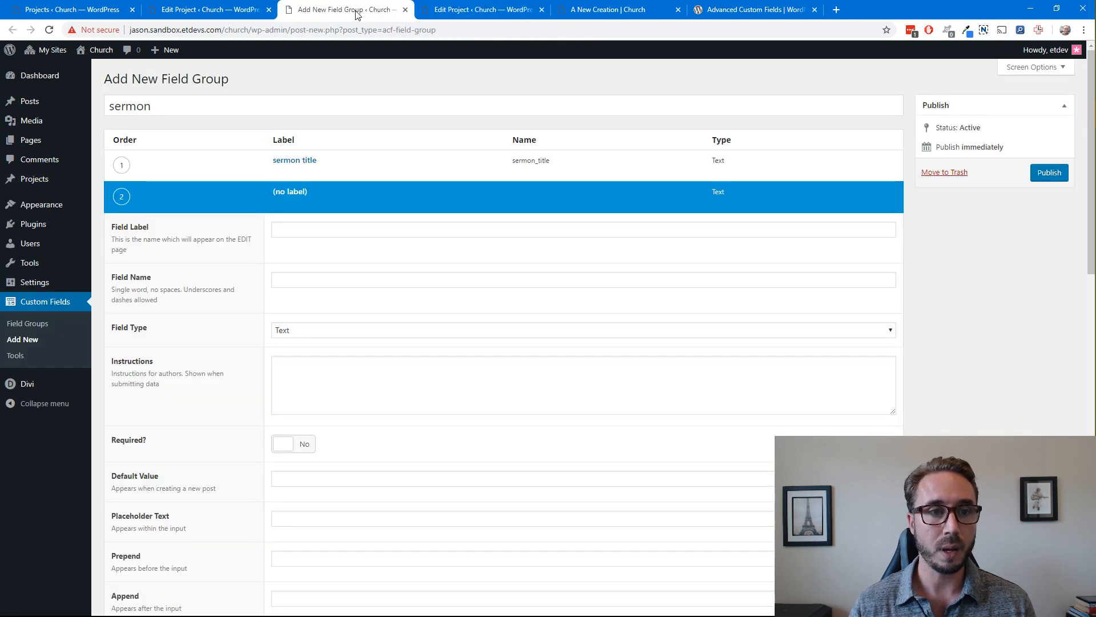
Leave the new field group without saving and open the existing Sermons field group for editing
click(28, 324)
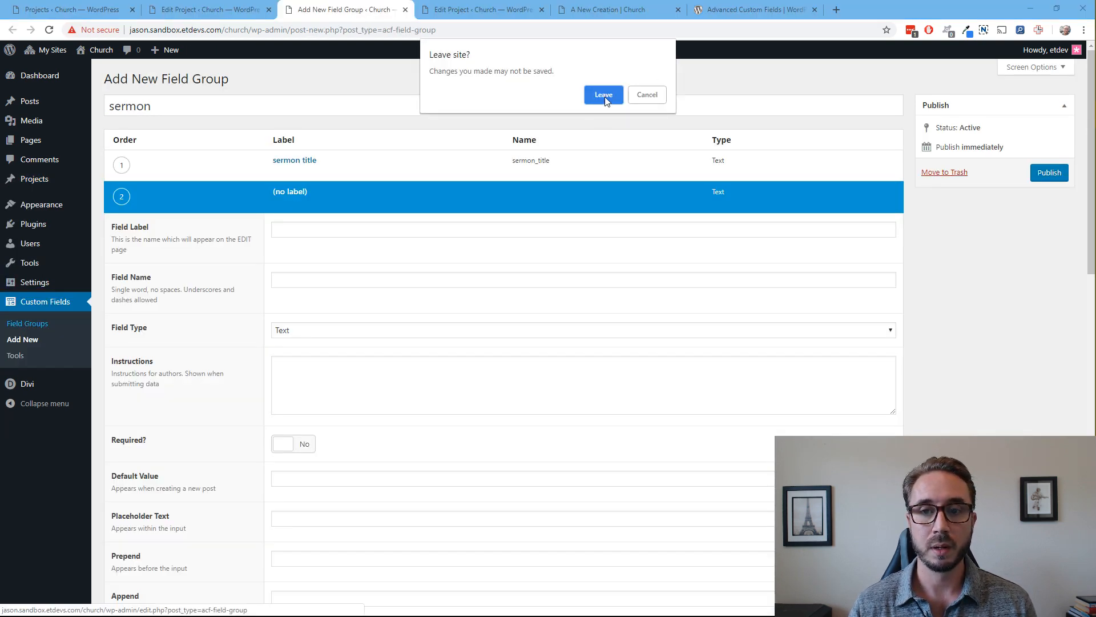
click(604, 95)
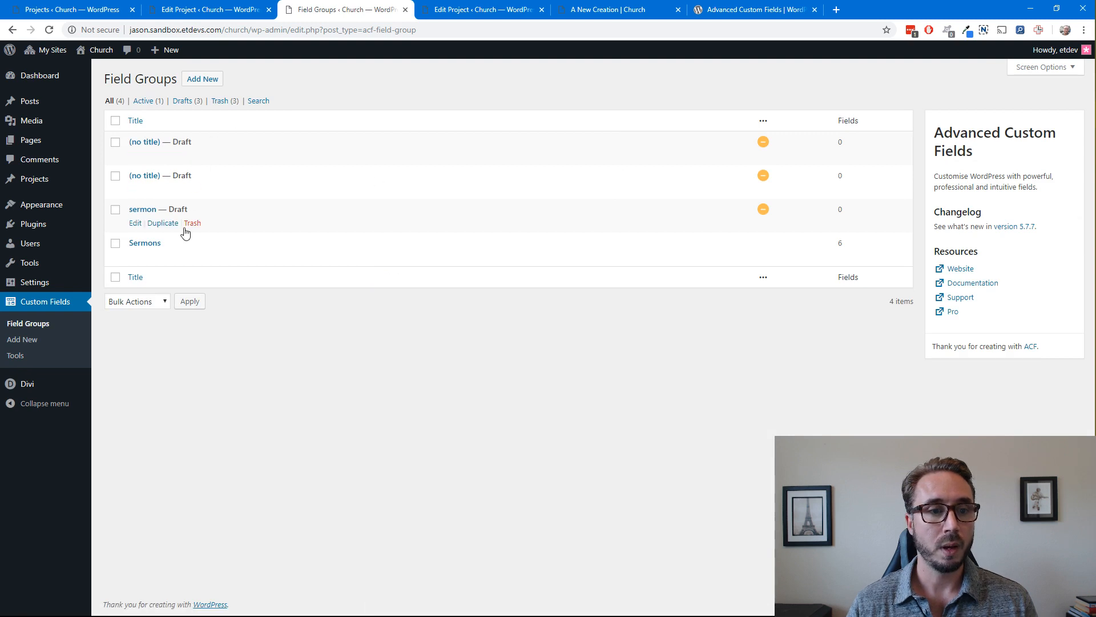
click(135, 257)
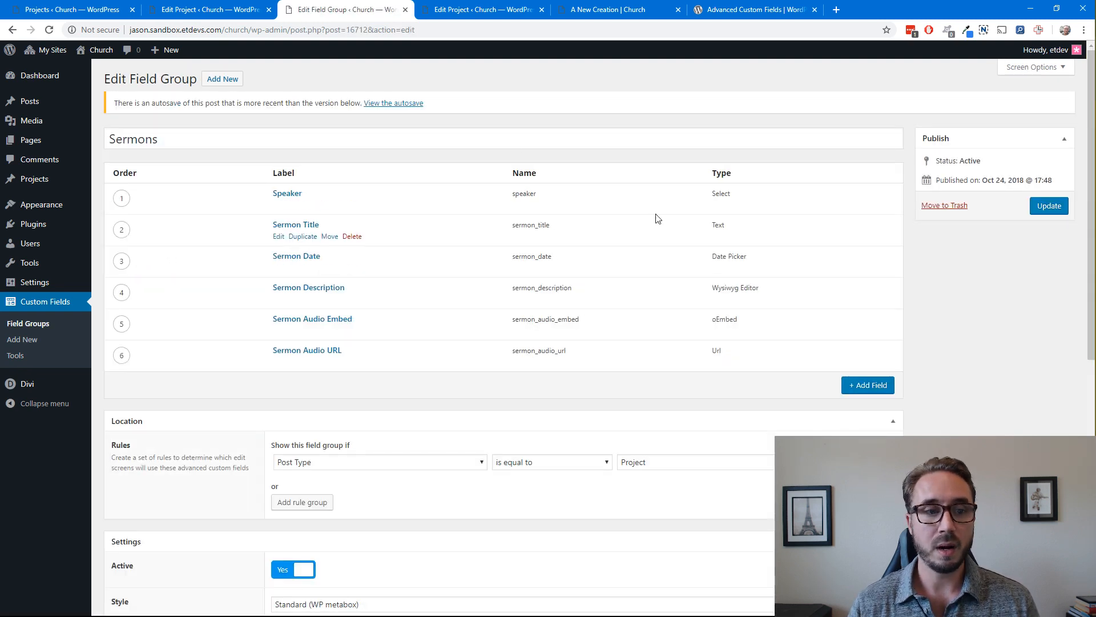
Open the Speaker field, check its label and name, and keep Select as its field type
mouse_move(272, 206)
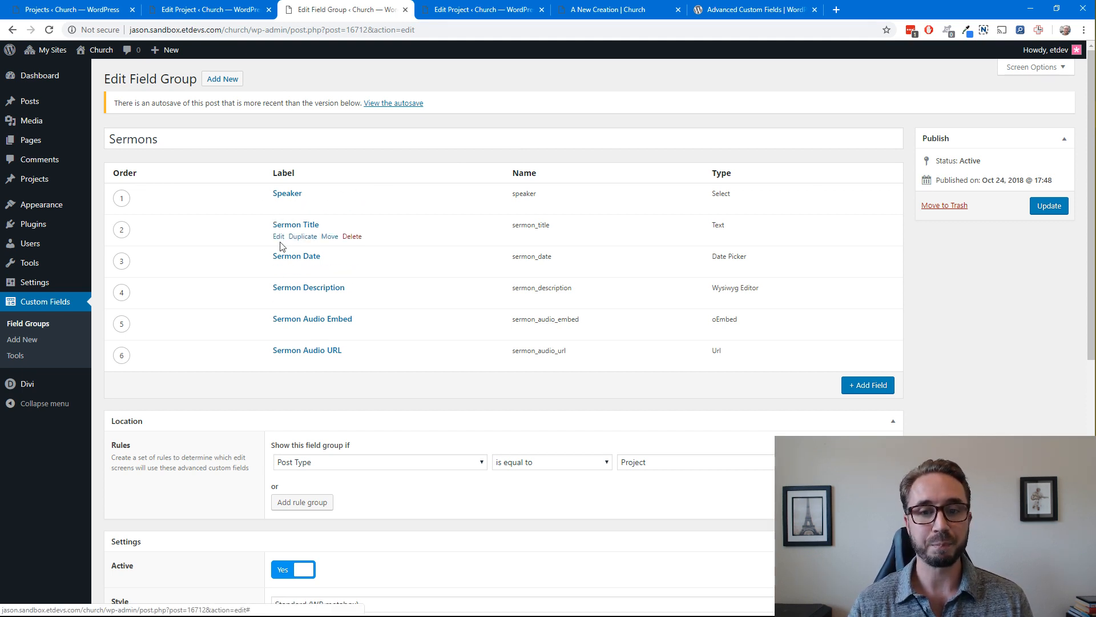
click(281, 206)
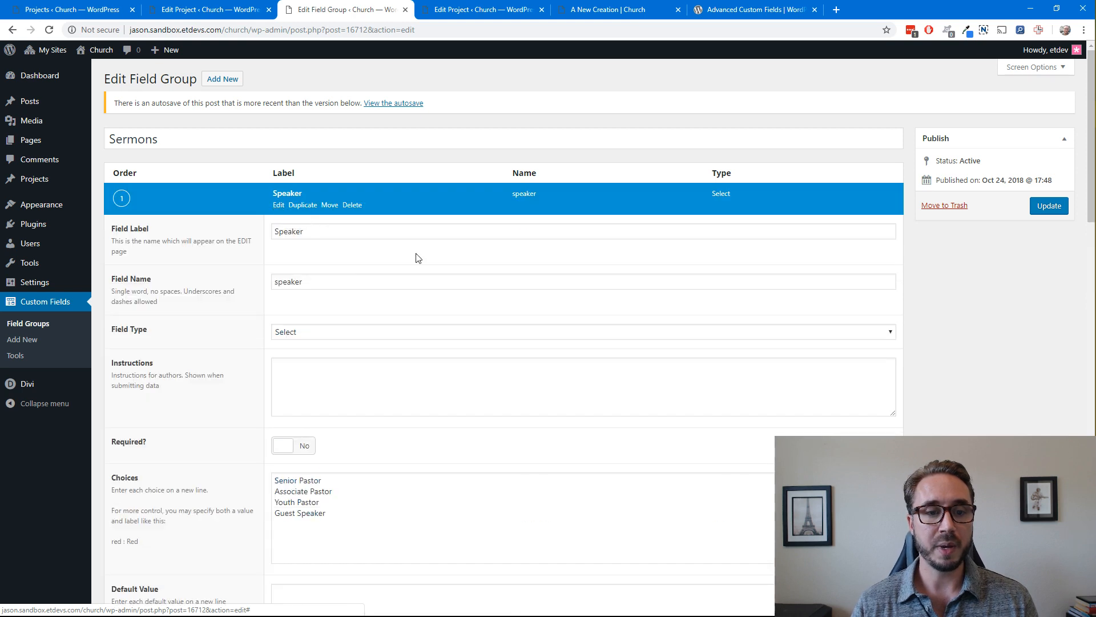
scroll(367, 265, down, 2)
scroll(343, 266, up, 2)
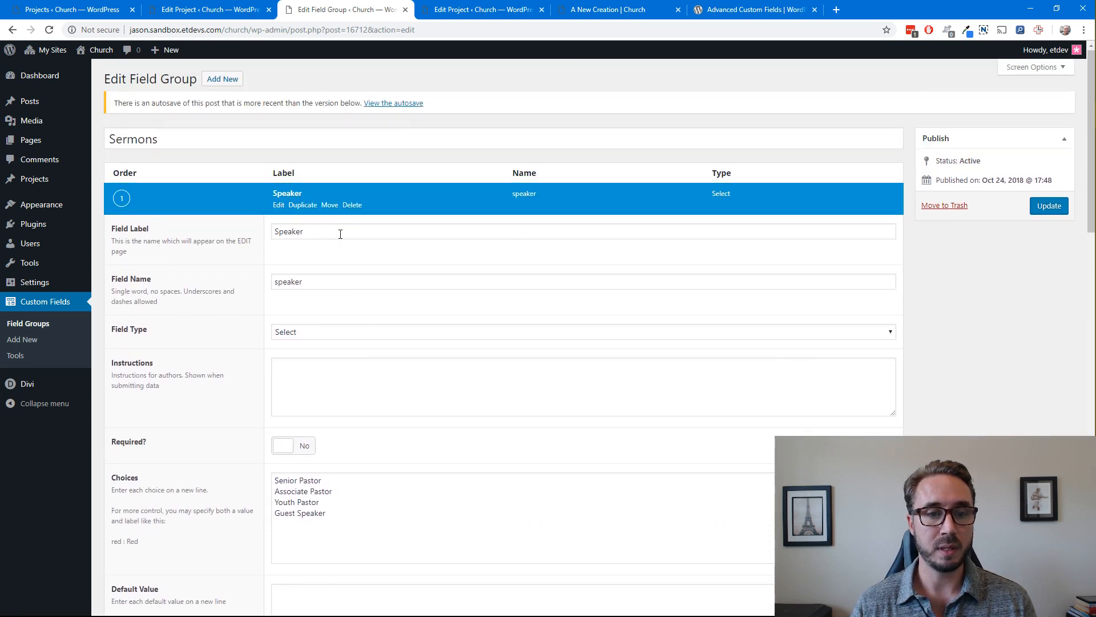
scroll(340, 234, down, 3)
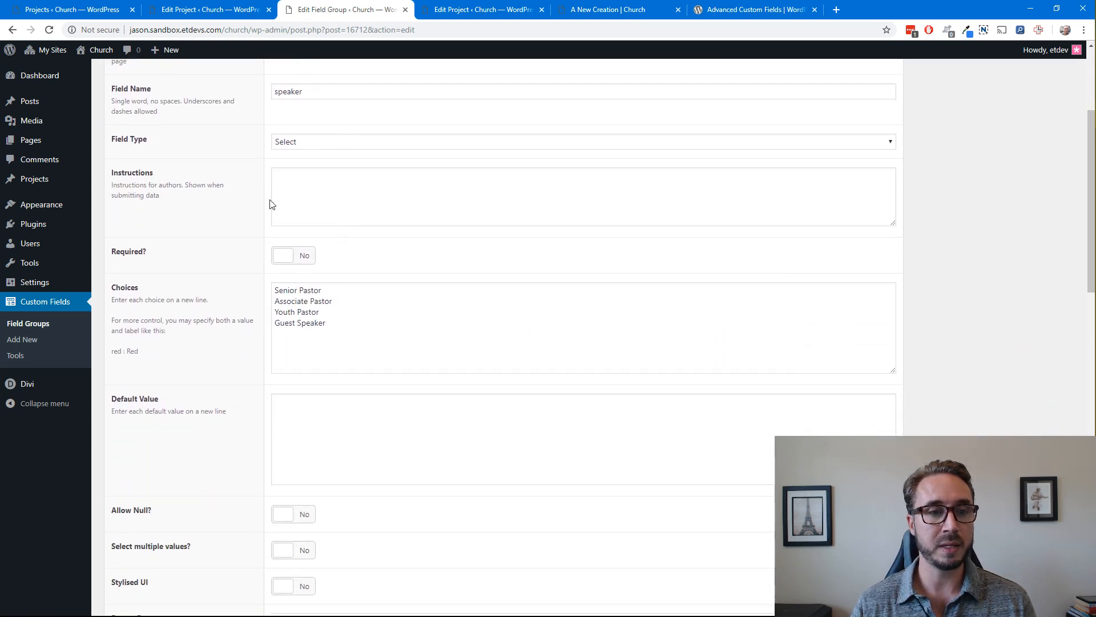
scroll(291, 210, up, 1)
click(321, 222)
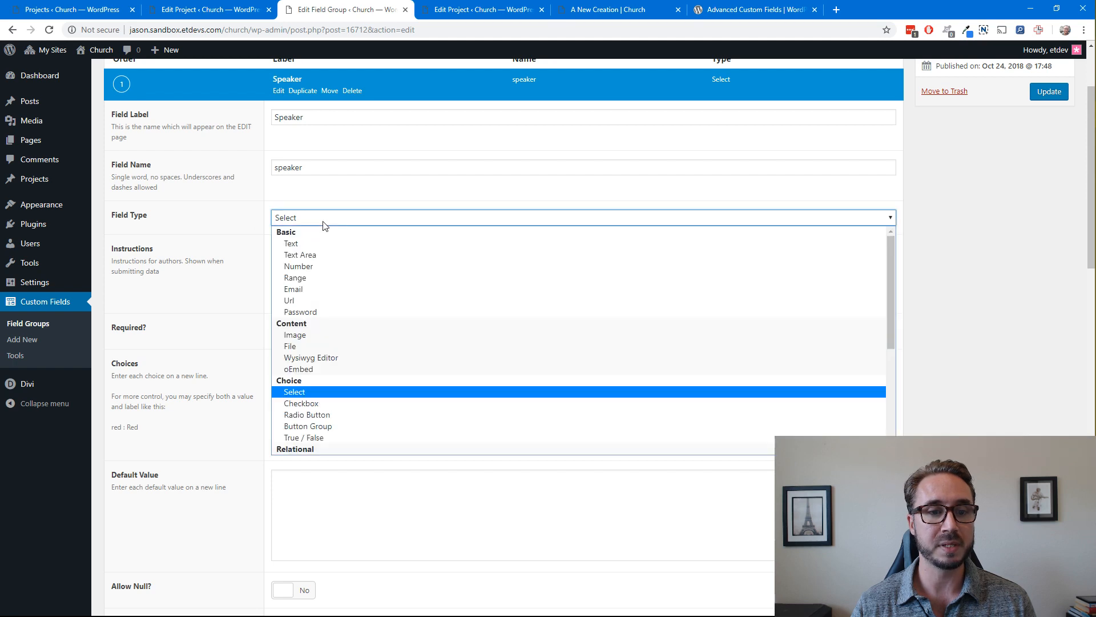
click(327, 393)
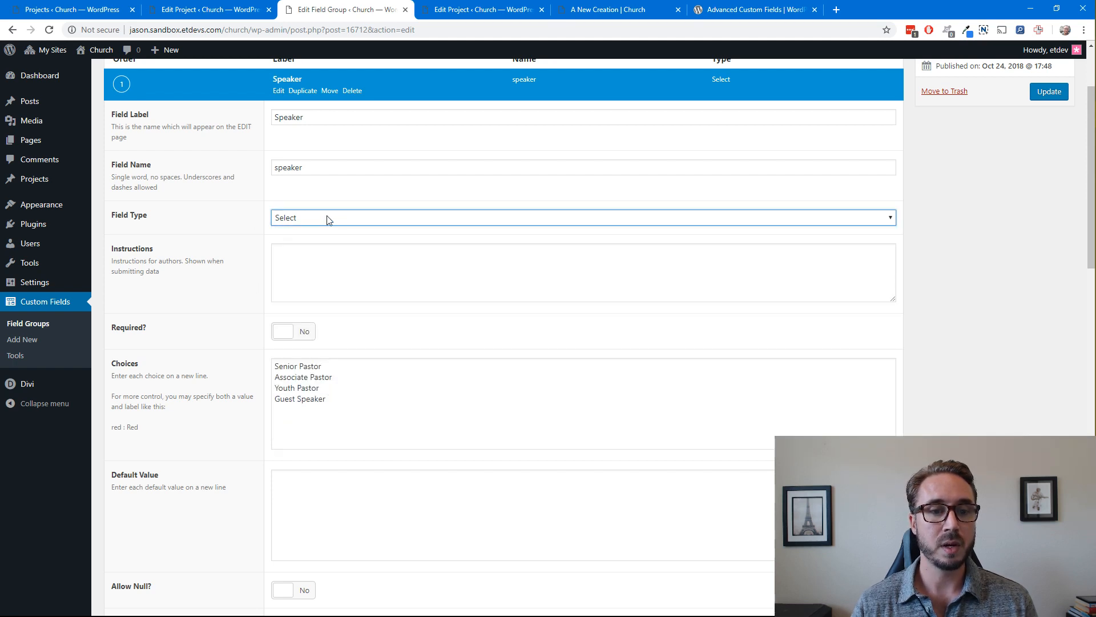
Examine the entries in the Speaker field's list of choices, leaving the list as it is
click(358, 371)
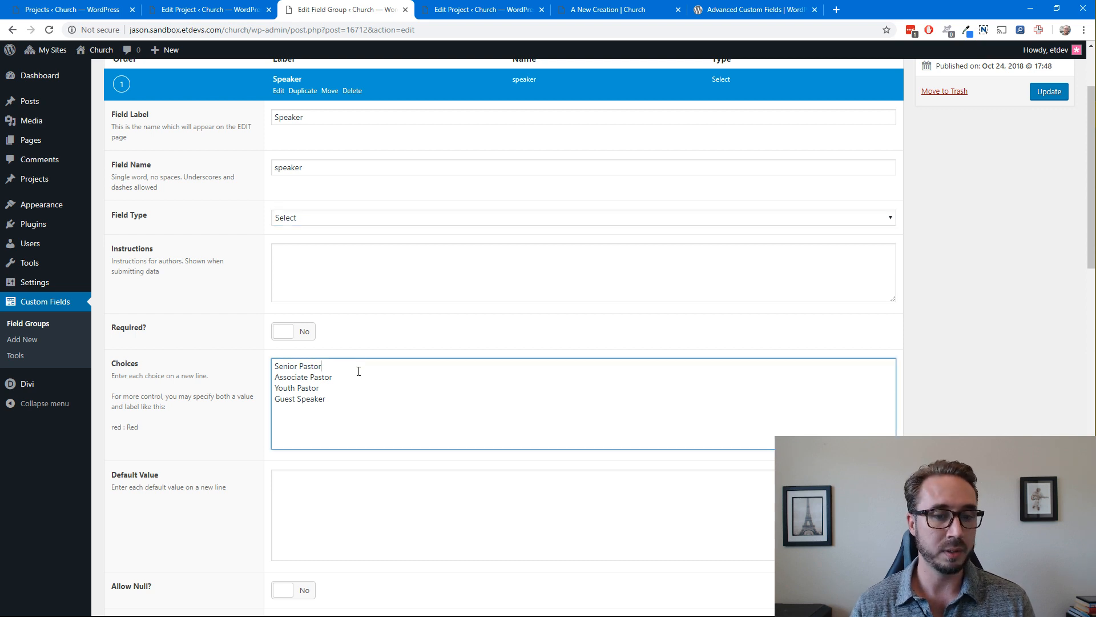
click(354, 399)
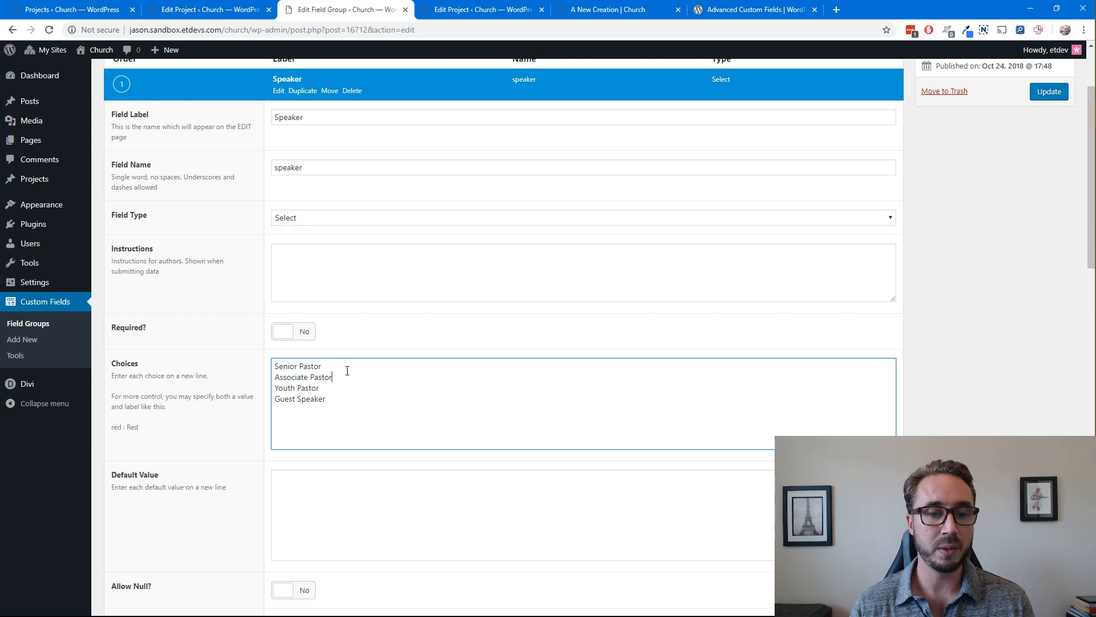
drag(332, 367, 275, 375)
drag(338, 390, 266, 400)
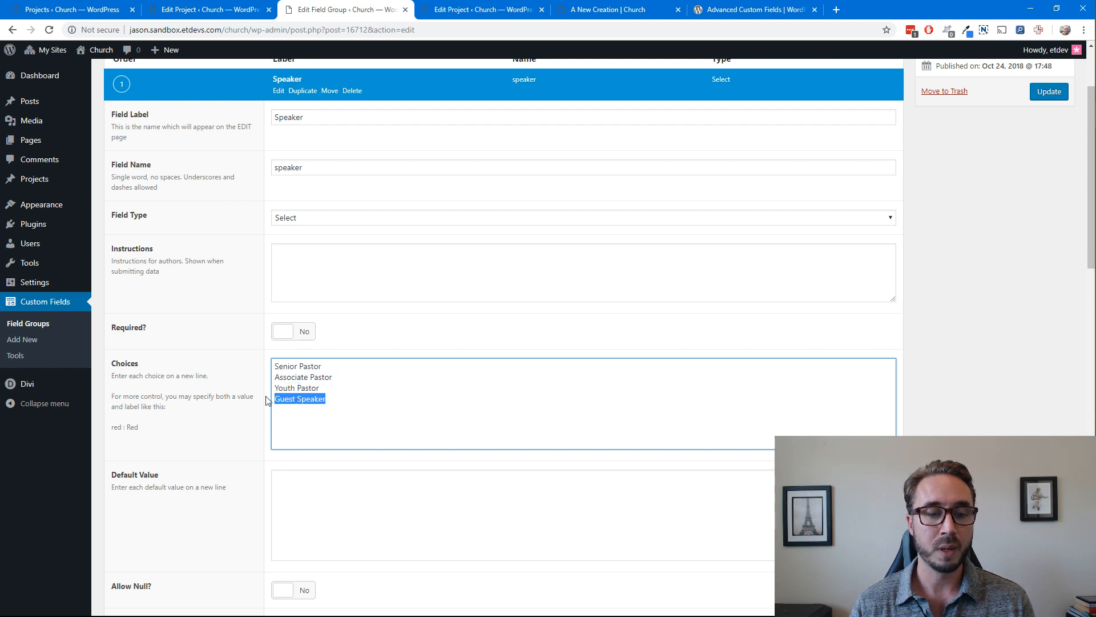
click(326, 391)
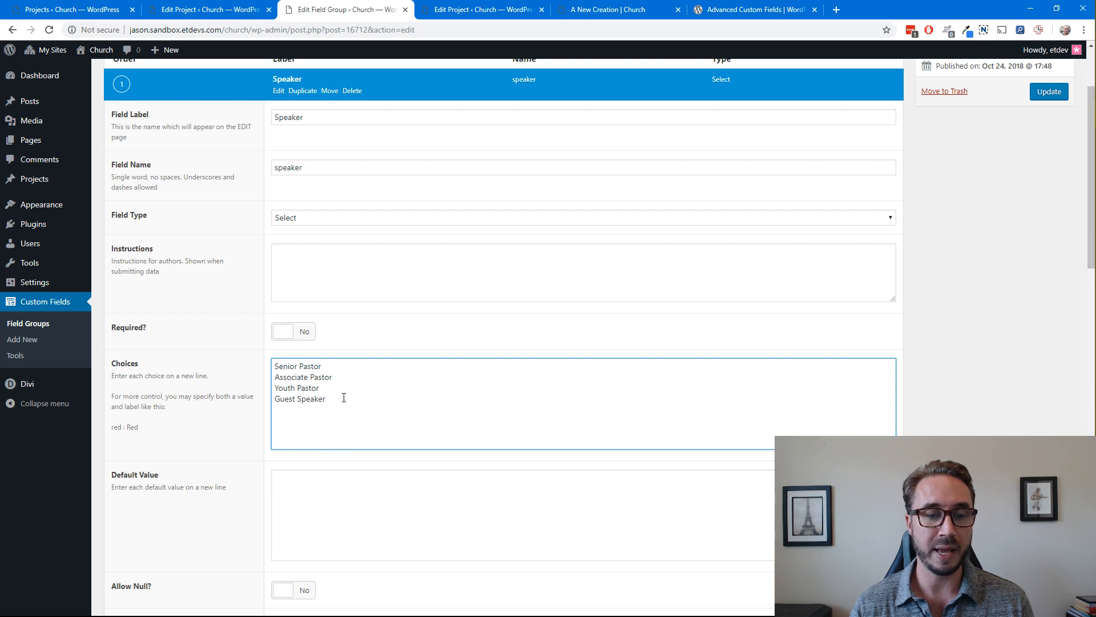
click(927, 357)
Examine the Speaker field's default value, null, multiple-value and return format options, keeping Value as the return format
scroll(570, 362, down, 3)
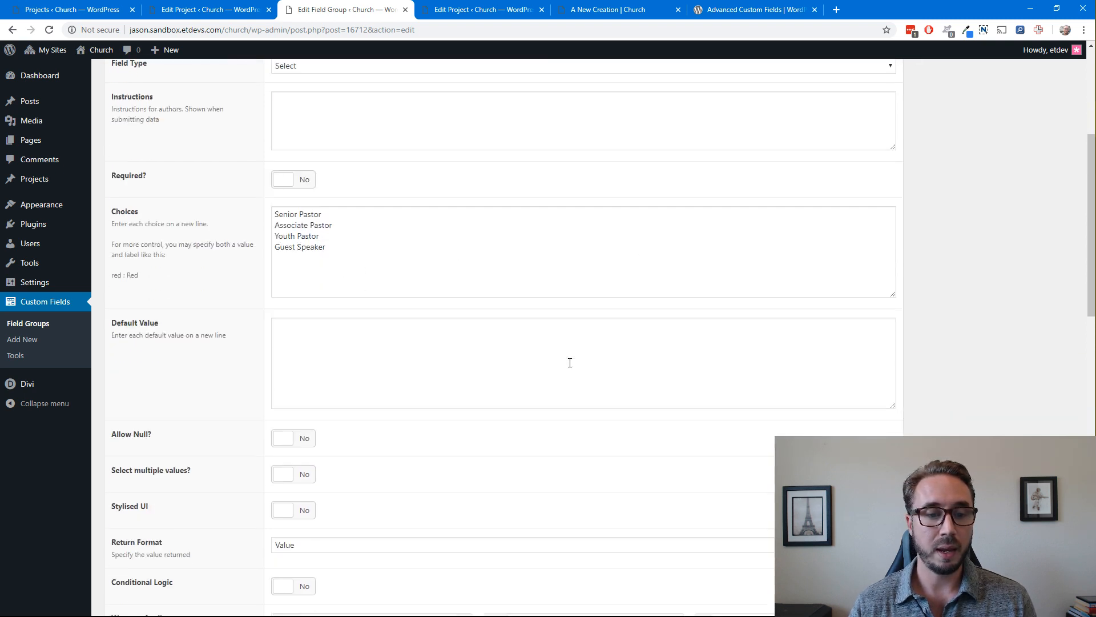
scroll(570, 362, down, 1)
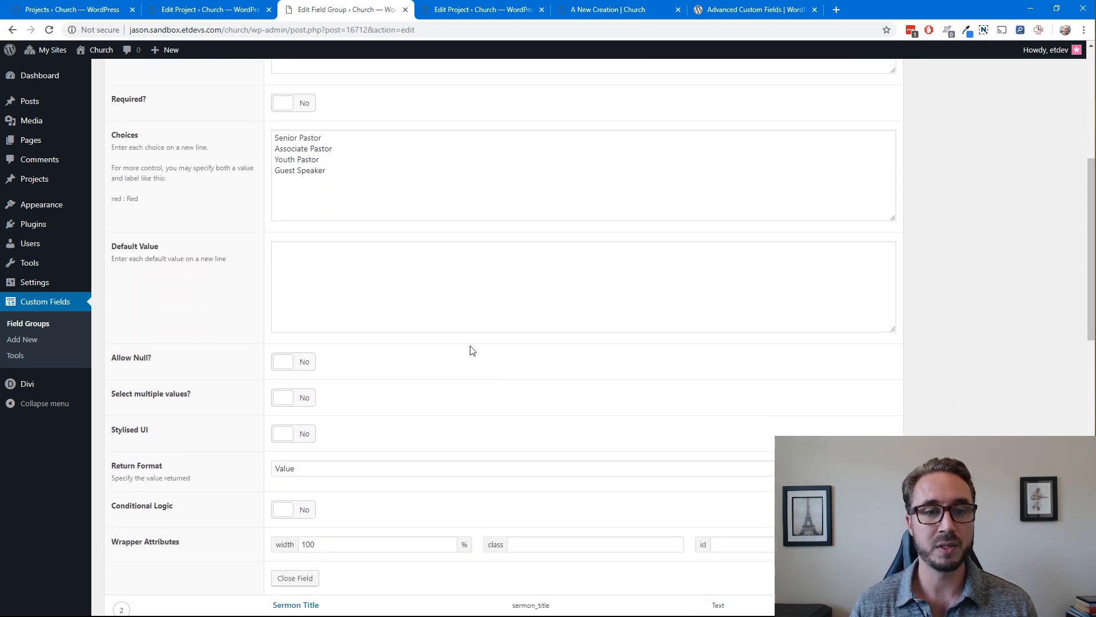
scroll(471, 349, up, 2)
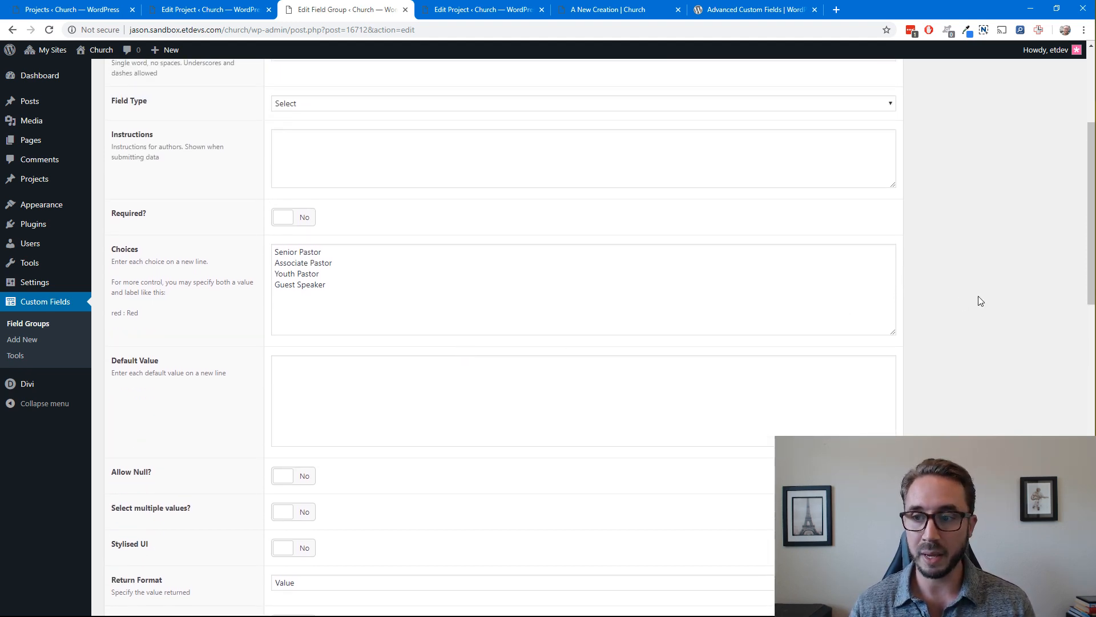
scroll(421, 306, down, 2)
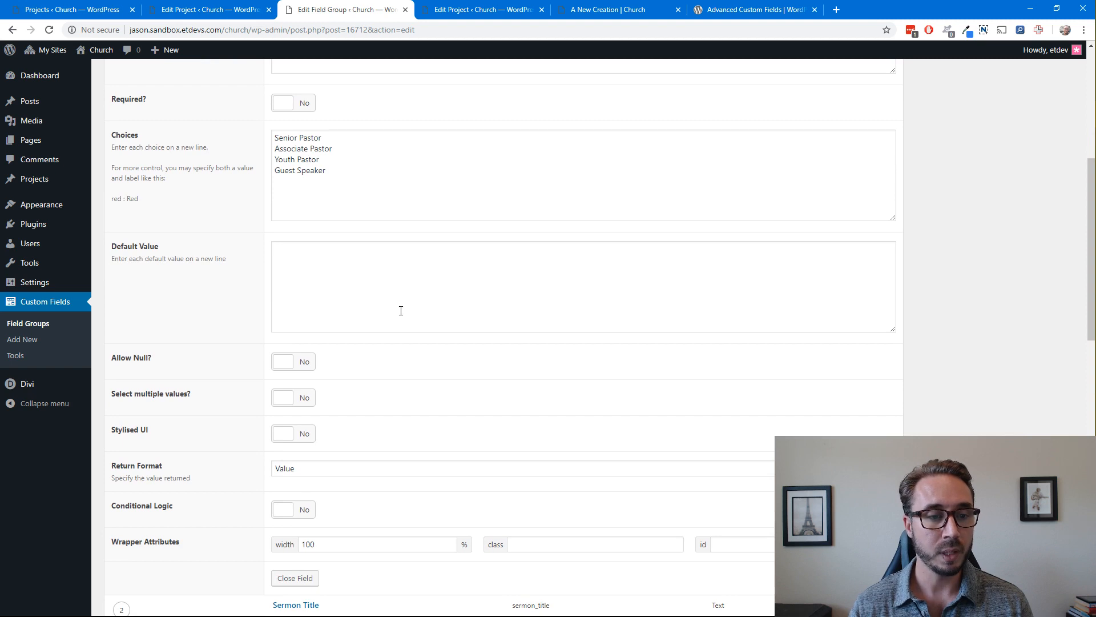
scroll(431, 384, down, 2)
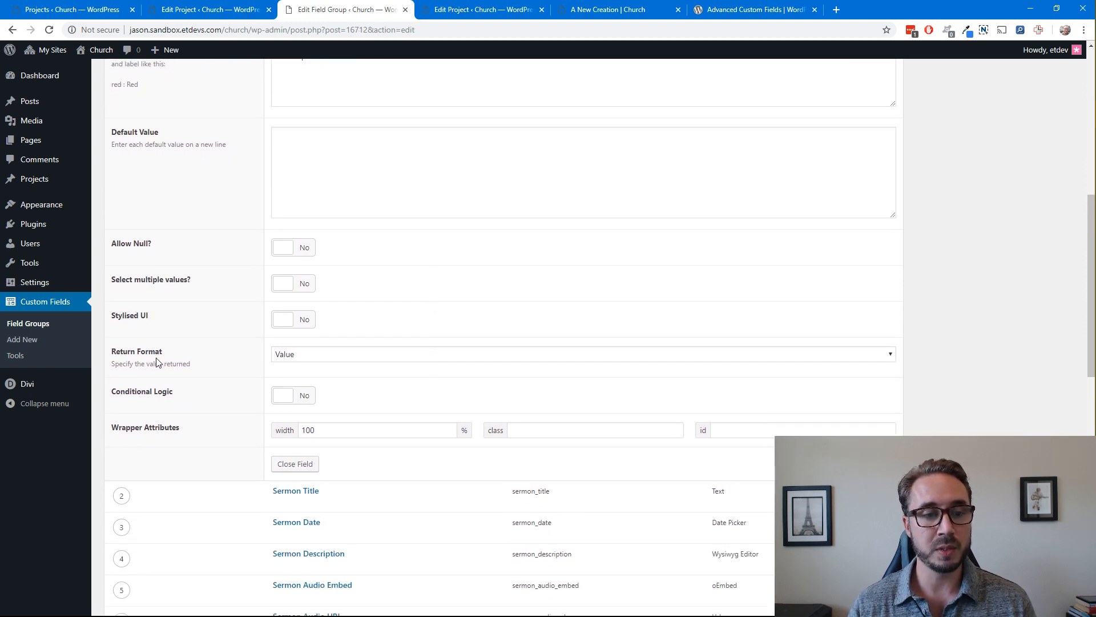
click(333, 354)
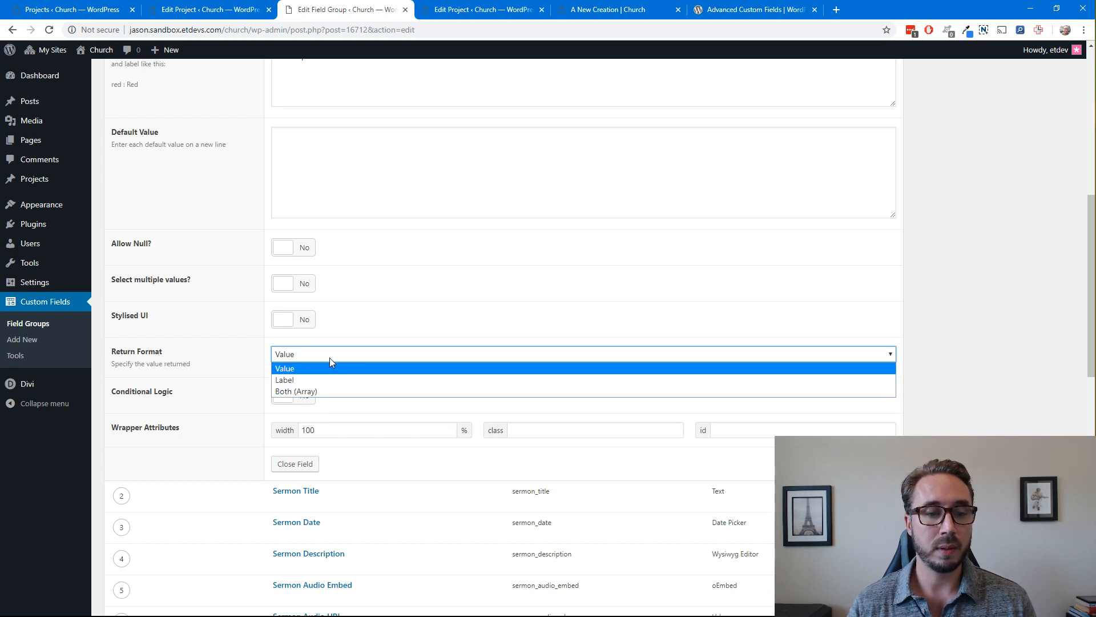
click(328, 363)
click(948, 353)
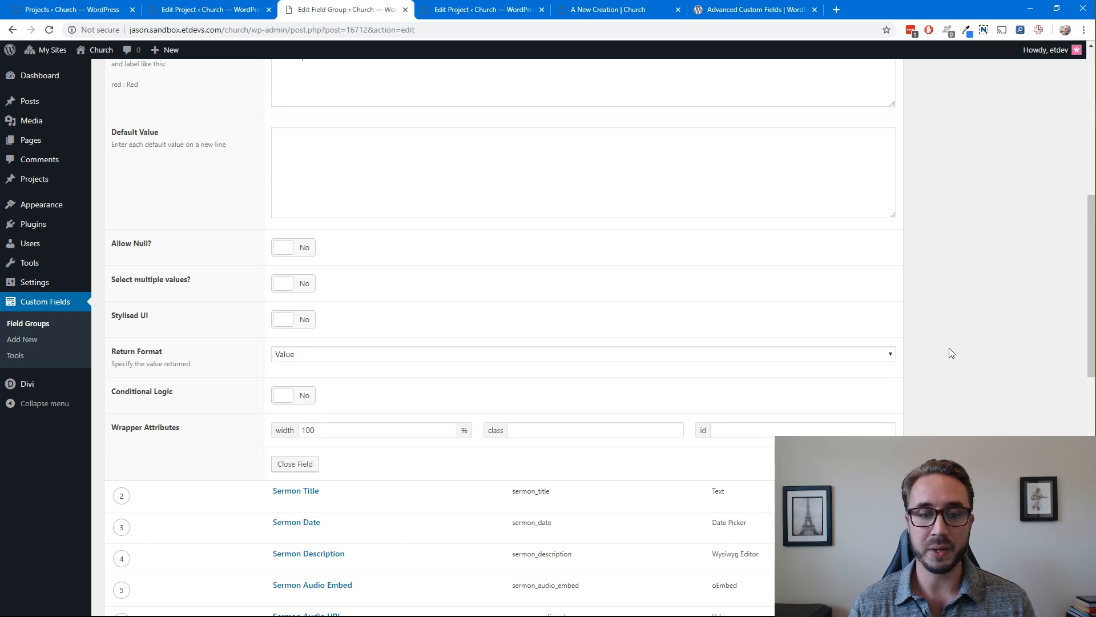
Review the Speaker field's choices and remaining options once more and close the field
scroll(753, 348, up, 4)
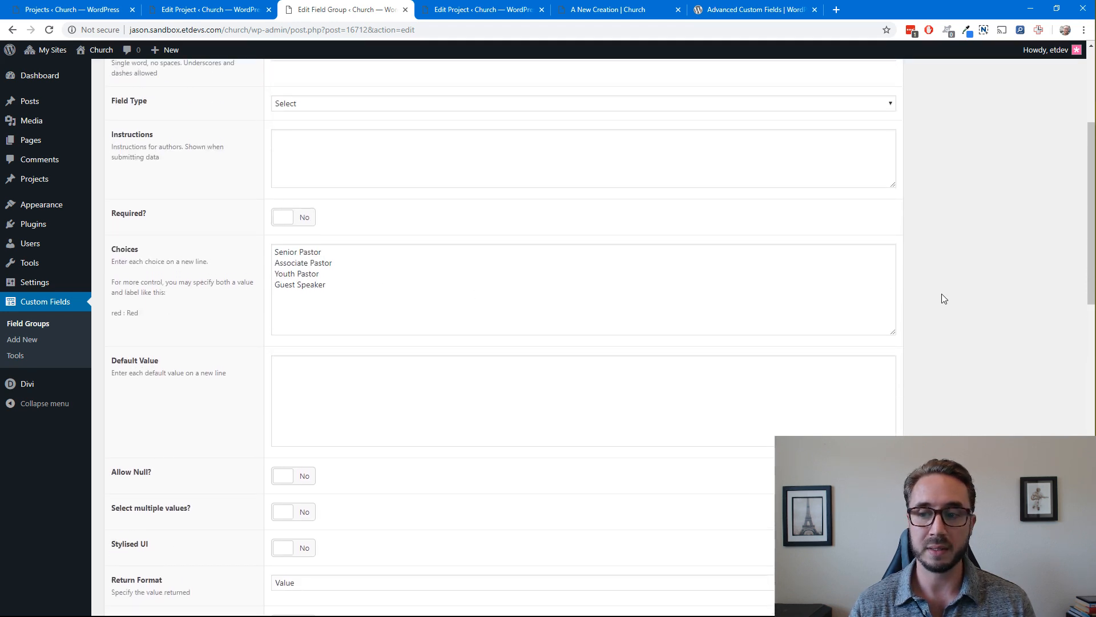
scroll(932, 321, down, 6)
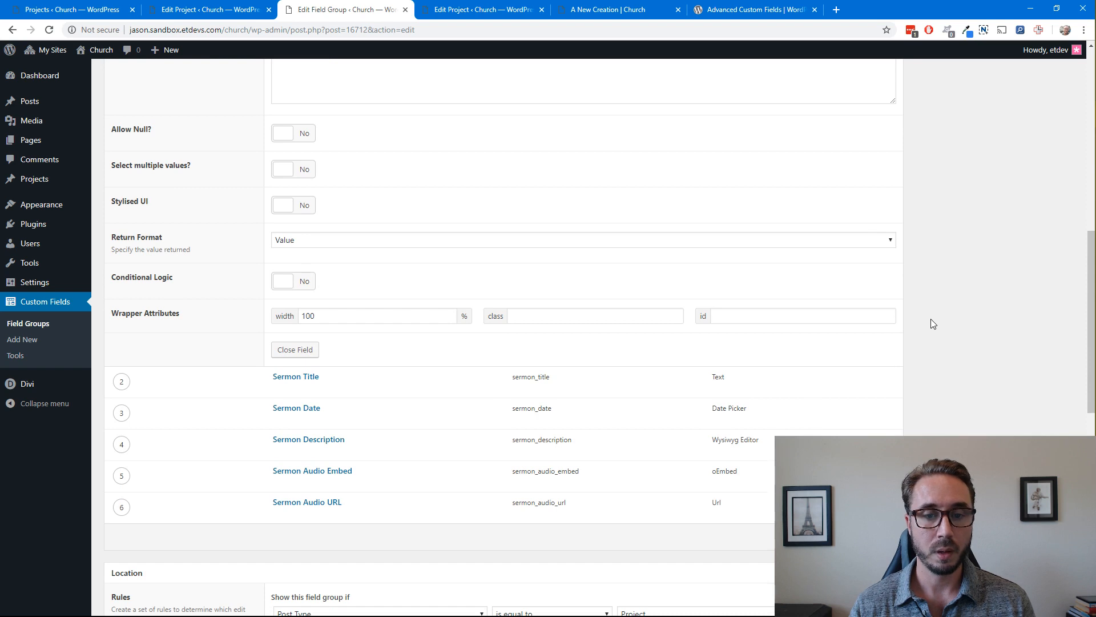
scroll(931, 319, up, 3)
scroll(539, 399, down, 1)
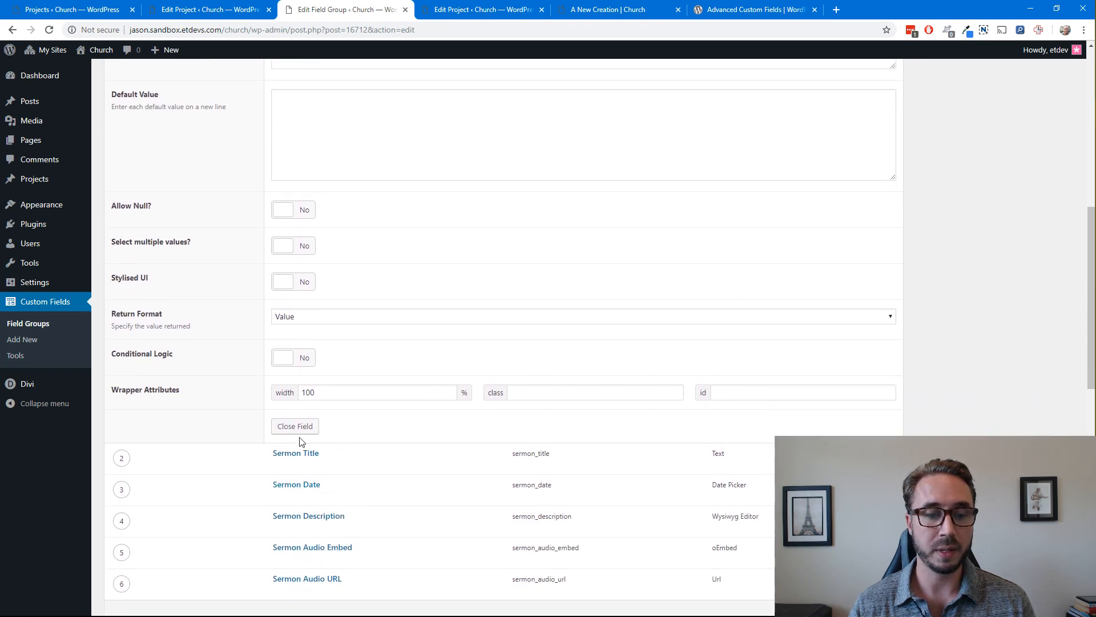
click(297, 426)
Open the Sermon Title field, examine its type, placeholder text and remaining options, and close the field
scroll(485, 262, down, 8)
scroll(474, 266, up, 2)
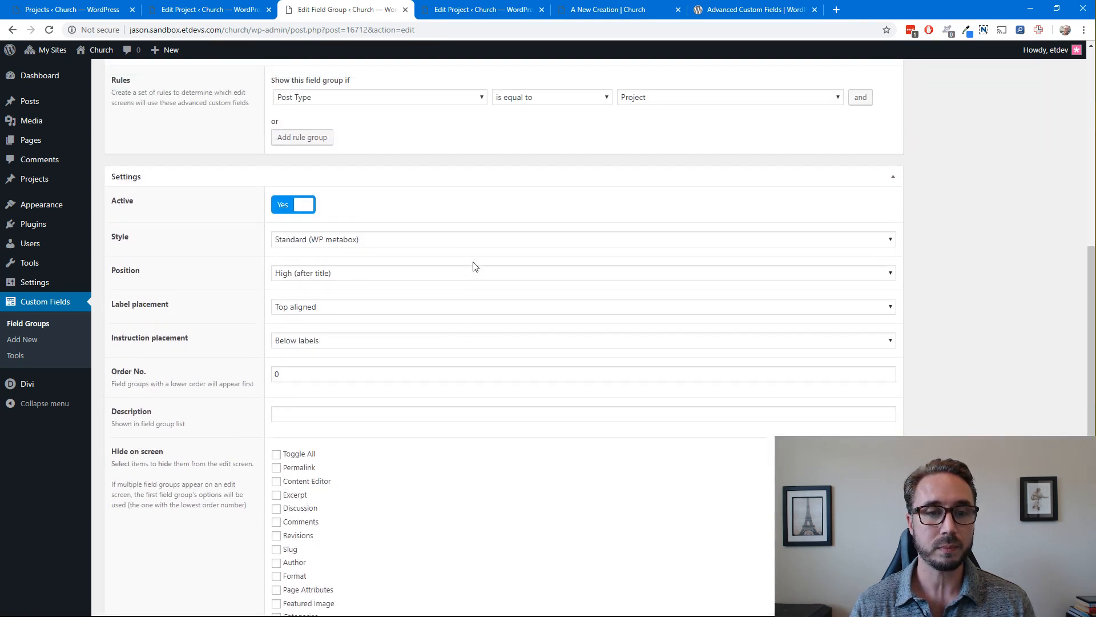
scroll(474, 266, up, 2)
scroll(453, 293, up, 5)
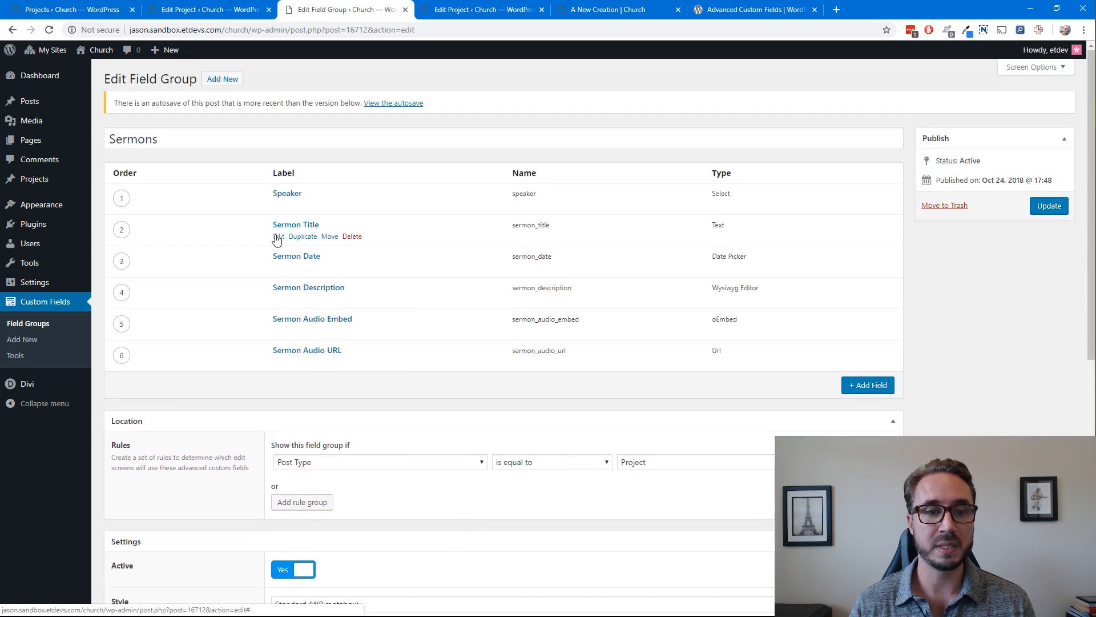
click(278, 236)
scroll(523, 367, down, 2)
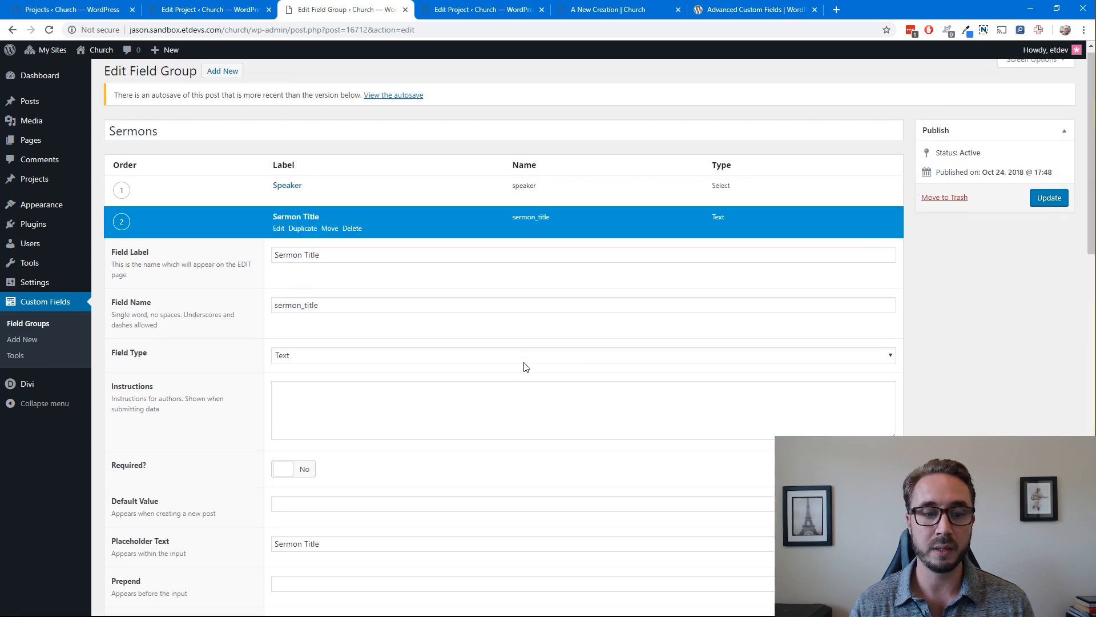
scroll(371, 274, down, 2)
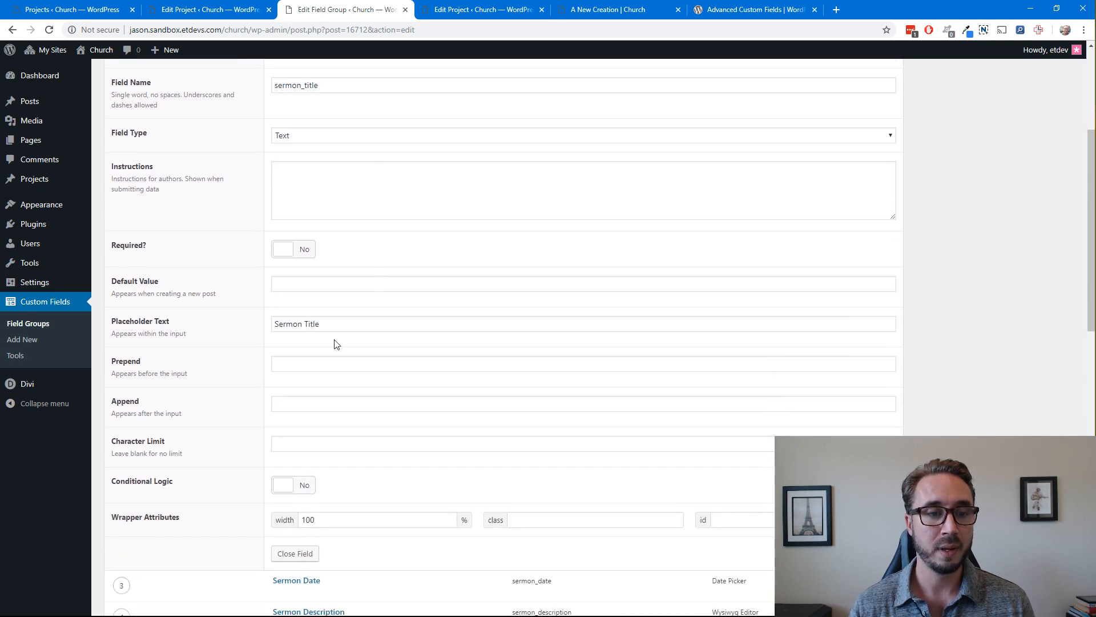
scroll(358, 324, down, 3)
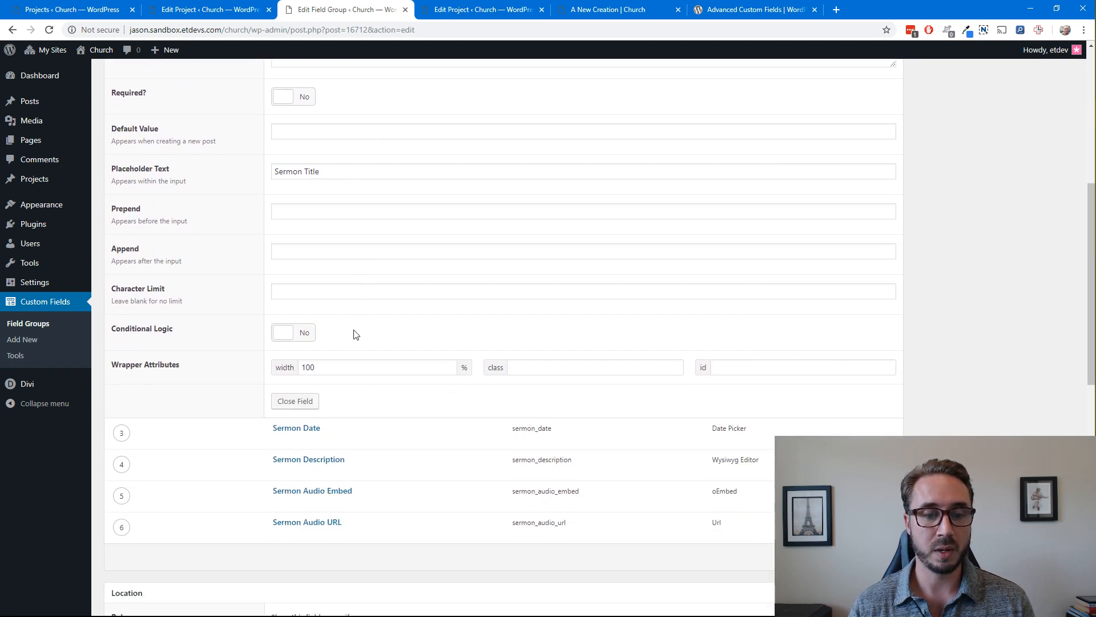
click(314, 410)
Open the Sermon Date field and check its field type choices, keeping Date Picker
scroll(346, 318, up, 6)
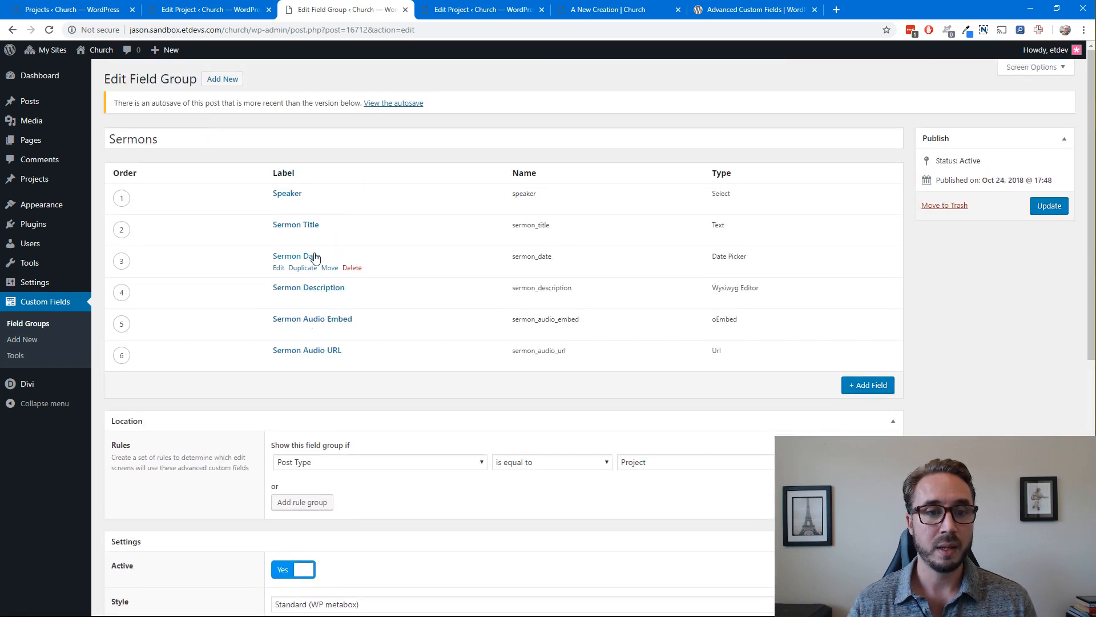
click(278, 269)
scroll(374, 308, down, 2)
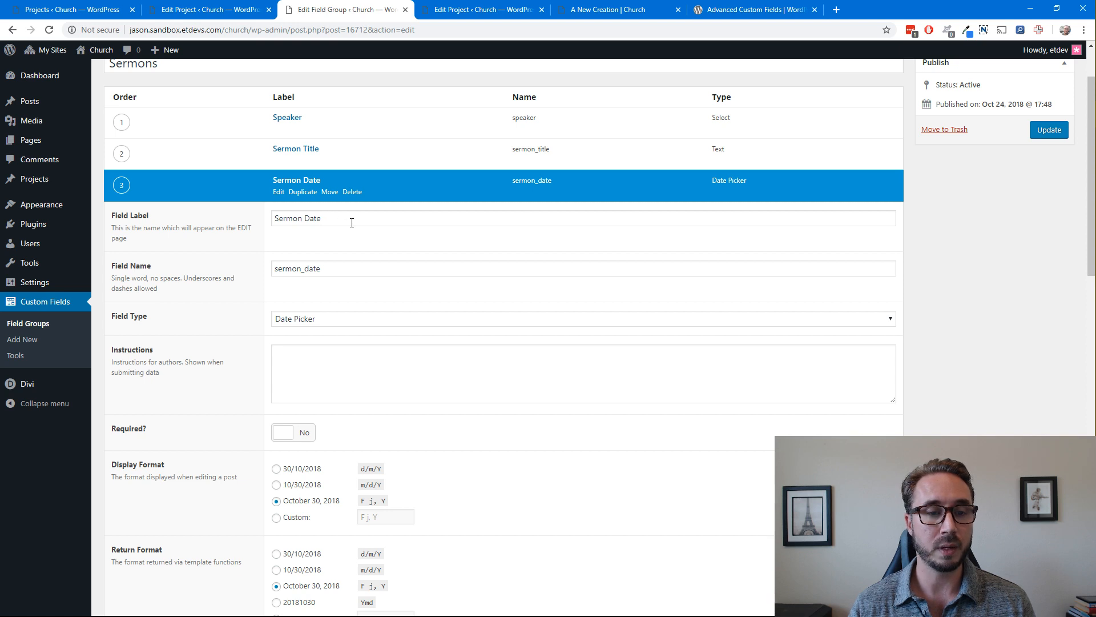
click(297, 320)
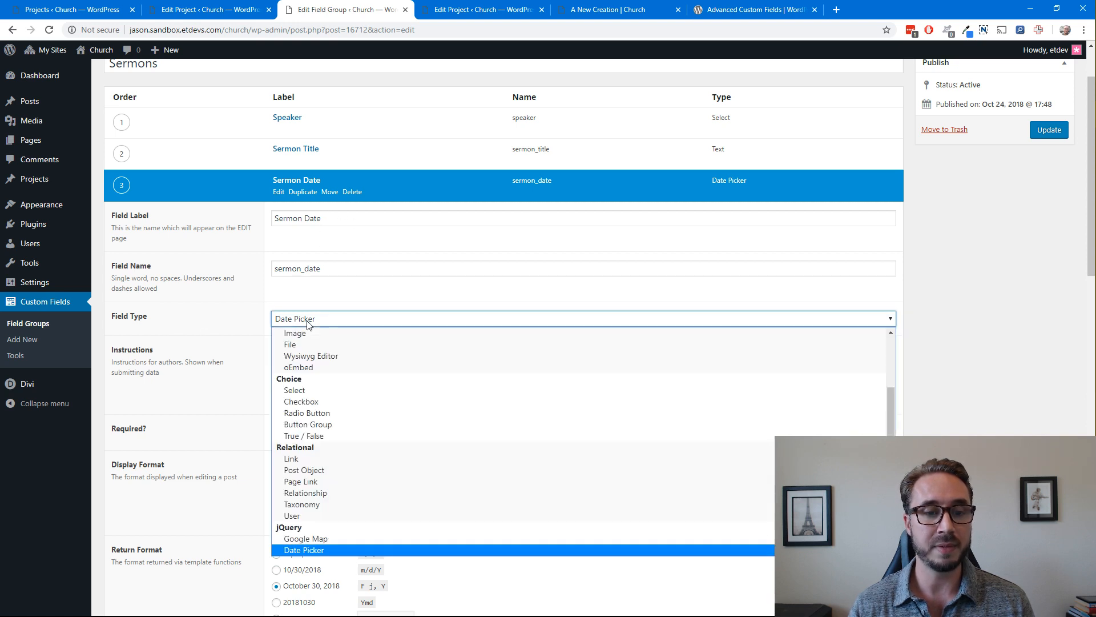
click(306, 550)
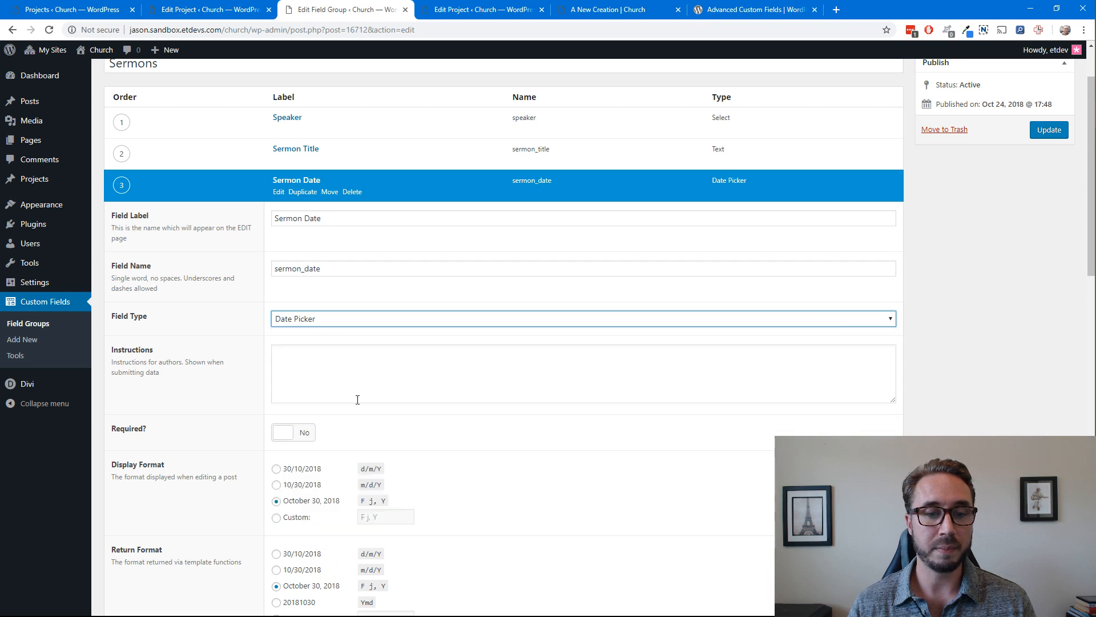
click(935, 349)
Examine the Sermon Date field's display format, return format, week start and remaining options, and close the field
scroll(925, 349, down, 2)
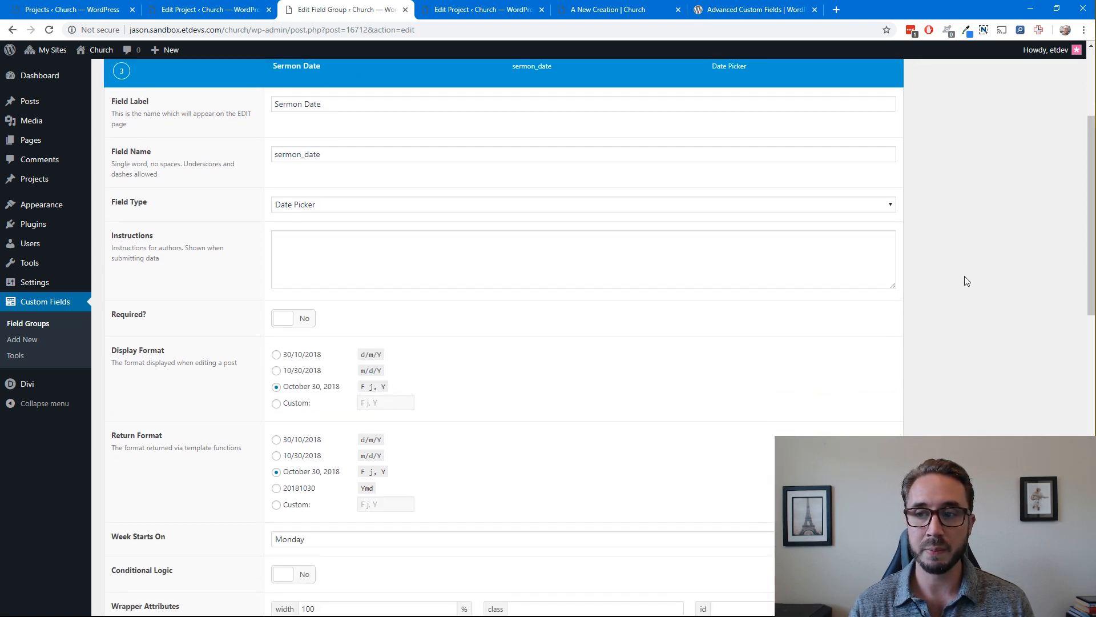
scroll(883, 291, down, 1)
scroll(602, 317, down, 2)
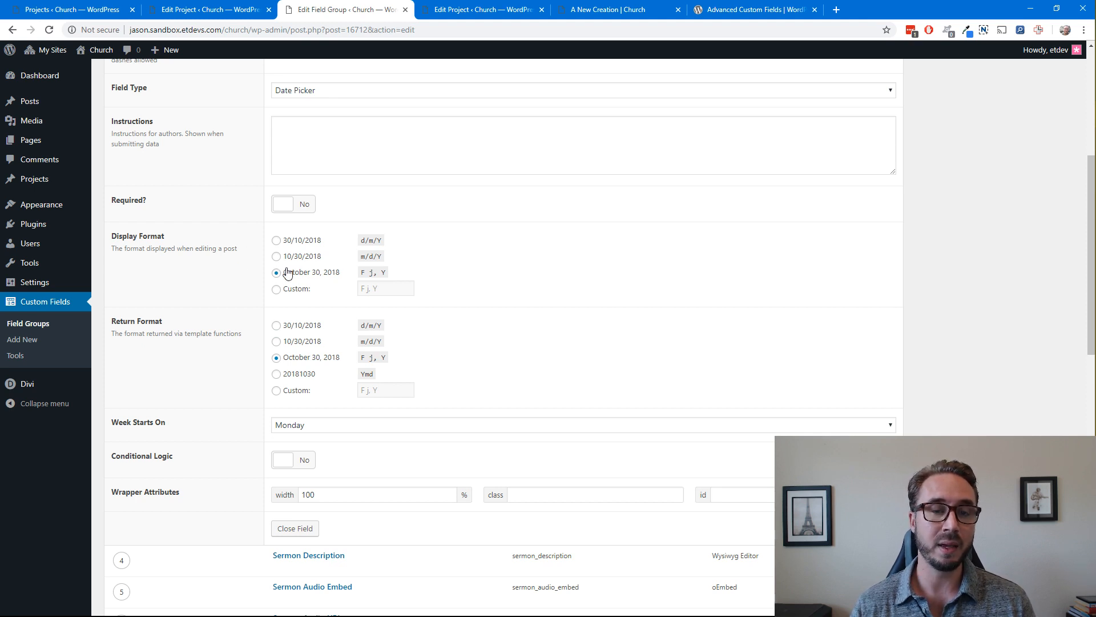
scroll(231, 261, down, 1)
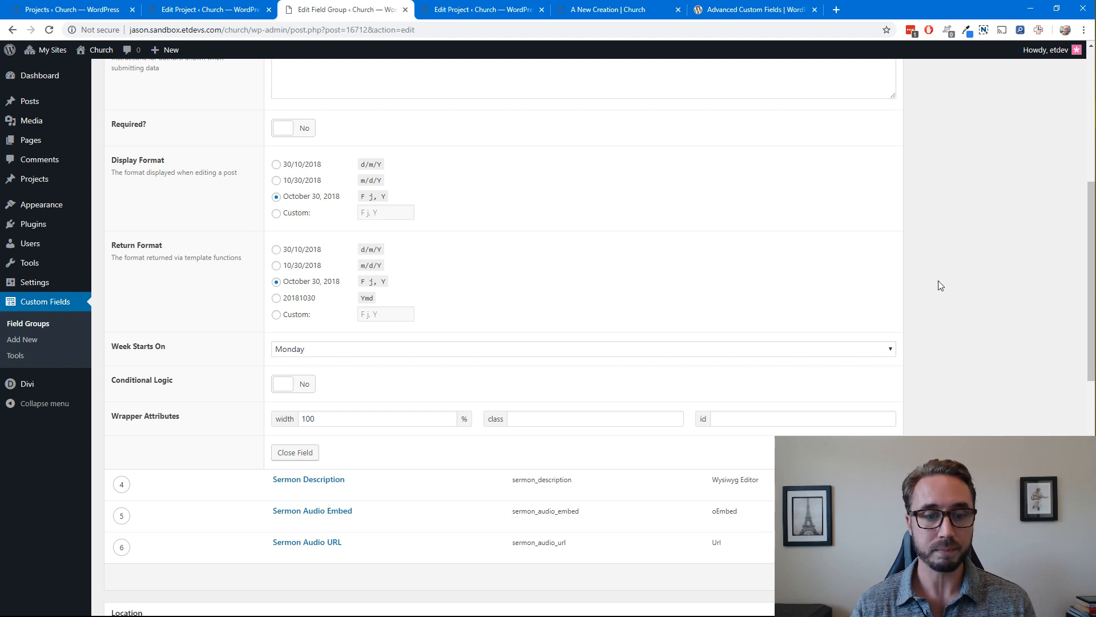
scroll(935, 286, down, 1)
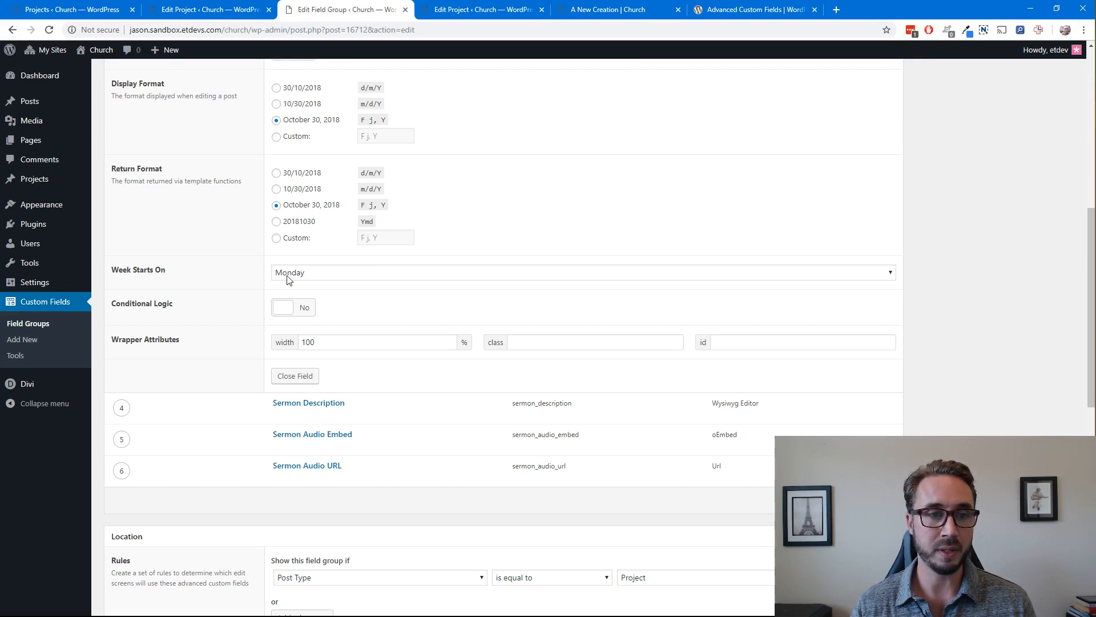
scroll(199, 267, up, 1)
scroll(448, 208, up, 2)
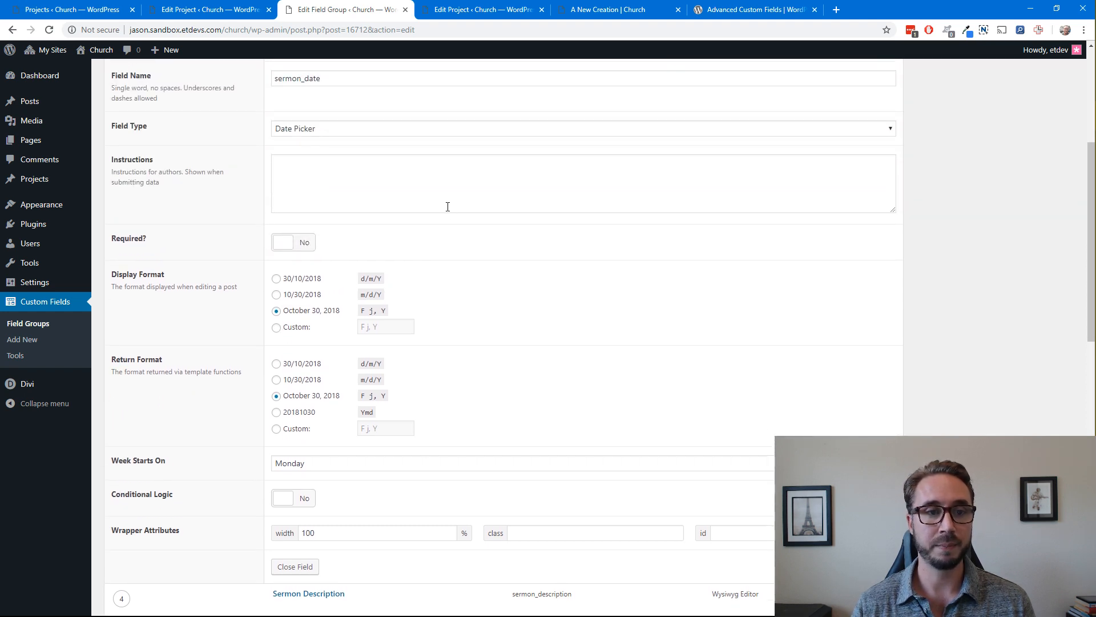
scroll(448, 213, down, 2)
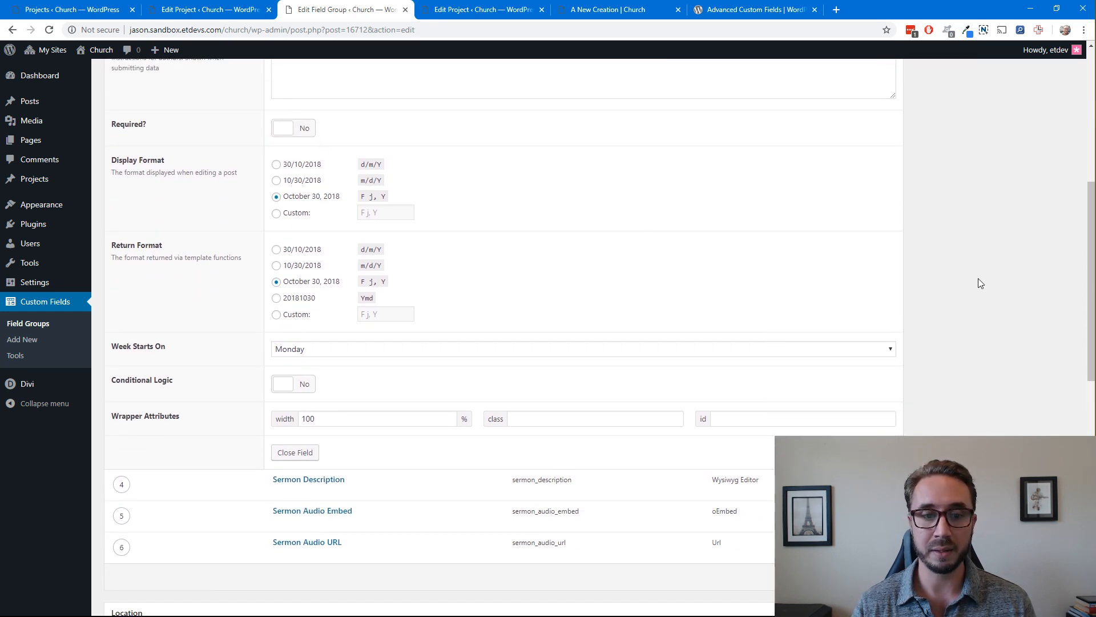
scroll(964, 284, down, 2)
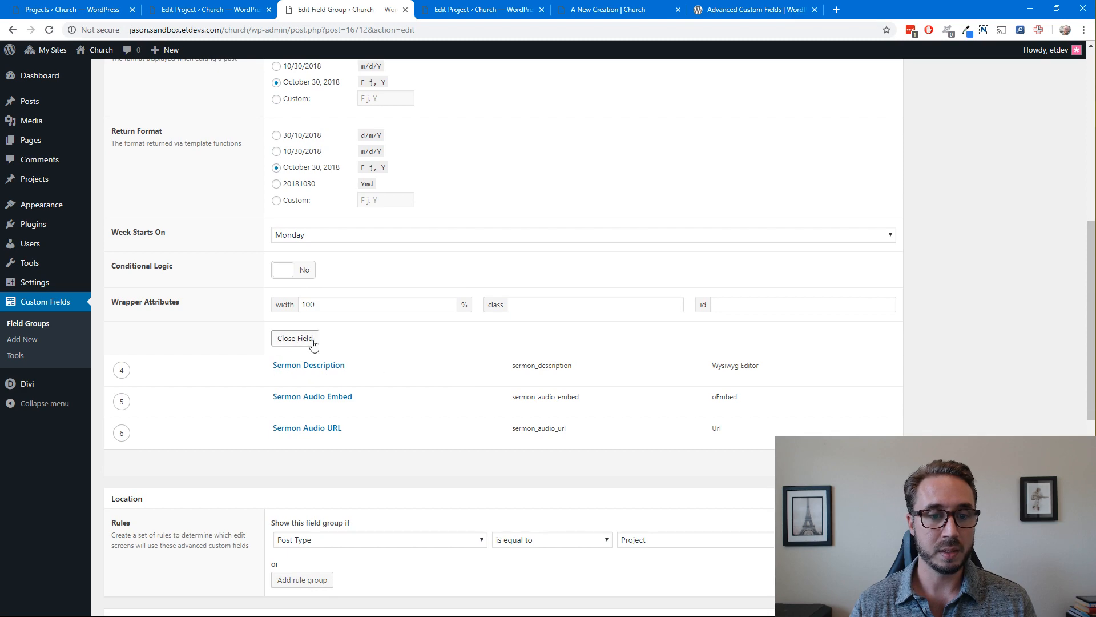
click(313, 343)
Open the Sermon Description field, examine its type and editor options, keeping Visual & Text for the tabs, and close the field
scroll(380, 324, up, 6)
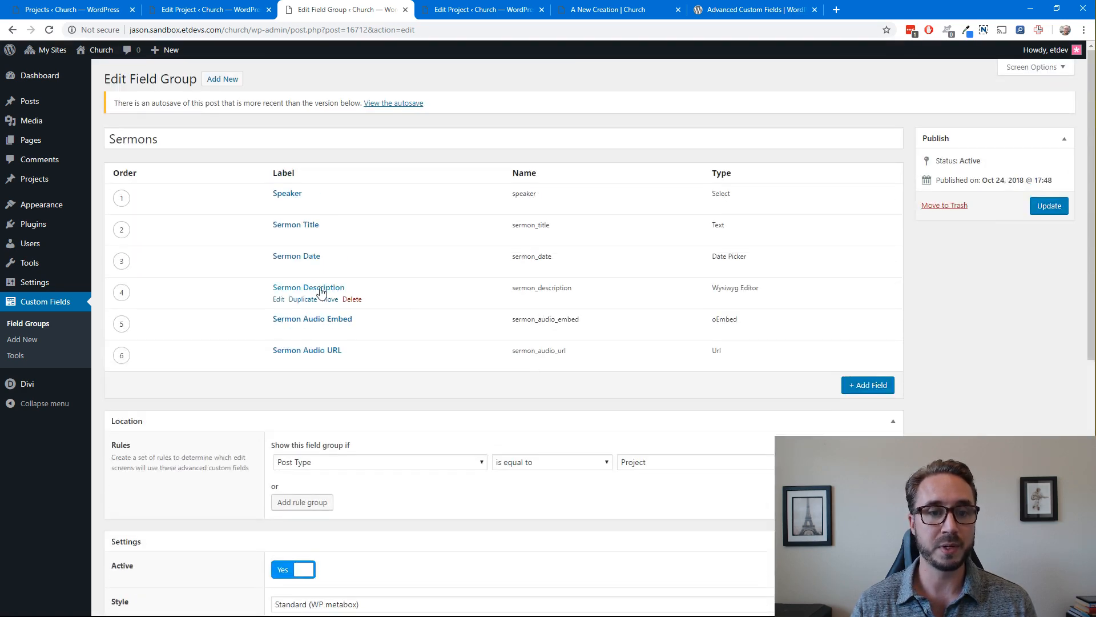
click(279, 299)
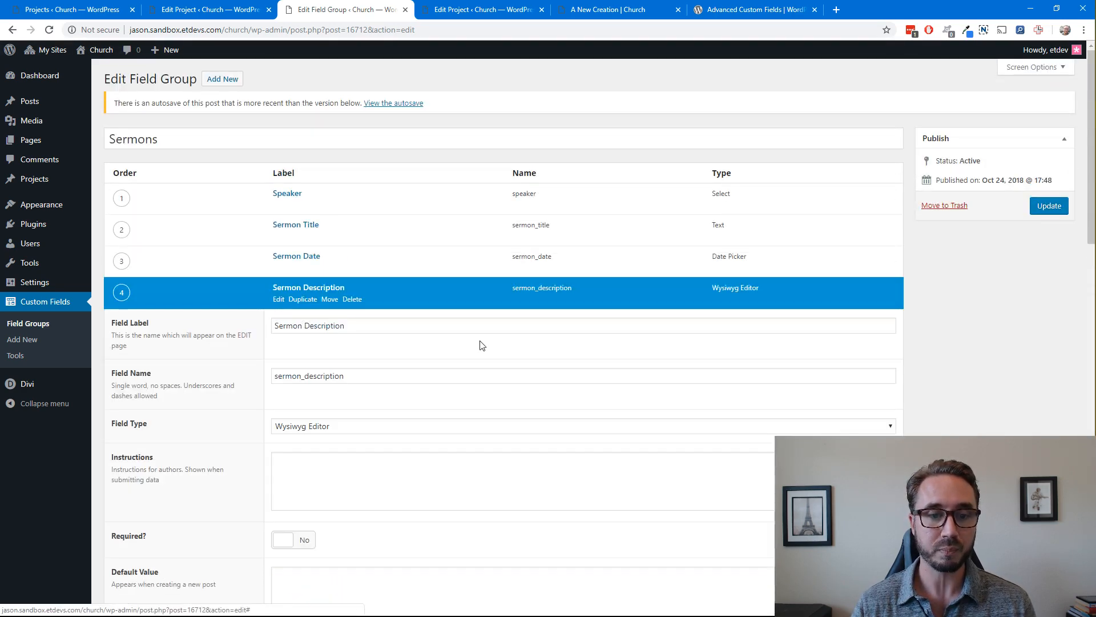
scroll(468, 347, down, 2)
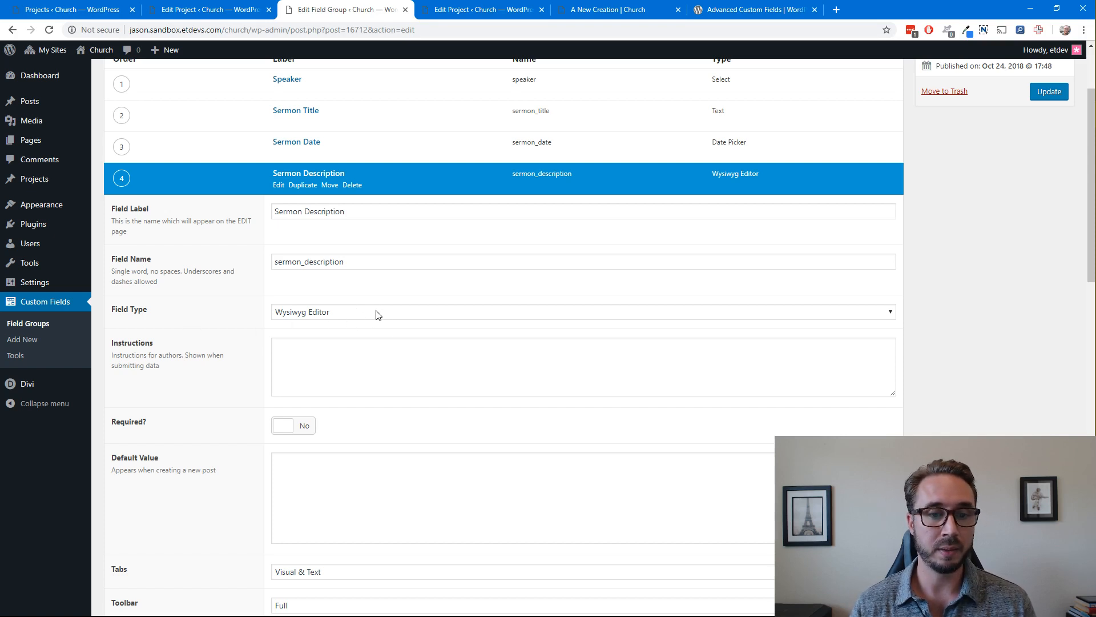
scroll(400, 368, down, 5)
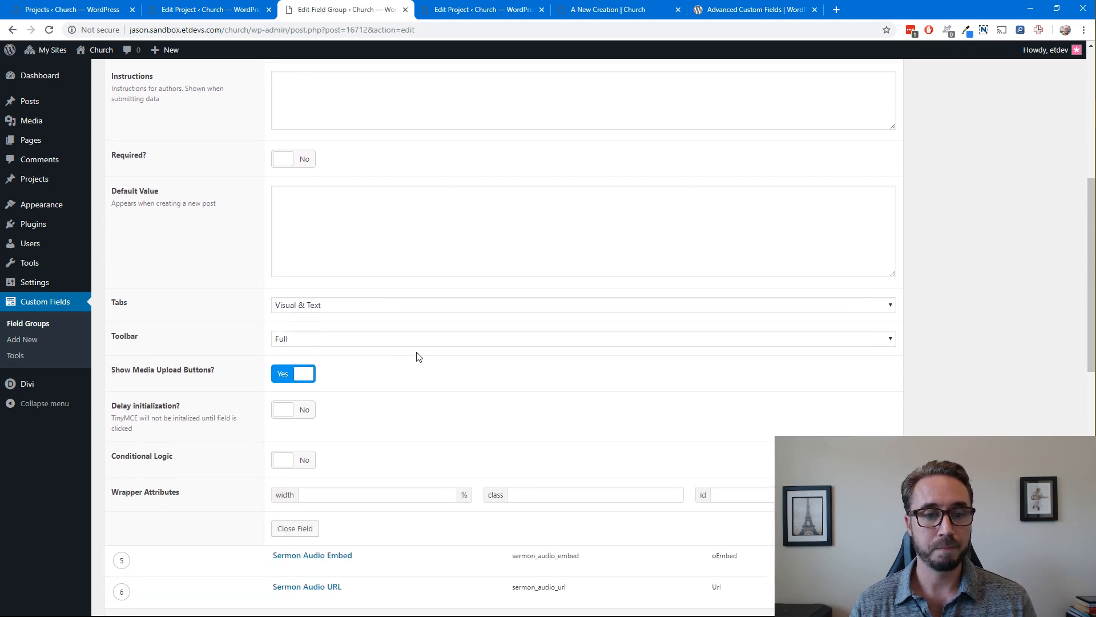
scroll(418, 357, down, 1)
click(324, 268)
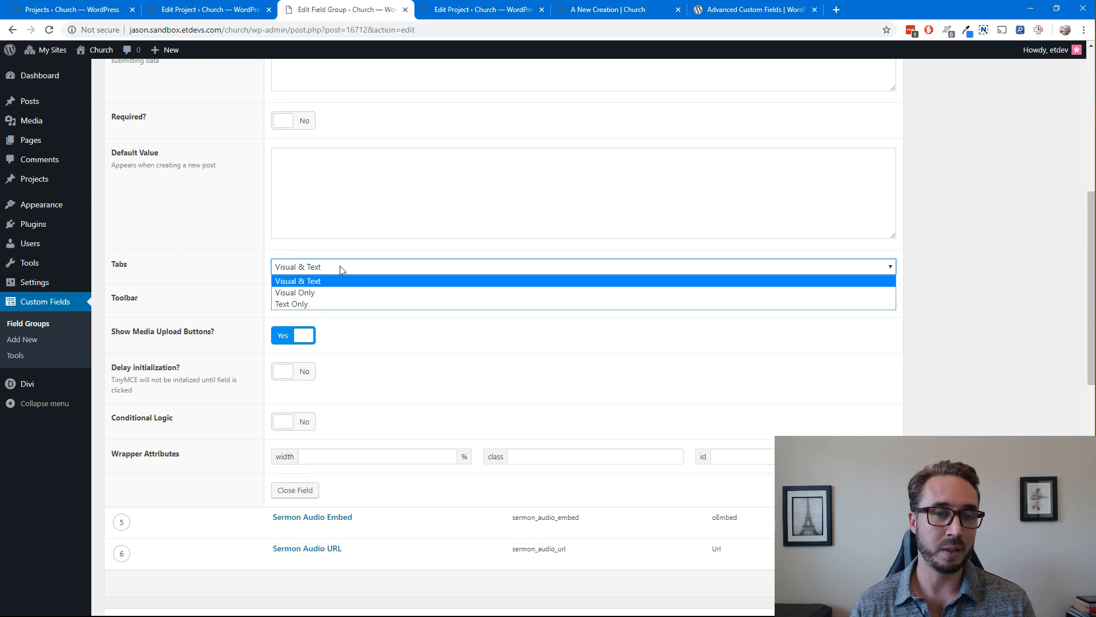
click(315, 271)
click(964, 285)
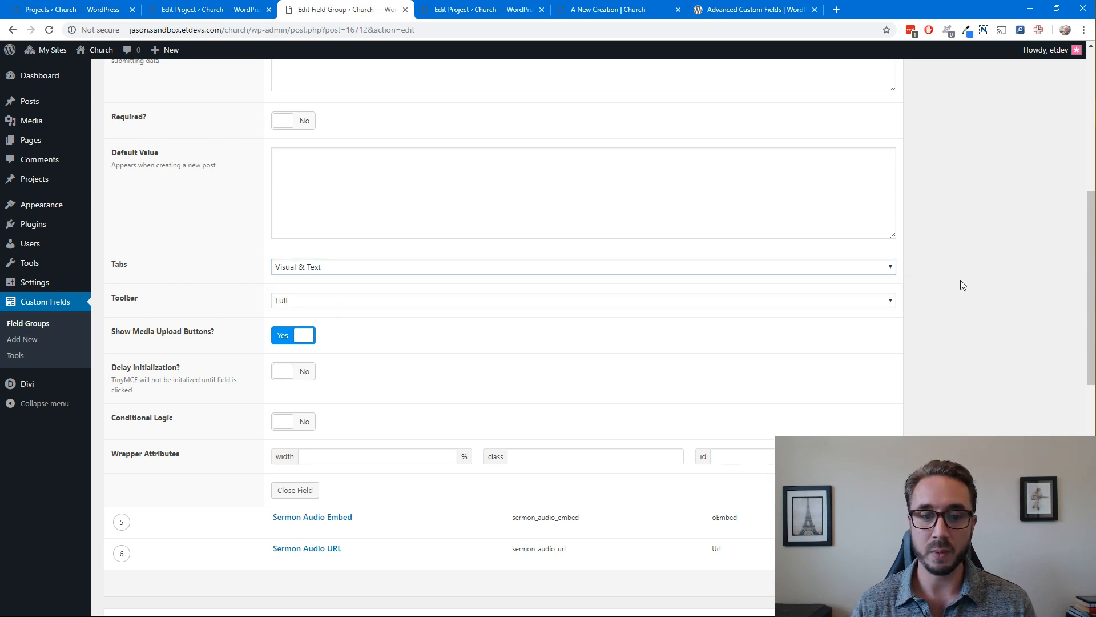
scroll(842, 347, down, 2)
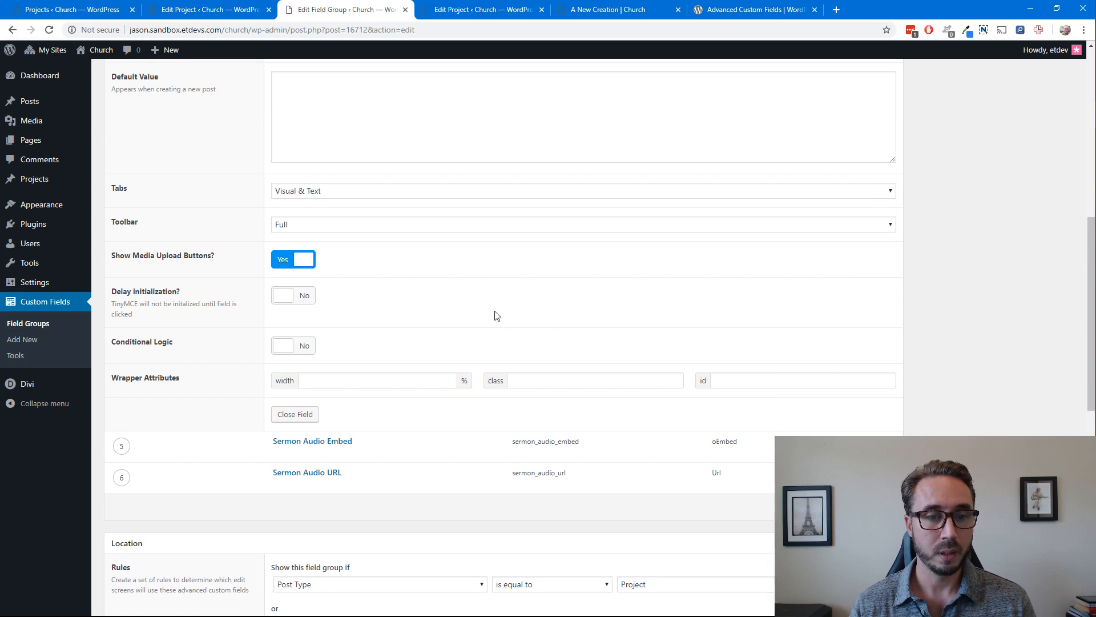
click(295, 414)
scroll(414, 308, up, 5)
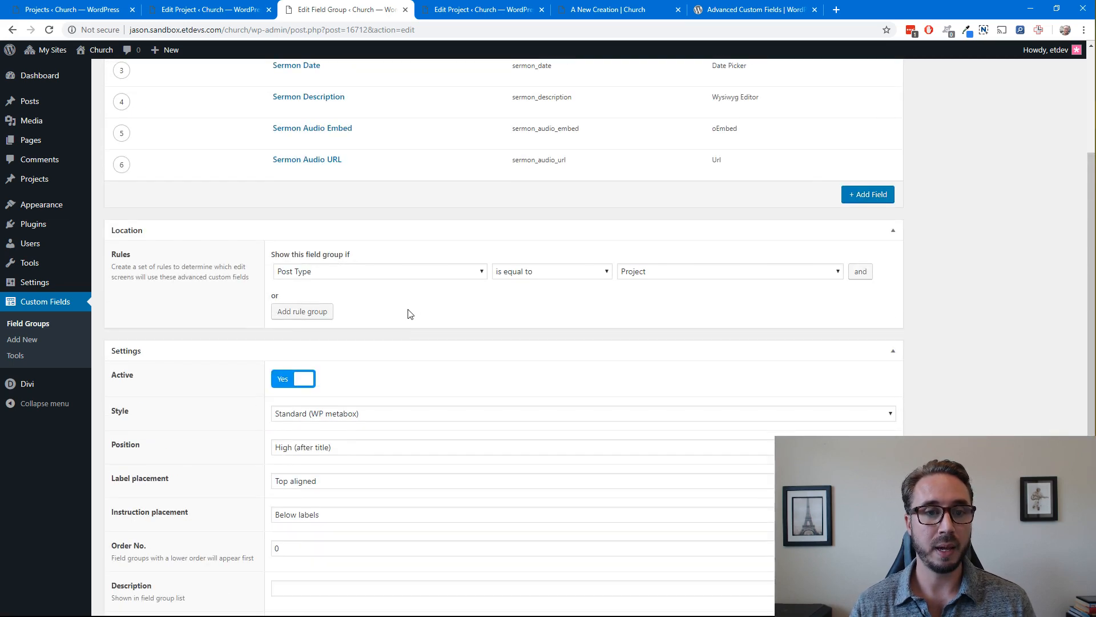
Open the Sermon Audio Embed field and check its field type choices, keeping oEmbed
scroll(409, 313, up, 3)
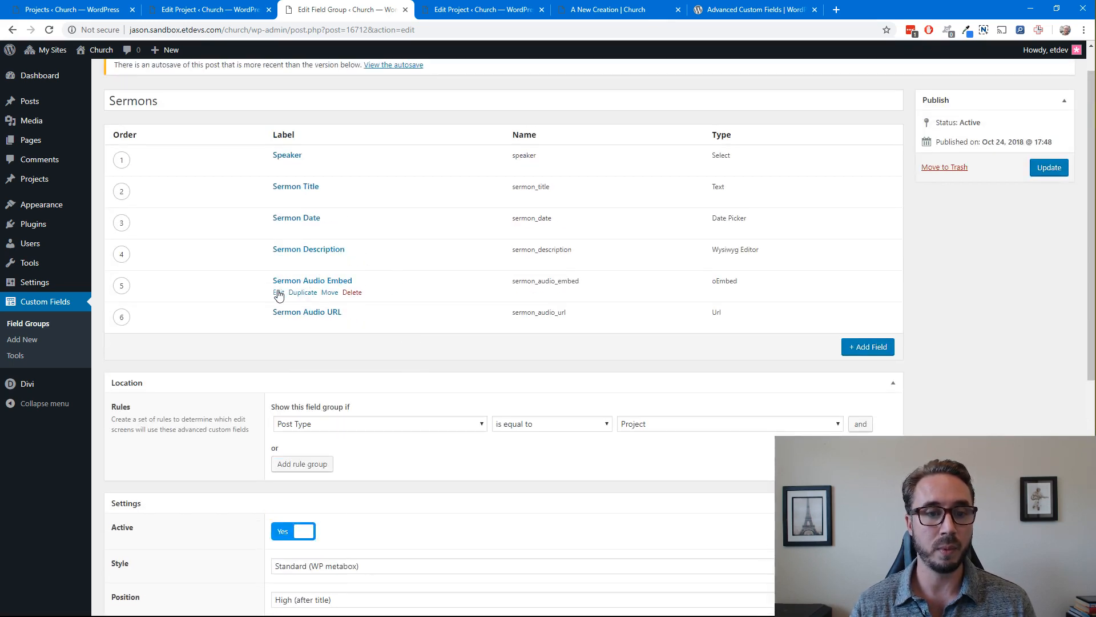
click(279, 293)
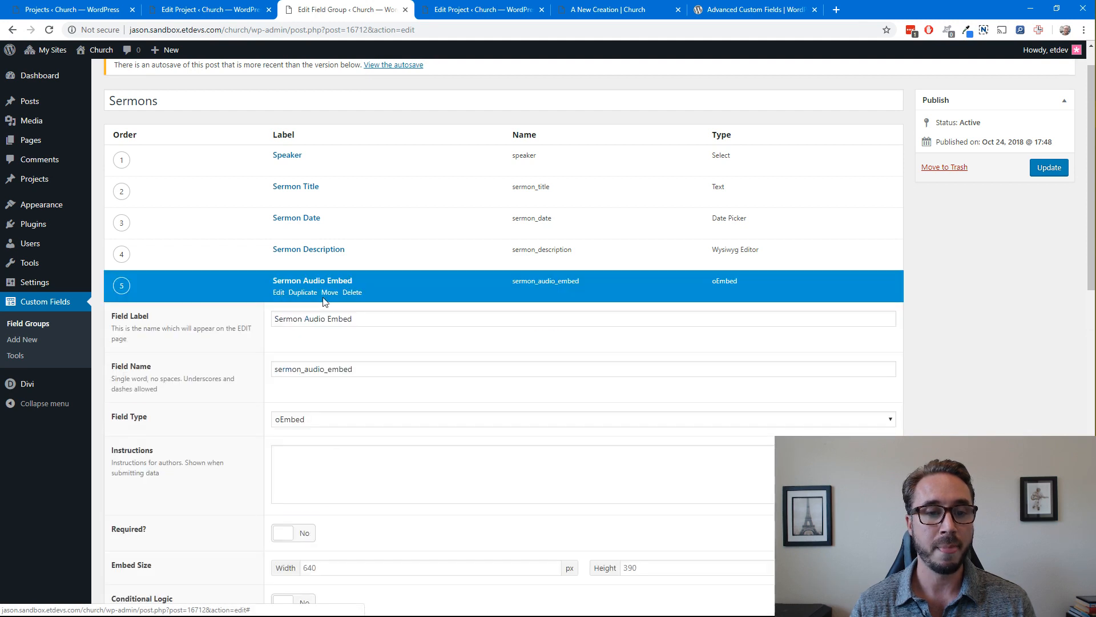
scroll(839, 365, down, 1)
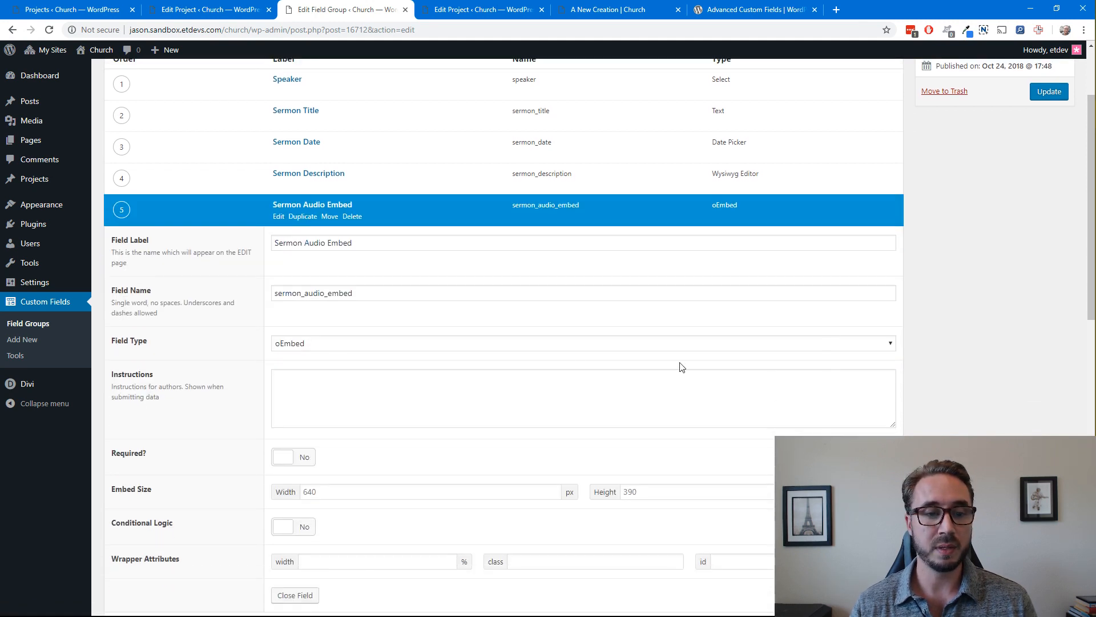
click(420, 350)
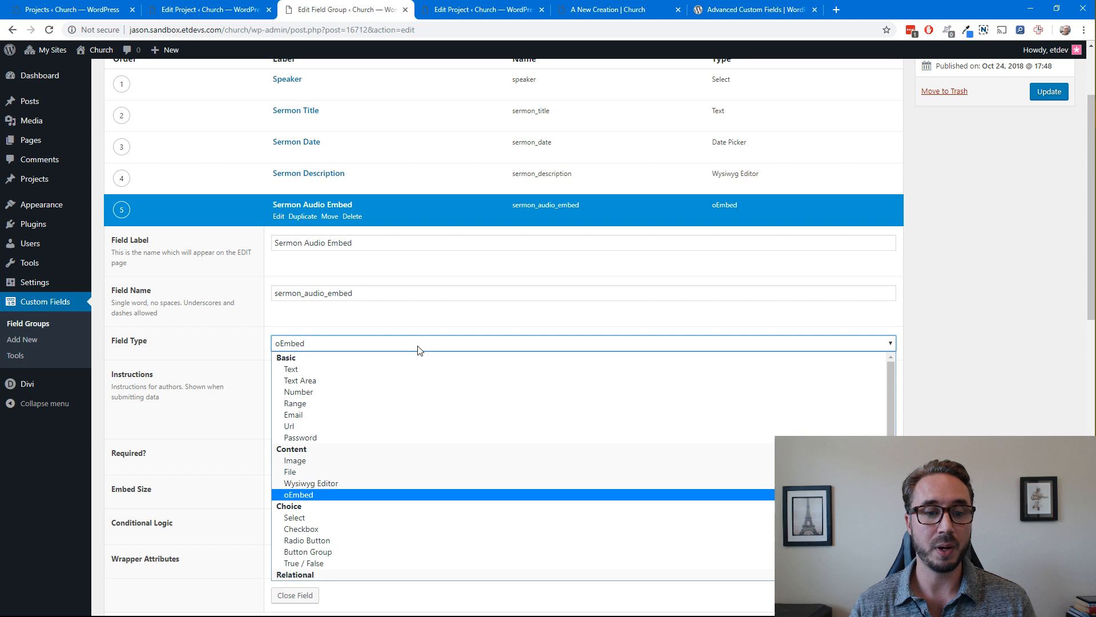
click(360, 501)
click(562, 324)
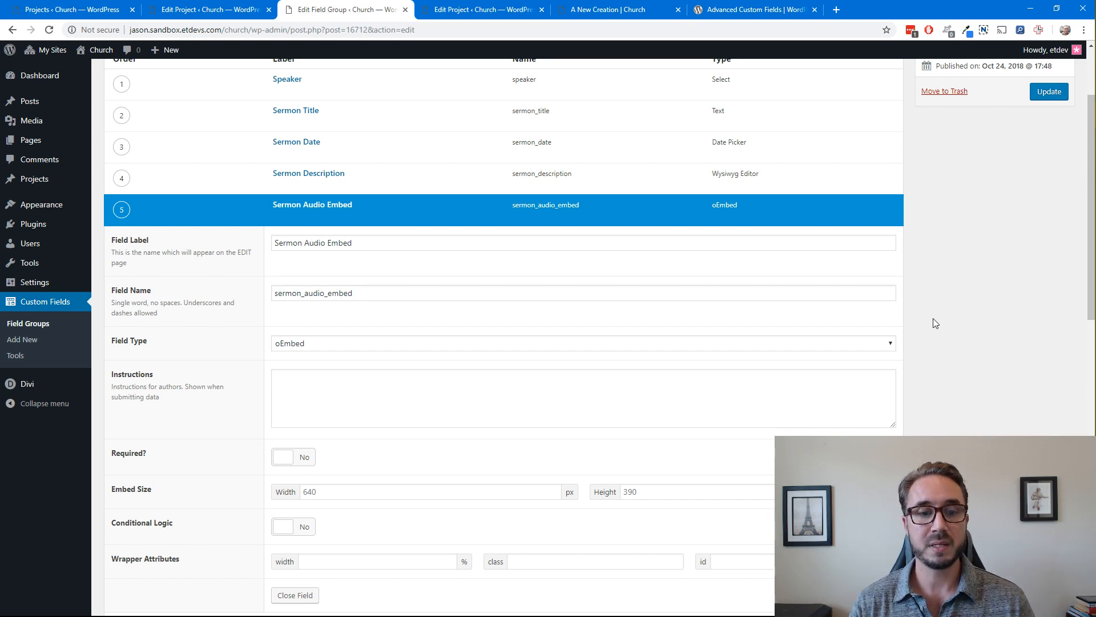
Examine the Sermon Audio Embed field's embed size settings, leaving width and height blank
scroll(935, 323, down, 3)
scroll(936, 324, up, 2)
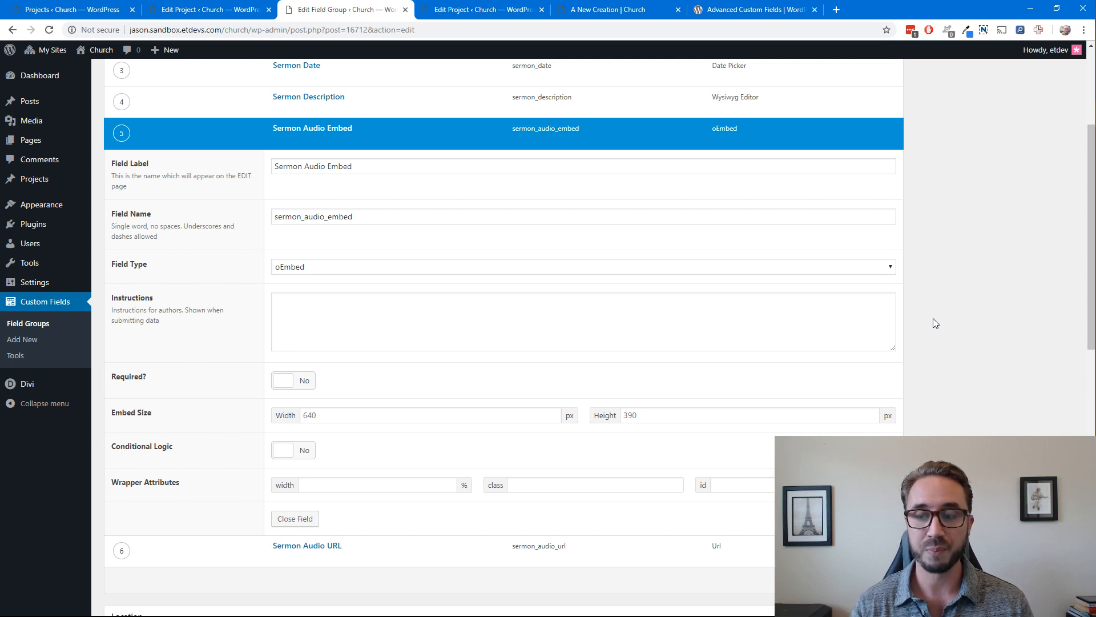
scroll(935, 323, down, 2)
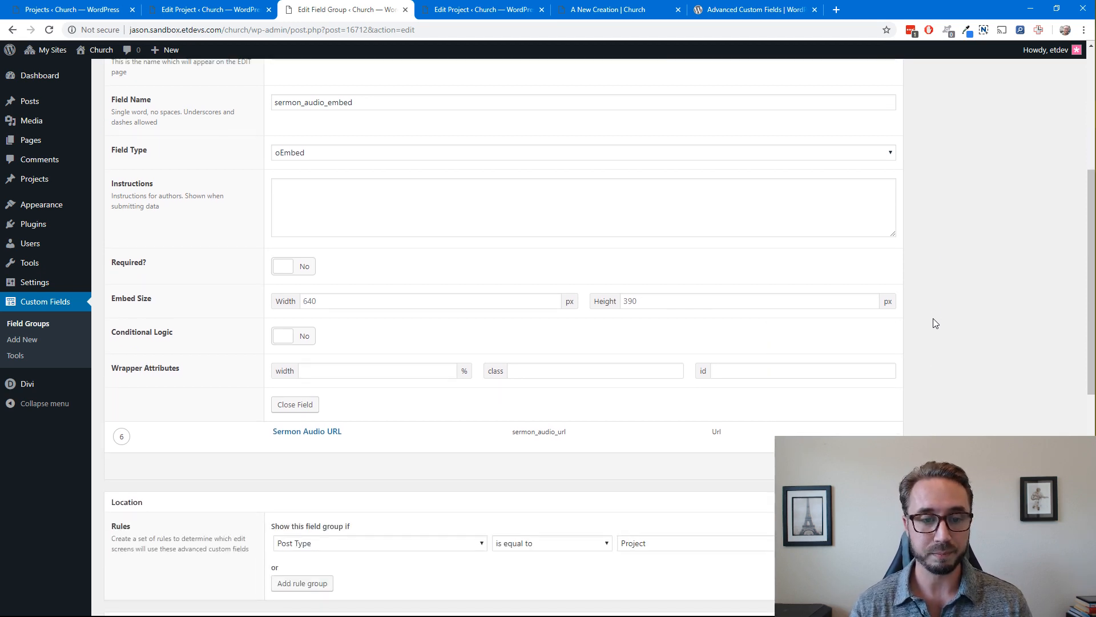
click(342, 302)
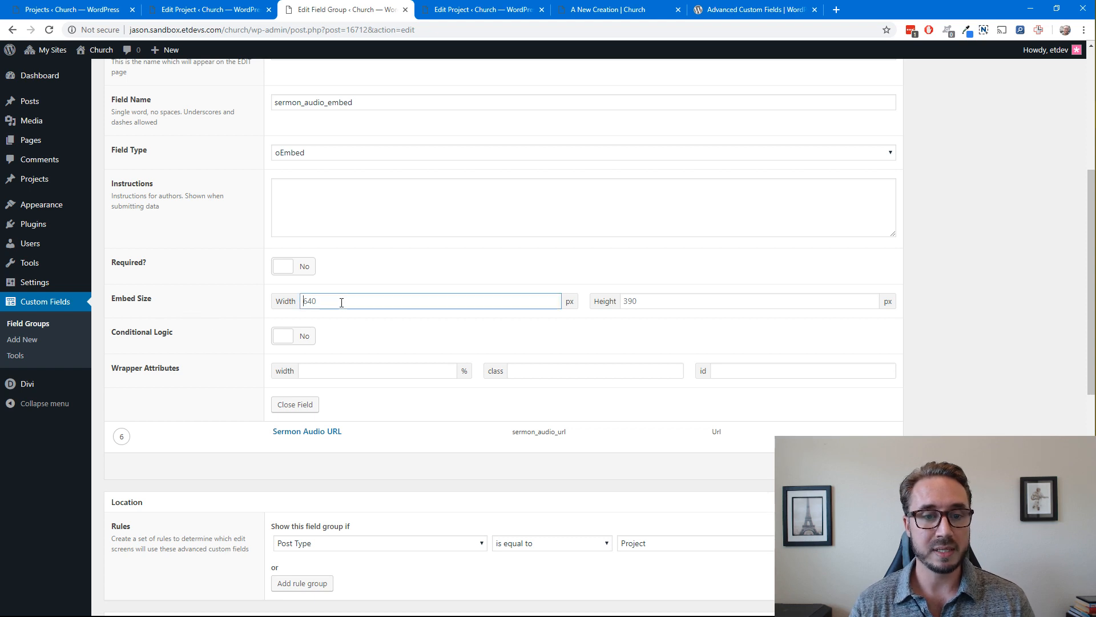
click(999, 320)
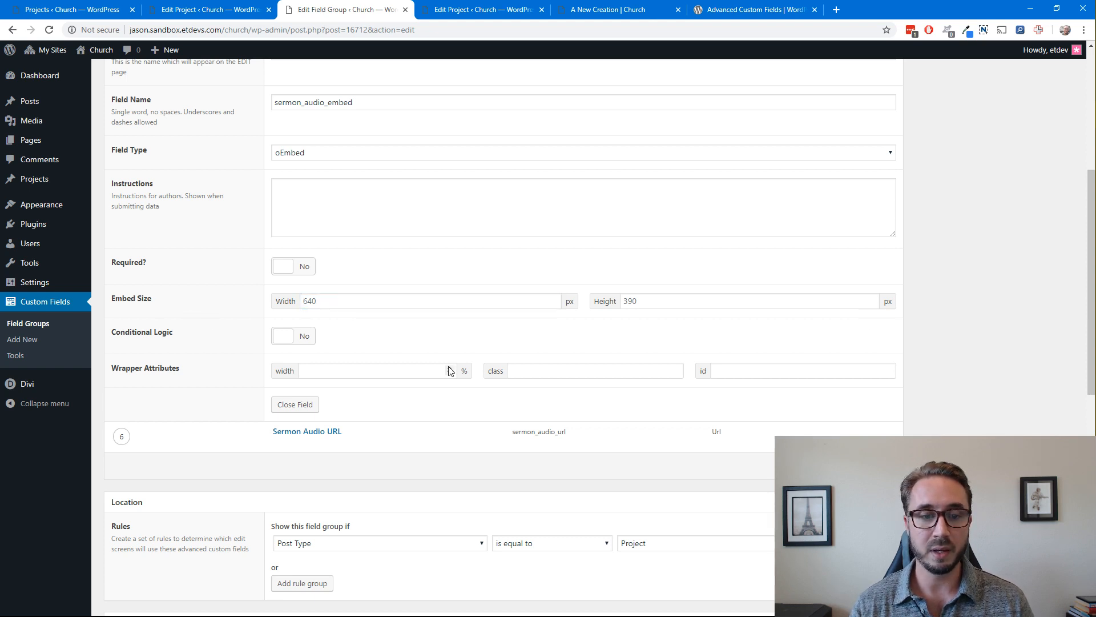
Examine the Sermon Audio Embed field's wrapper width, class and id attributes, leaving them blank, and close the field
click(387, 372)
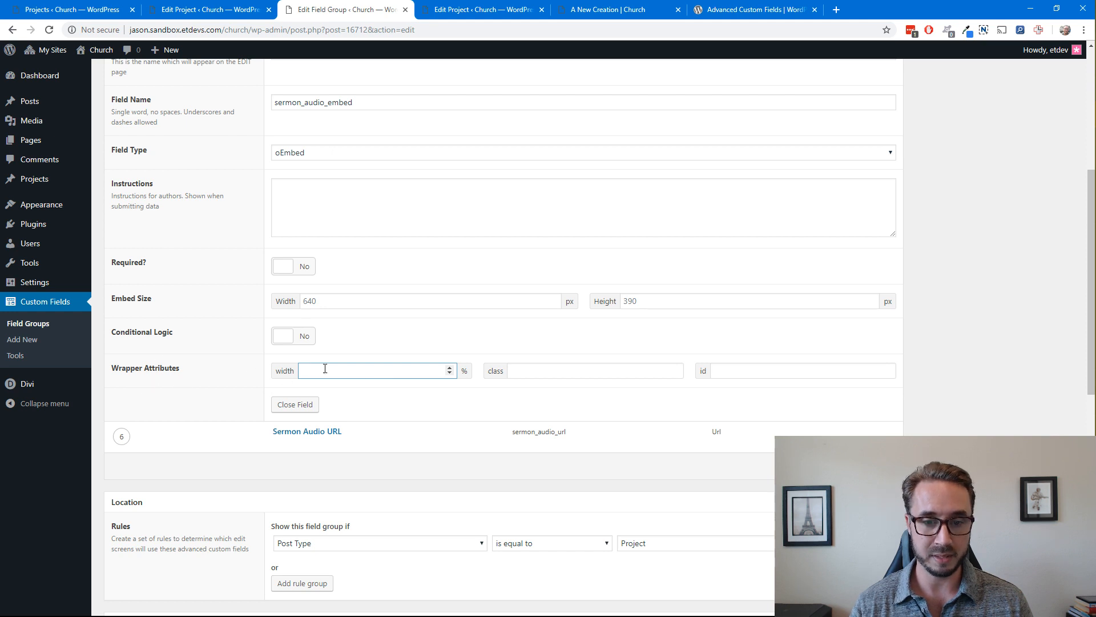
click(599, 375)
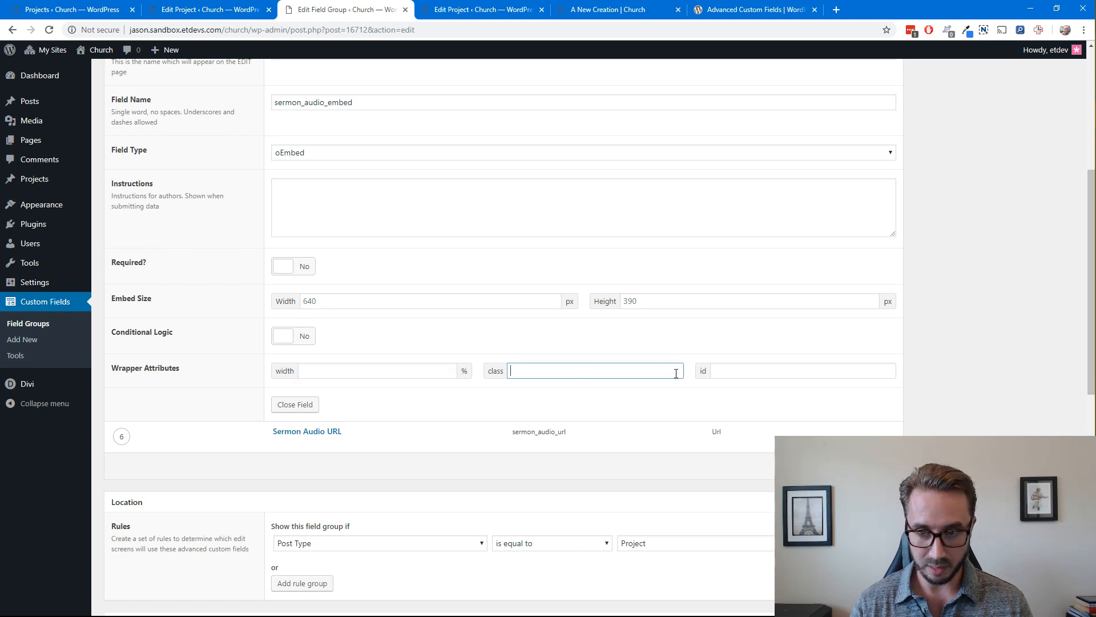
click(747, 369)
click(962, 348)
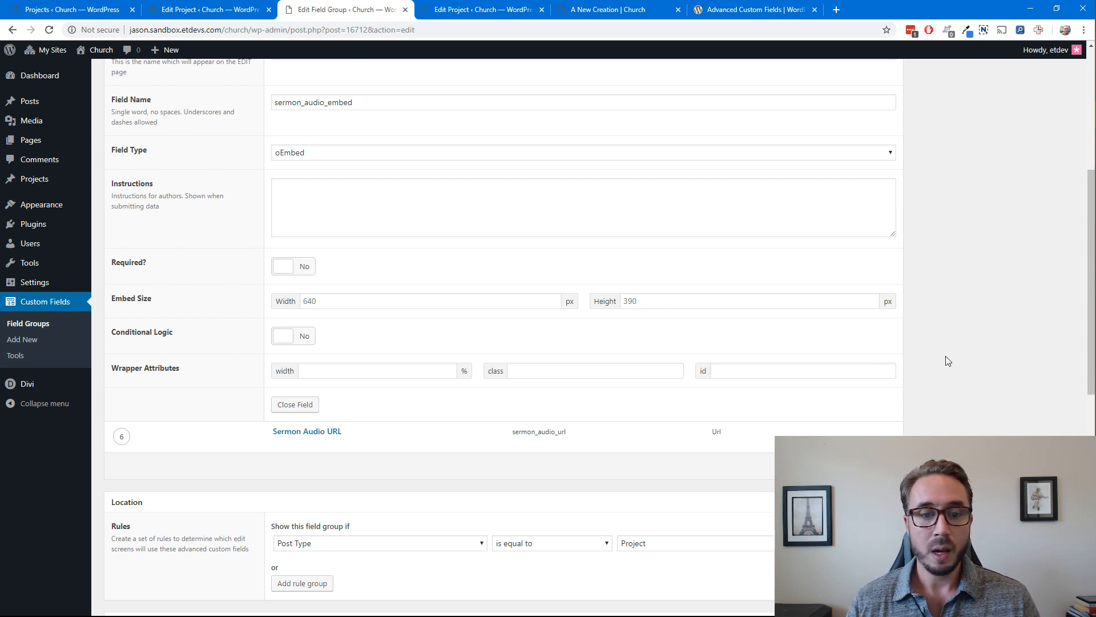
scroll(945, 360, down, 2)
click(295, 326)
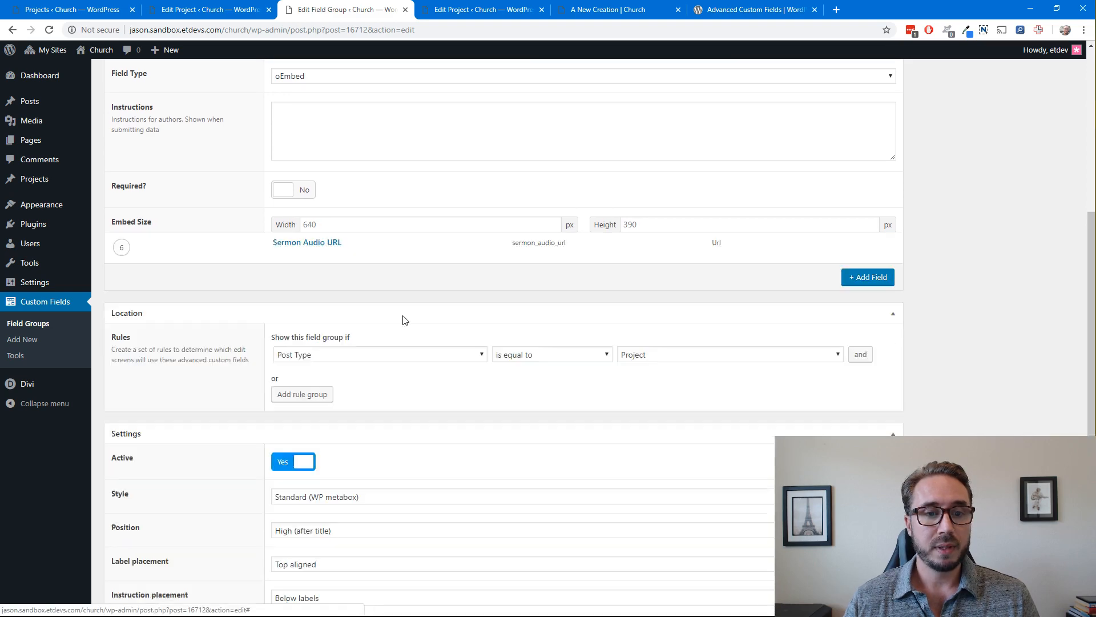
Open the Sermon Audio URL field and check its field type choices, keeping Url
scroll(514, 286, up, 5)
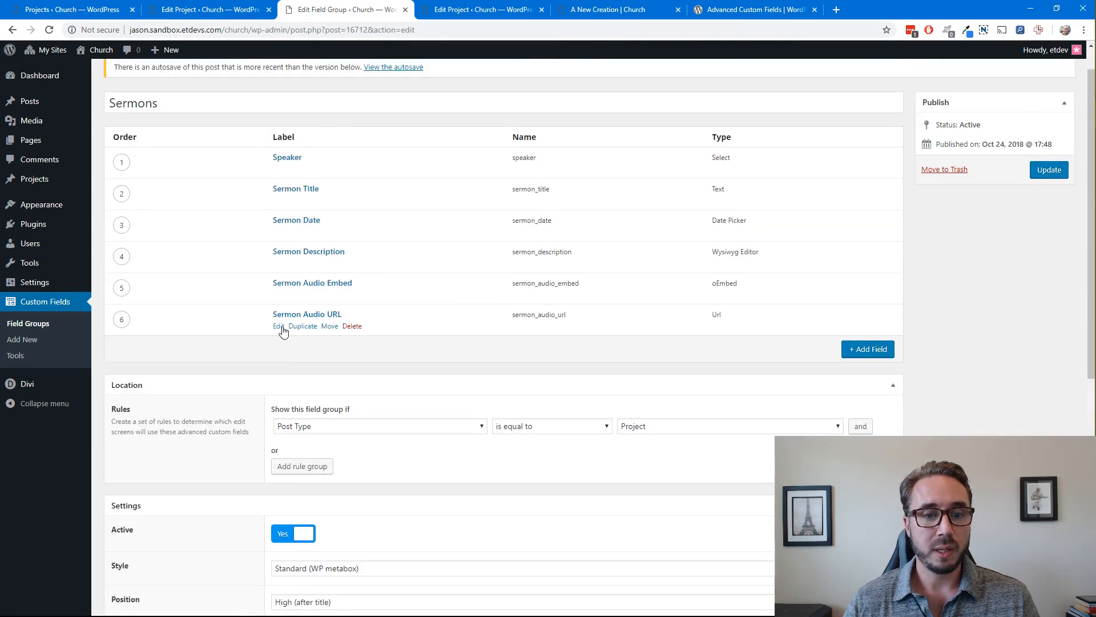
click(280, 327)
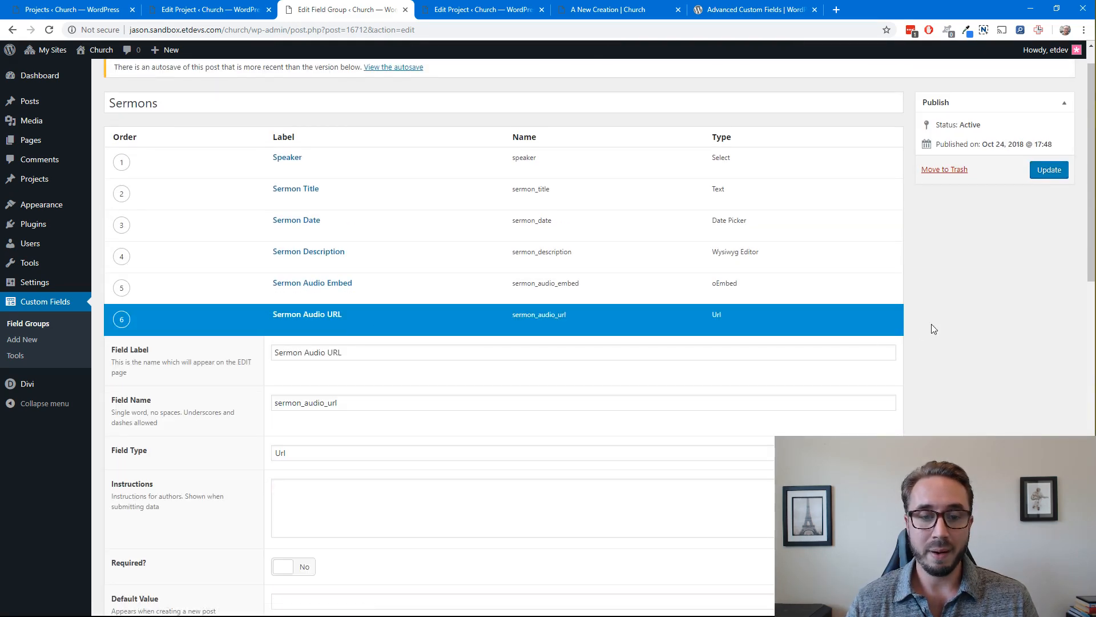
scroll(932, 330, down, 2)
scroll(400, 285, down, 1)
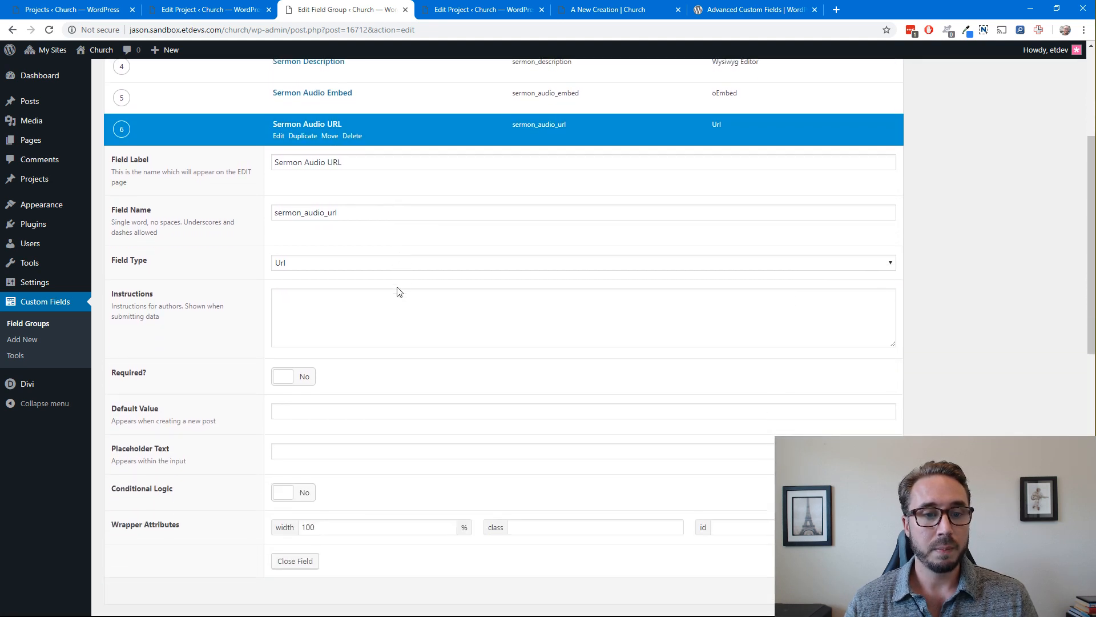
click(336, 263)
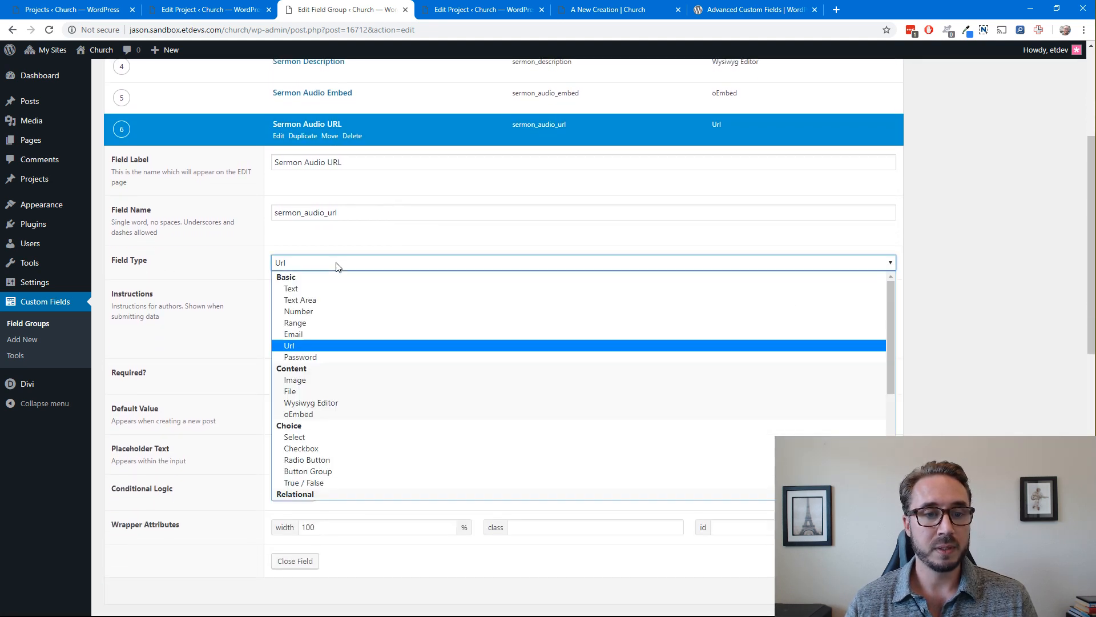
click(341, 343)
click(933, 255)
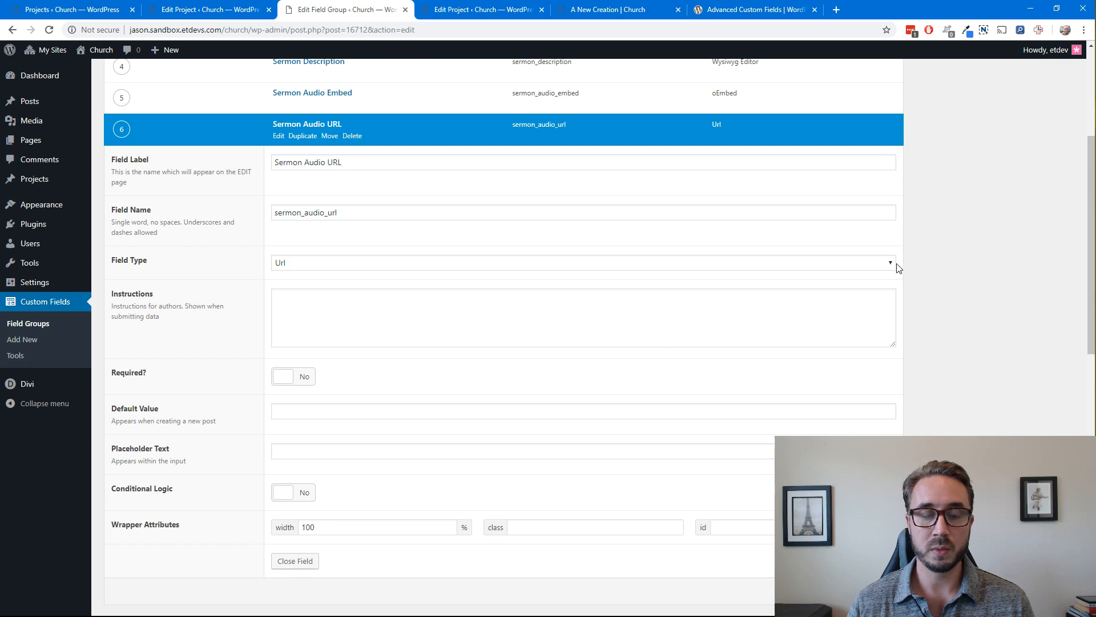
Examine the Sermon Audio URL field's remaining options, from instructions to wrapper attributes, and close the field
scroll(940, 303, down, 1)
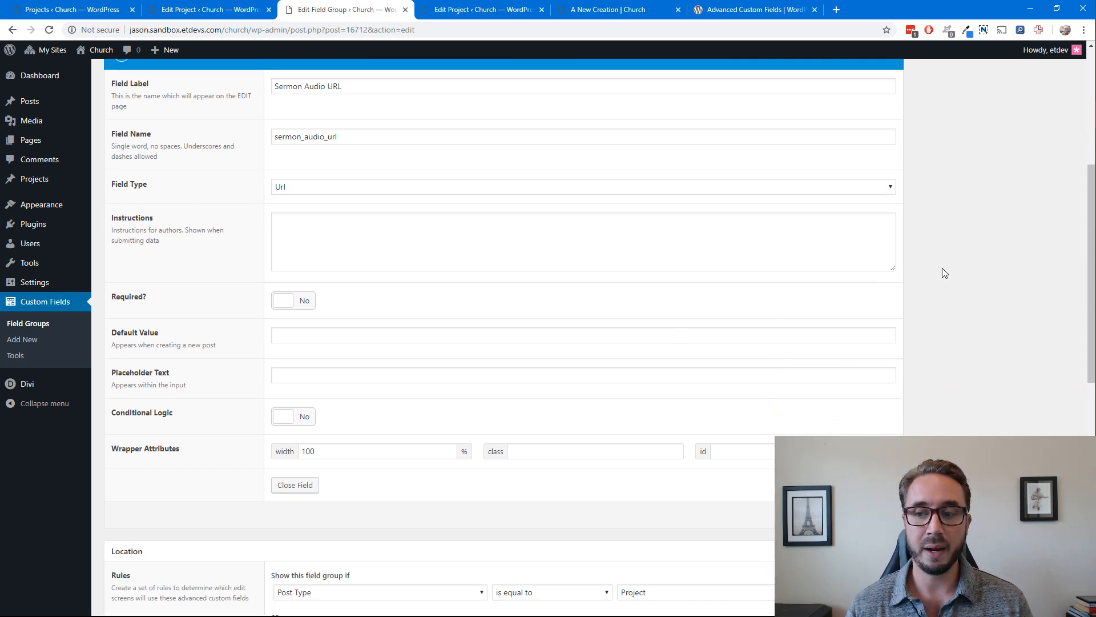
scroll(832, 308, down, 2)
scroll(833, 308, up, 1)
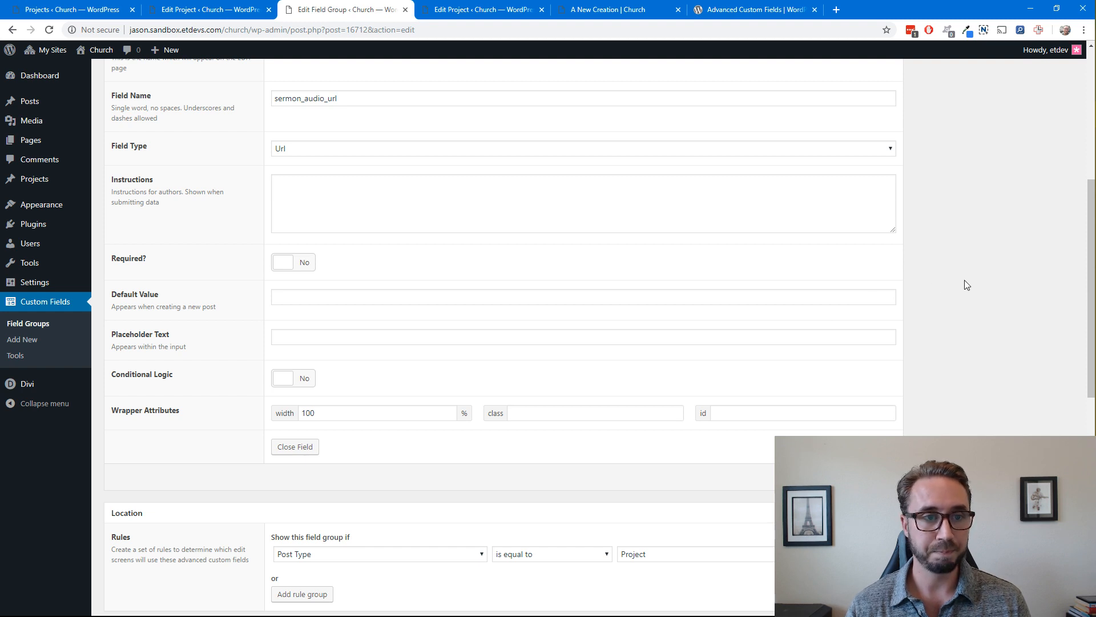
scroll(967, 284, up, 1)
scroll(961, 286, down, 2)
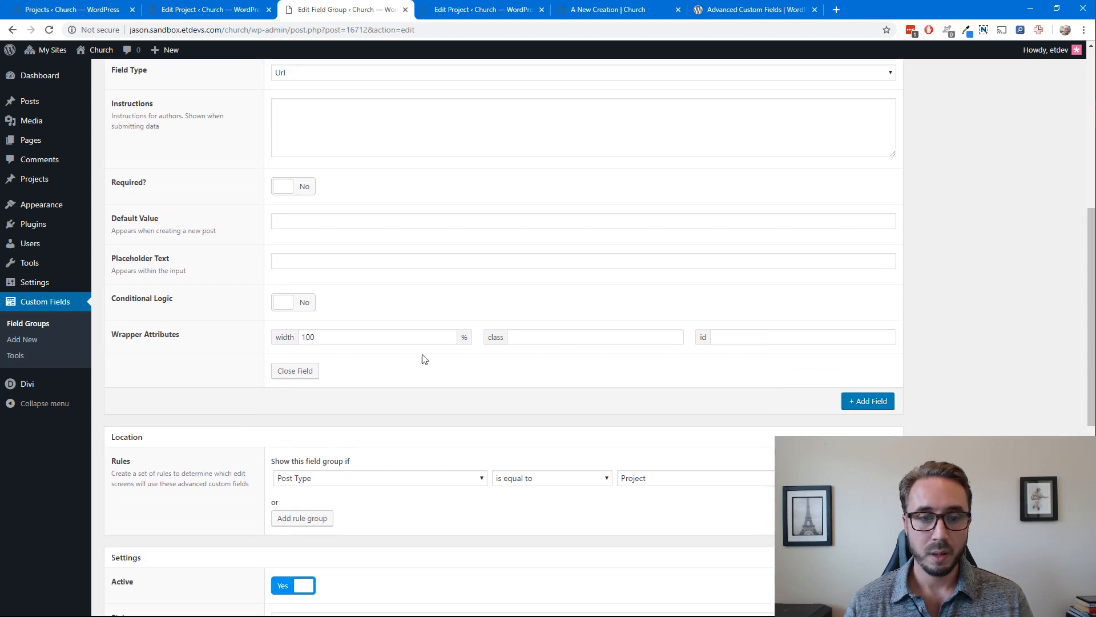
click(310, 374)
scroll(991, 221, up, 7)
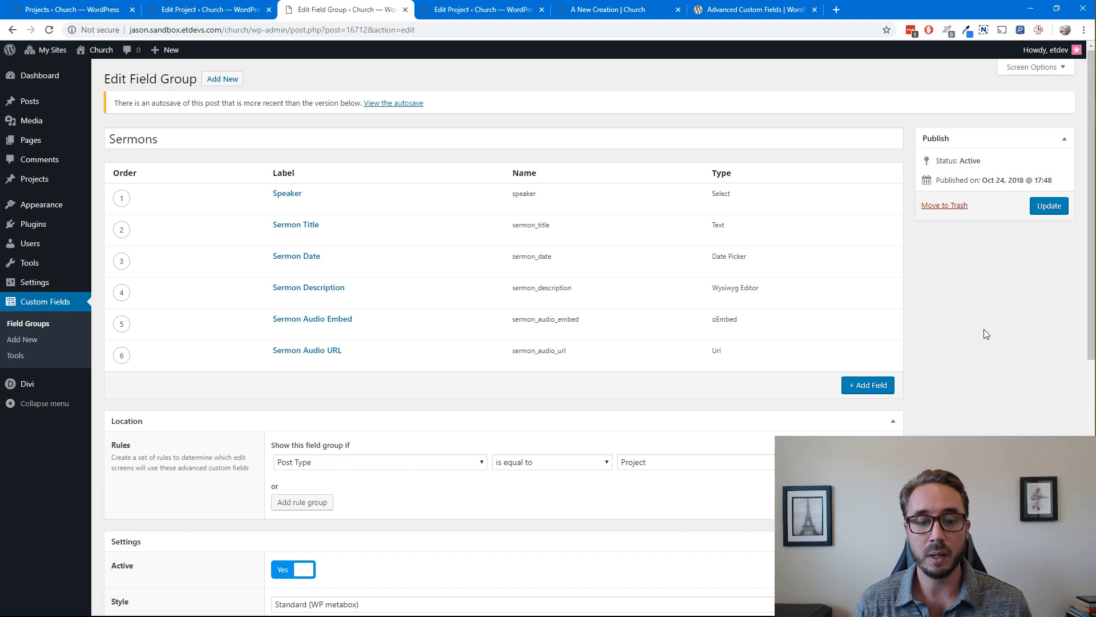
Review the Sermons field group's location rule and its display settings
scroll(1002, 328, down, 3)
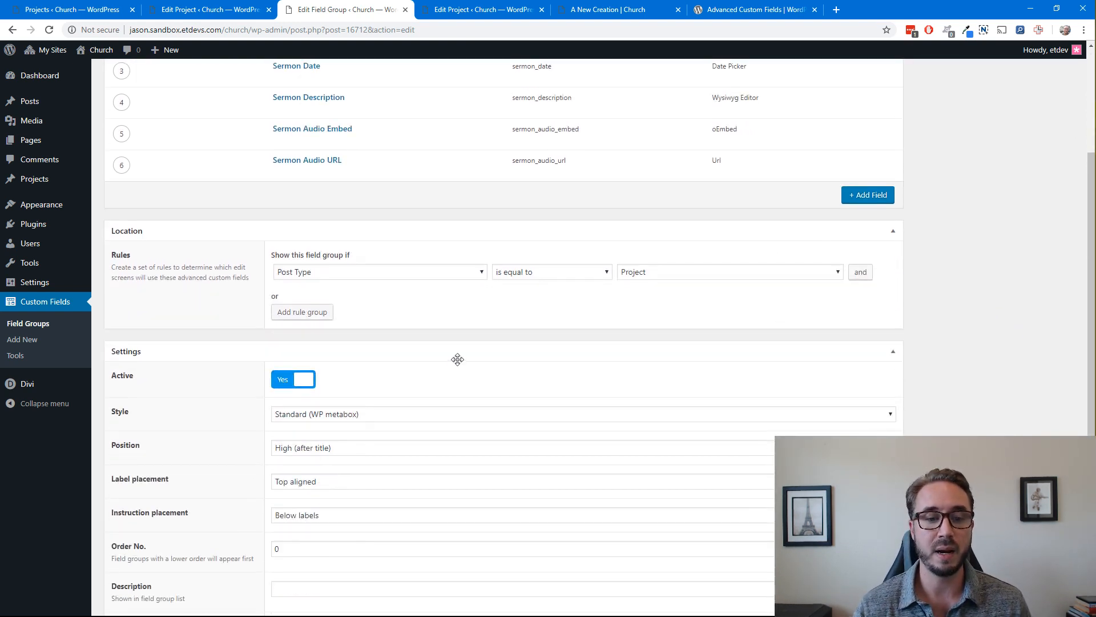
scroll(465, 350, down, 1)
scroll(460, 357, up, 2)
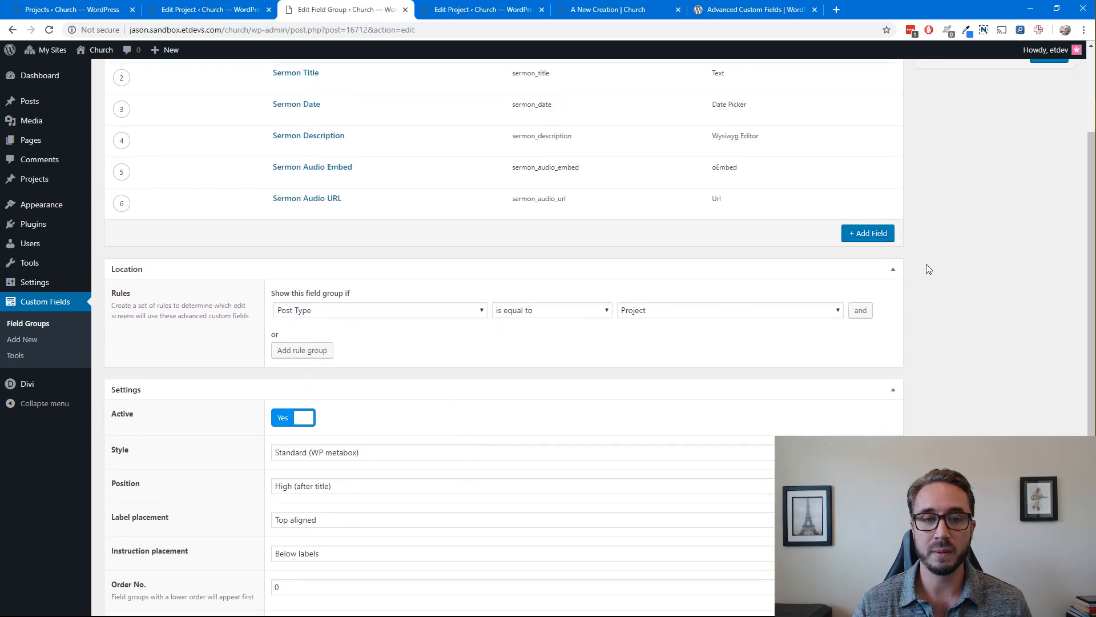
scroll(925, 268, up, 1)
scroll(923, 268, up, 2)
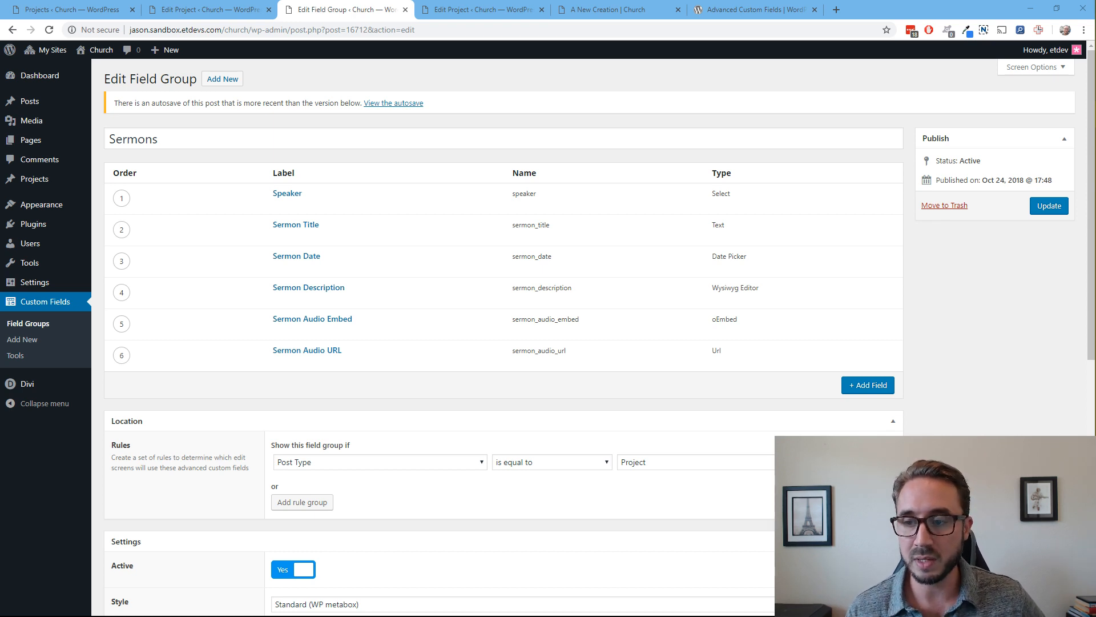
click(927, 396)
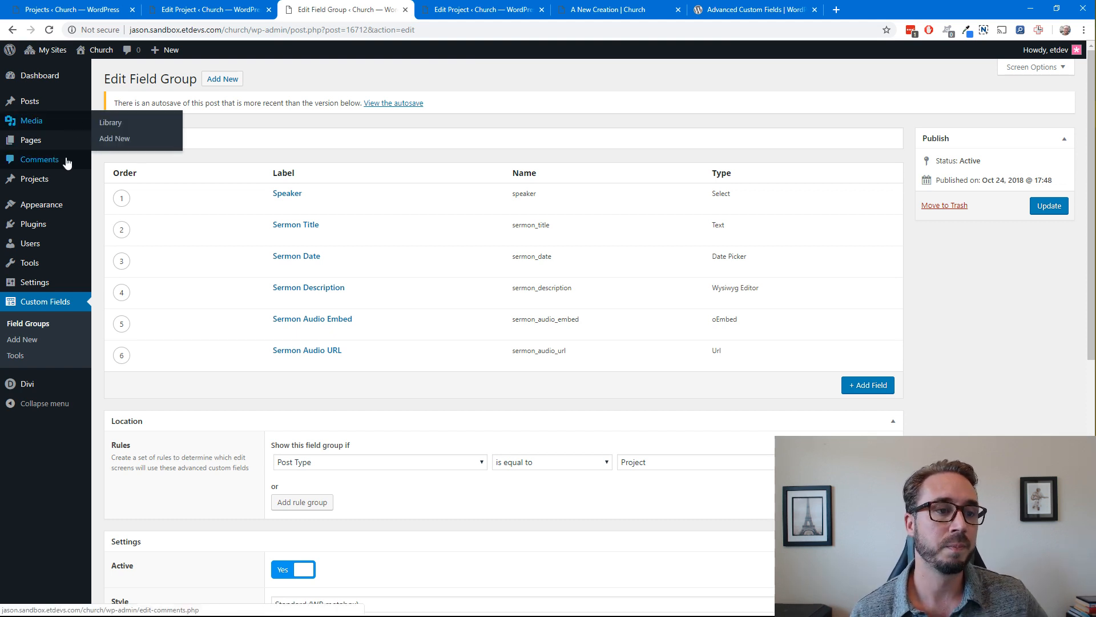
mouse_move(56, 179)
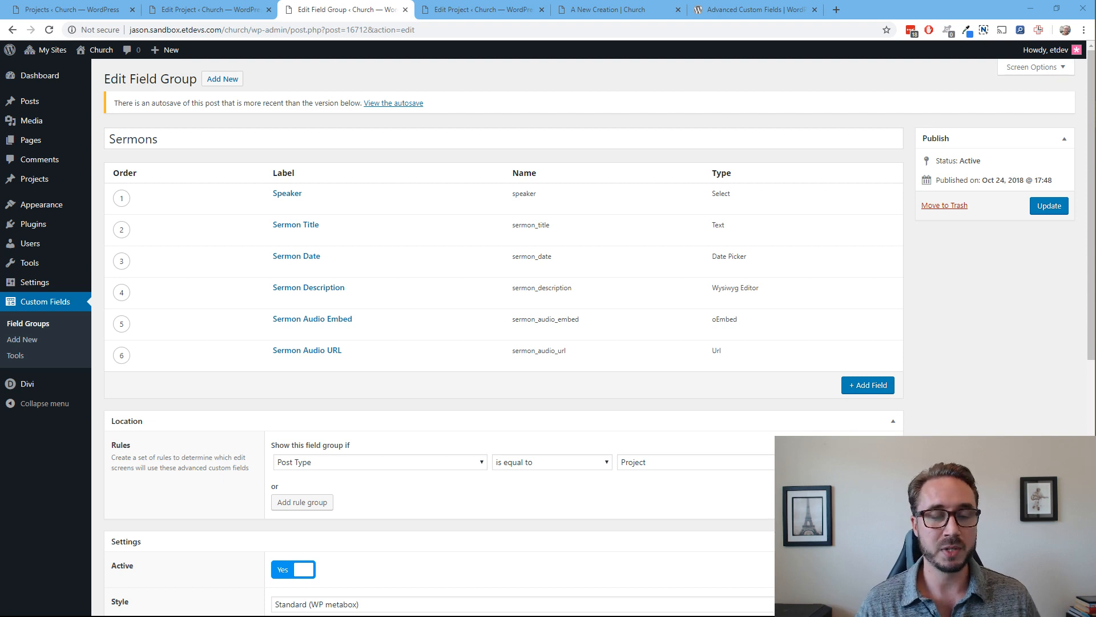
click(1018, 352)
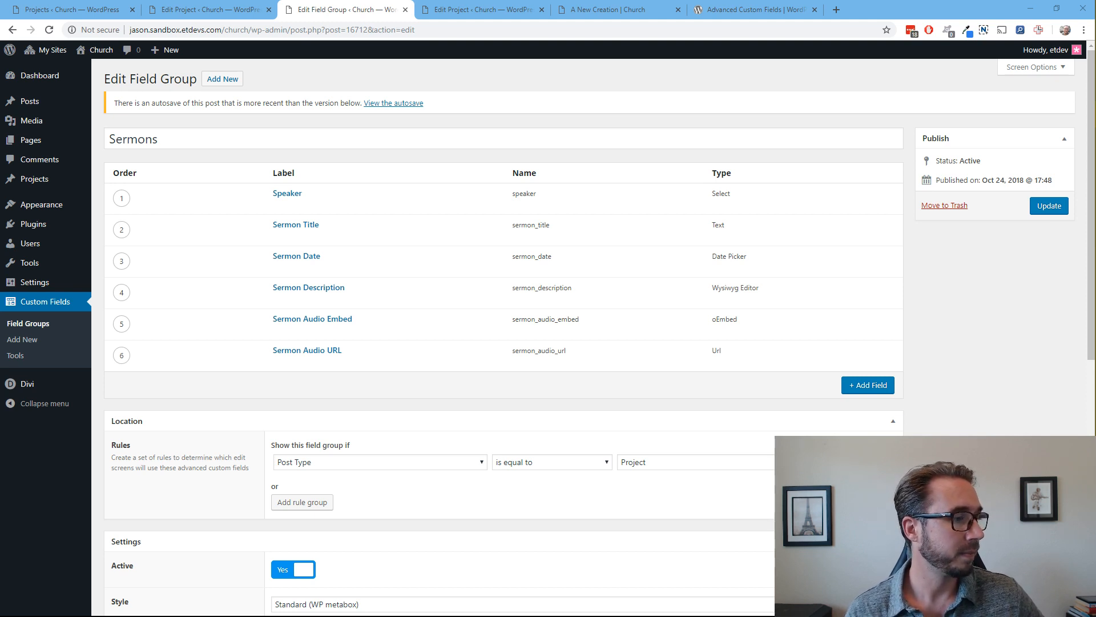
click(997, 364)
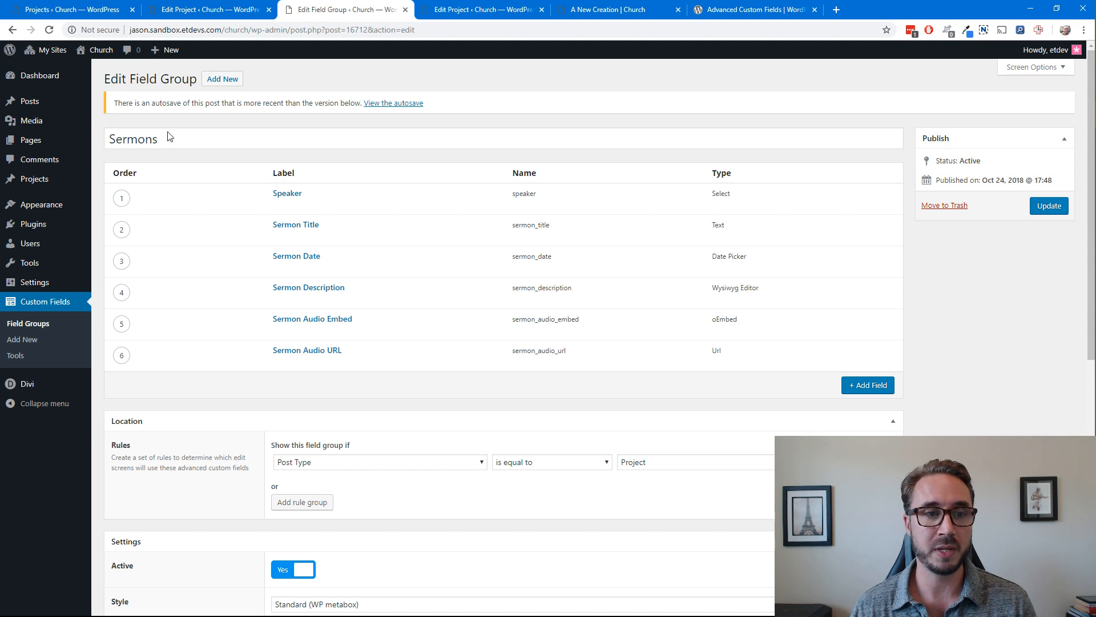
Open the form for adding a new project in a separate browser tab and switch to it
mouse_move(55, 186)
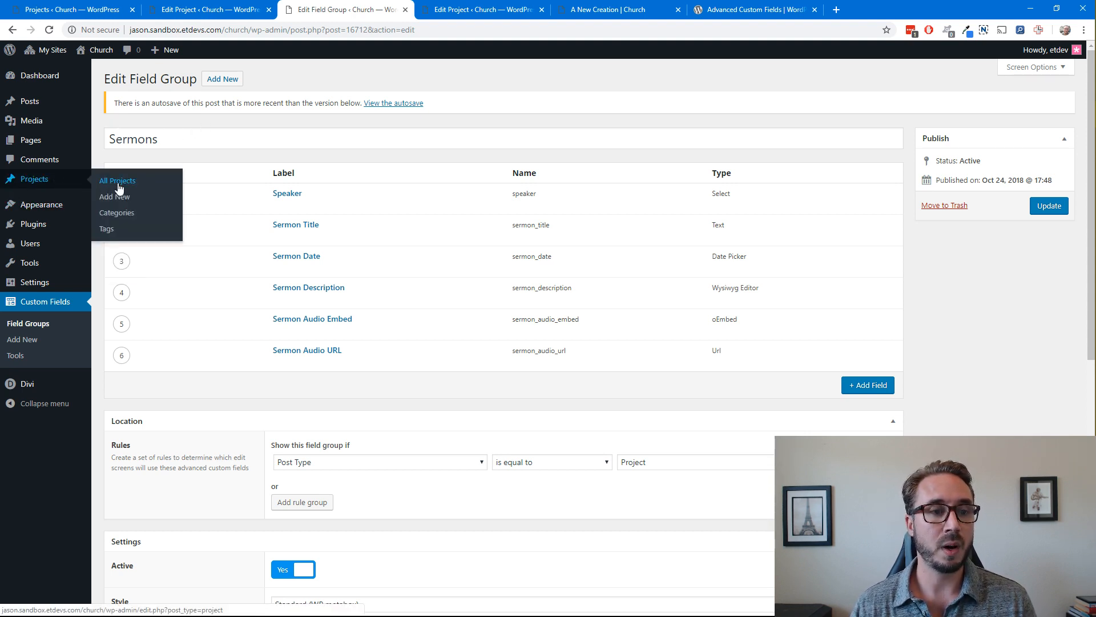
right_click(120, 203)
click(151, 205)
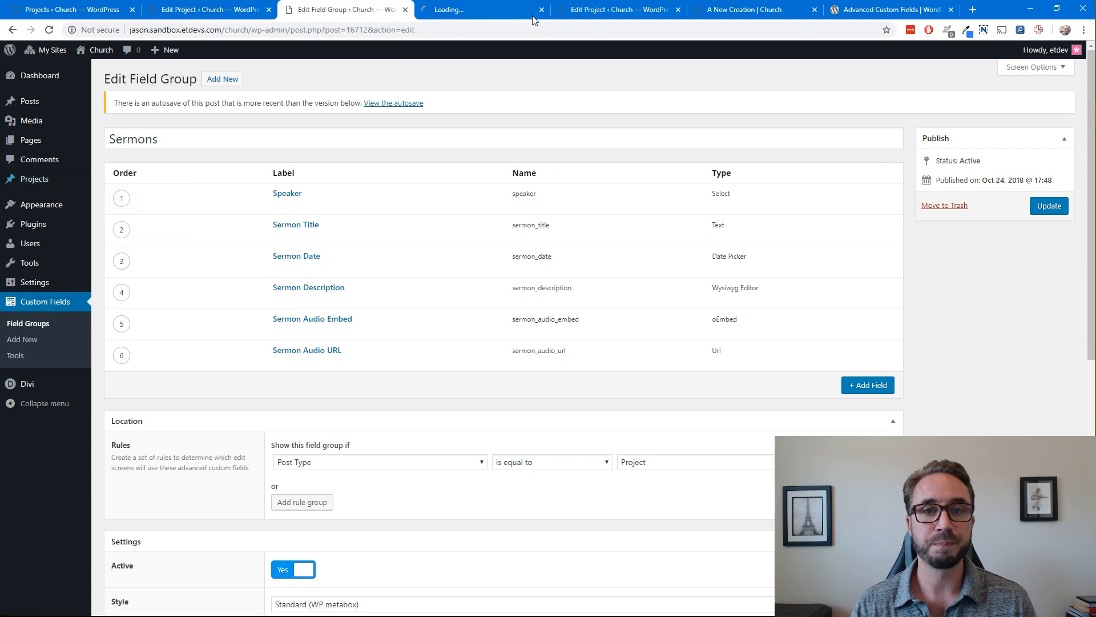
click(497, 9)
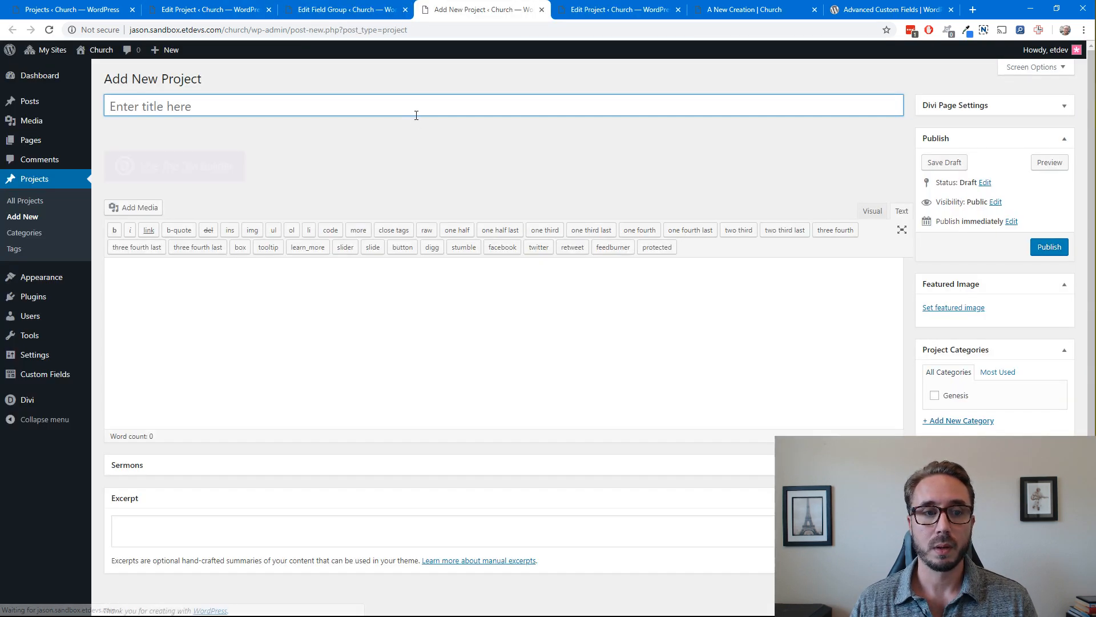
click(447, 164)
Title the new project "A New Creation" and switch its editor to the Divi Builder
click(218, 112)
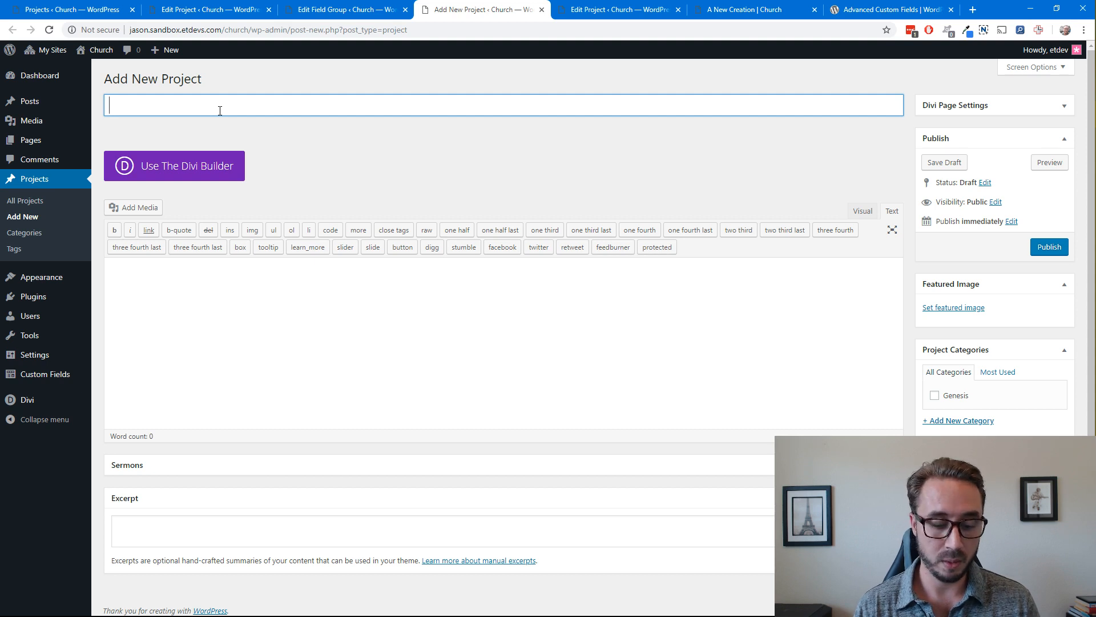
text(A New Creation)
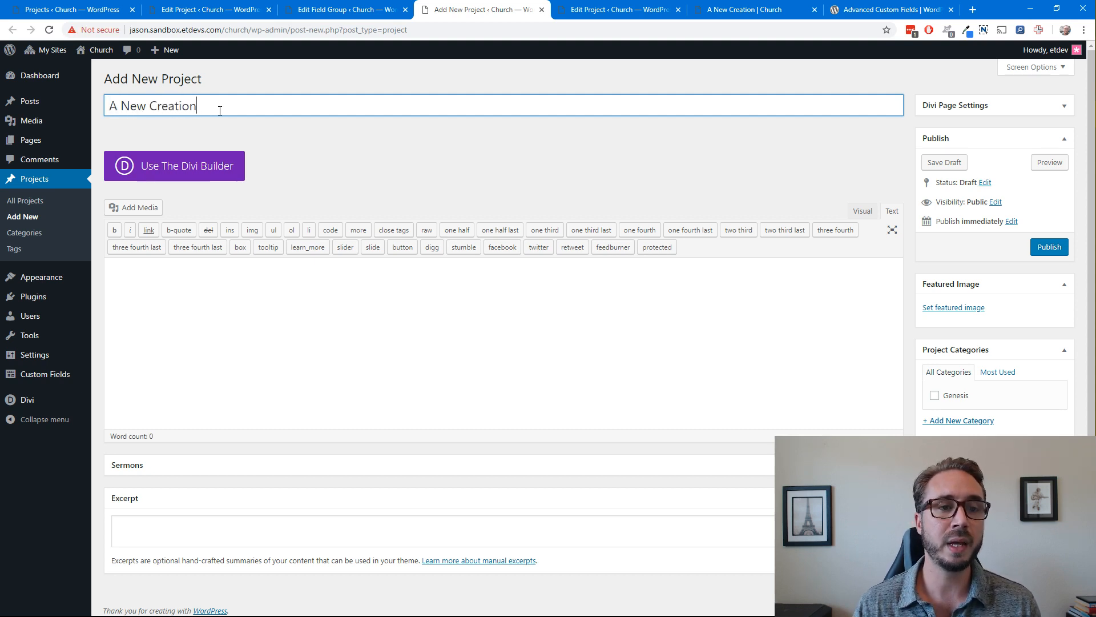
click(357, 153)
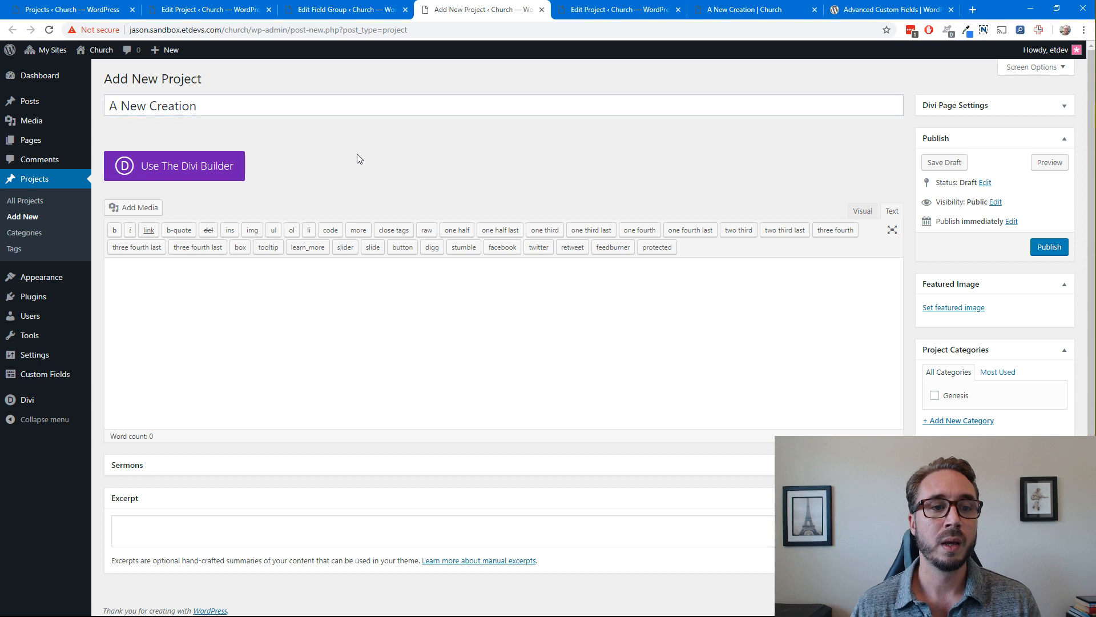
click(176, 166)
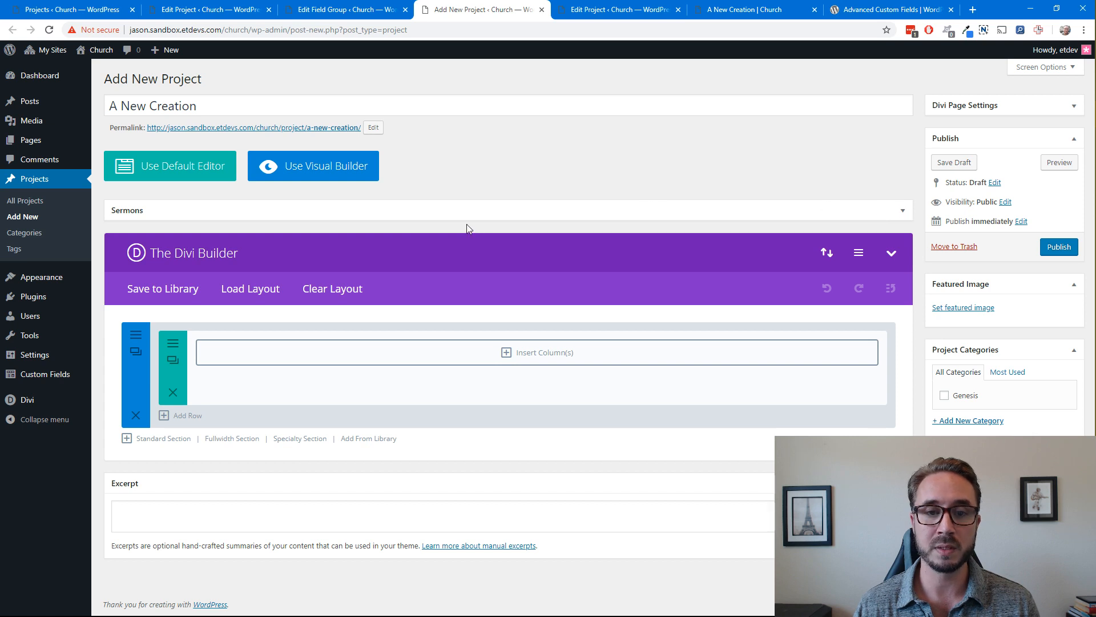
Expand the Sermons field group on the new project and look through its fields
click(903, 213)
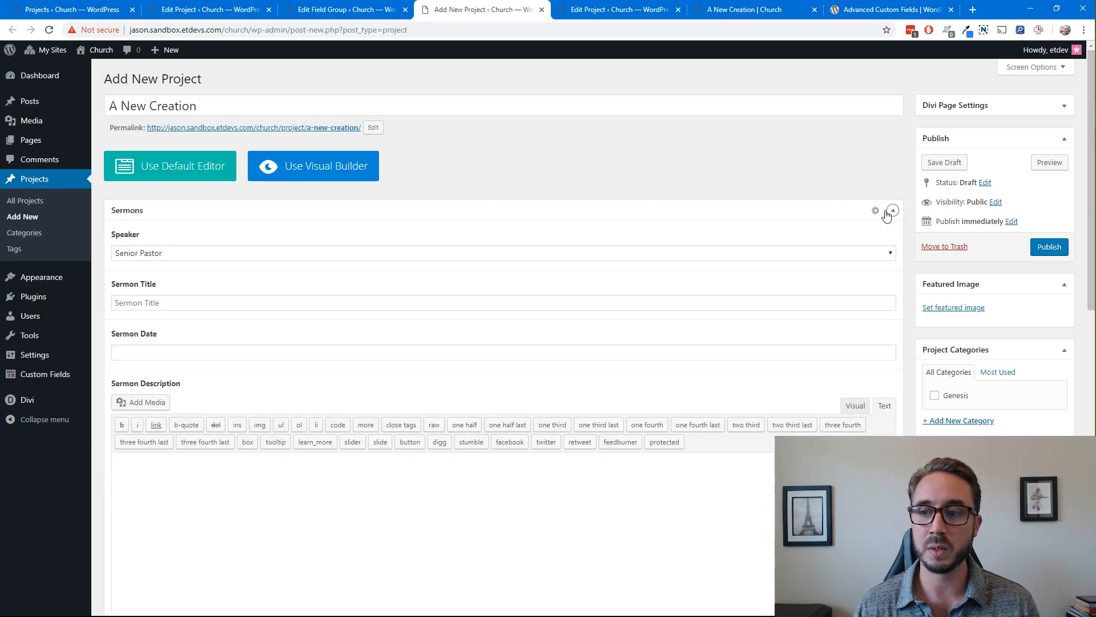
scroll(269, 258, down, 5)
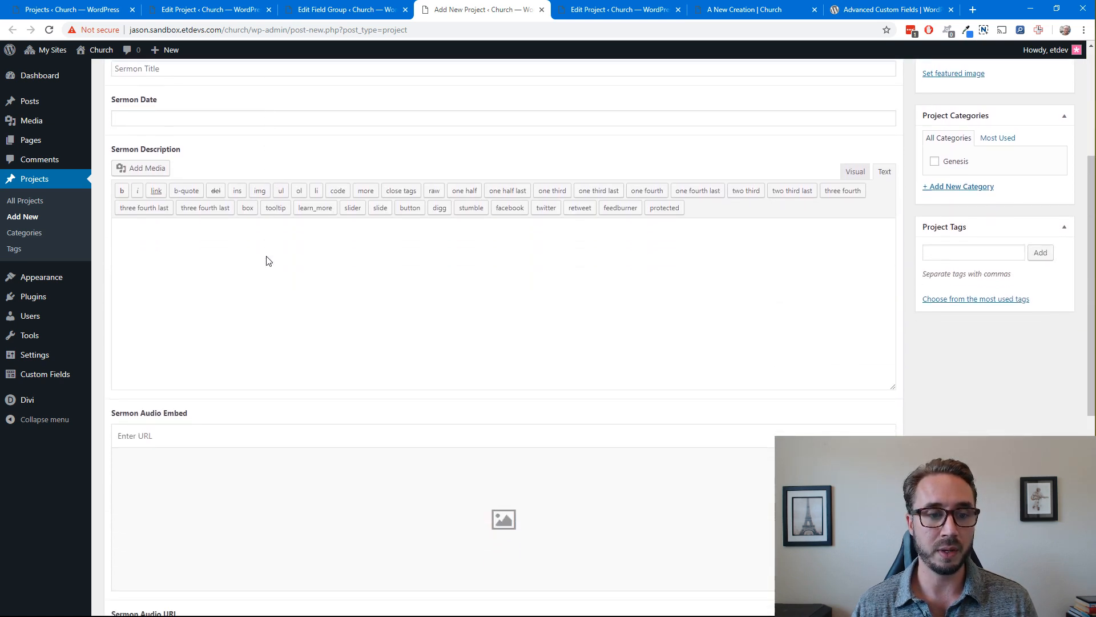
scroll(267, 257, up, 5)
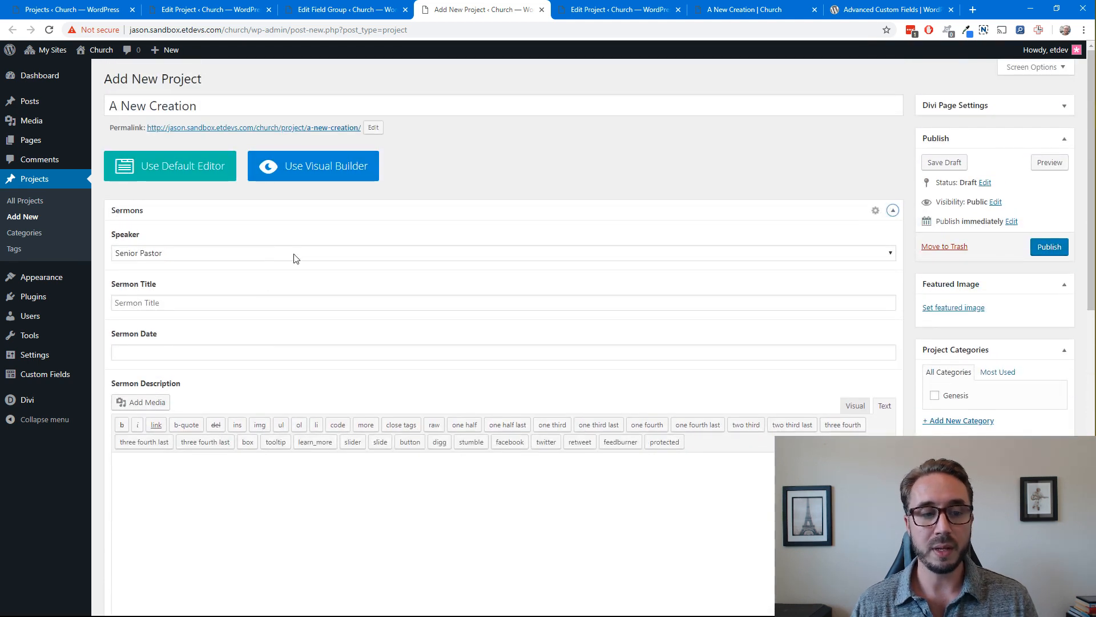
Enter "A New Creation" as the sermon title and set the sermon date to October 31, 2018
click(208, 304)
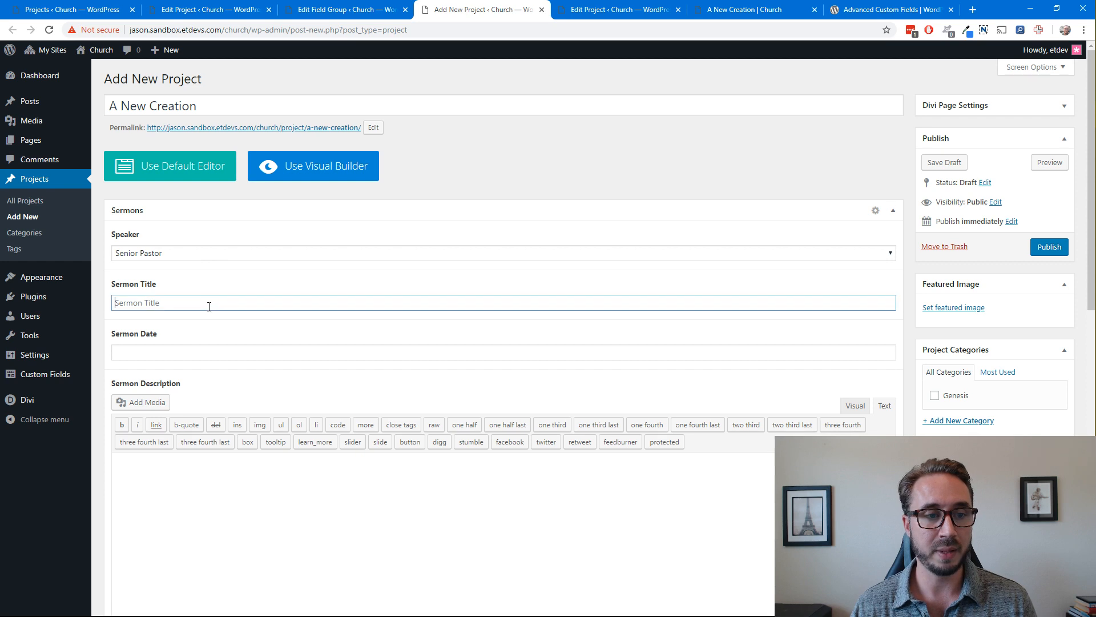
text(A )
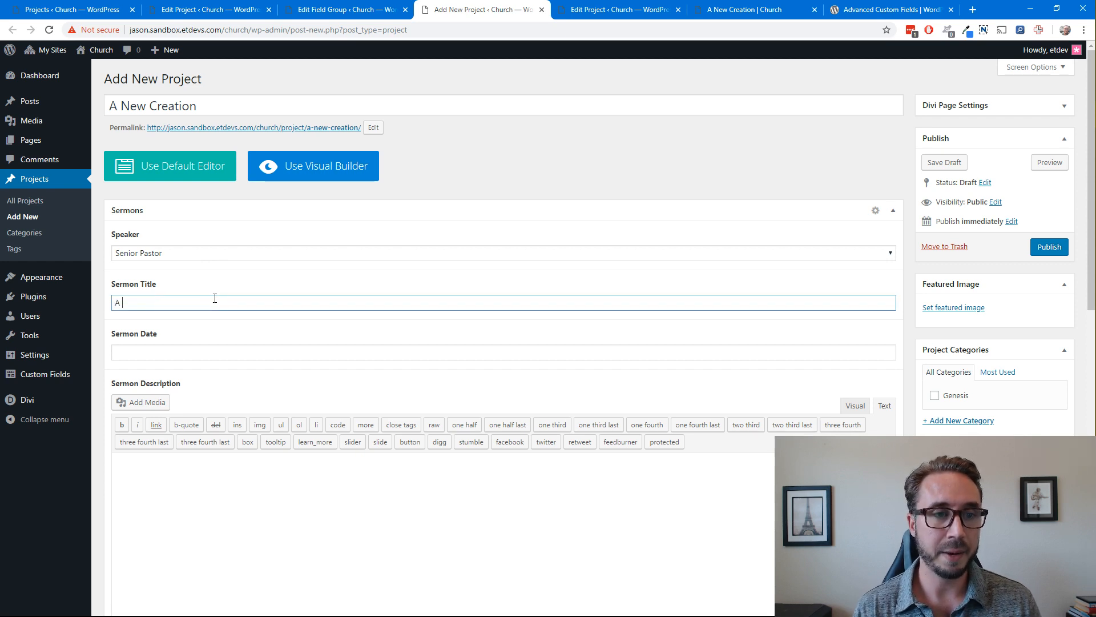
text(New Creation)
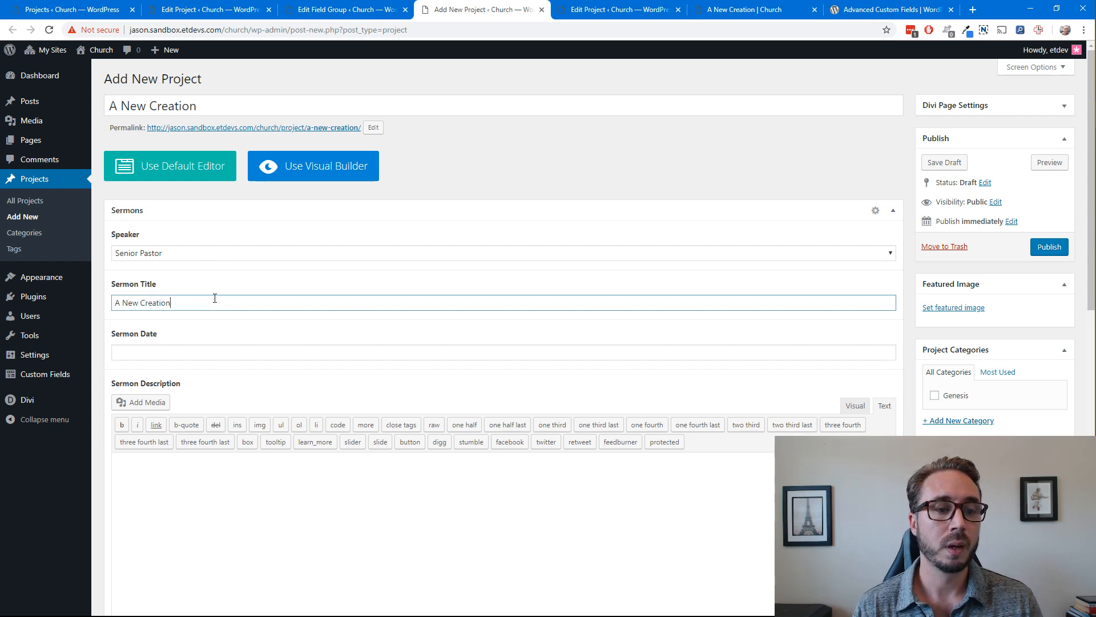
click(180, 354)
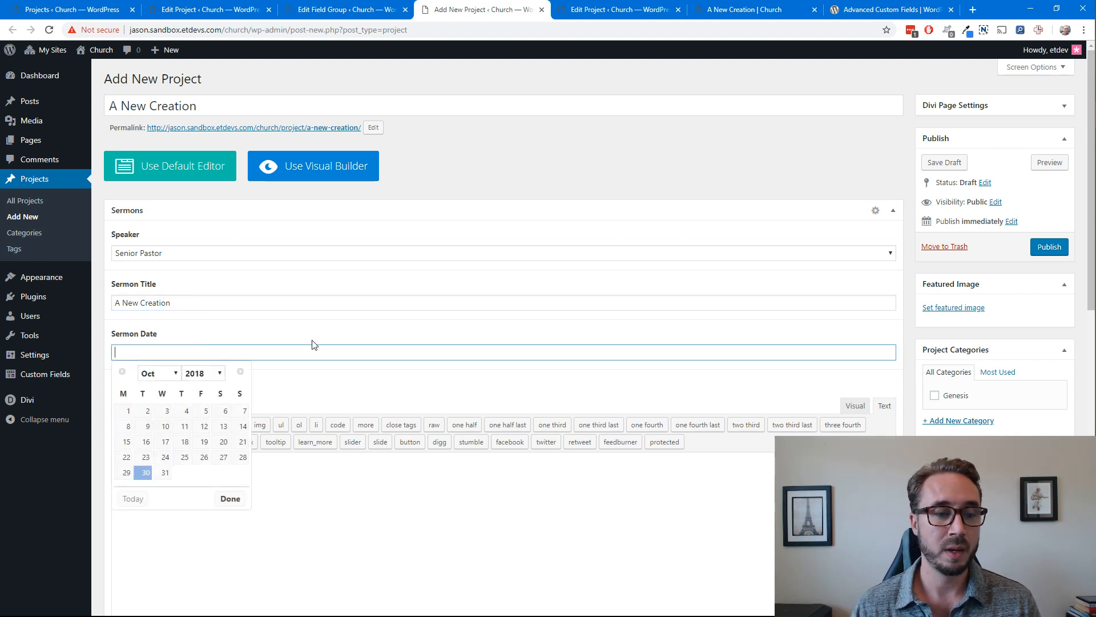
click(165, 473)
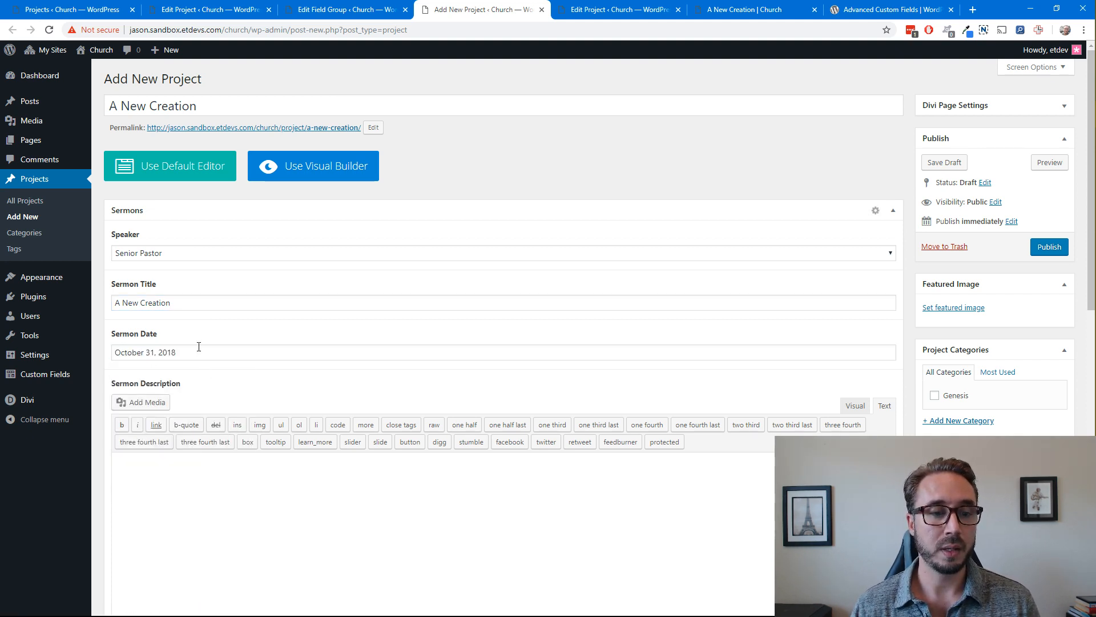
Enter "This is a description." as the sermon description
scroll(256, 387, down, 3)
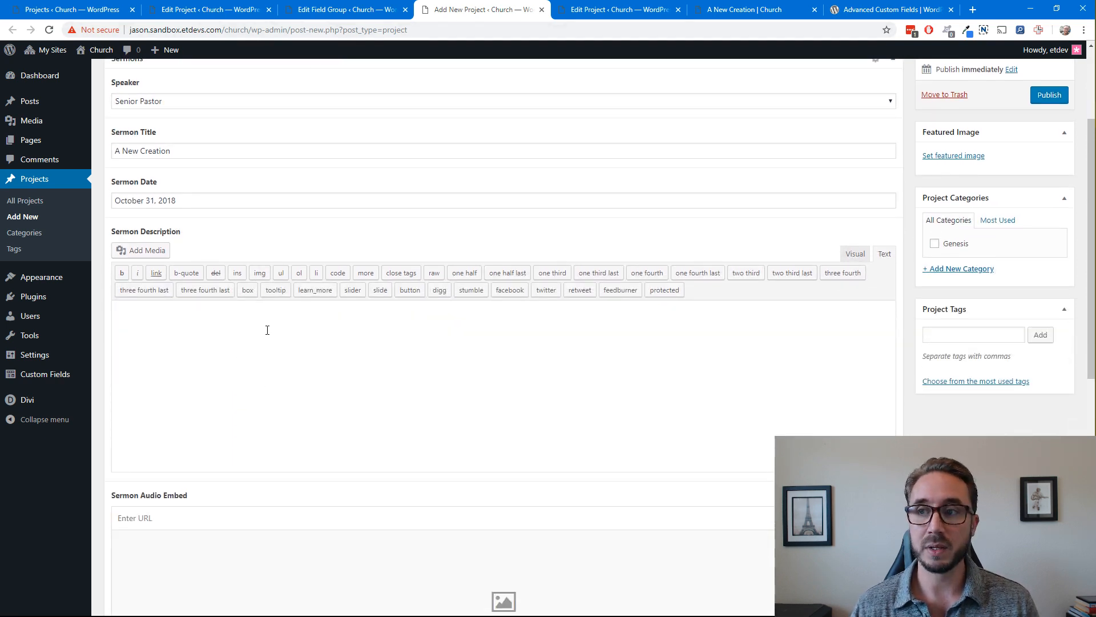
text(his )
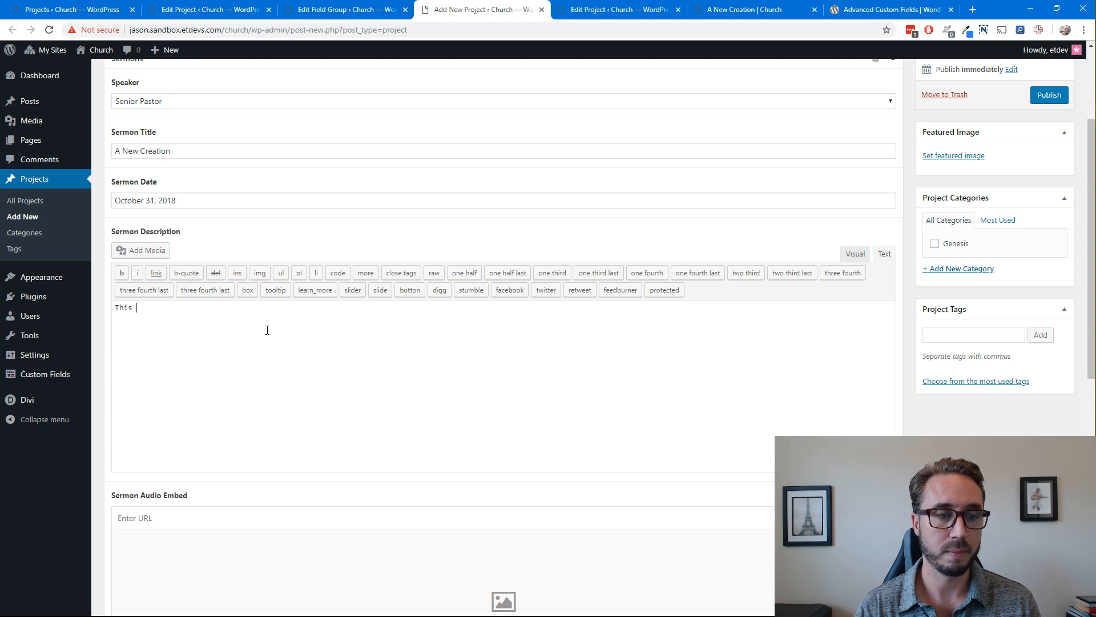
text(is a desc)
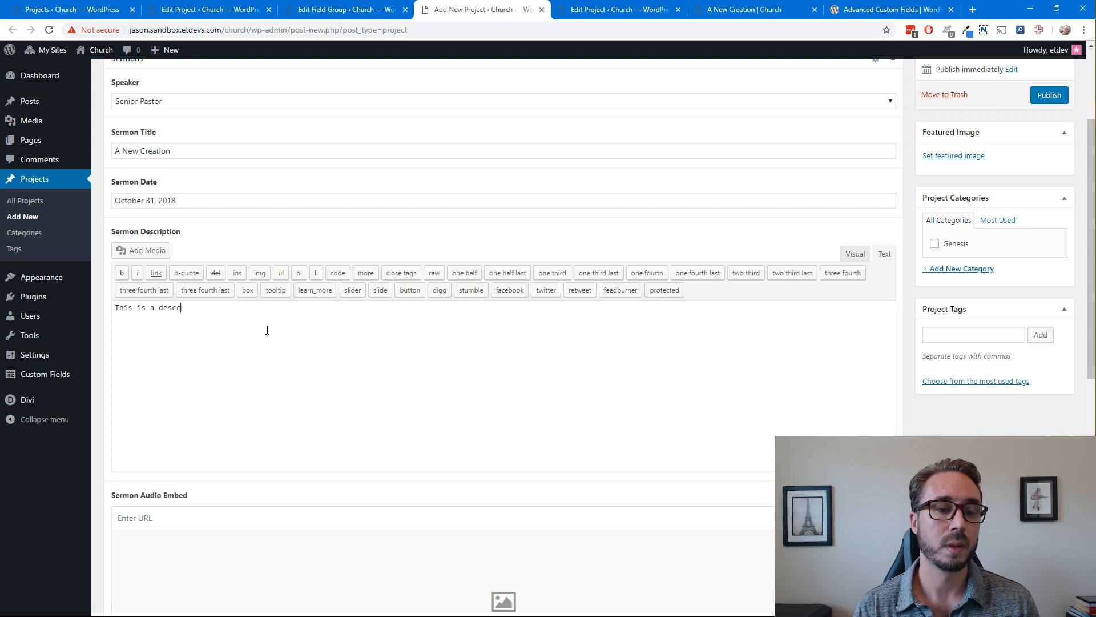
text(ription.)
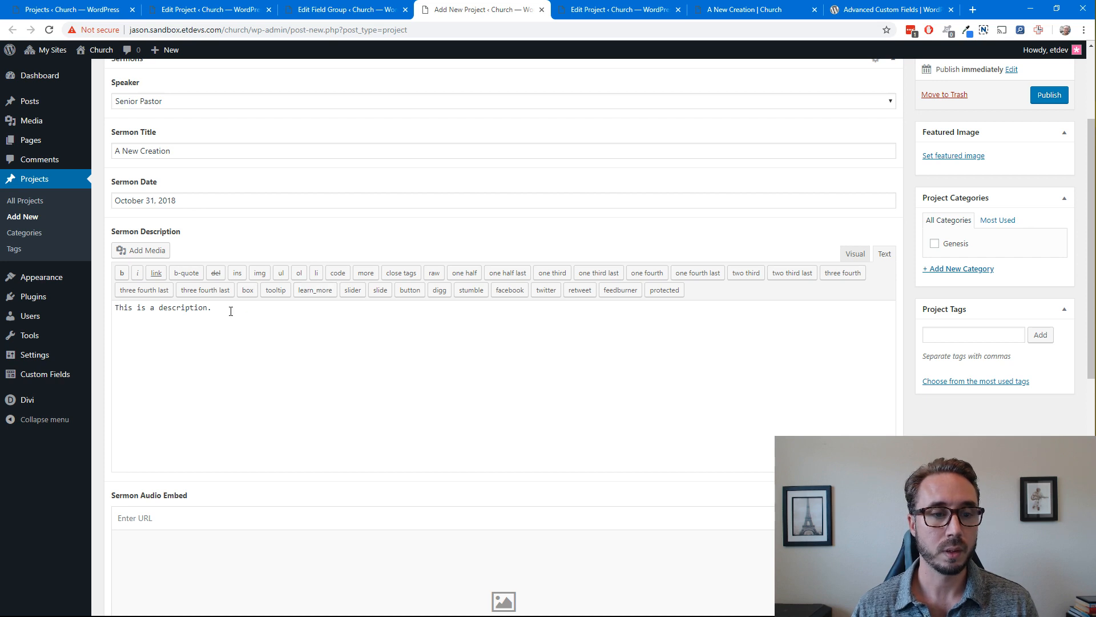
Open the media library in a separate browser tab, keeping the unsaved sermon project open
scroll(275, 339, down, 3)
click(198, 367)
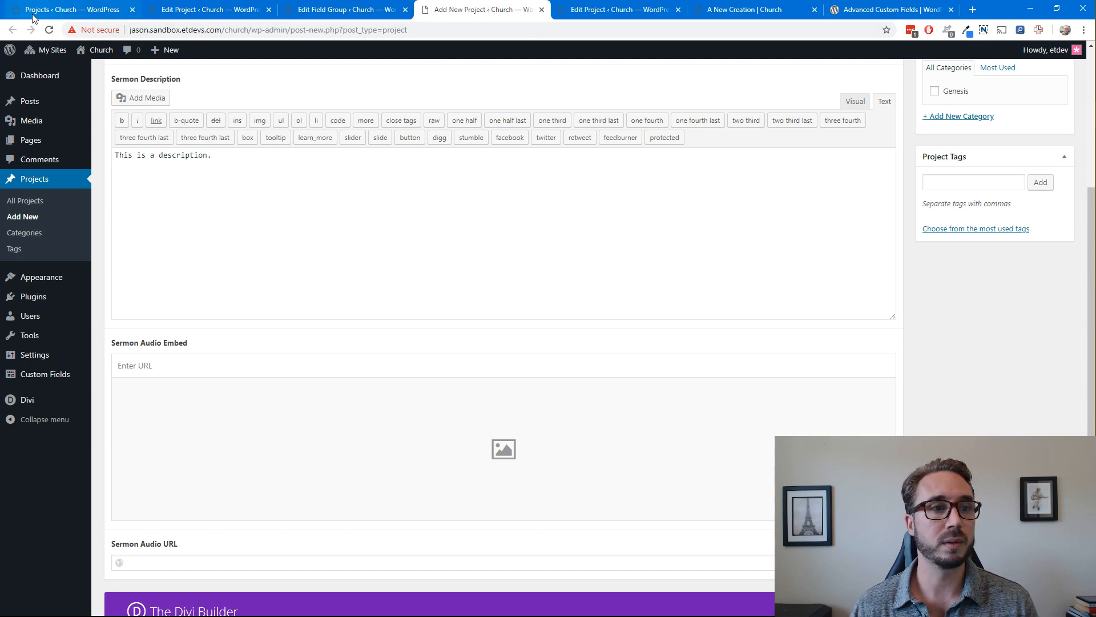
mouse_move(57, 121)
right_click(106, 127)
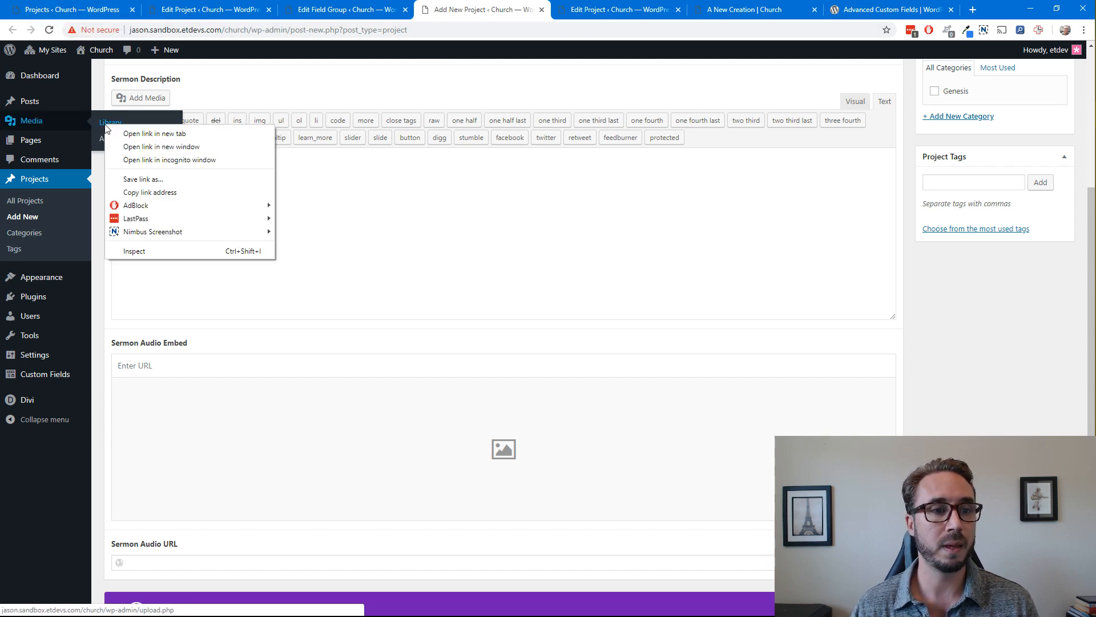
click(154, 133)
click(557, 11)
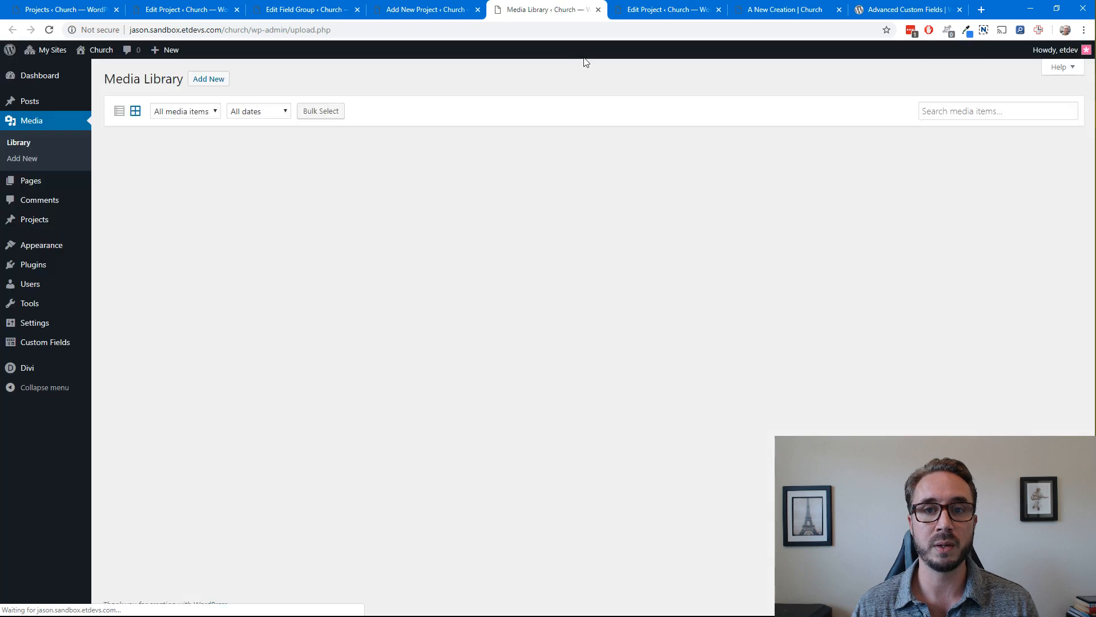
Copy the file URL of the mp3-file-2.mp3 audio from its attachment details
click(168, 180)
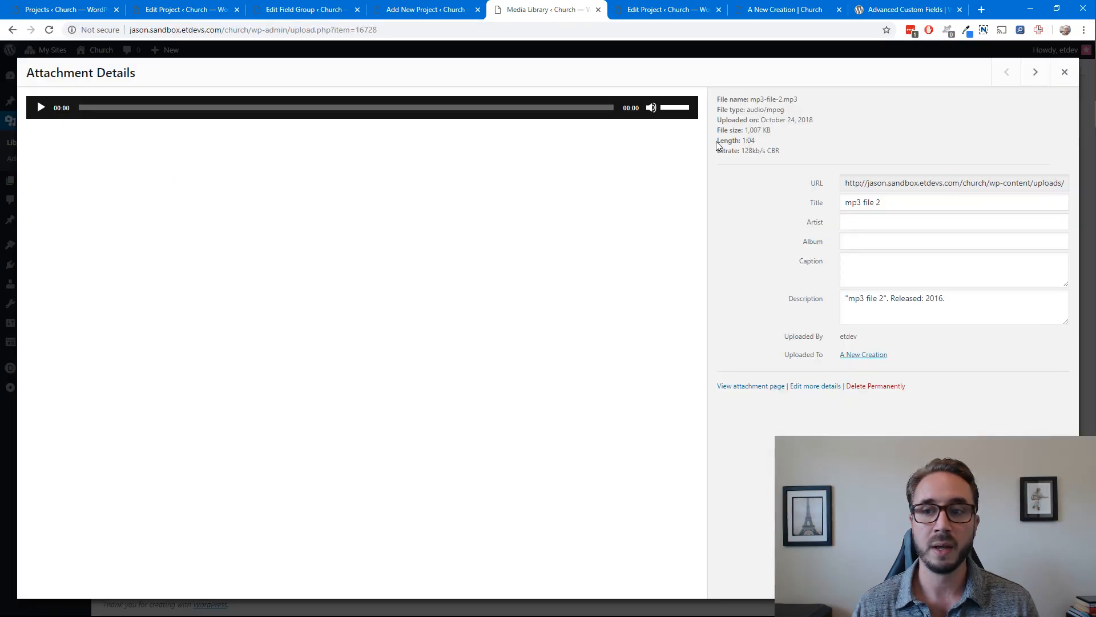
click(890, 184)
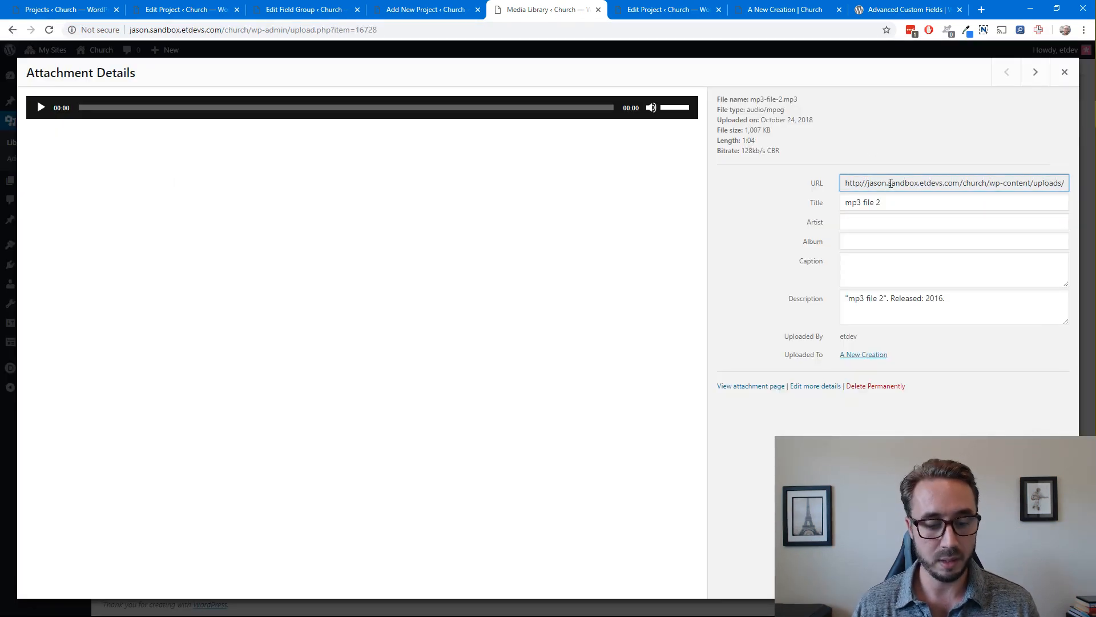
click(891, 184)
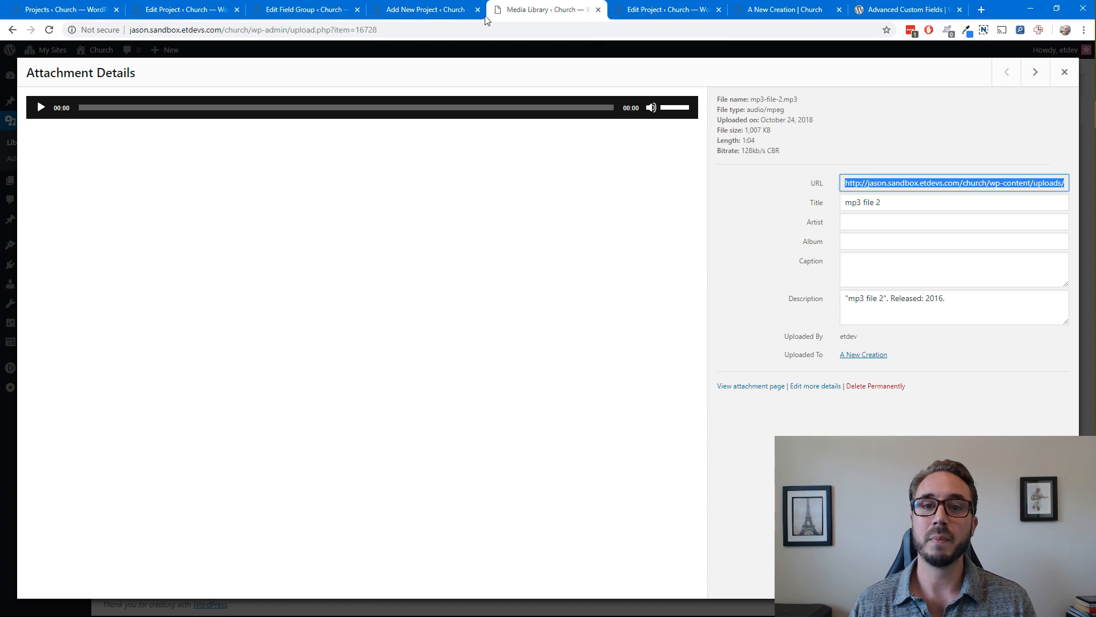
Paste the copied mp3-file-2.mp3 URL into both the Sermon Audio Embed and Sermon Audio URL fields of the new project
click(457, 19)
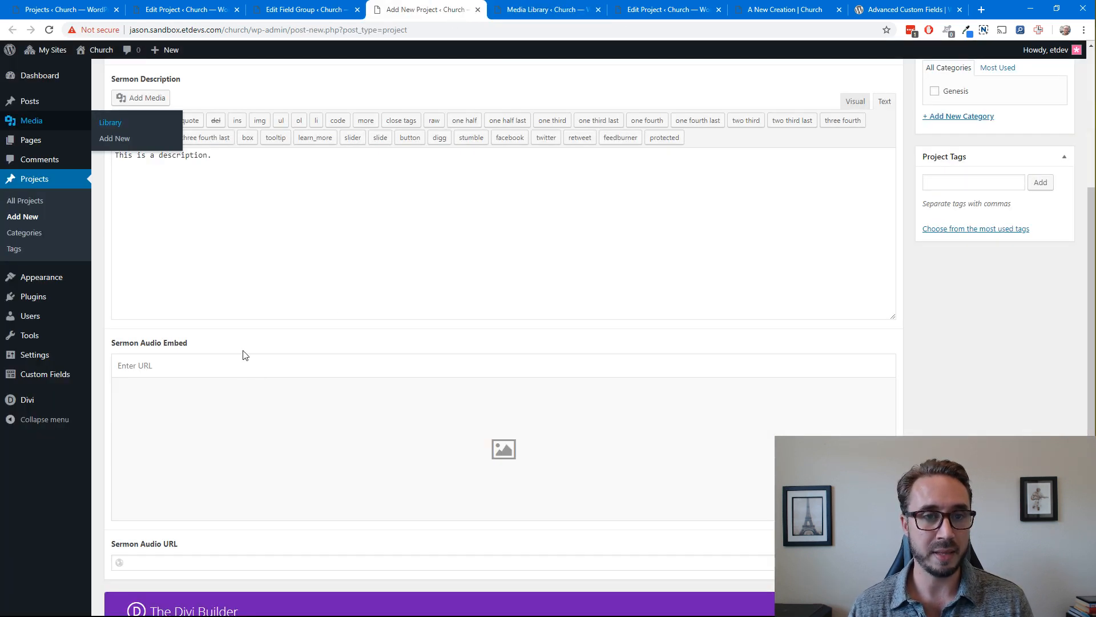
click(221, 366)
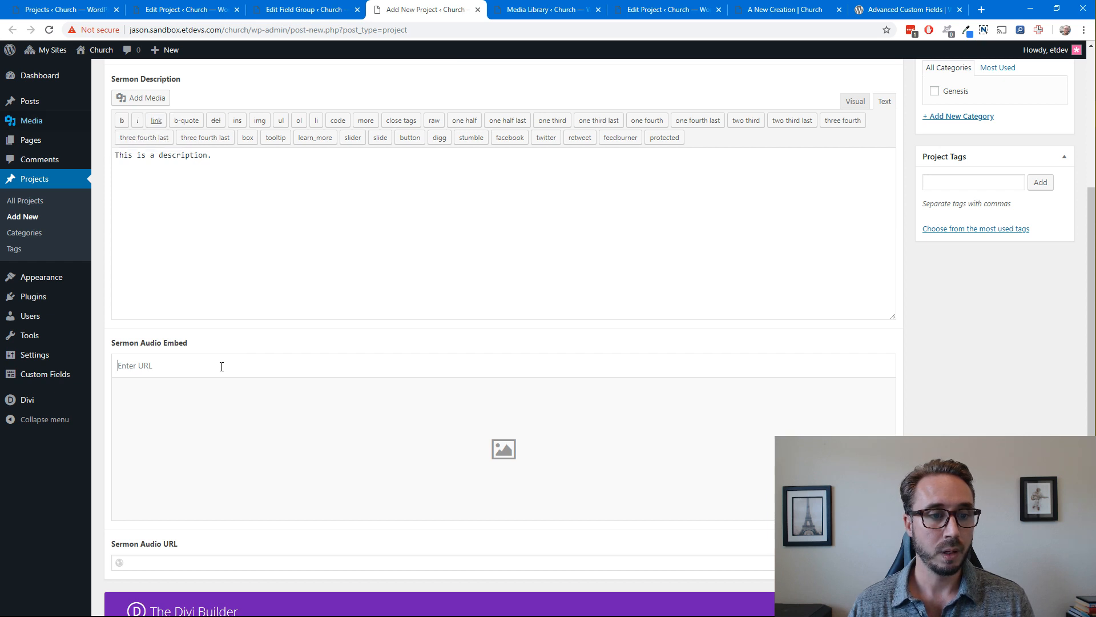
text(http://jason.sandbox.etdevs.com/church/wp-content/uploads/sites/49/2018/10/mp3-file-2.mp3)
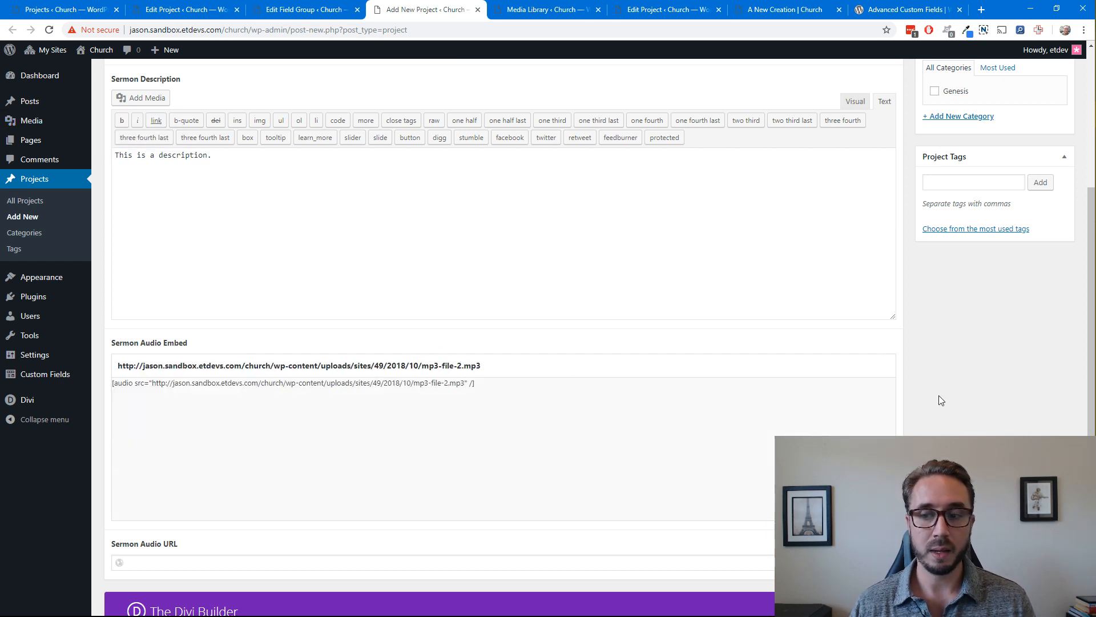
scroll(680, 388, down, 3)
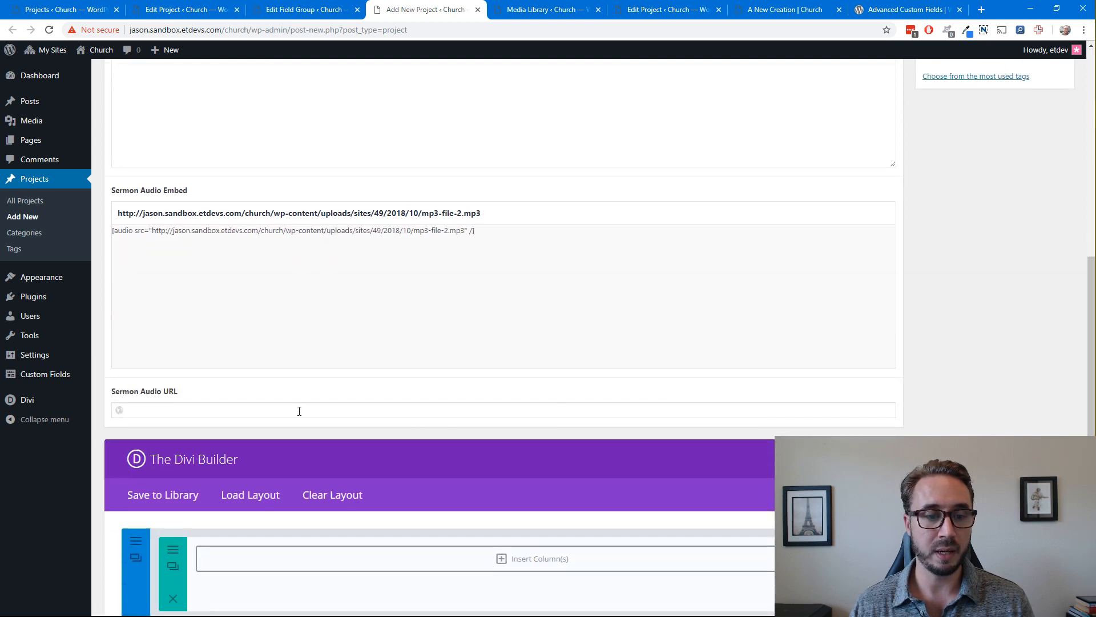
click(298, 409)
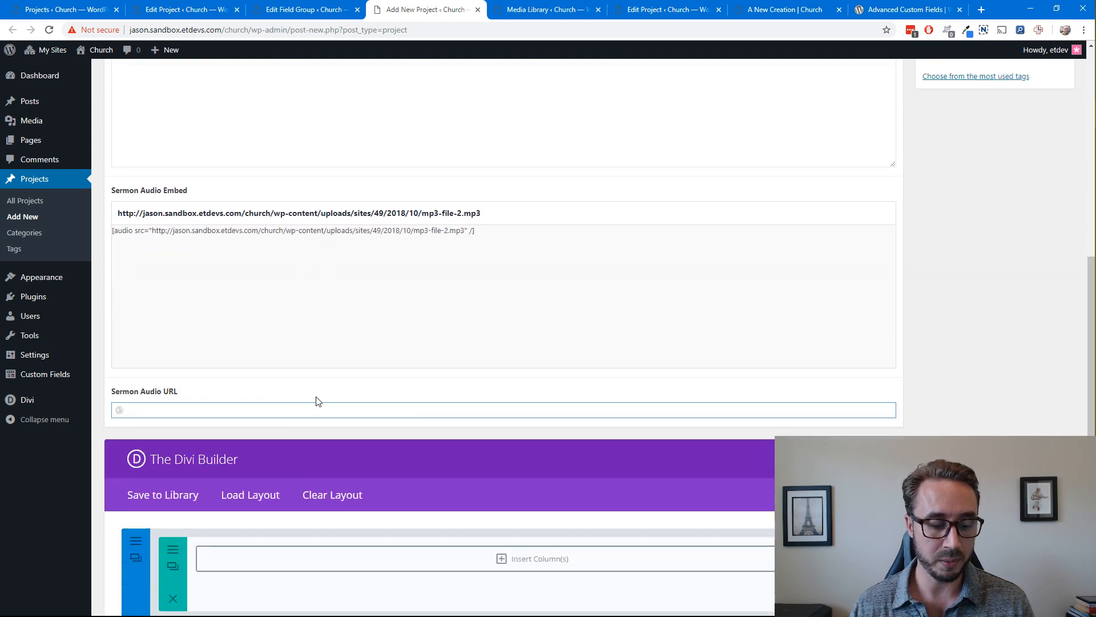
text(http://jason.sandbox.etdevs.com/church/wp-content/uploads/sites/49/2018/10/mp3-file-2.mp3)
click(919, 370)
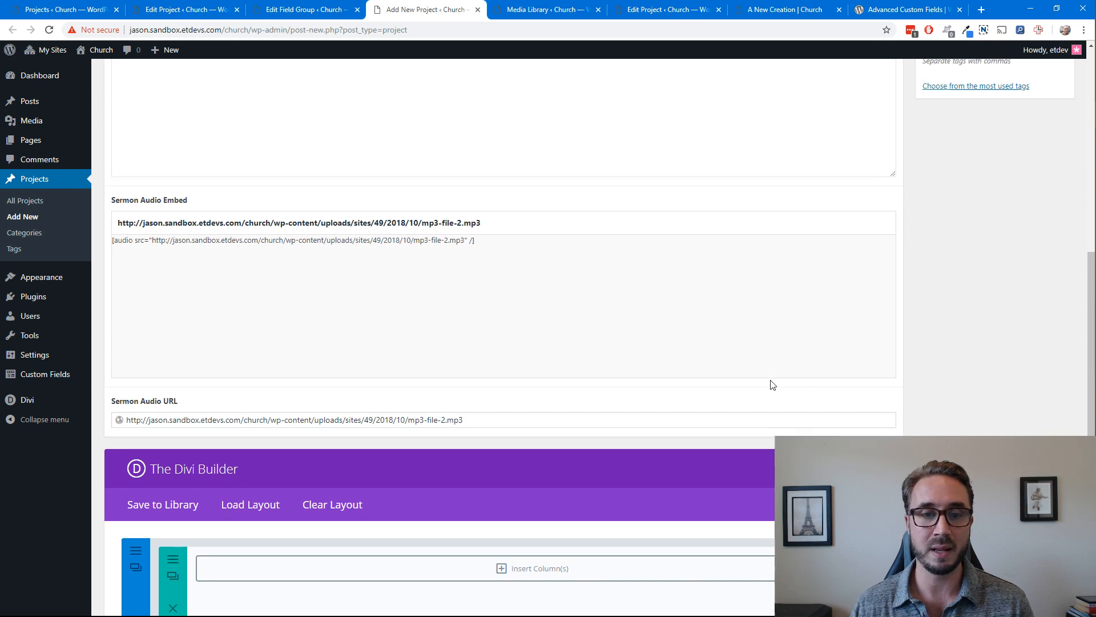
Review the completed sermon fields and publish the A New Creation project
scroll(752, 384, up, 8)
scroll(749, 390, down, 7)
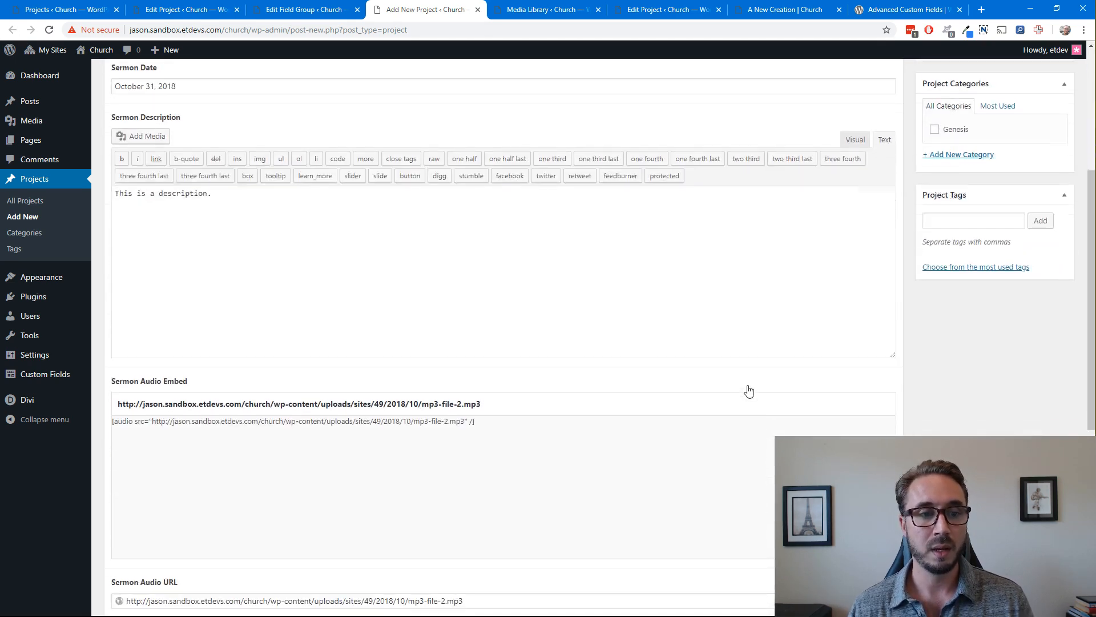
scroll(749, 386, up, 3)
scroll(748, 386, up, 3)
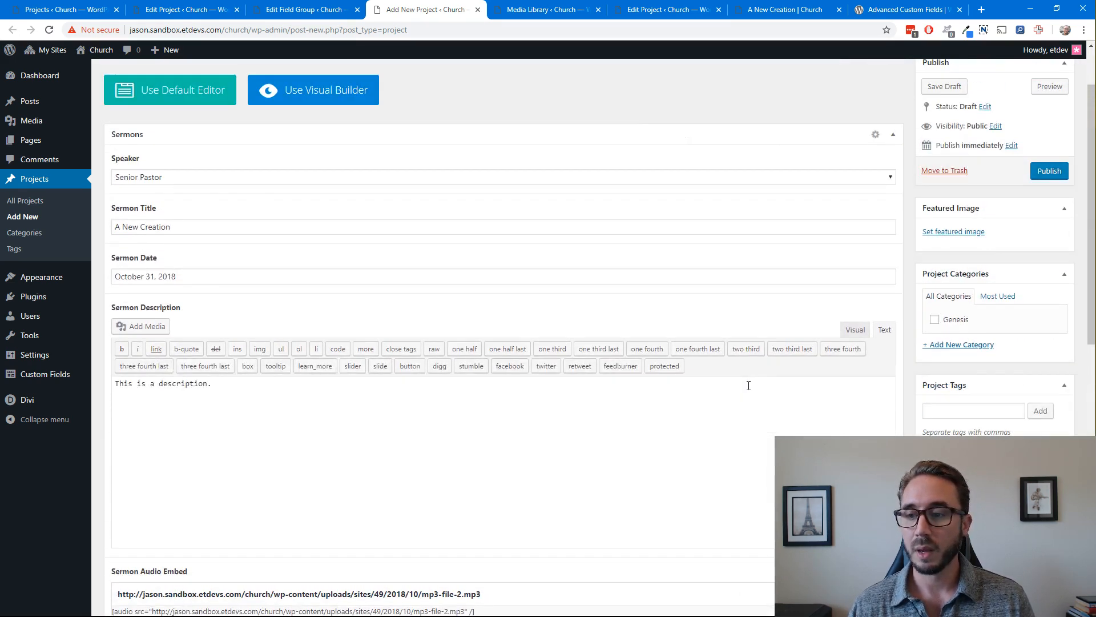
scroll(748, 385, down, 5)
scroll(912, 331, up, 6)
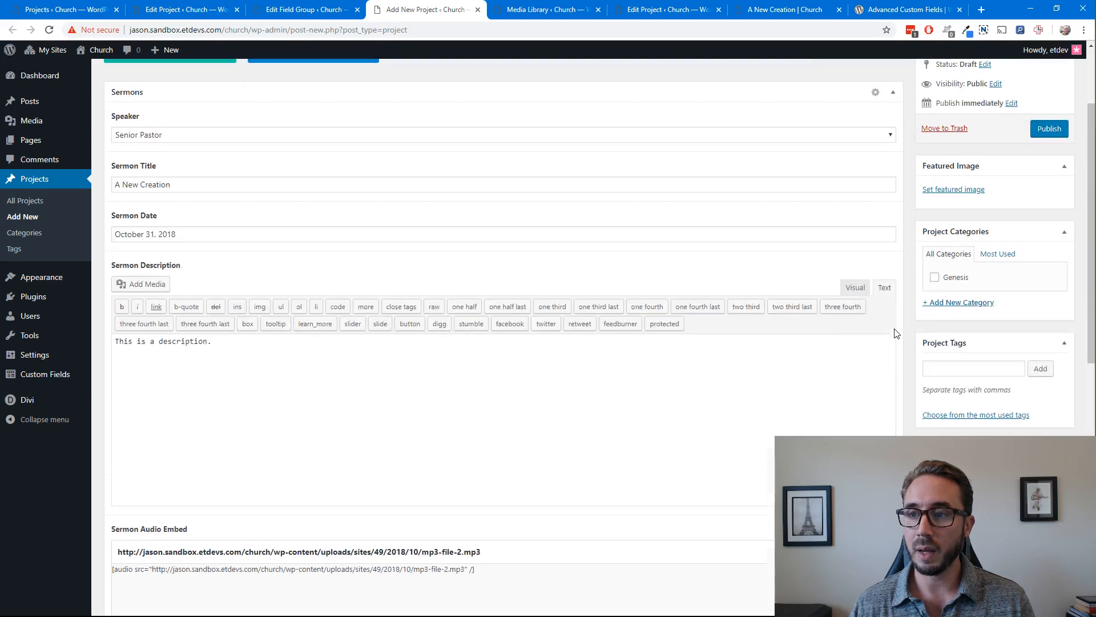
scroll(912, 320, up, 2)
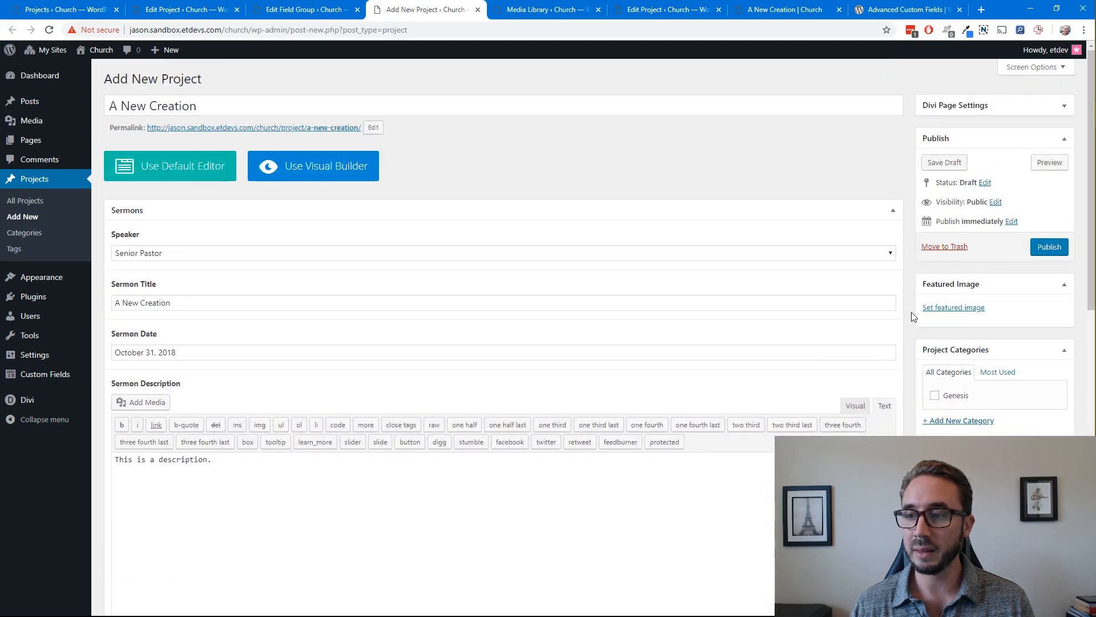
click(1051, 249)
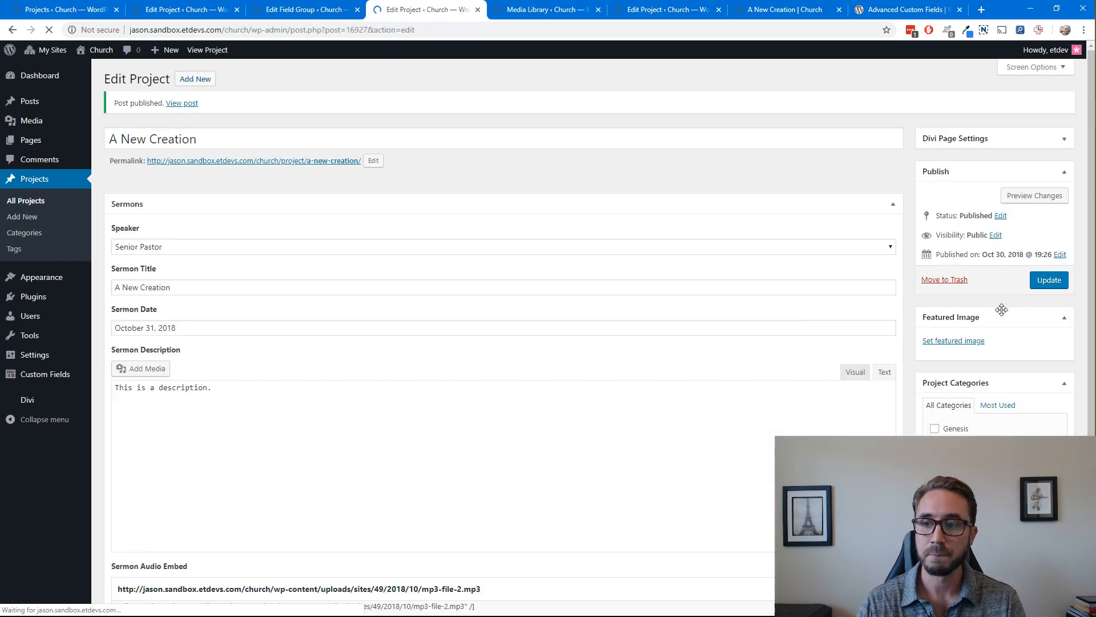
double_click(907, 182)
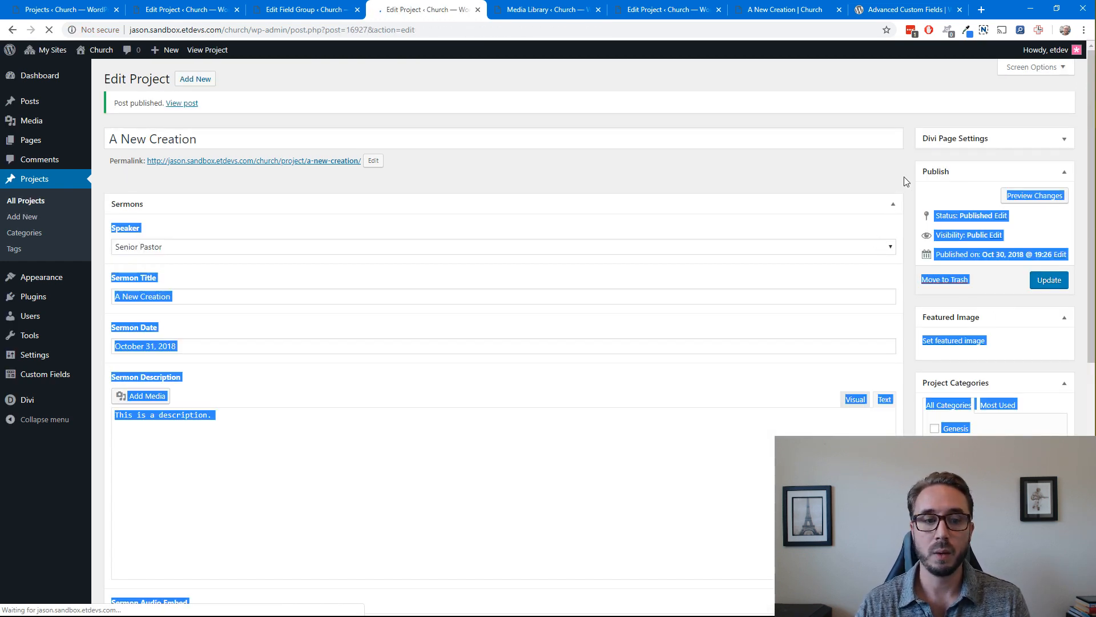
Set church-19.jpg, the image of cupped hands, as the project's featured image and update the project
scroll(909, 181, down, 3)
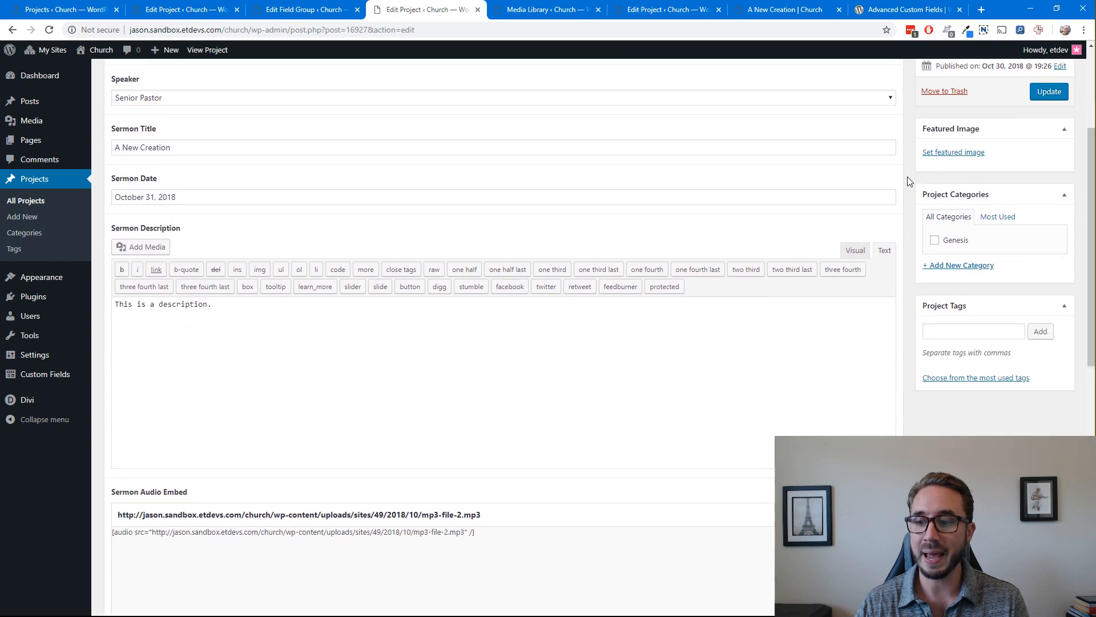
scroll(909, 178, up, 3)
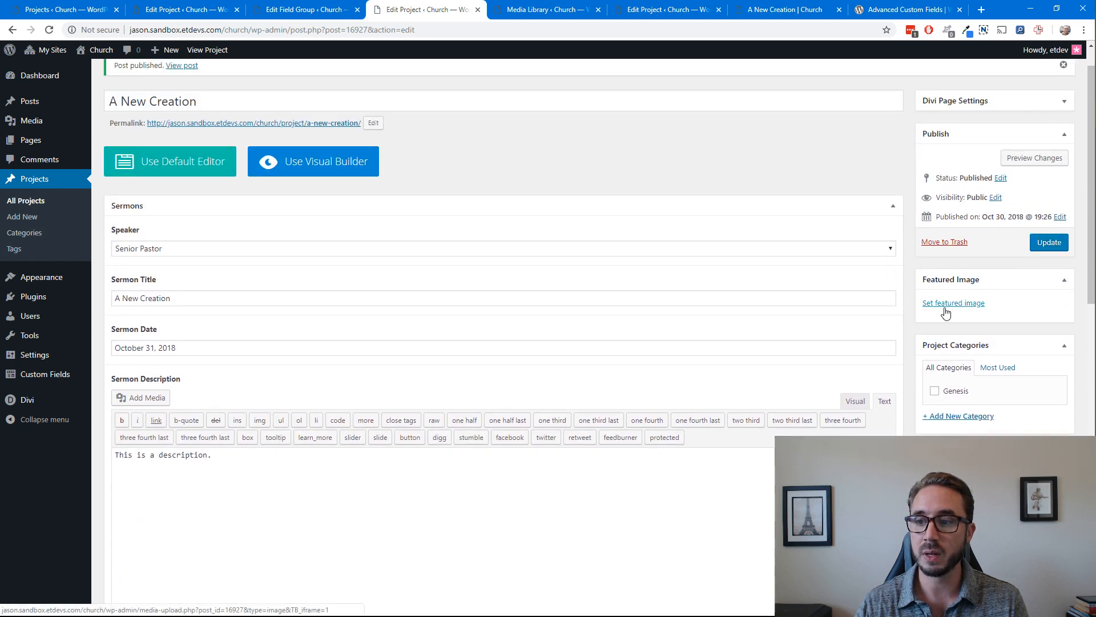
click(946, 308)
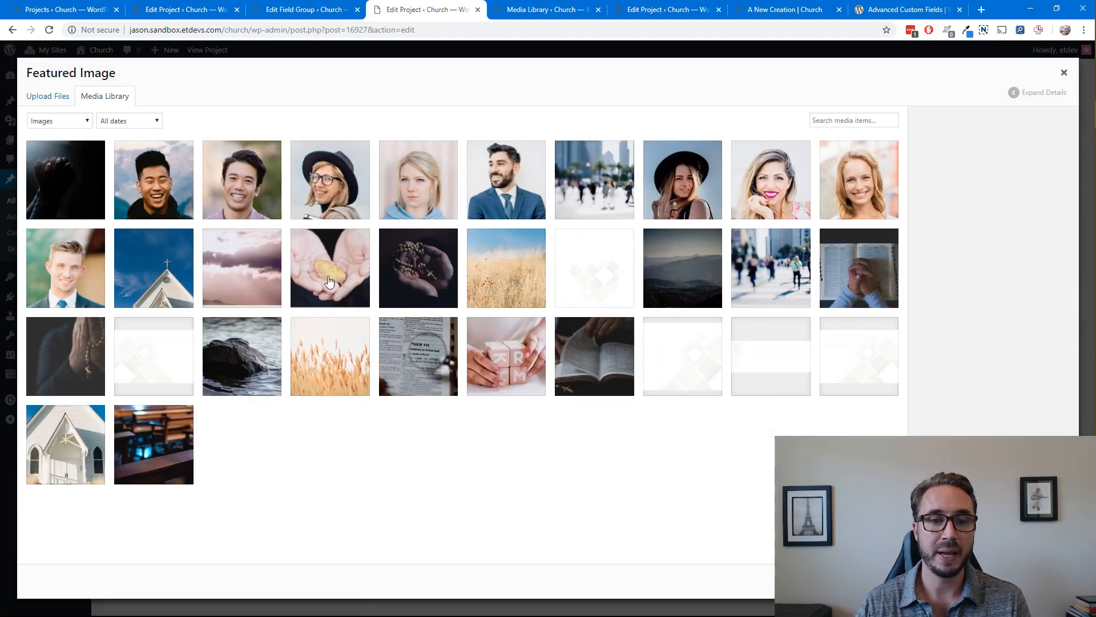
click(330, 281)
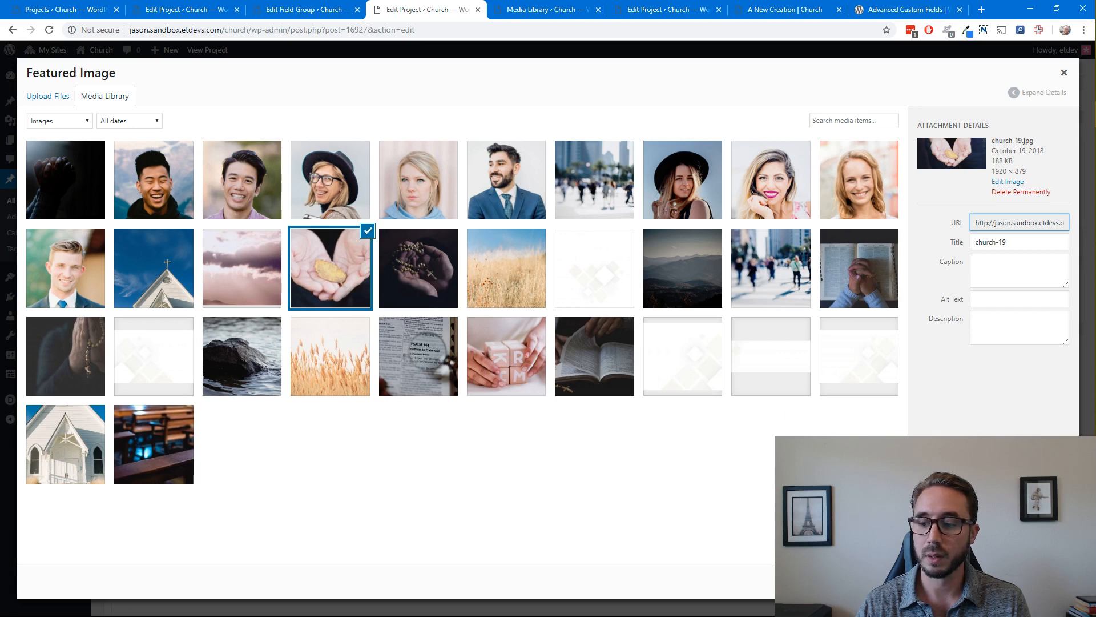
click(1033, 580)
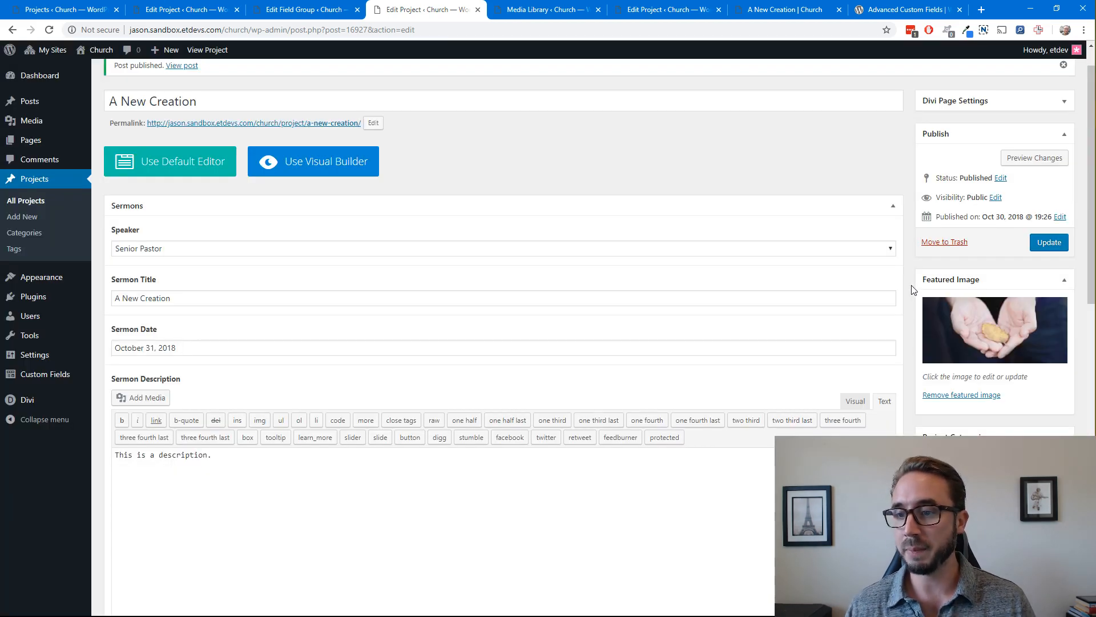
scroll(911, 289, down, 2)
scroll(912, 289, up, 3)
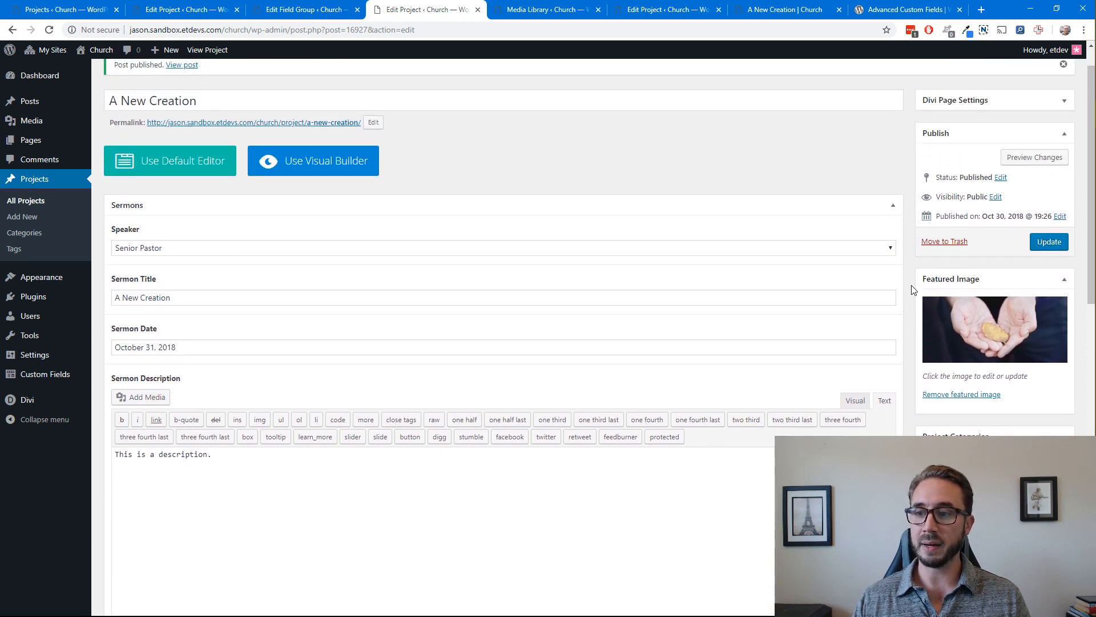
click(1044, 245)
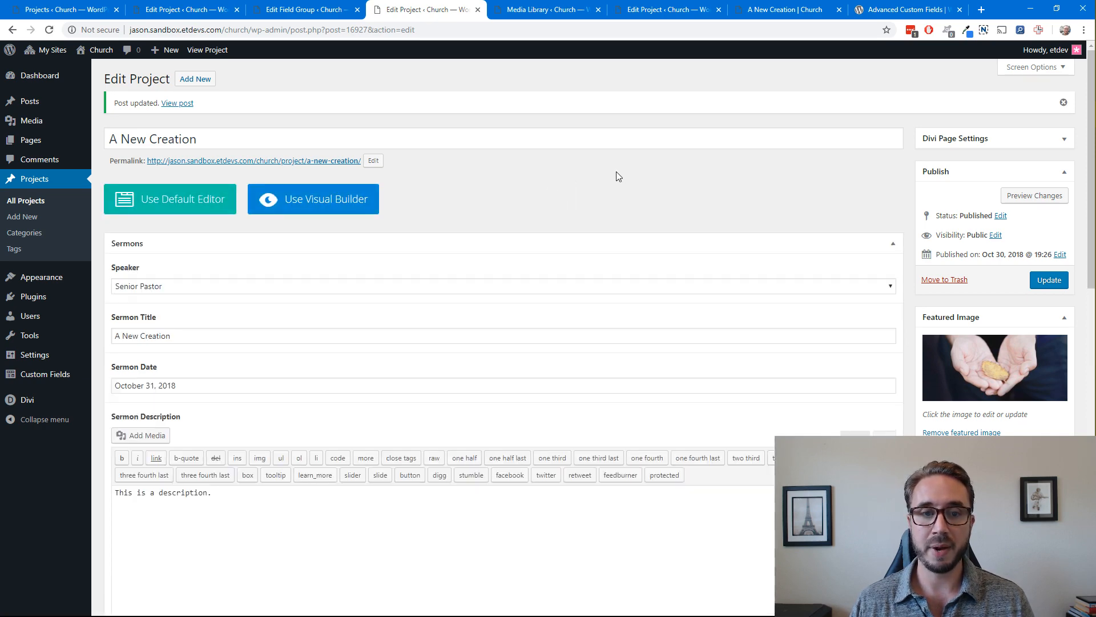
Launch the Visual Builder for the project and choose to start from a premade layout
scroll(615, 174, down, 6)
scroll(617, 172, down, 5)
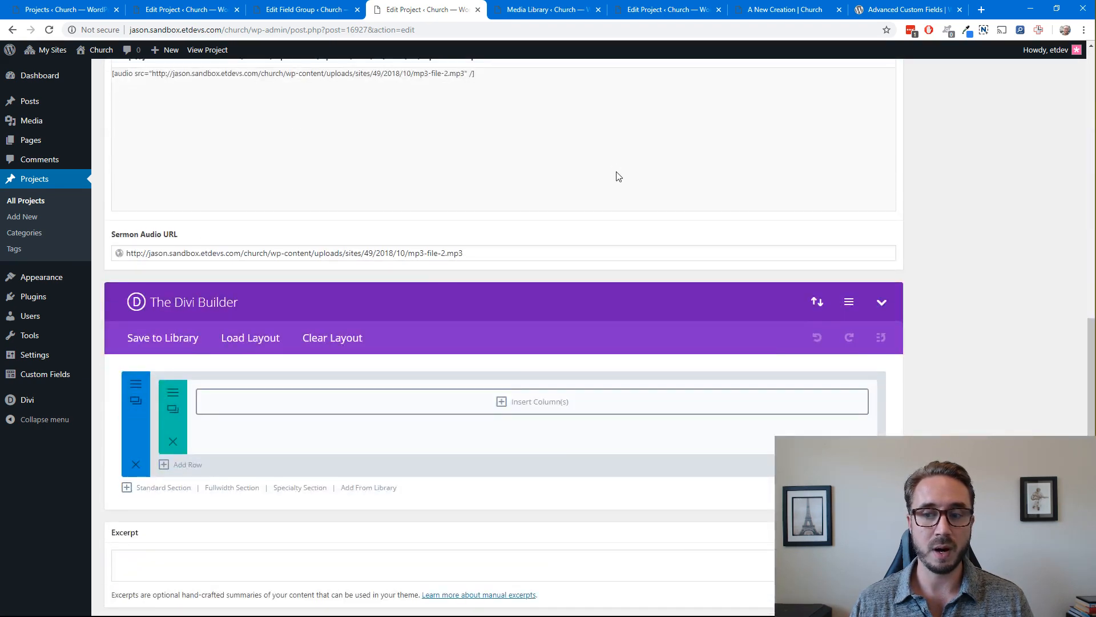
scroll(617, 171, up, 6)
scroll(617, 175, up, 5)
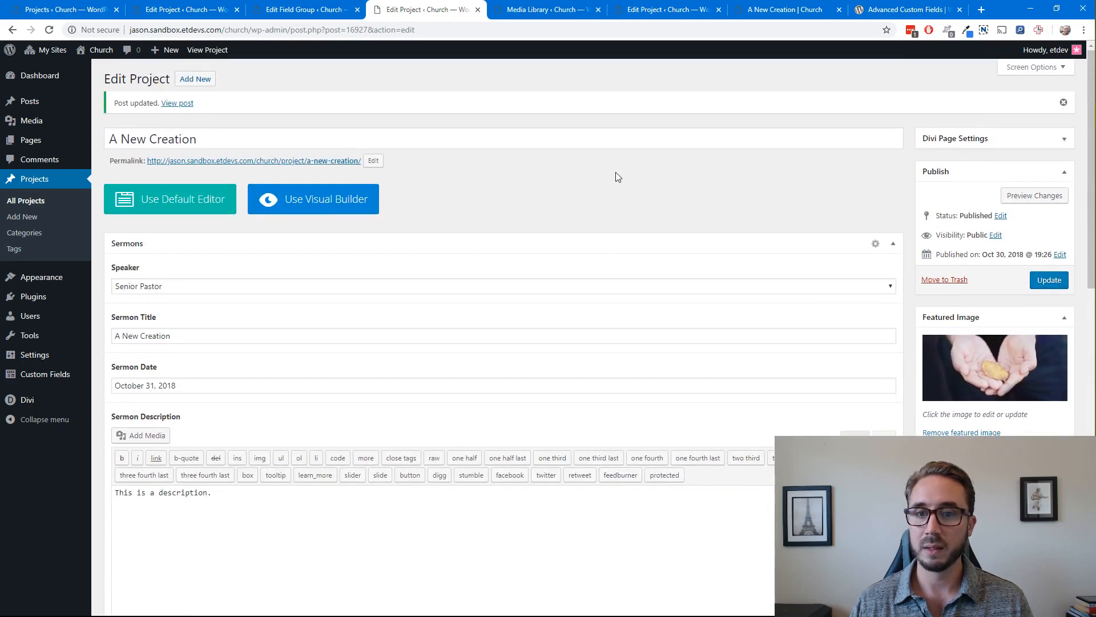
click(343, 210)
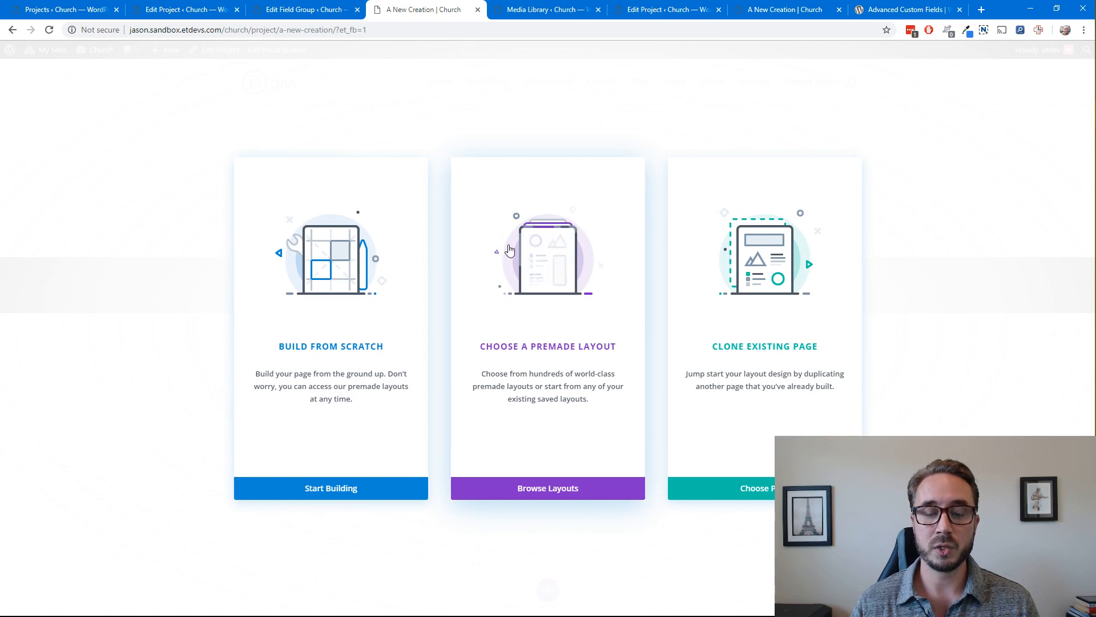
click(538, 252)
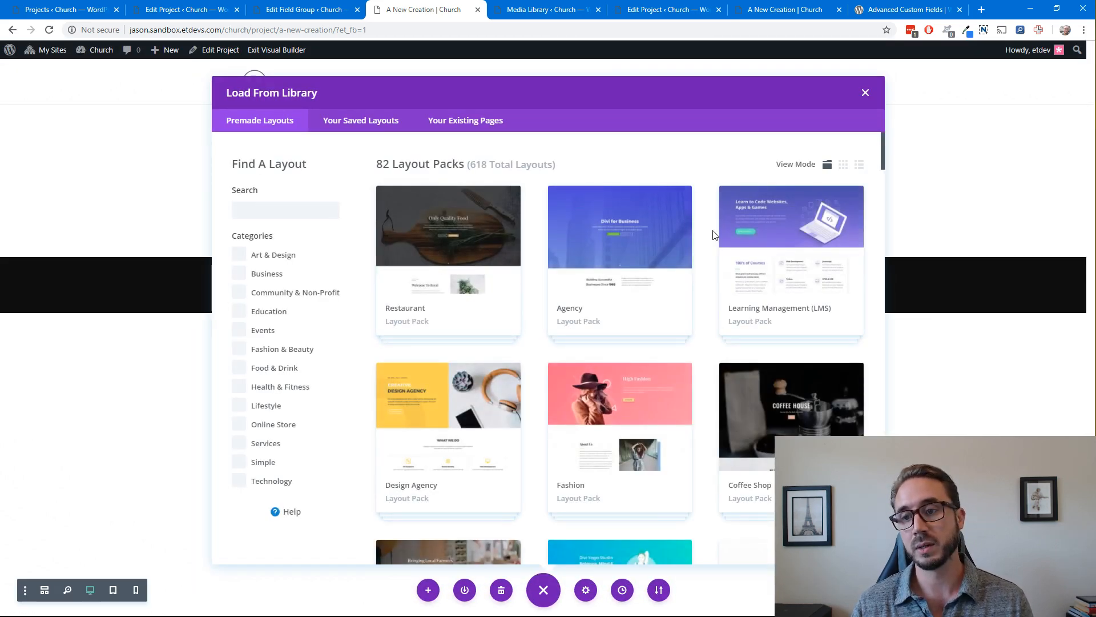
Load the Blog layout from the Church layout pack onto the project page
scroll(713, 234, down, 15)
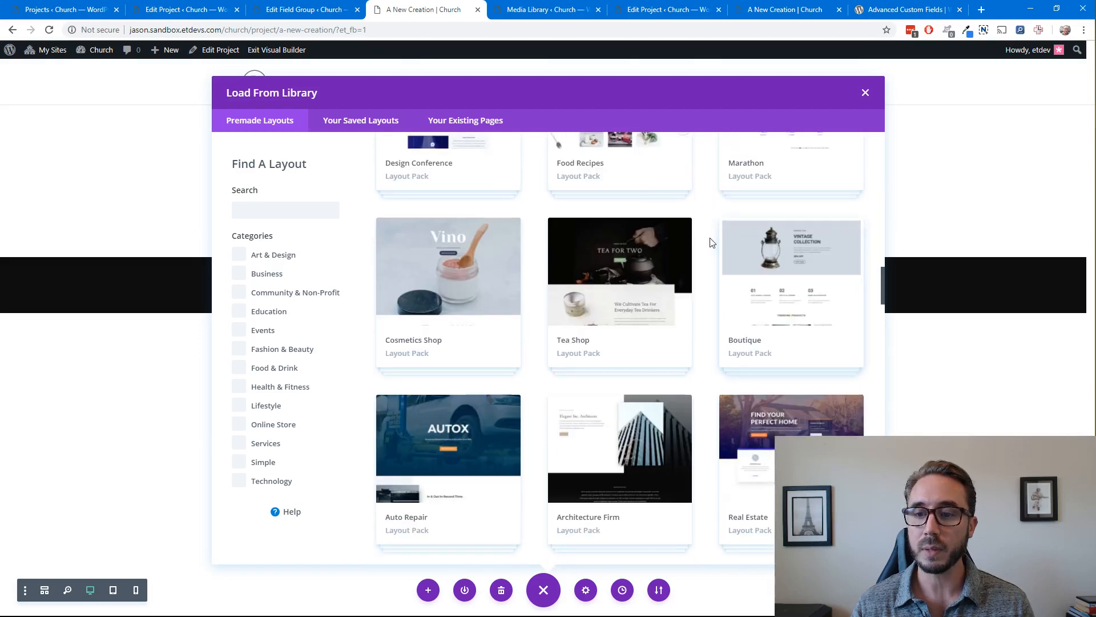
scroll(710, 239, down, 10)
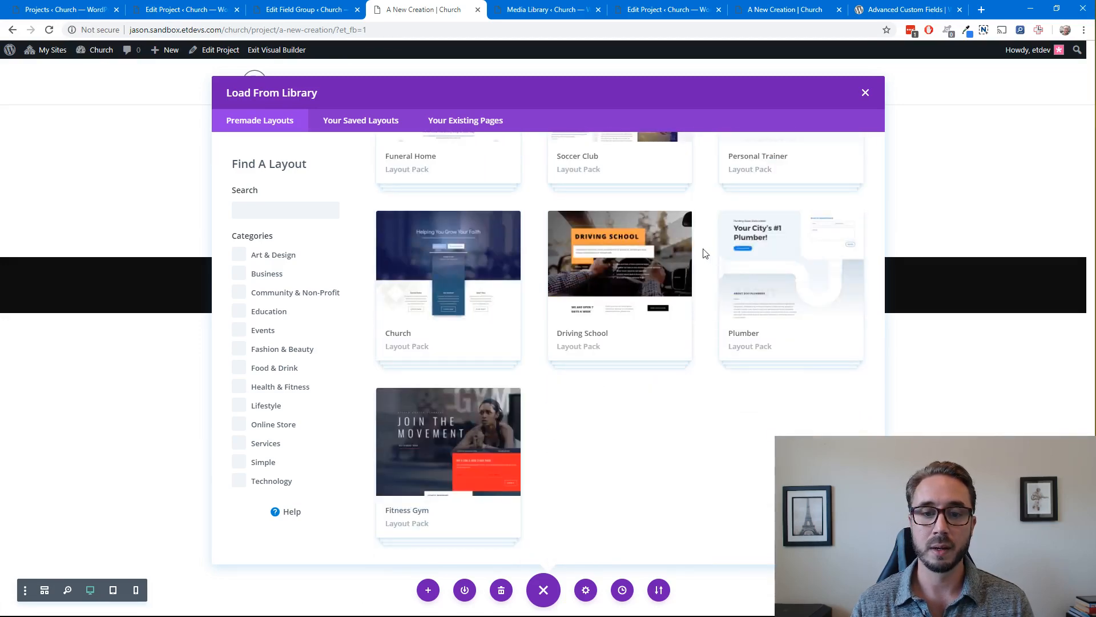
click(460, 264)
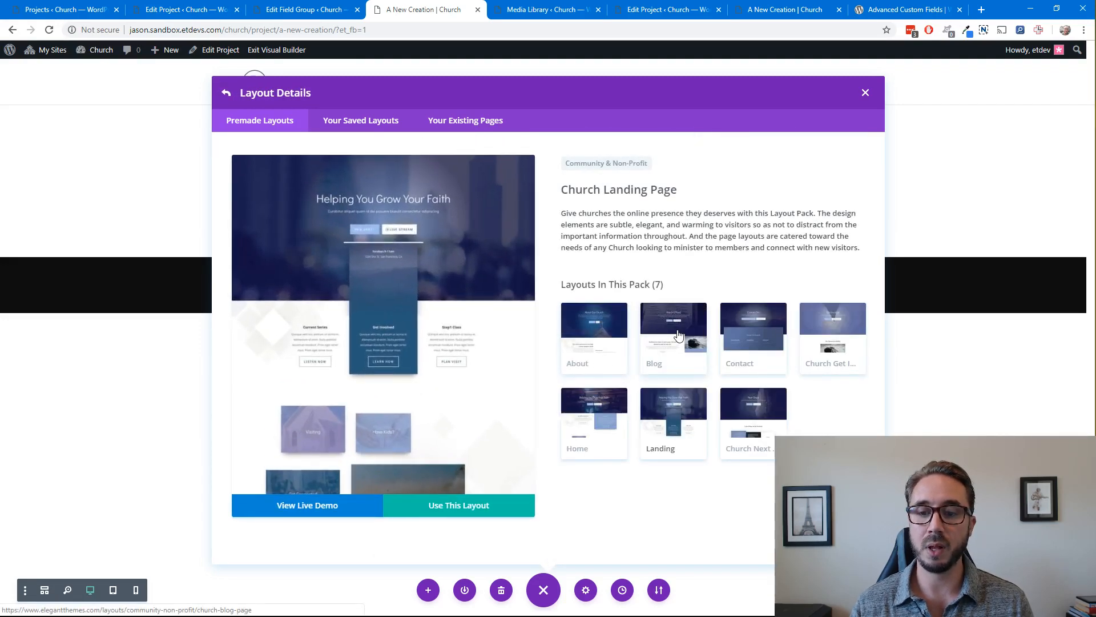
click(678, 335)
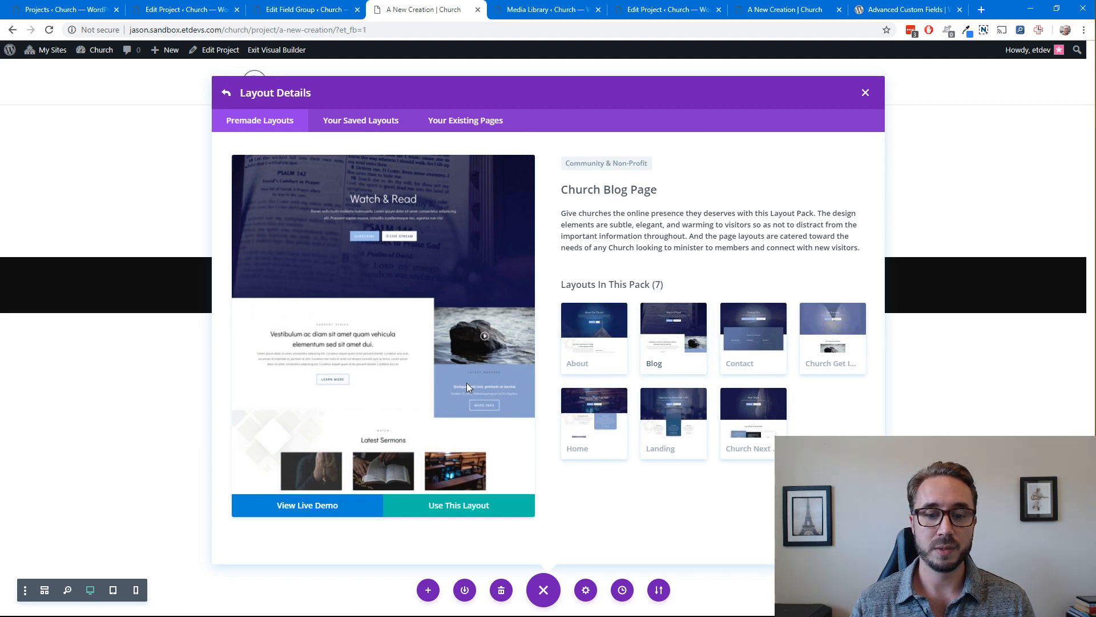
click(460, 509)
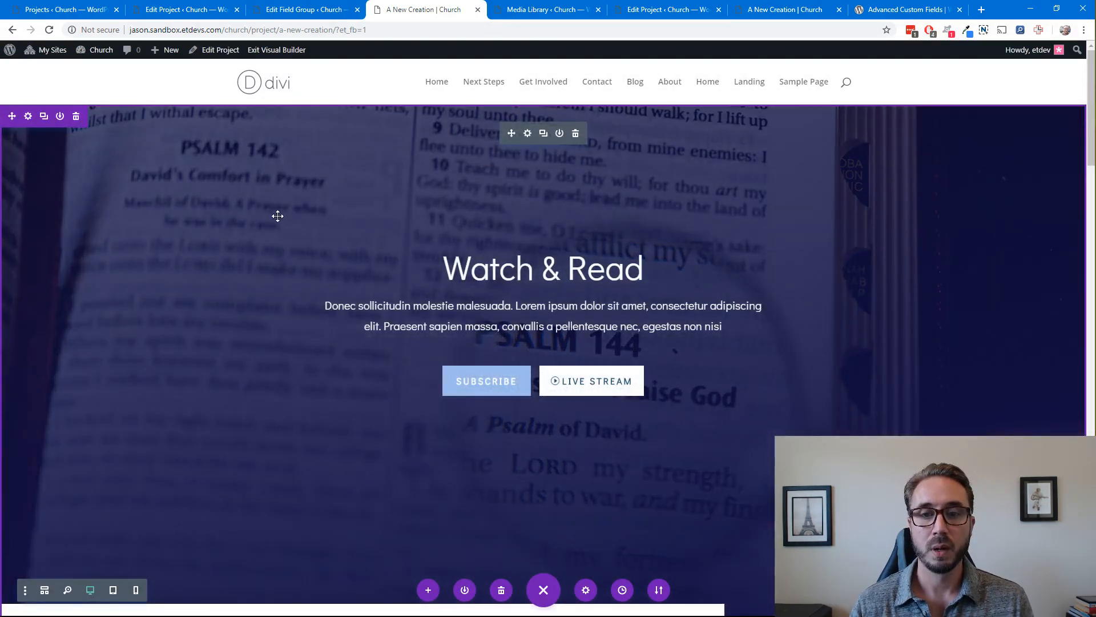
scroll(257, 314, down, 7)
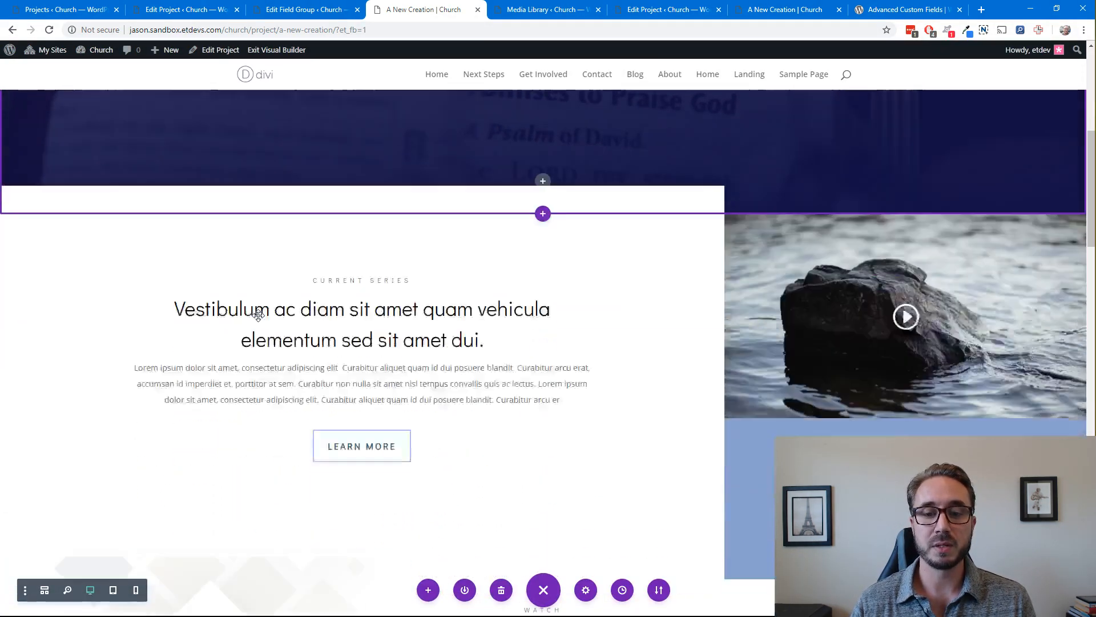
Delete the Current Series, Live Stream Current Sermon, and News & Stories sections from the page
scroll(257, 314, up, 2)
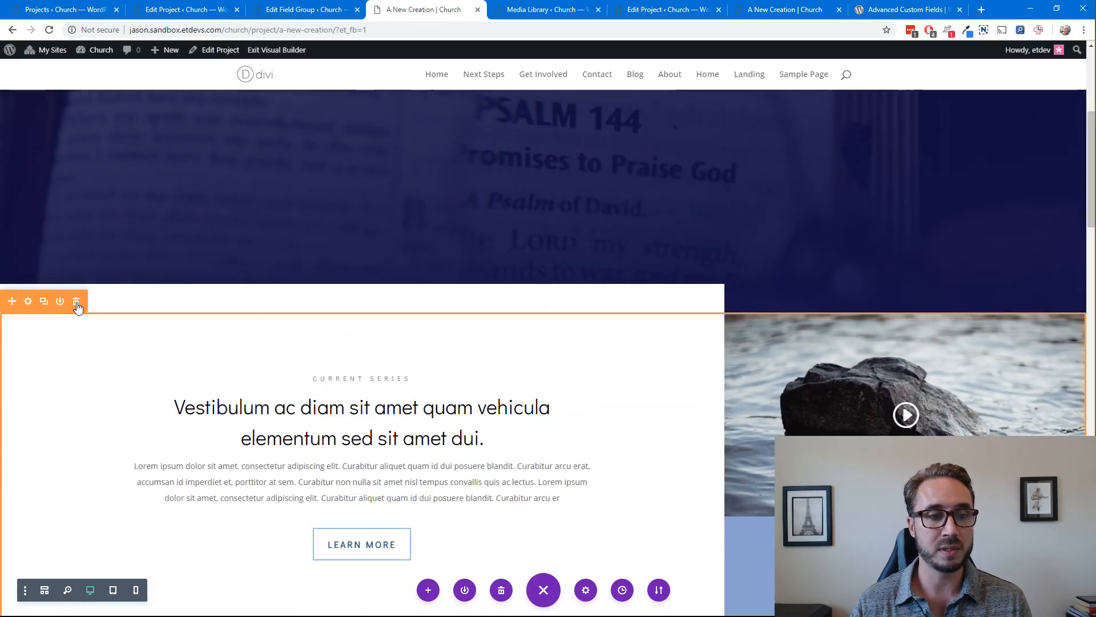
click(76, 302)
scroll(358, 301, down, 4)
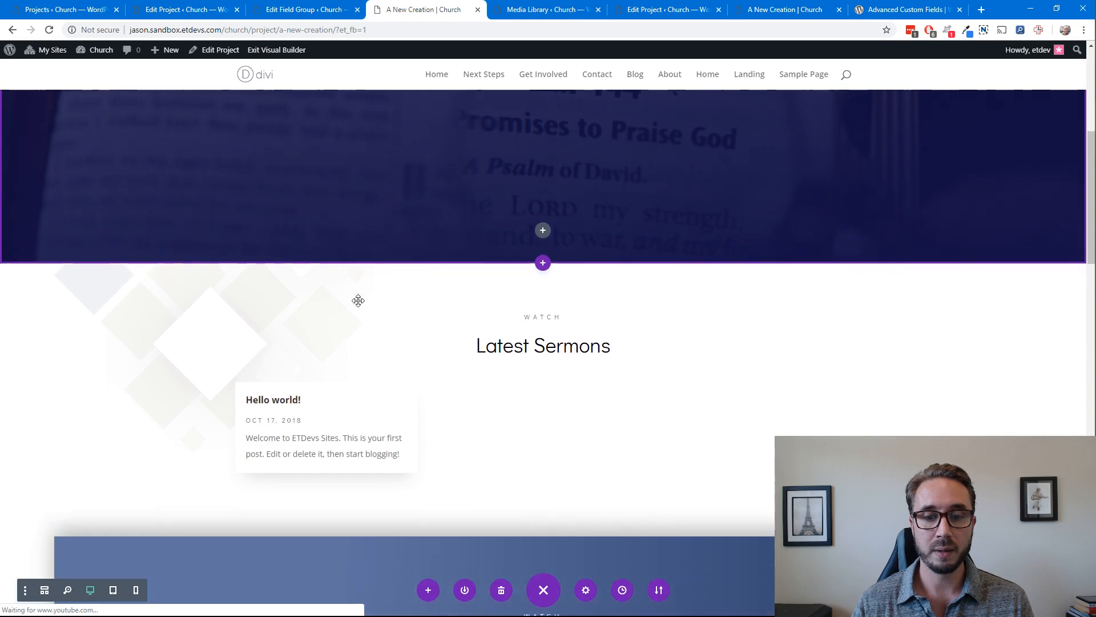
scroll(358, 301, down, 2)
scroll(358, 301, up, 3)
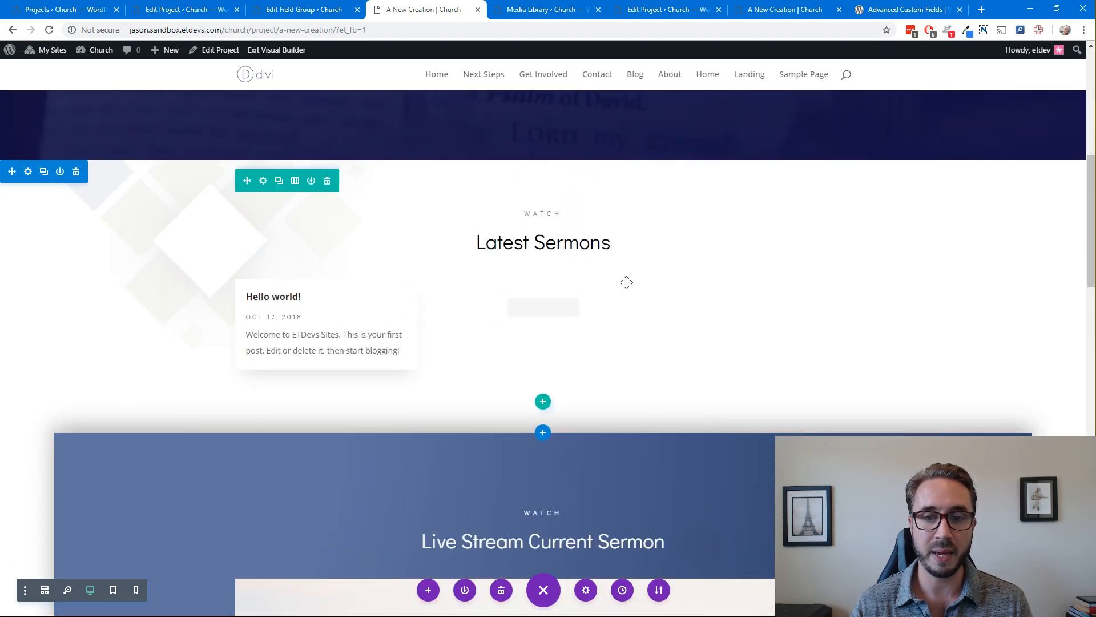
scroll(607, 282, down, 4)
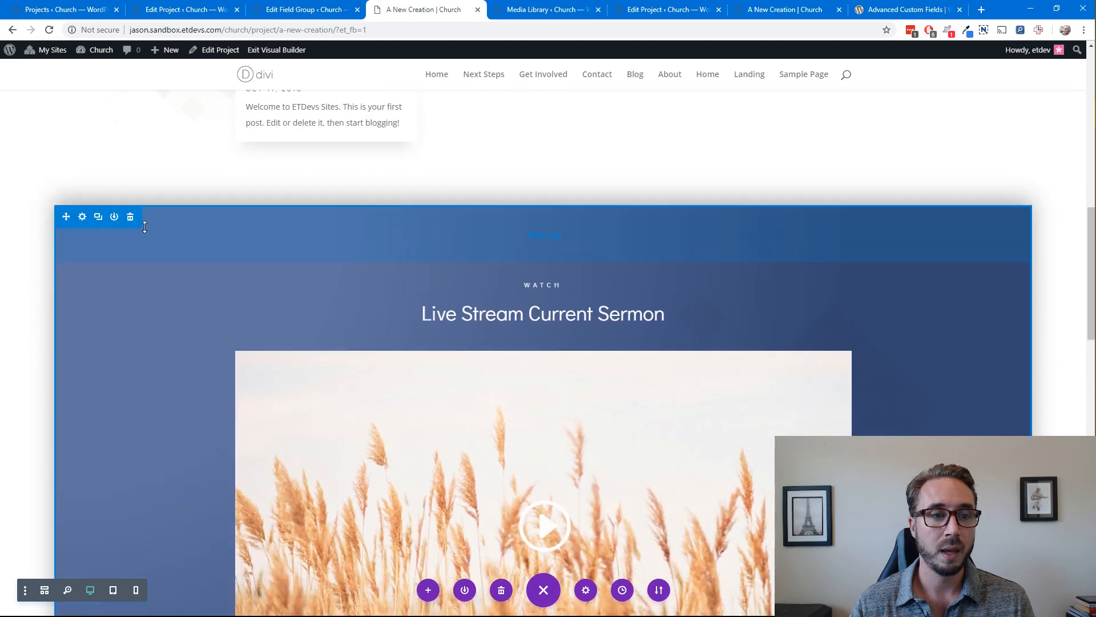
click(131, 217)
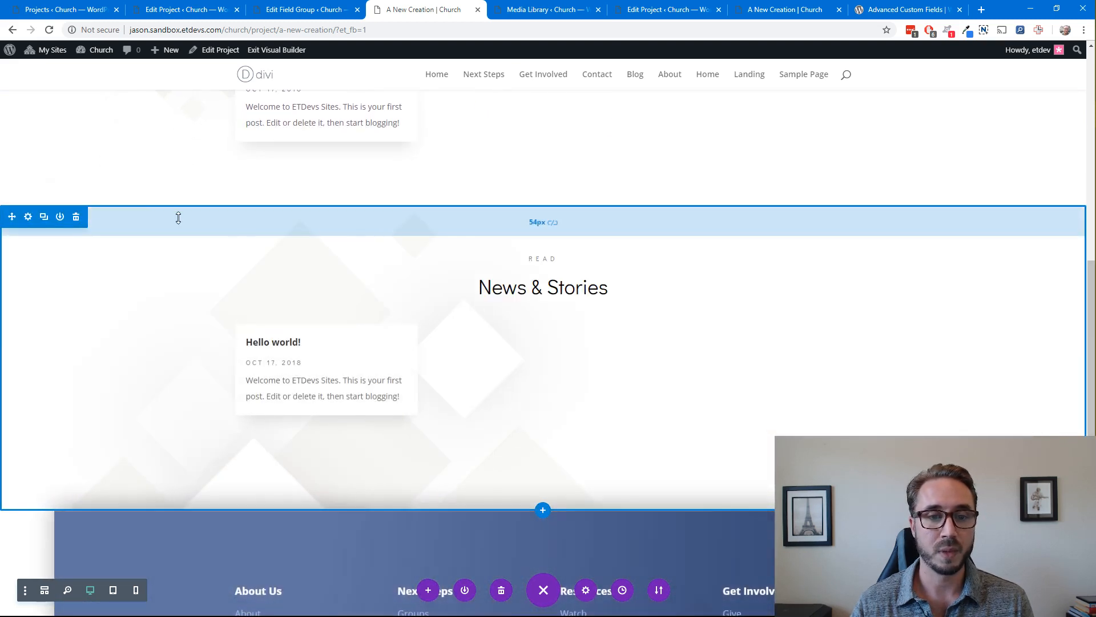
click(76, 217)
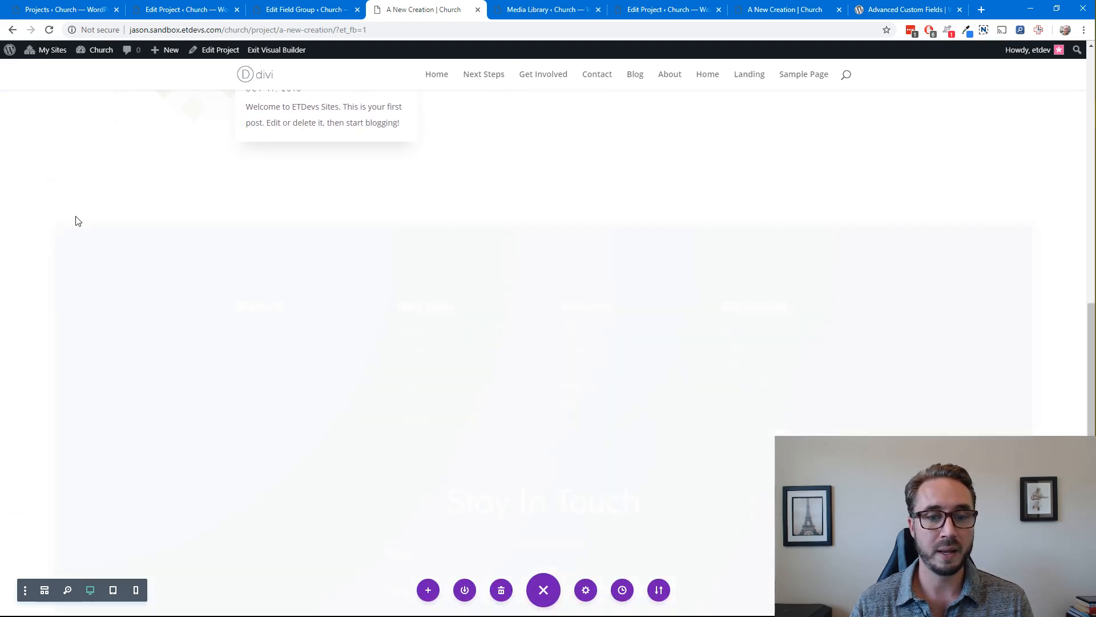
Delete the blog module showing the Hello world! post beneath the Latest Sermons heading
scroll(460, 365, down, 4)
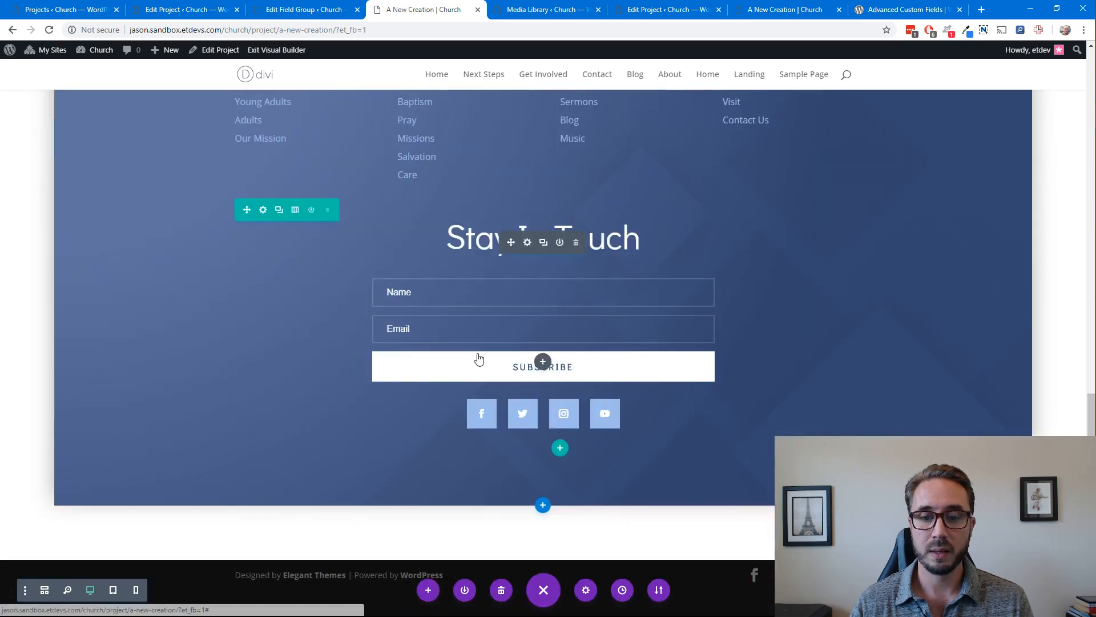
scroll(477, 358, up, 8)
scroll(477, 353, up, 2)
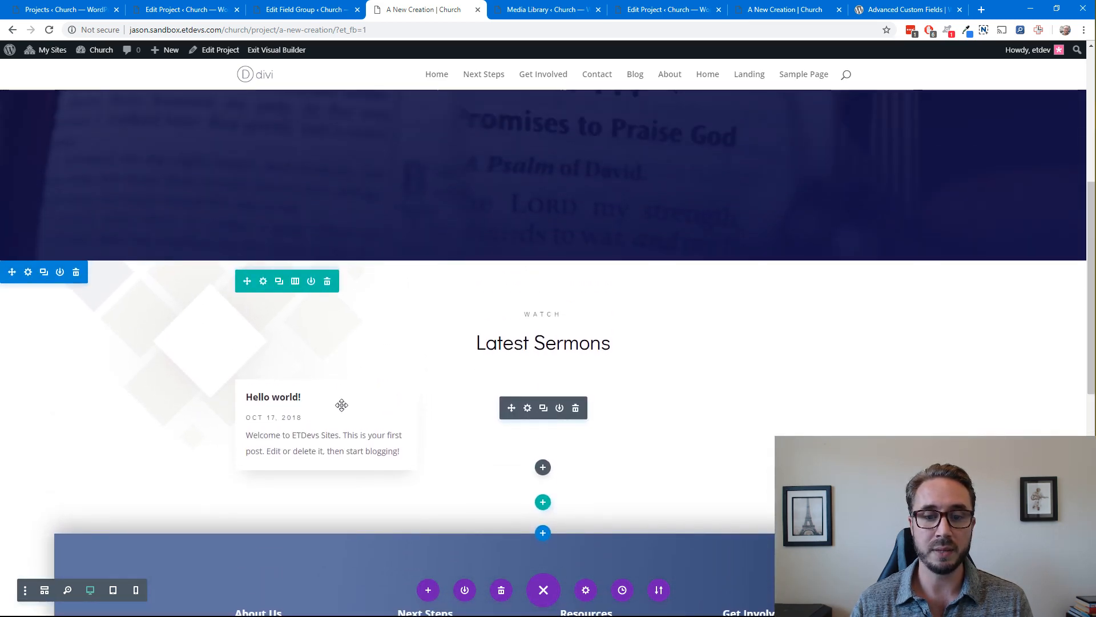
click(575, 408)
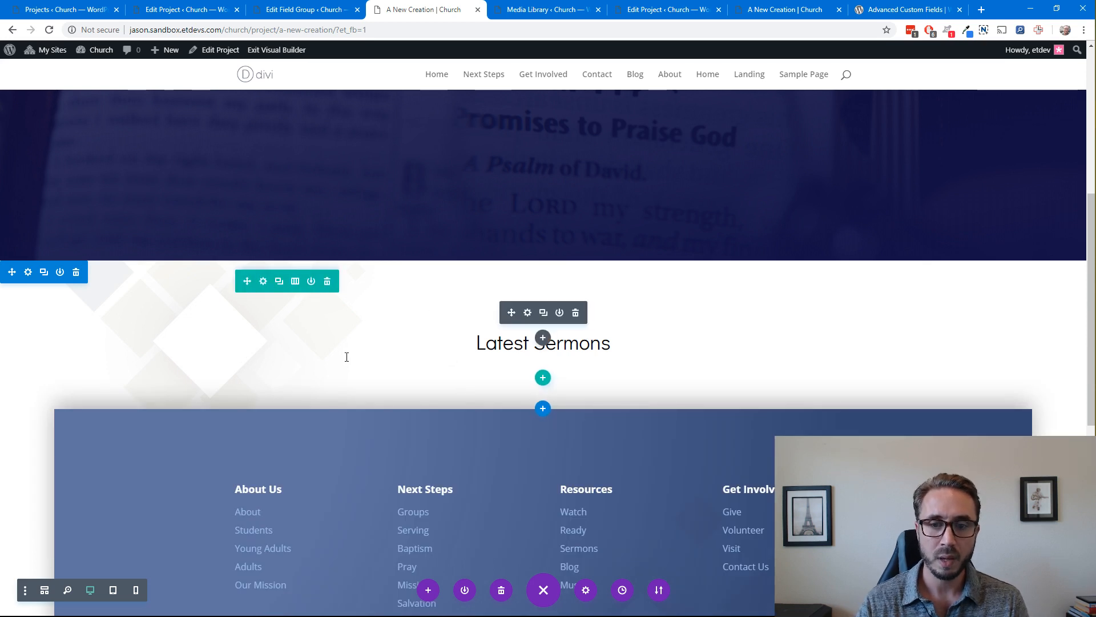
Remove the Watch line from the Latest Sermons text module, change its h3 heading to Description, and save the module
click(527, 312)
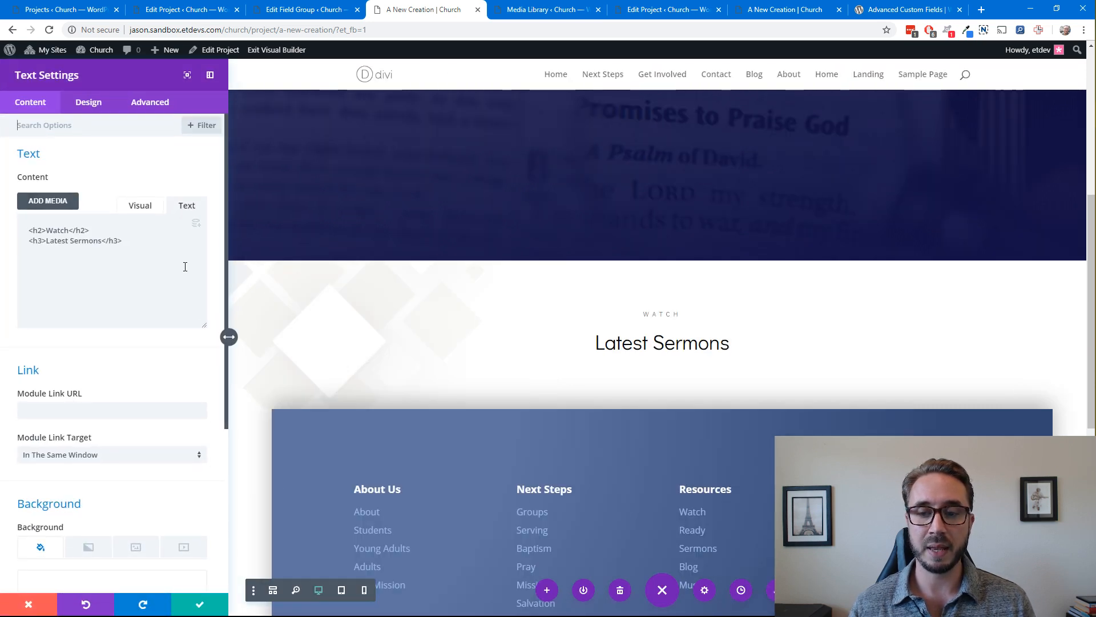
drag(98, 227, 17, 232)
key(BackSpace)
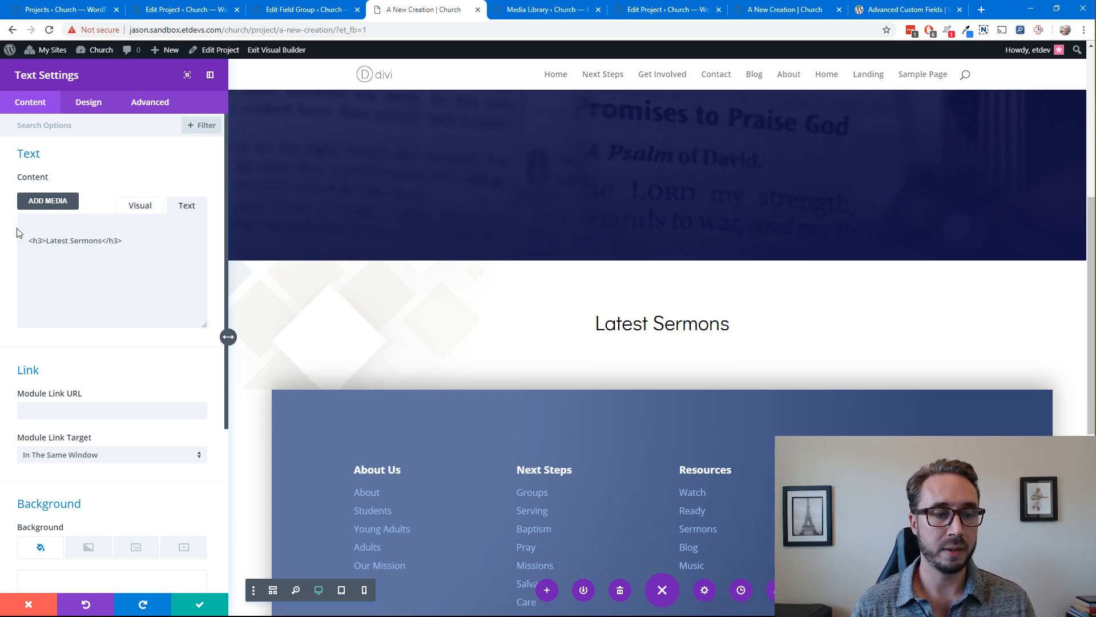
key(Delete)
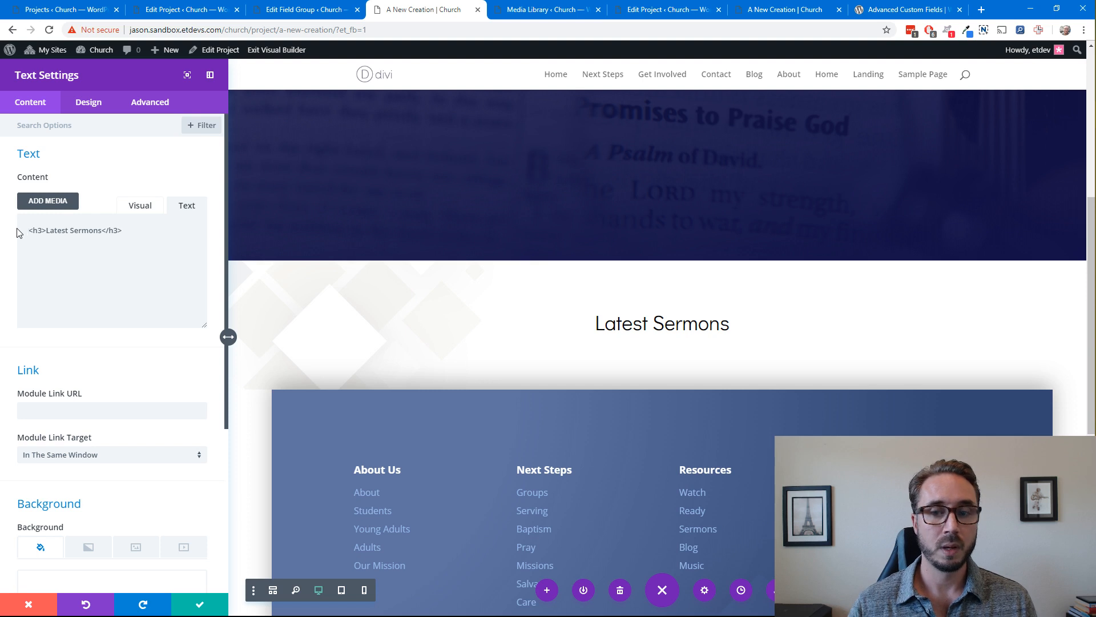
double_click(93, 234)
key(BackSpace)
key(BackSpace)
key(BackSpace)
key(BackSpace)
key(BackSpace)
key(BackSpace)
key(BackSpace)
key(BackSpace)
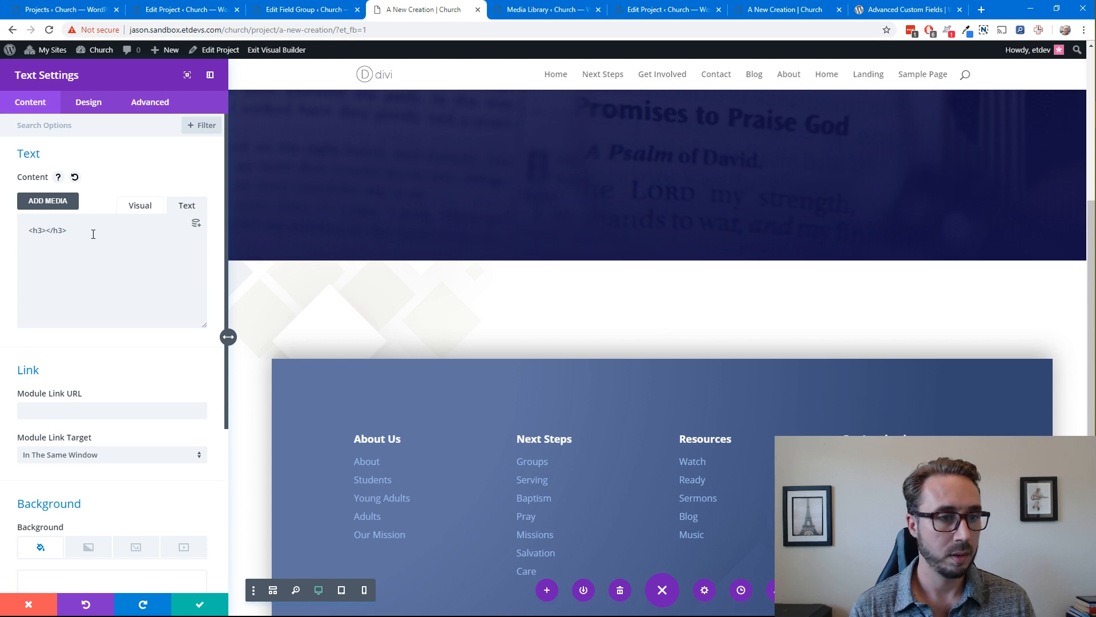
text(Description)
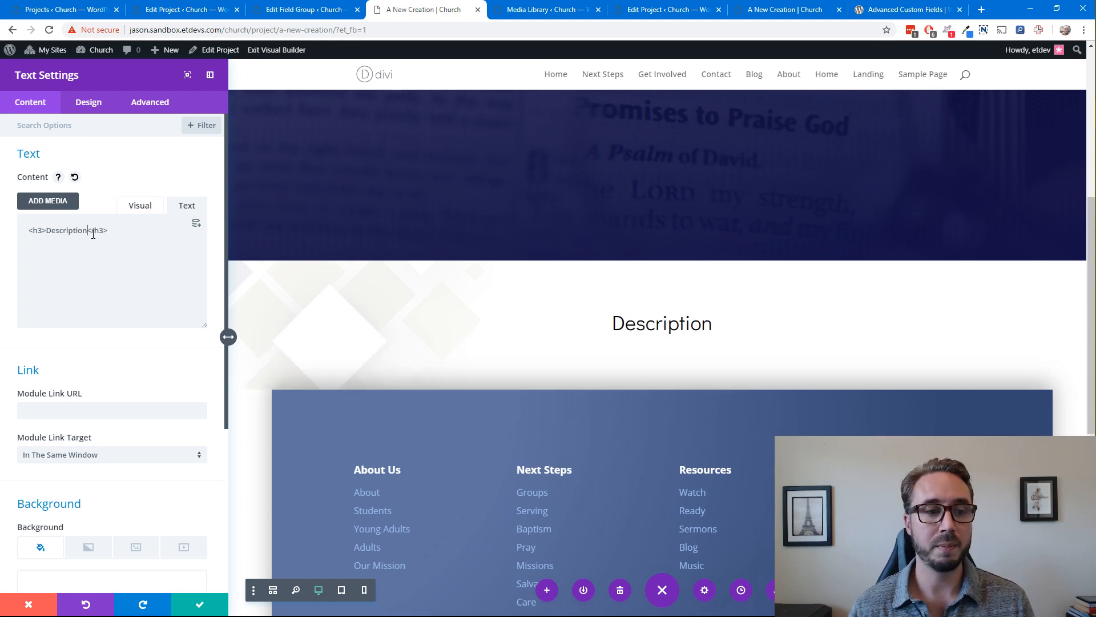
click(201, 604)
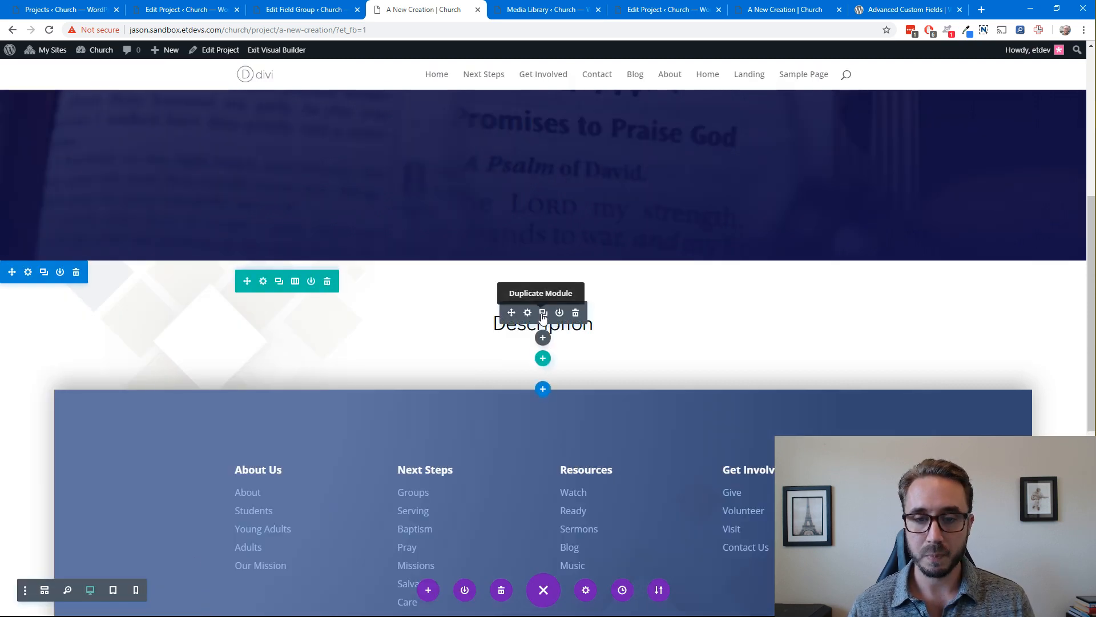
Duplicate the Description heading module and change the copy's h3 text to Listen Now
click(543, 312)
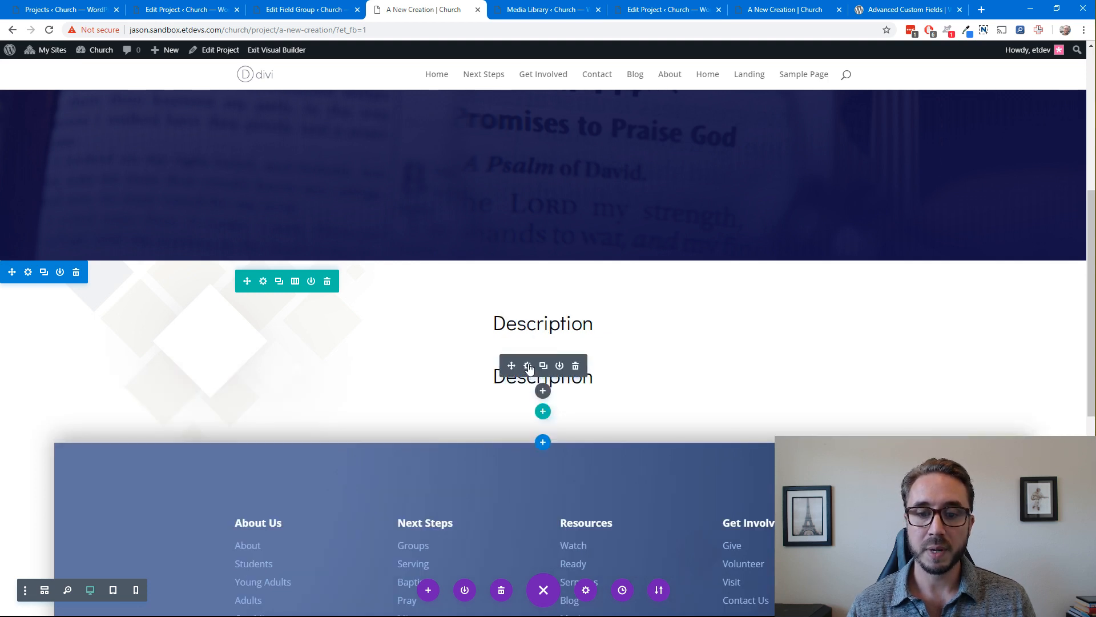
click(528, 366)
double_click(73, 230)
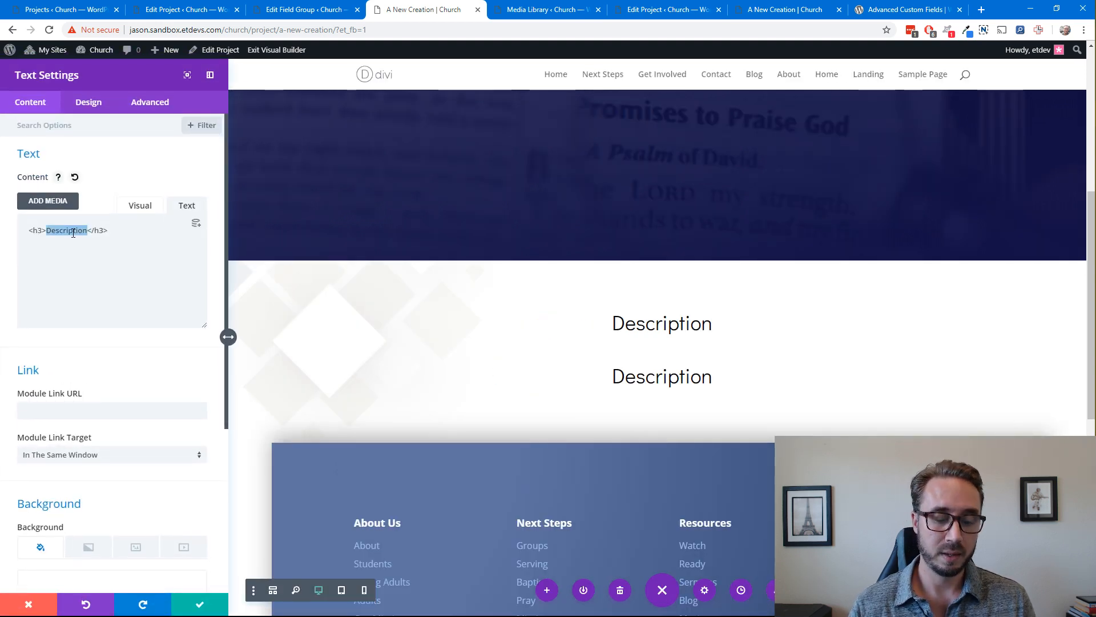
text(List)
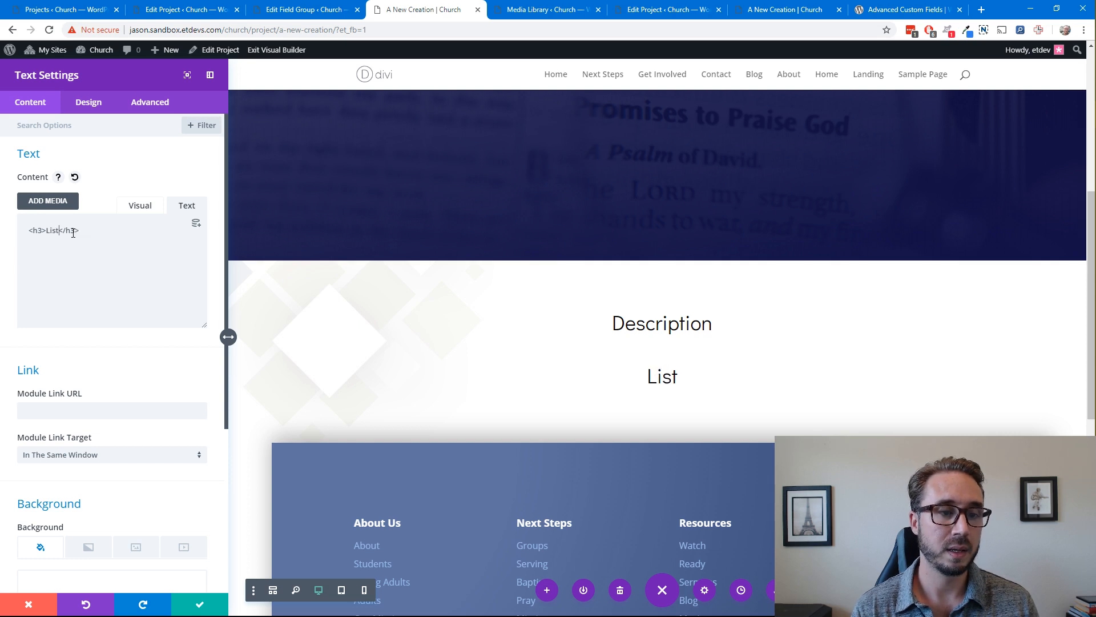
text(en Now)
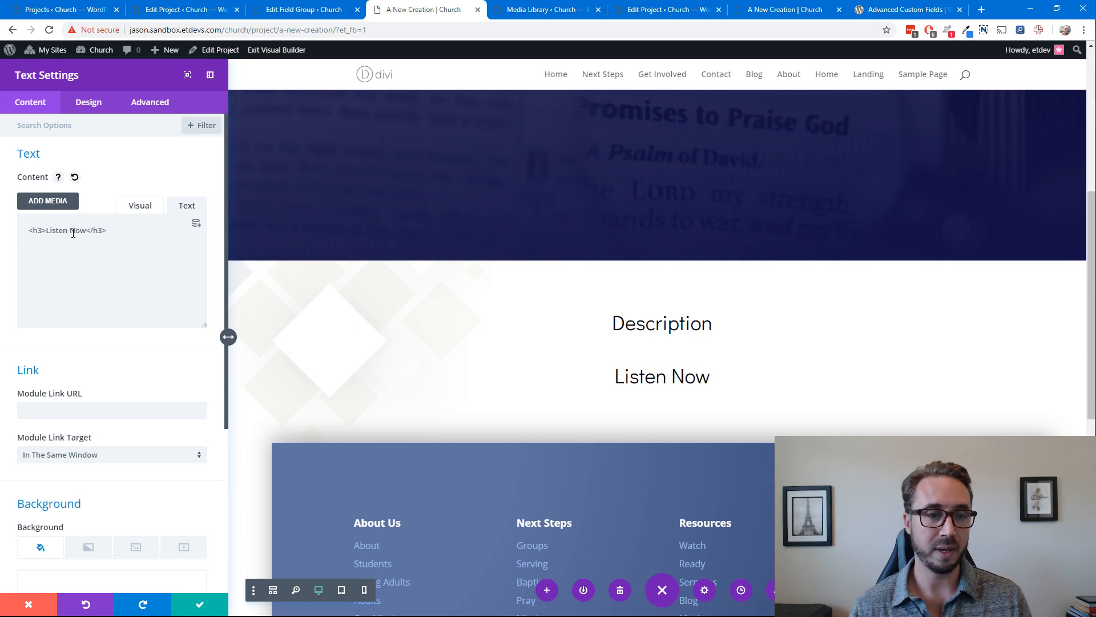
click(207, 605)
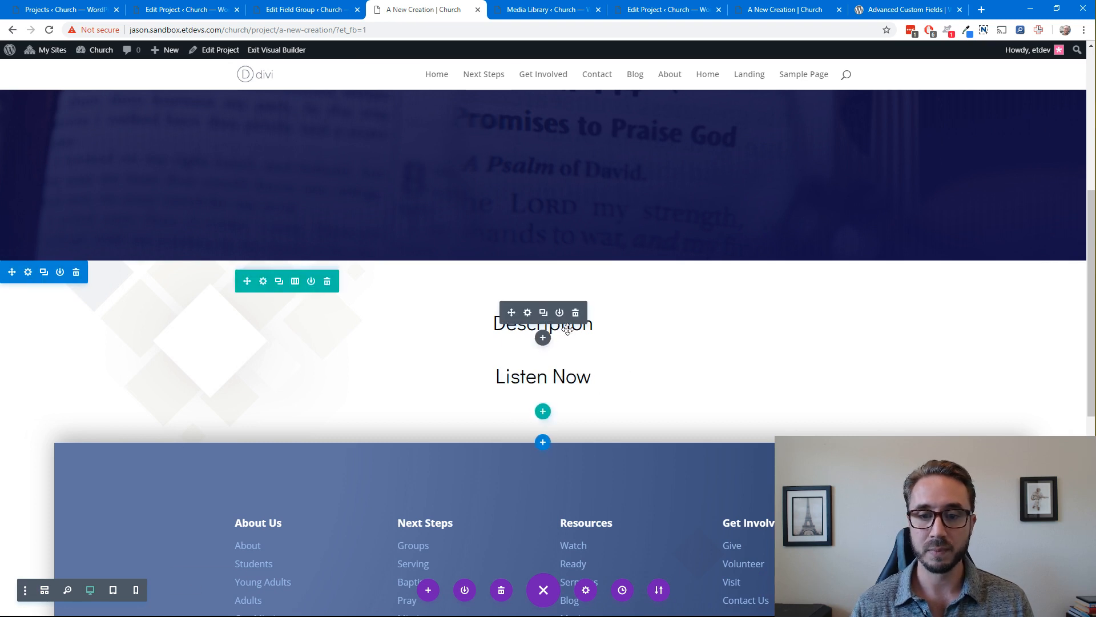
Insert a Text module between the Description and Listen Now headings and open the dynamic content choices for its body
mouse_move(538, 326)
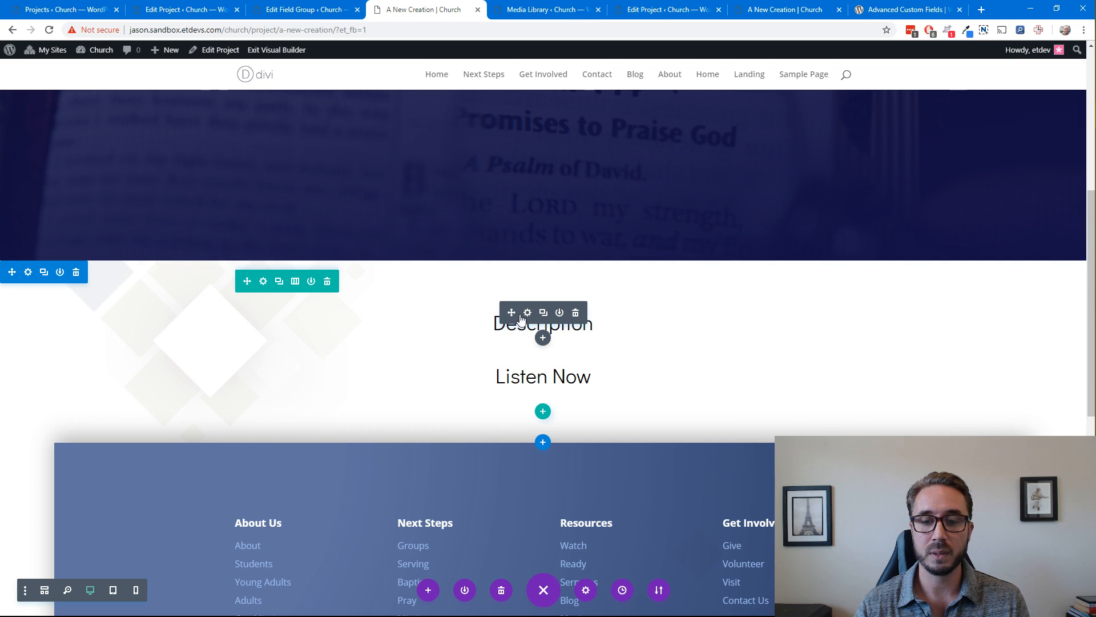
click(543, 338)
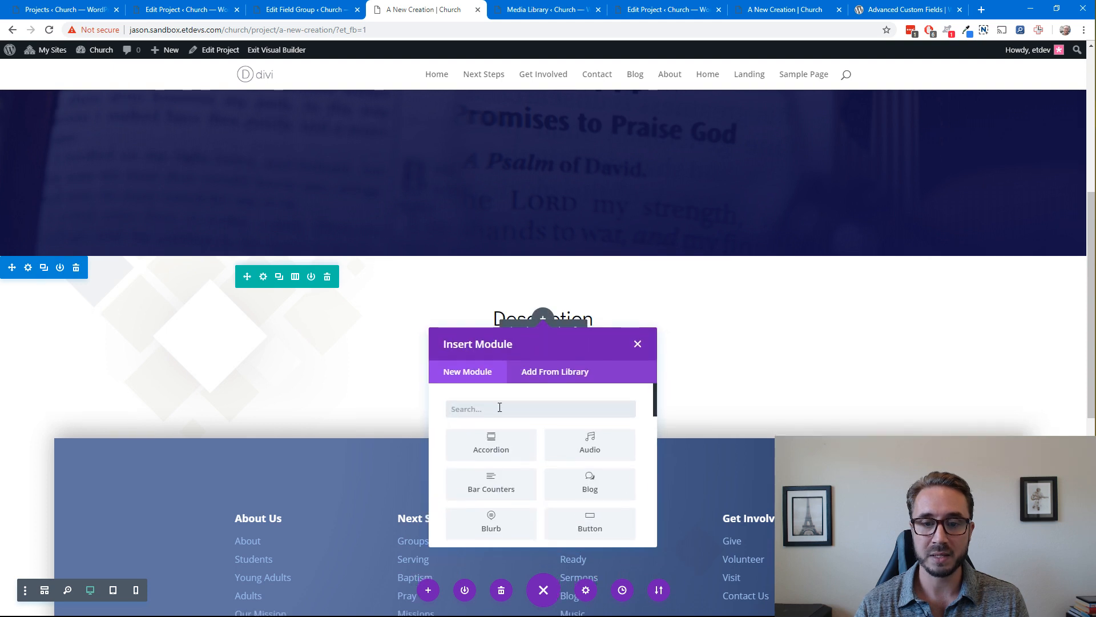
text(text)
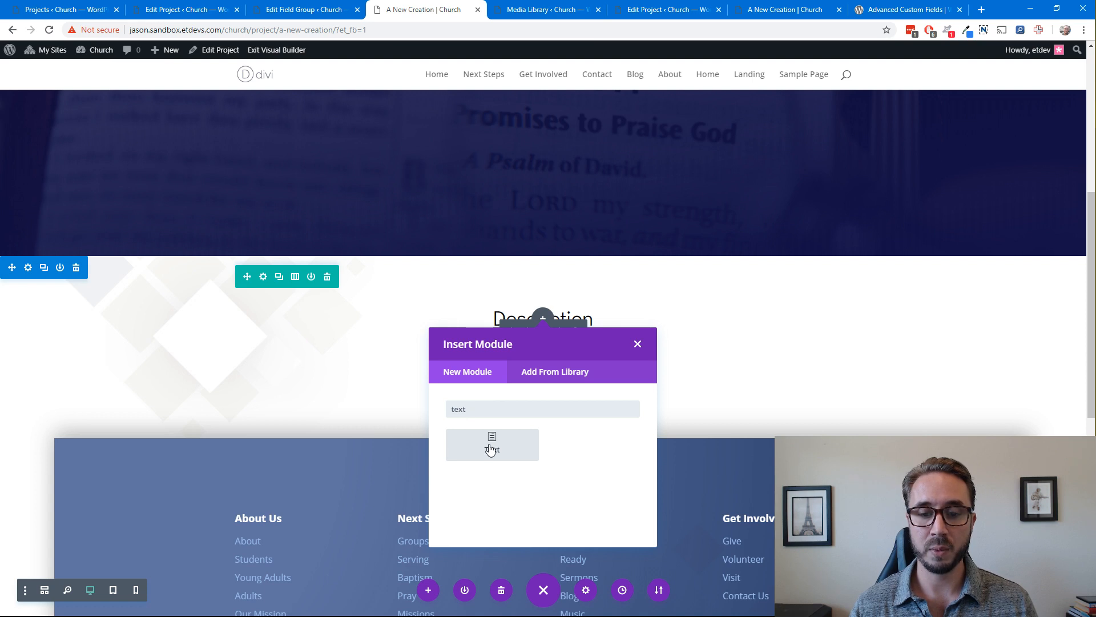
click(490, 449)
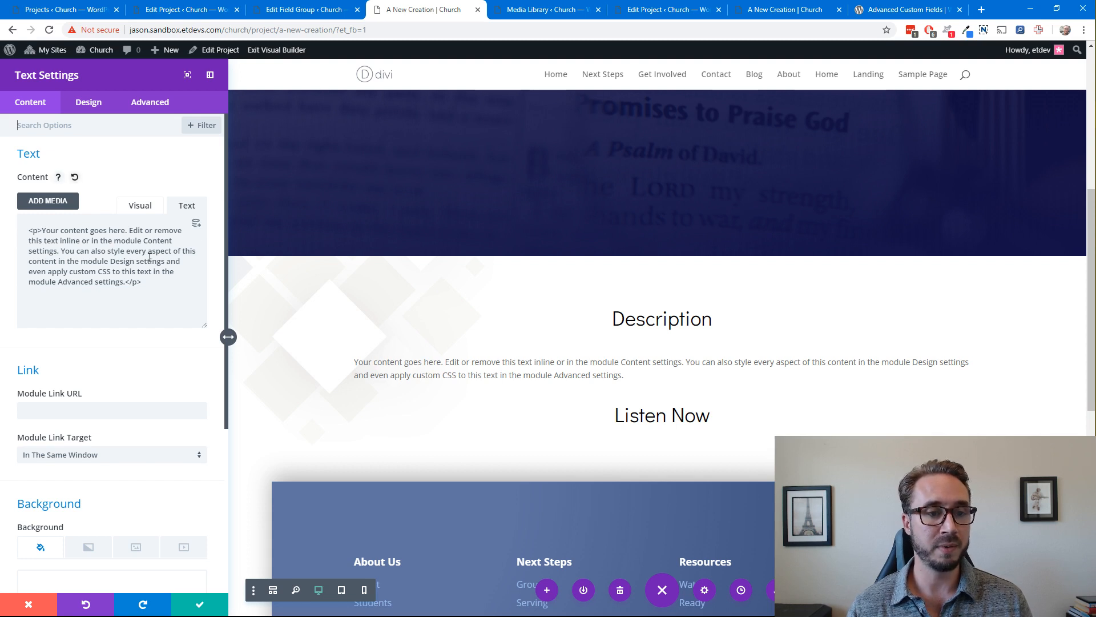
click(196, 224)
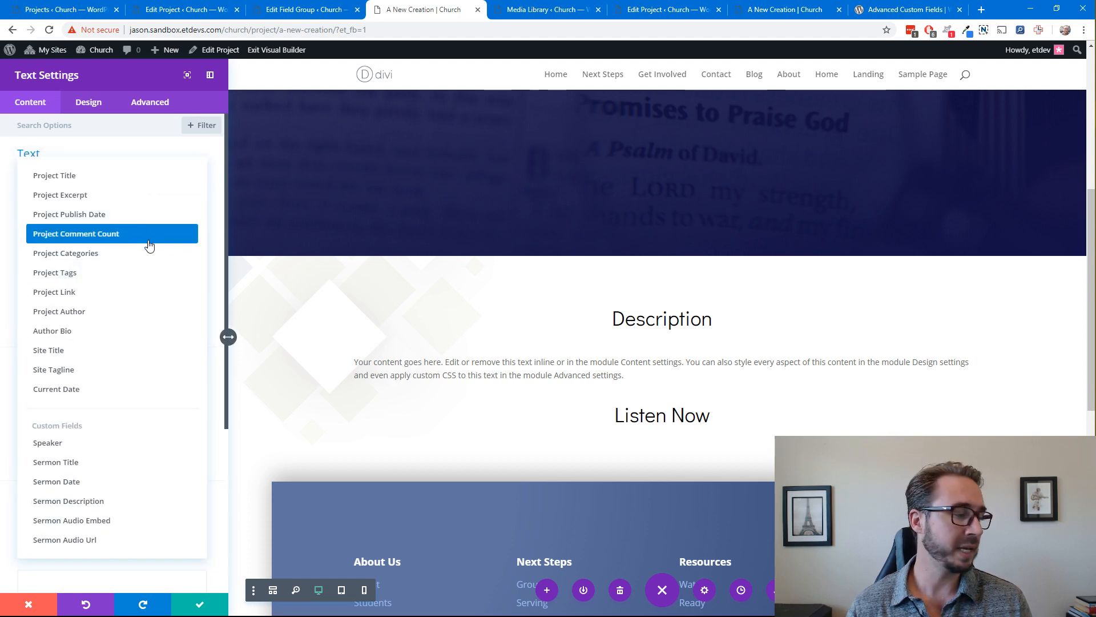
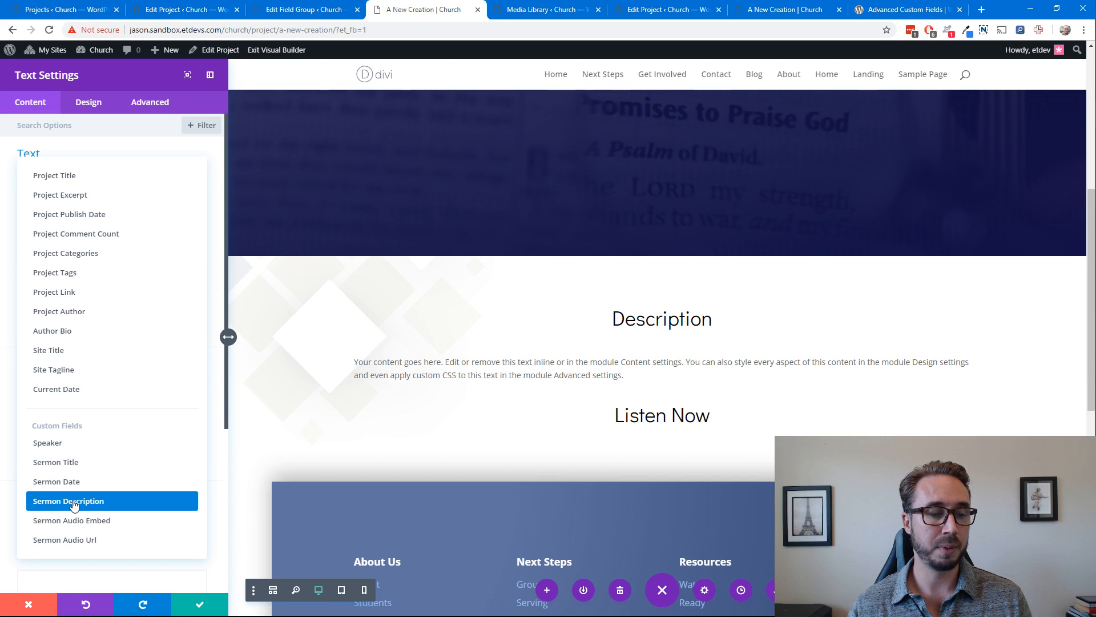
Fill the new text module's body with the Sermon Description field, enable raw HTML for it, and save the module
click(73, 505)
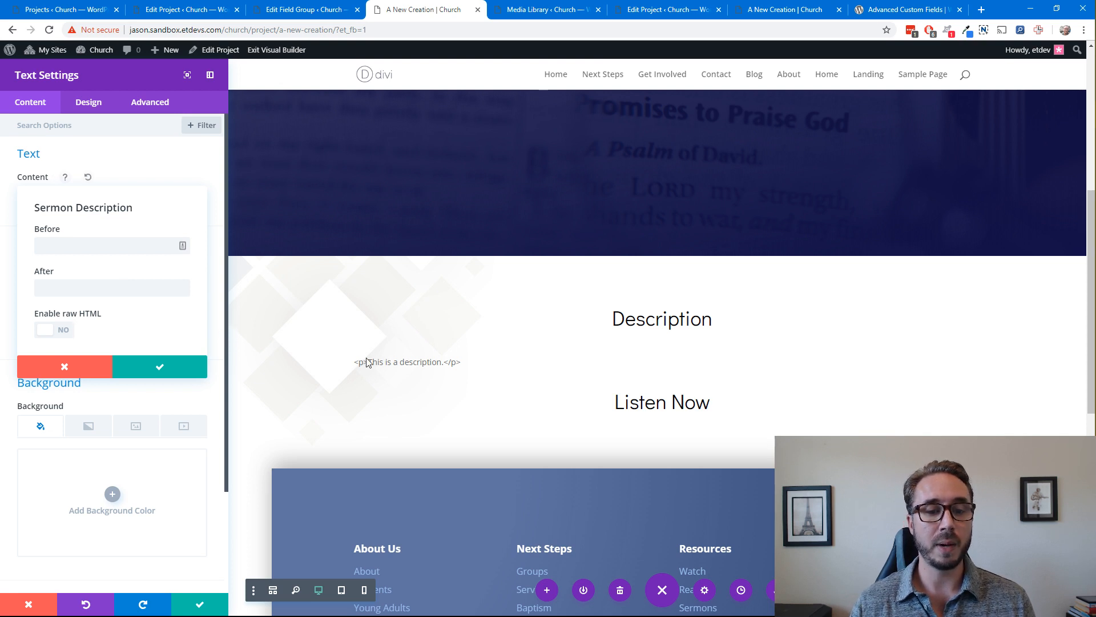
click(66, 331)
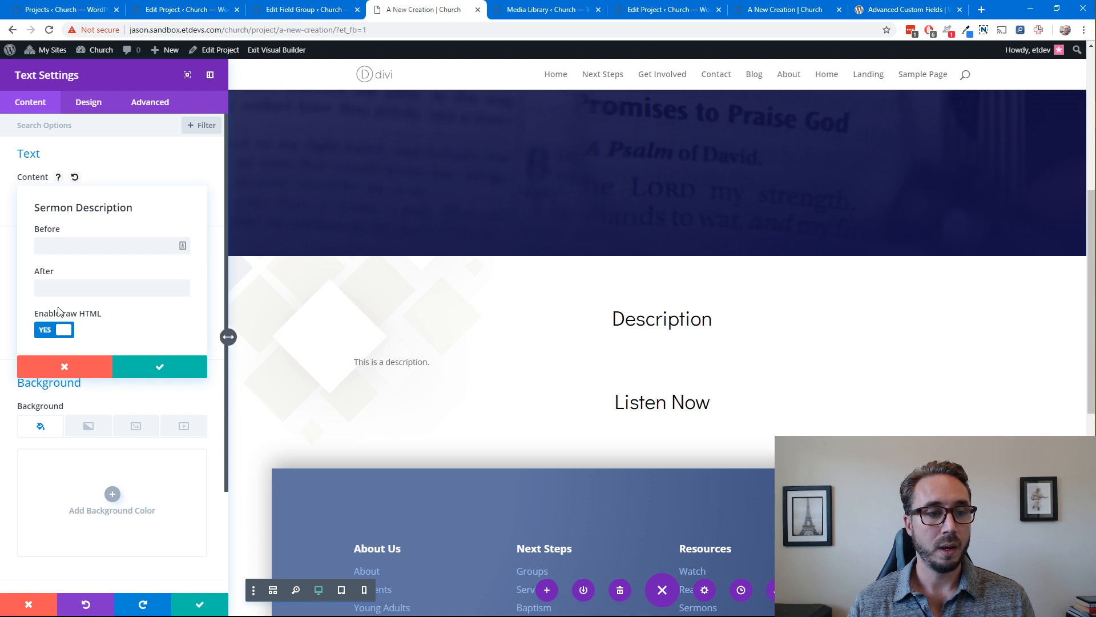
click(159, 368)
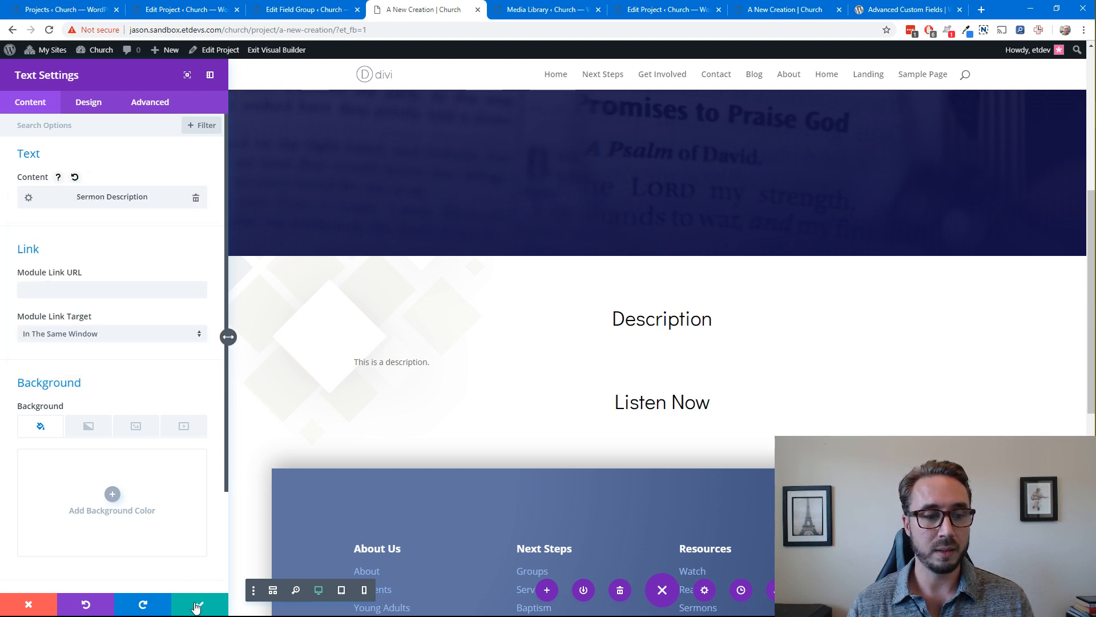
click(91, 105)
click(57, 107)
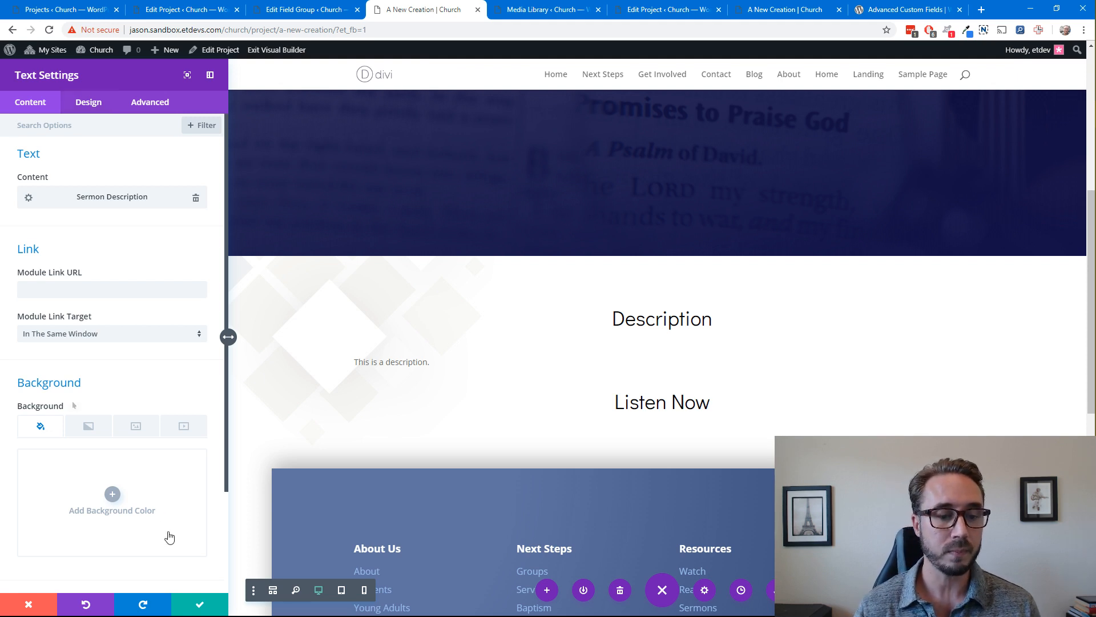
click(186, 606)
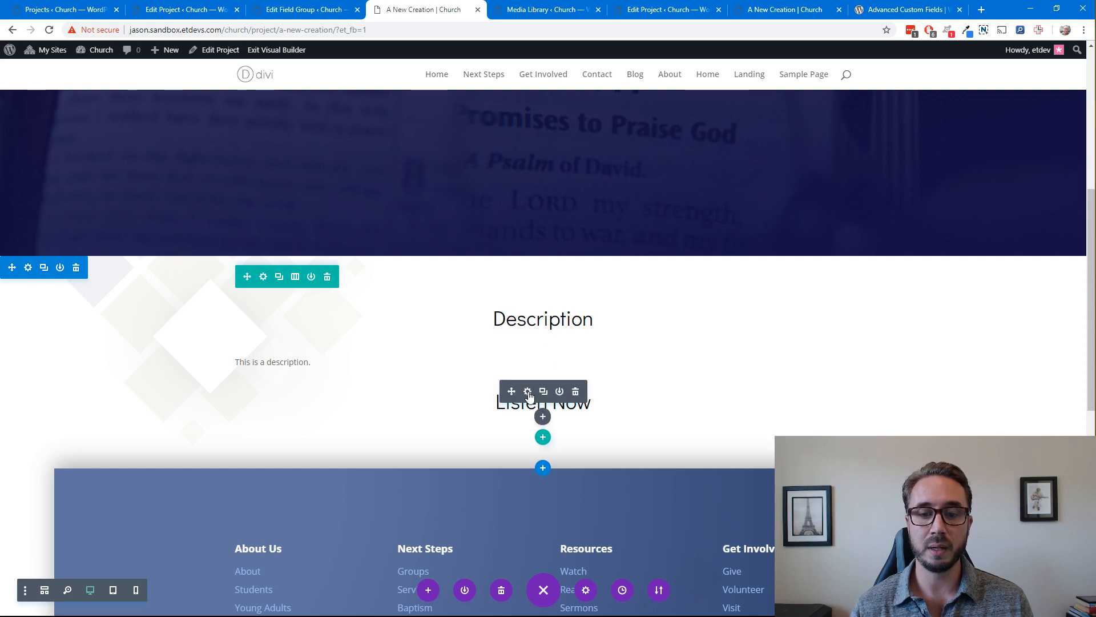
Insert an Audio module directly beneath the Listen Now heading
click(543, 416)
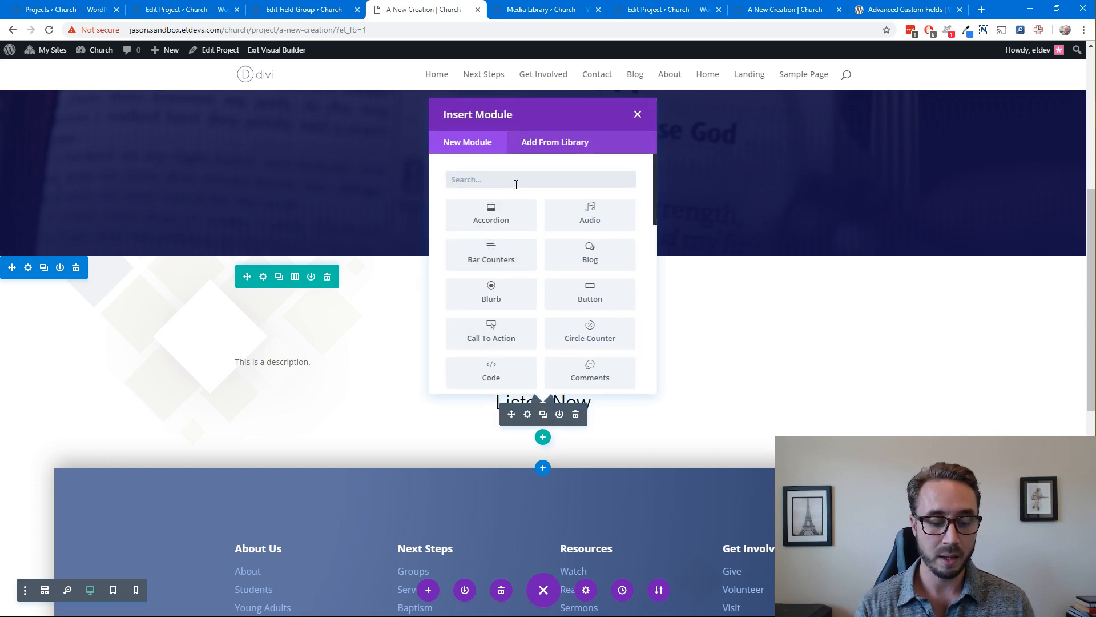
text(adu)
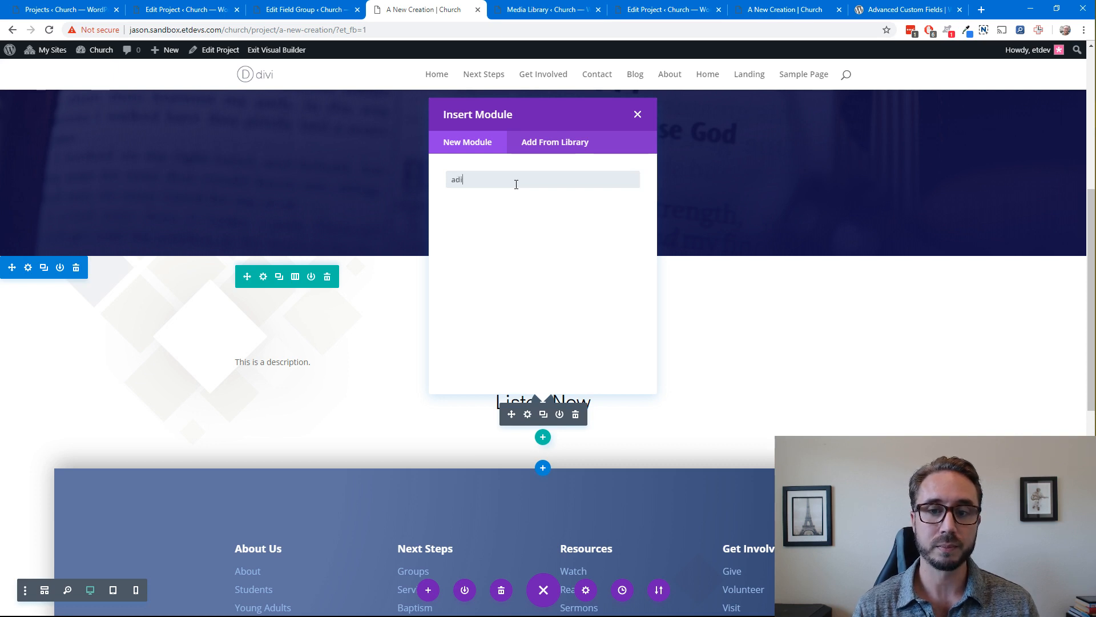
key(BackSpace)
key(BackSpace)
text(aud)
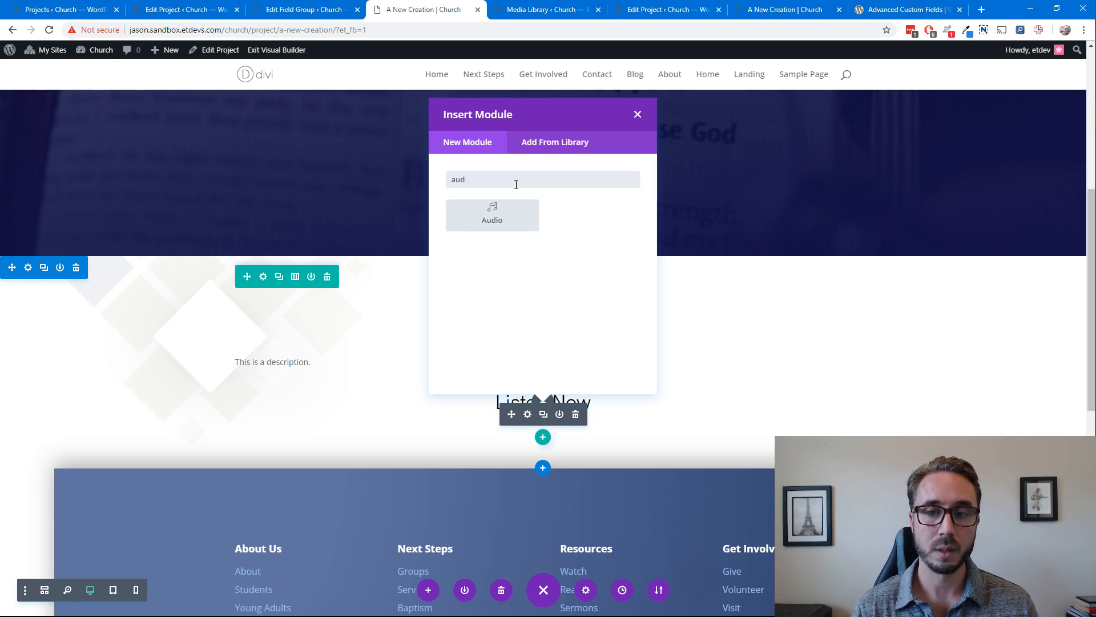
text(io)
click(485, 215)
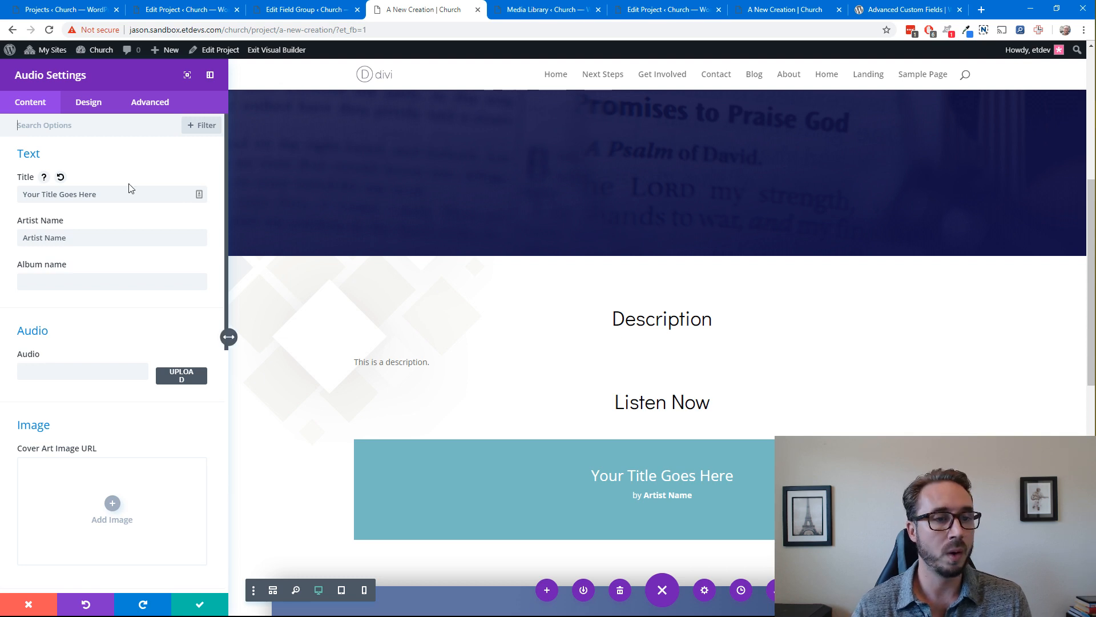
Set the audio module's title to the dynamic Sermon Title field
click(141, 200)
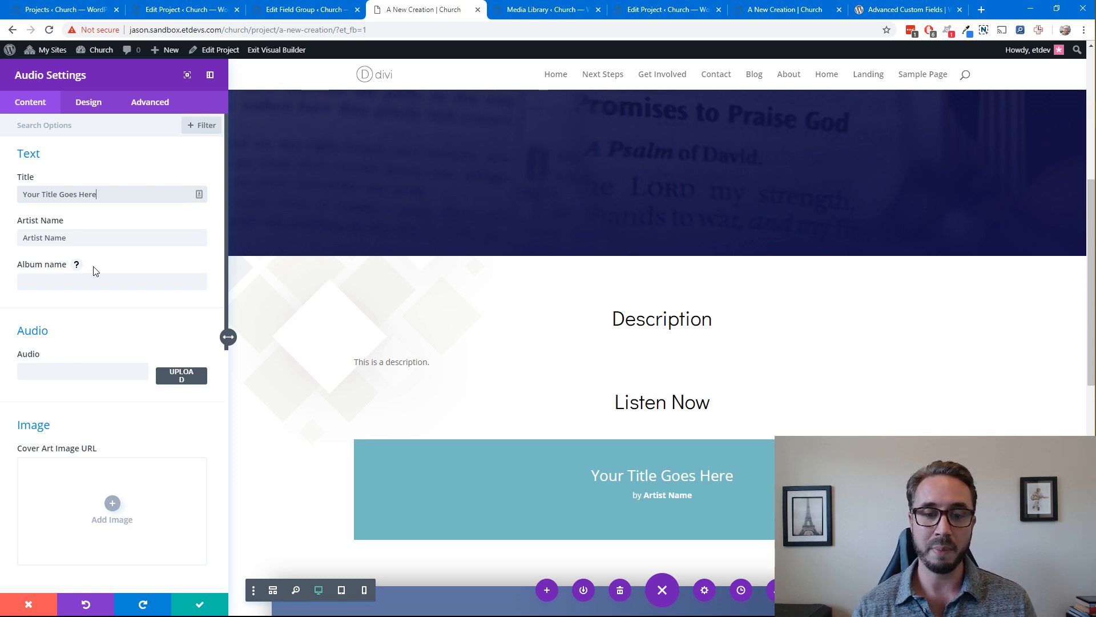
click(149, 196)
click(196, 195)
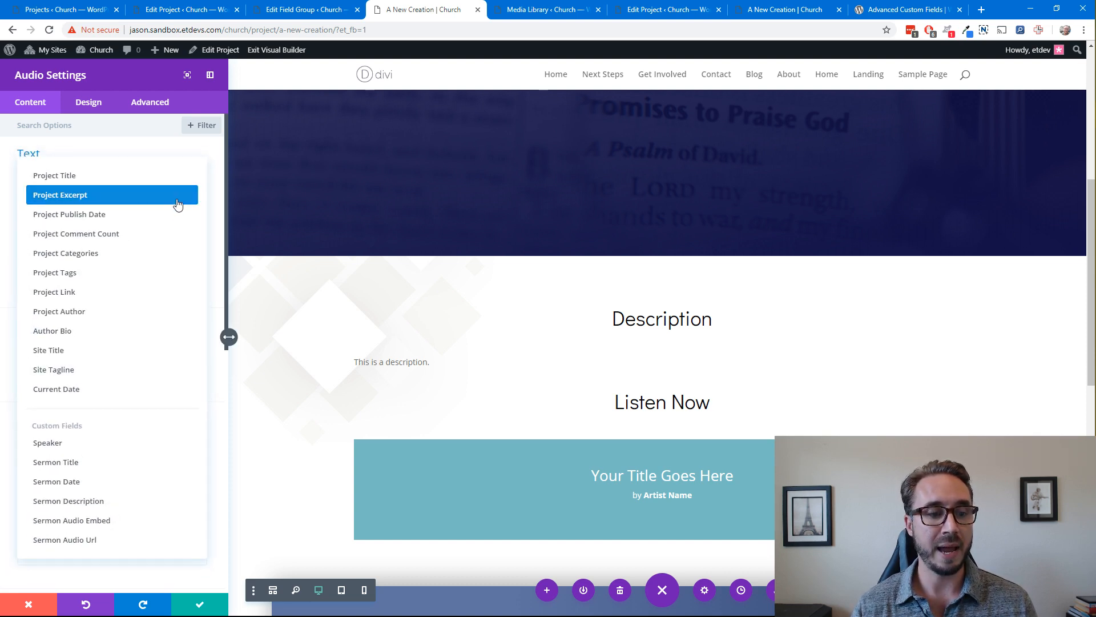
click(71, 457)
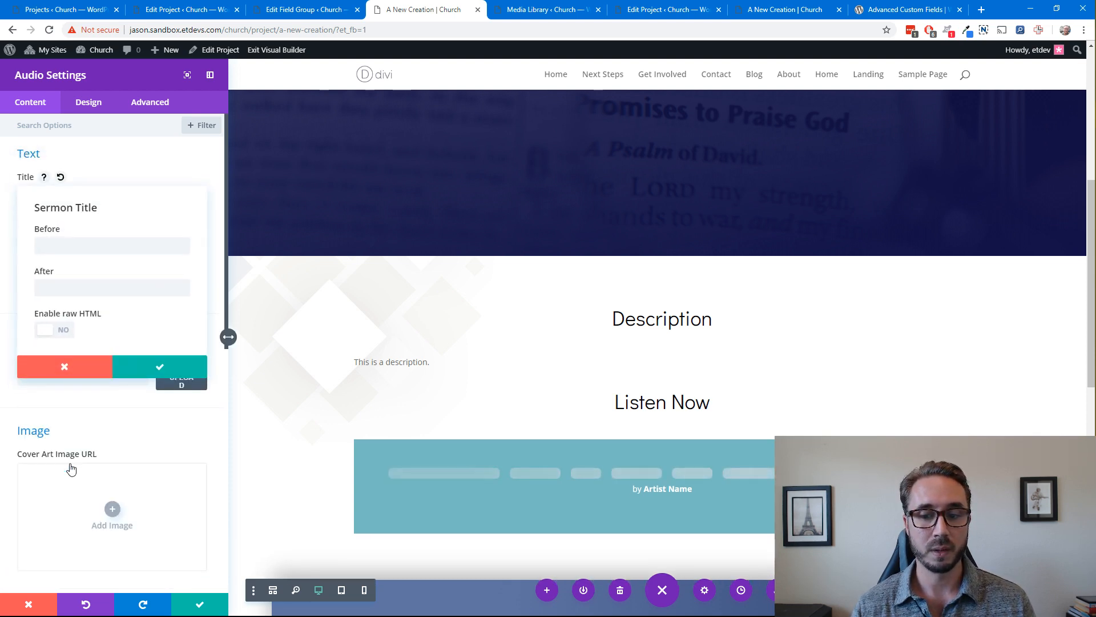
scroll(467, 386, down, 3)
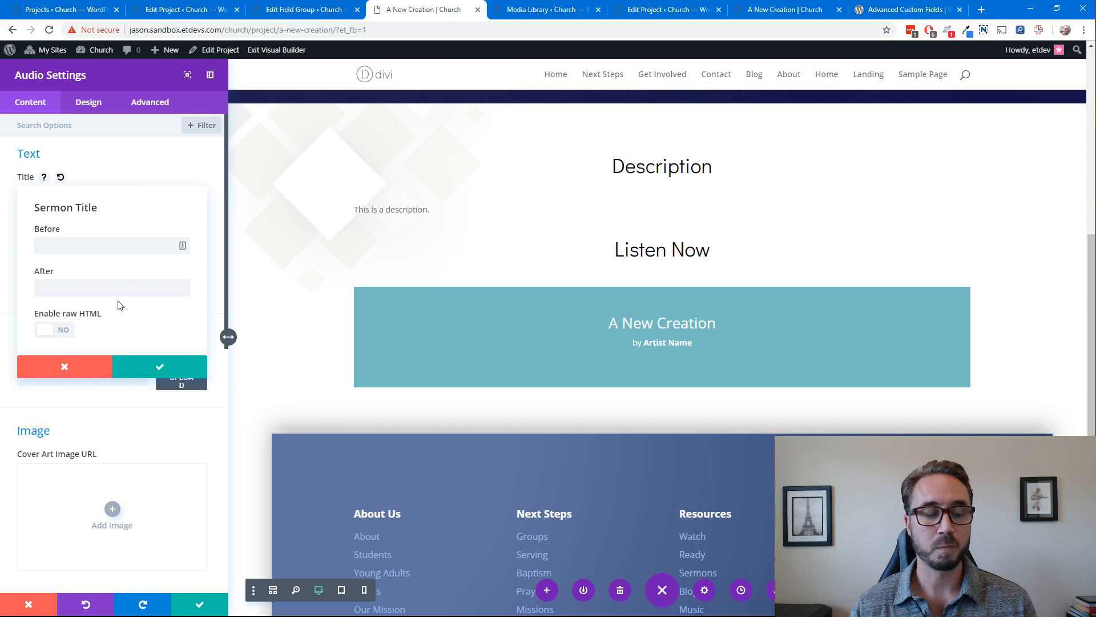
click(153, 366)
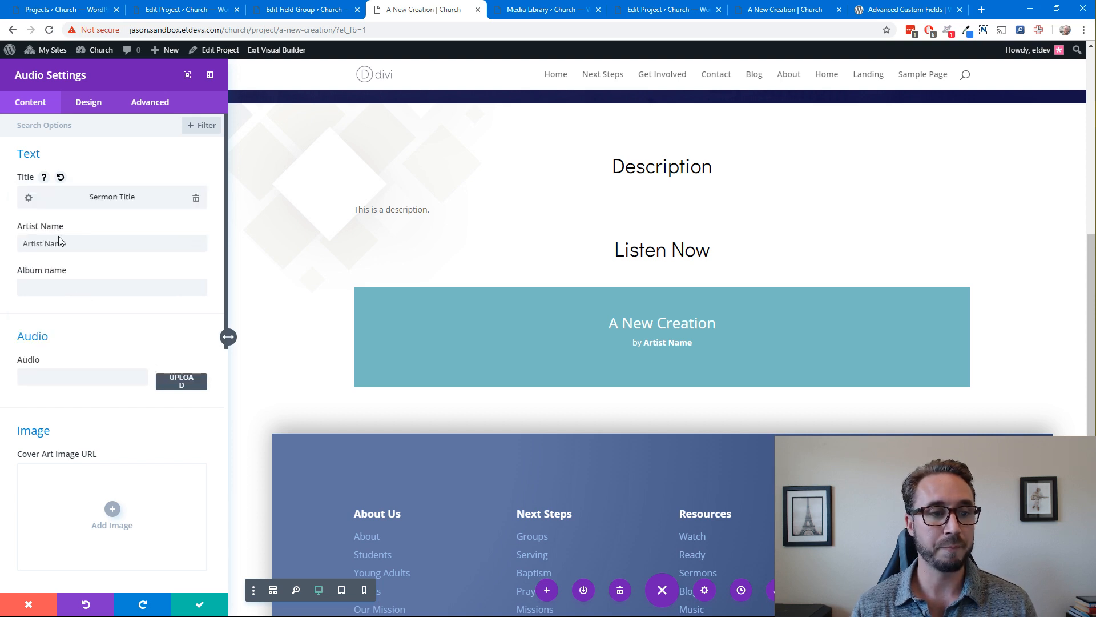
Link the audio module's artist name to the Speaker field and its album name to the Sermon Date field
click(196, 245)
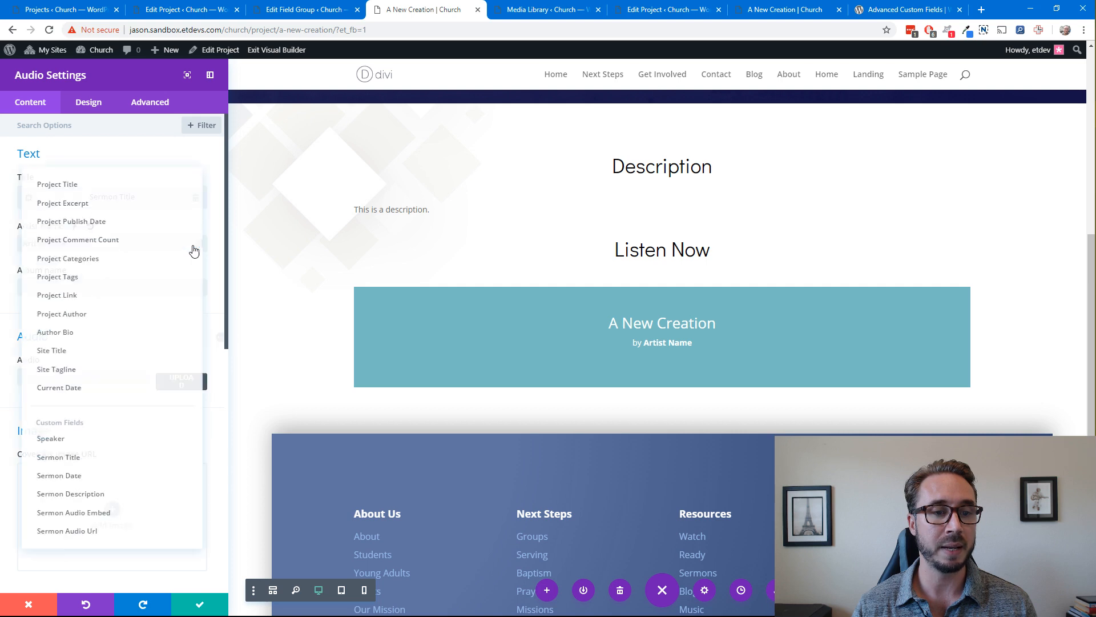
click(79, 448)
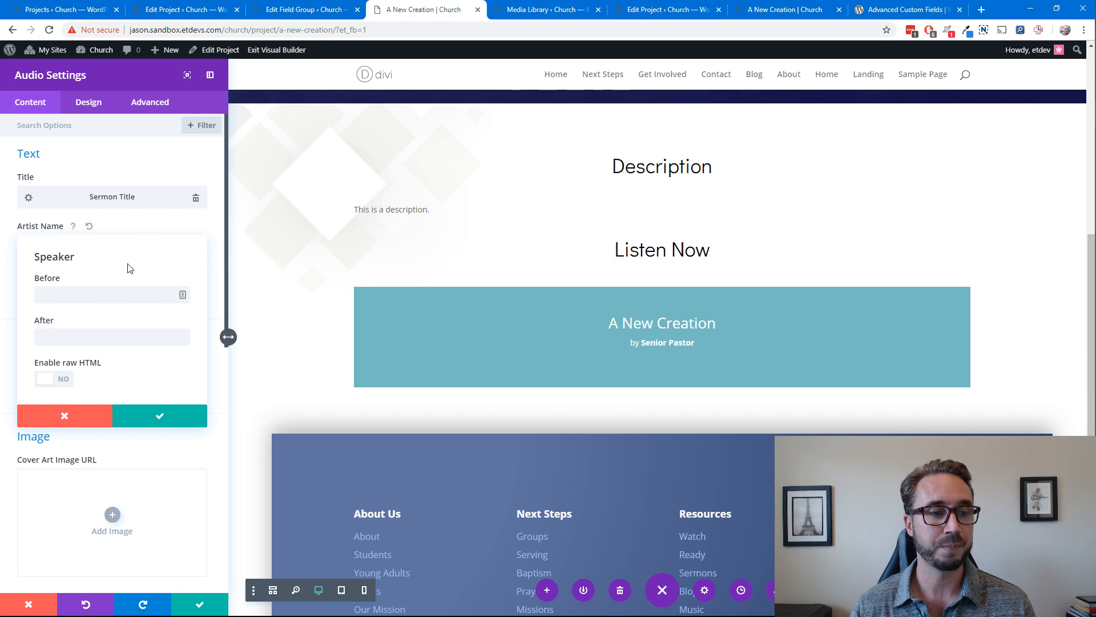
click(144, 230)
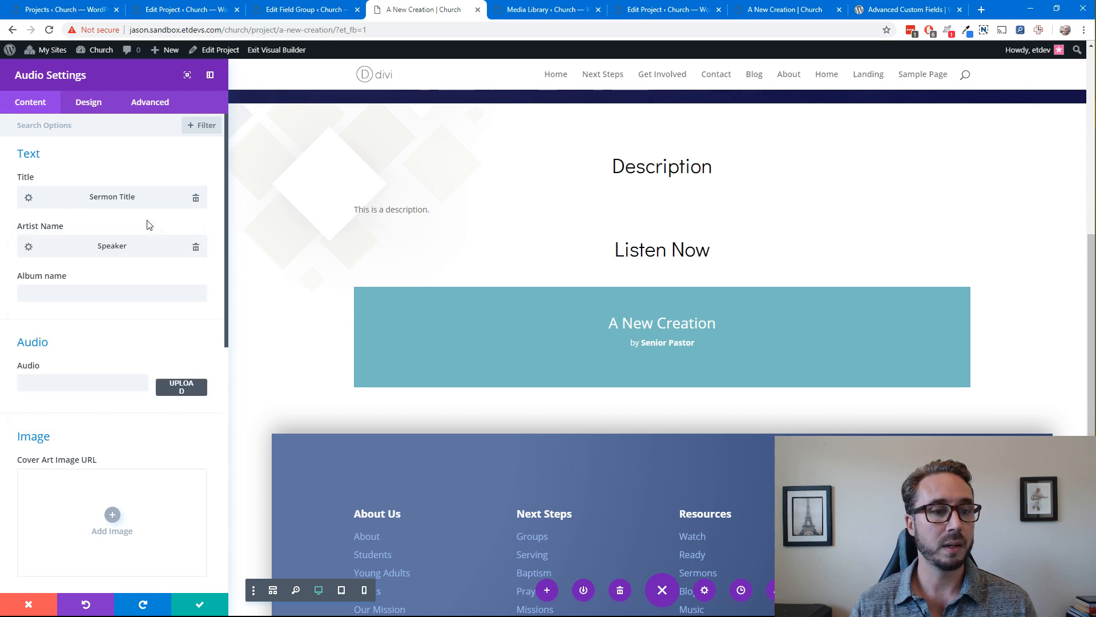
click(46, 282)
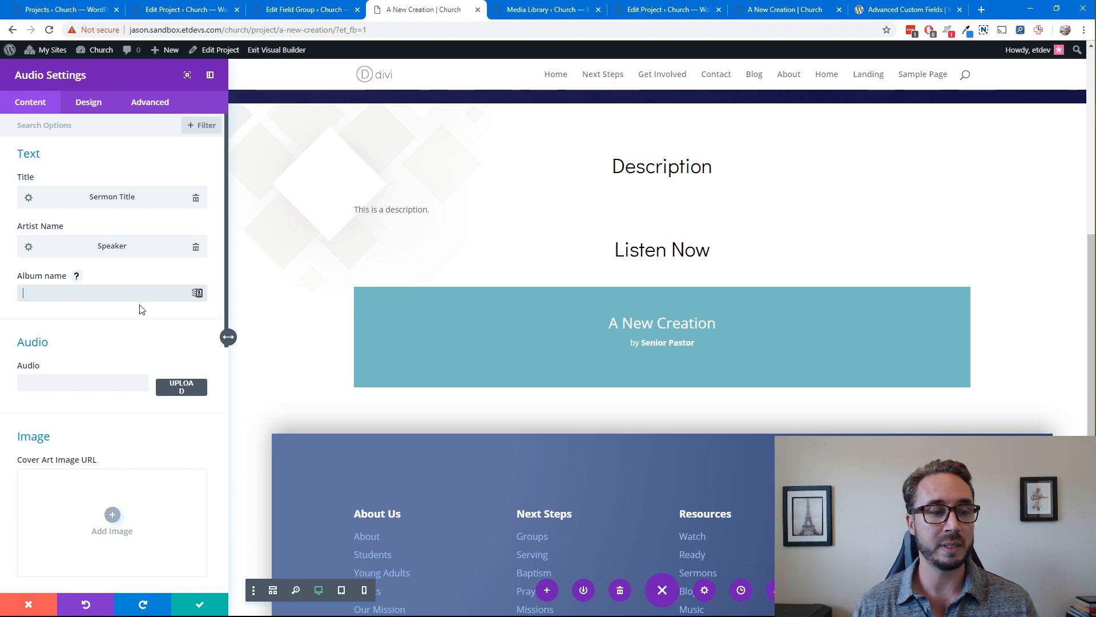
click(196, 293)
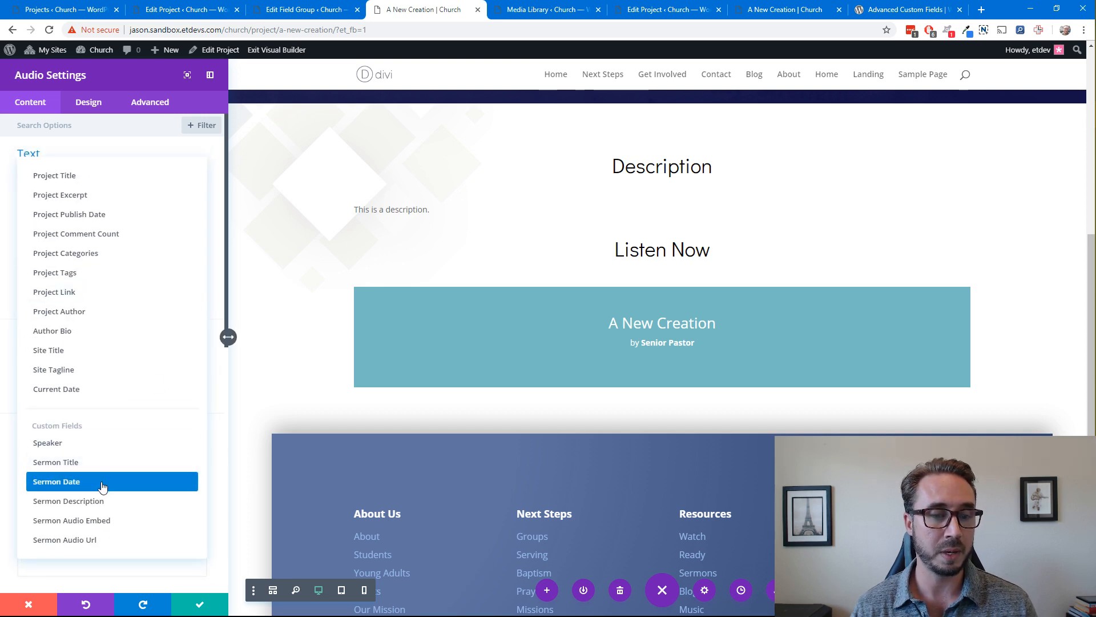
click(103, 486)
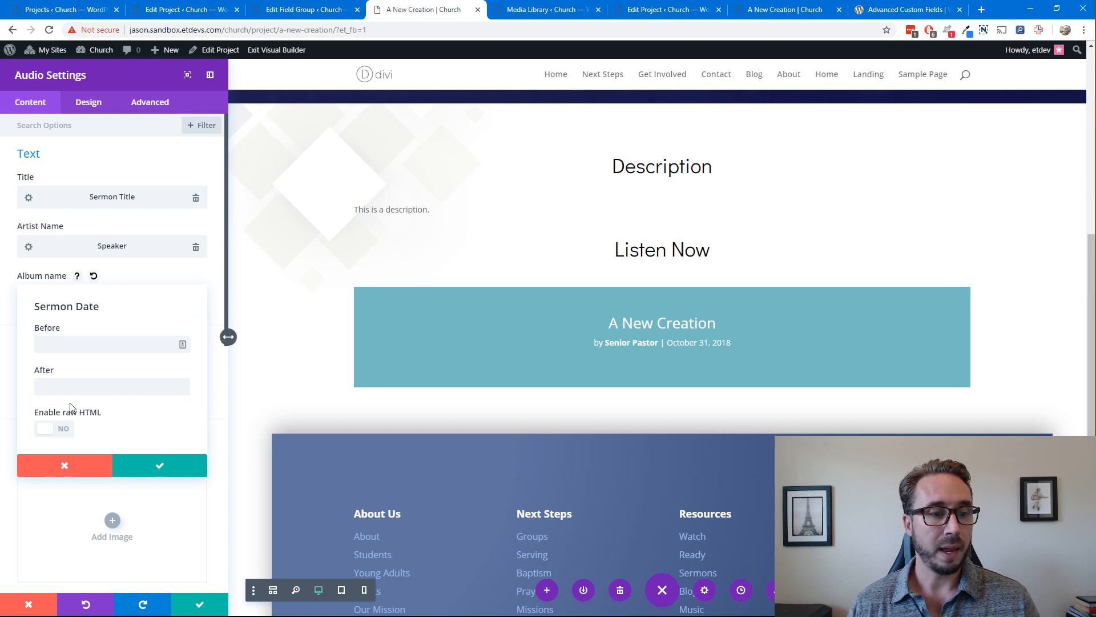
click(158, 468)
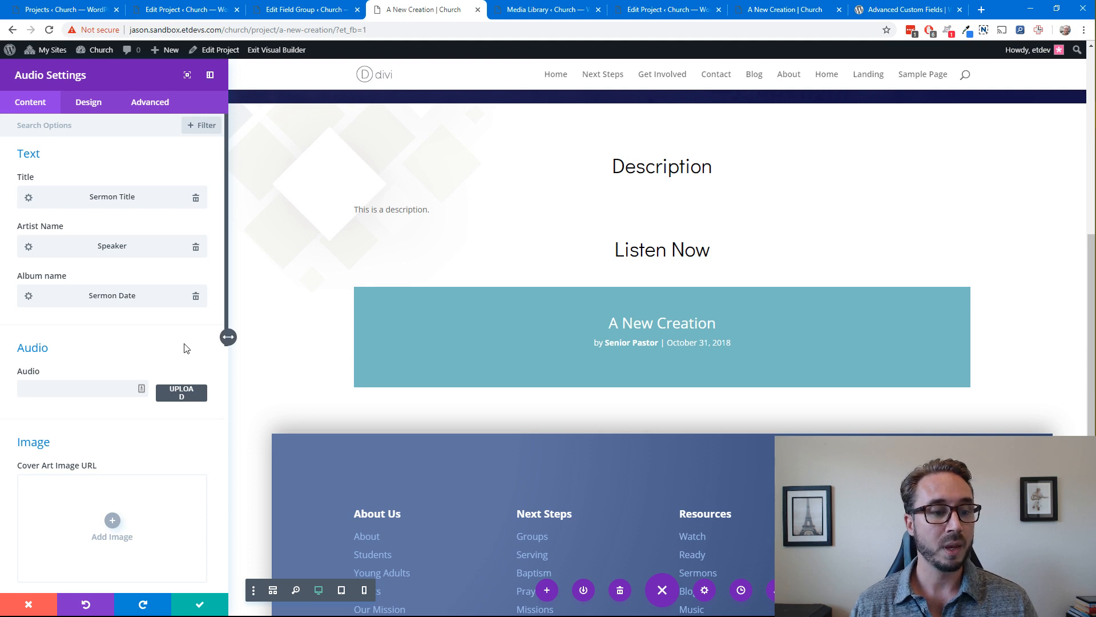
Use the dynamic Featured Image as the audio module's cover art and save the module
scroll(174, 380, down, 3)
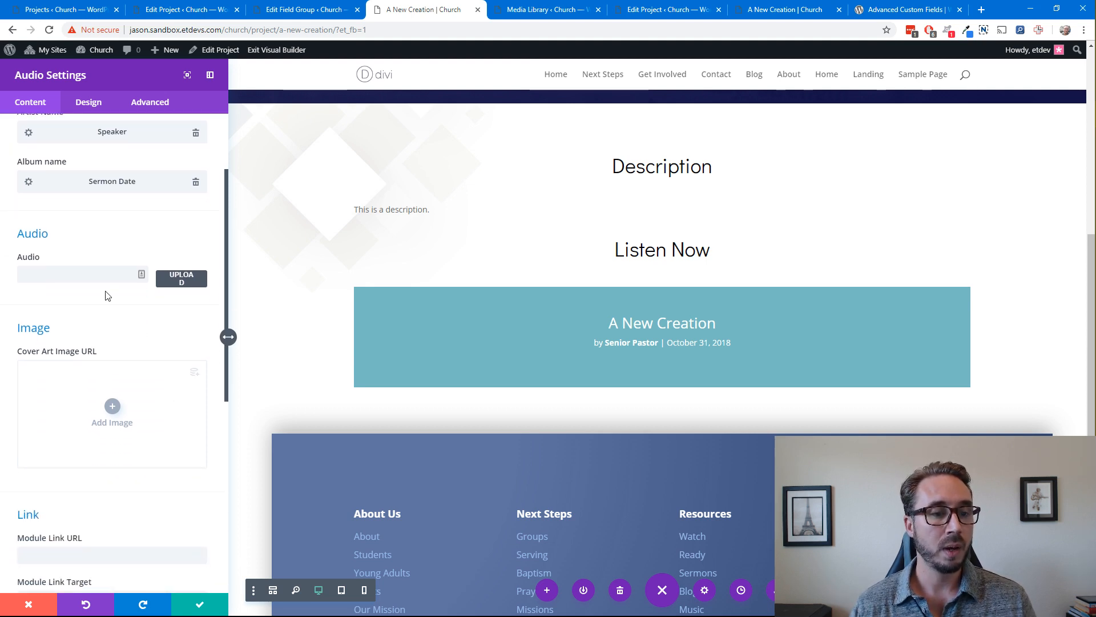
click(118, 276)
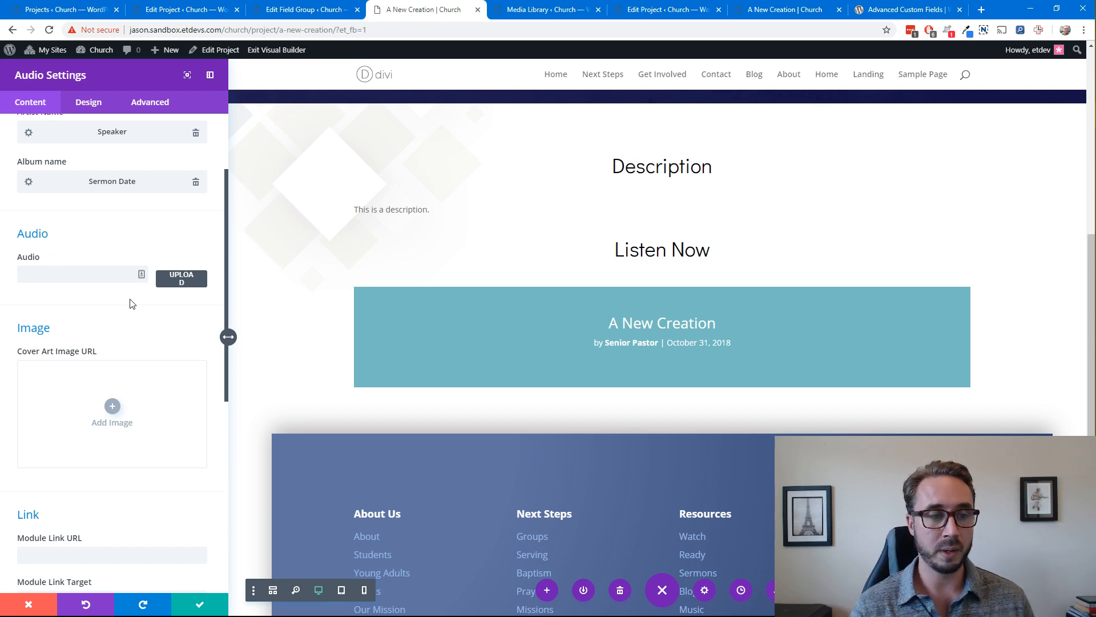
scroll(131, 305, down, 5)
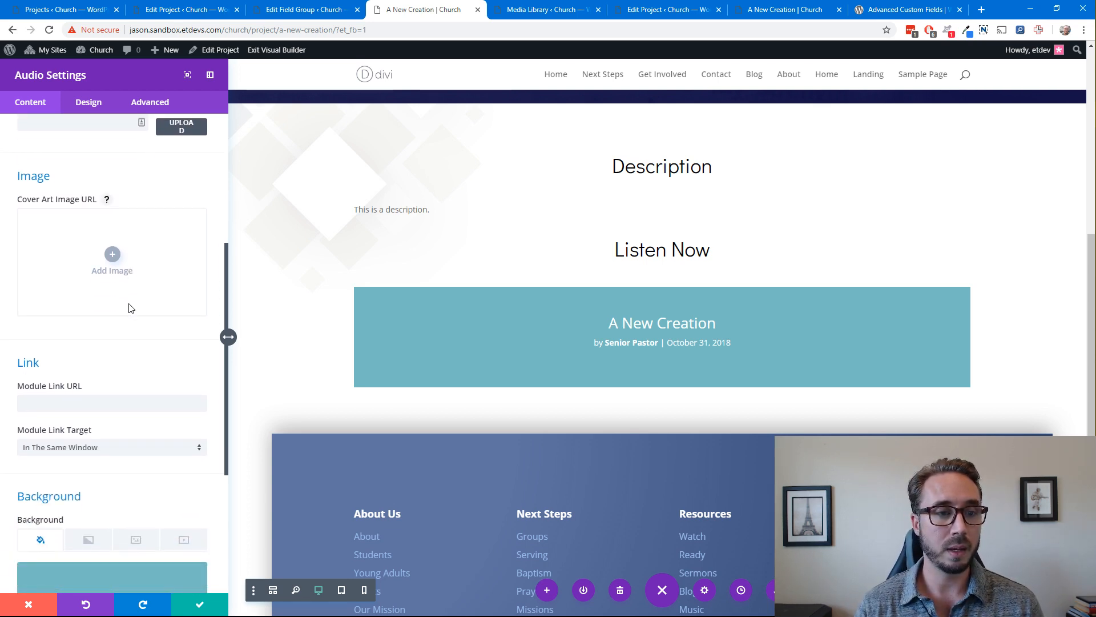
click(161, 263)
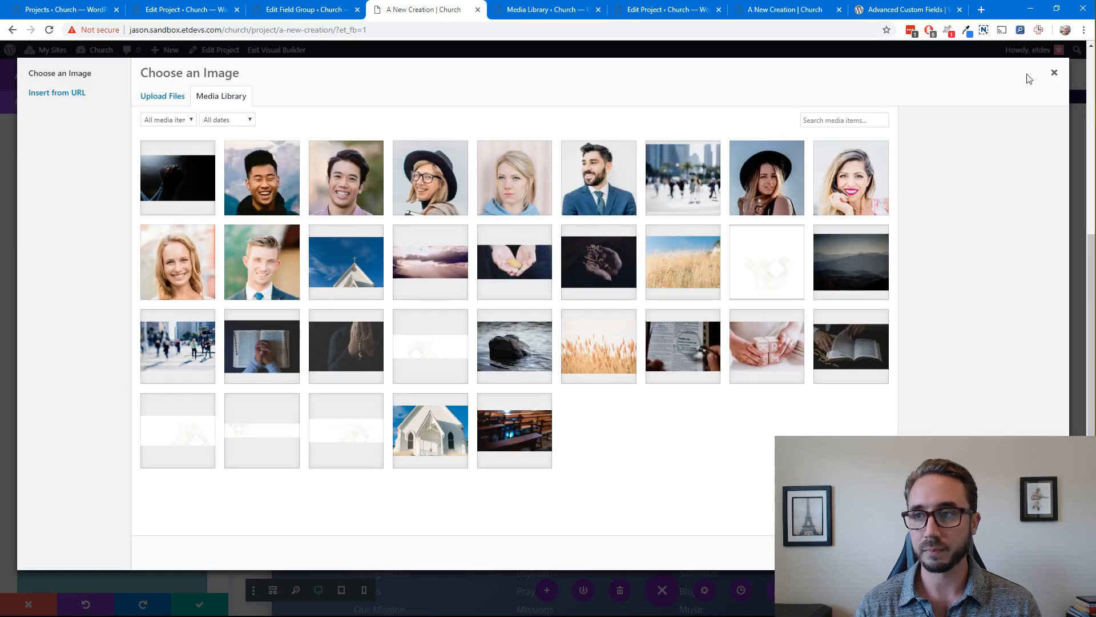
click(1052, 73)
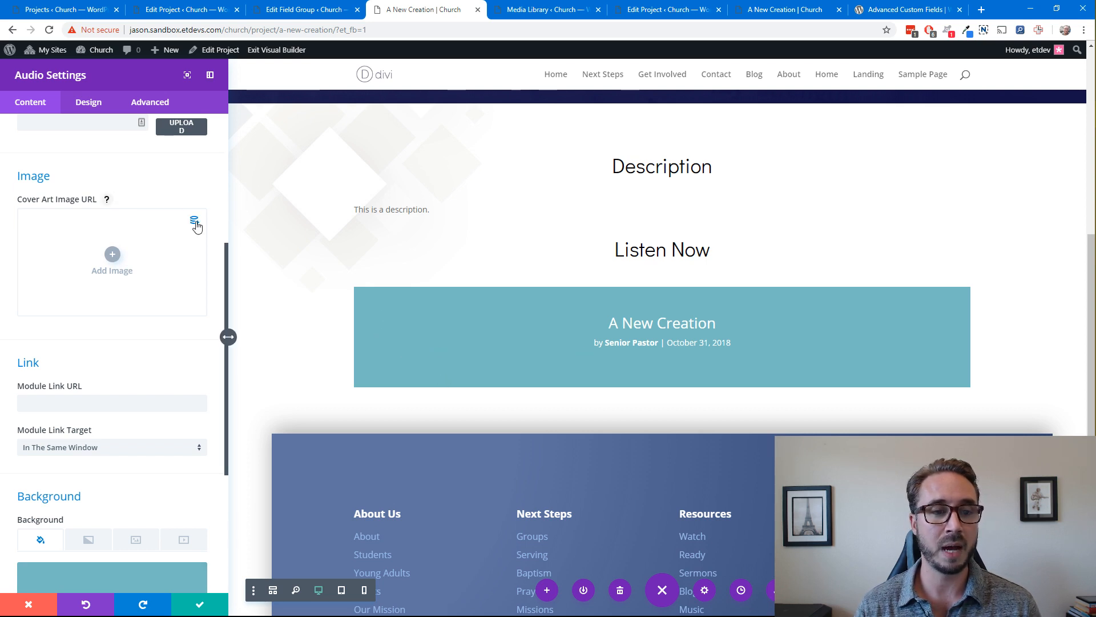
click(194, 220)
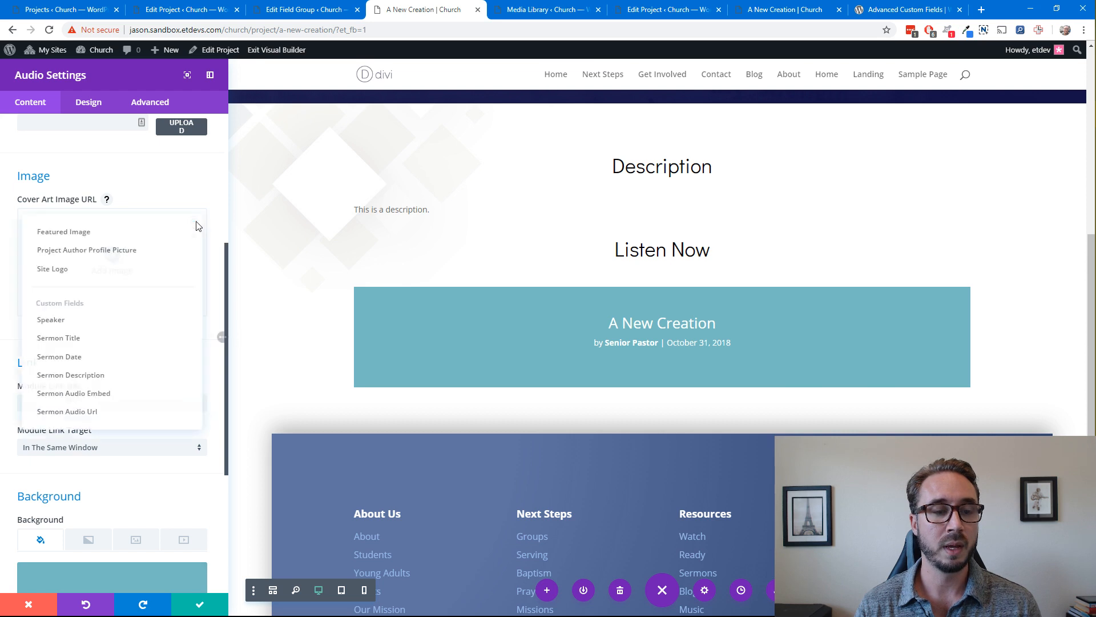
click(89, 231)
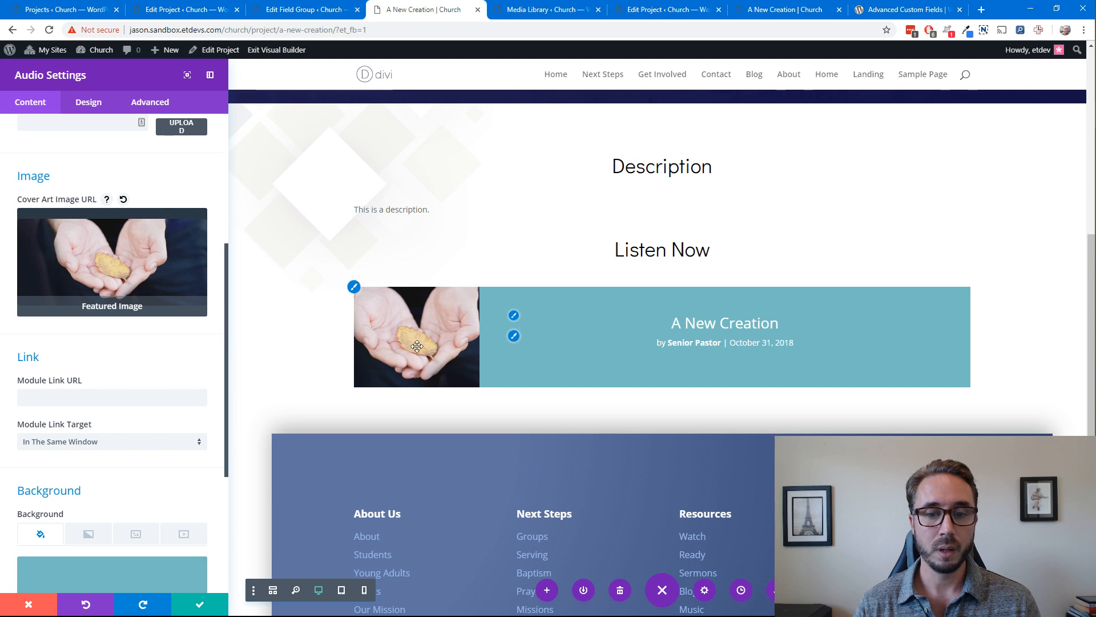
scroll(198, 355, down, 3)
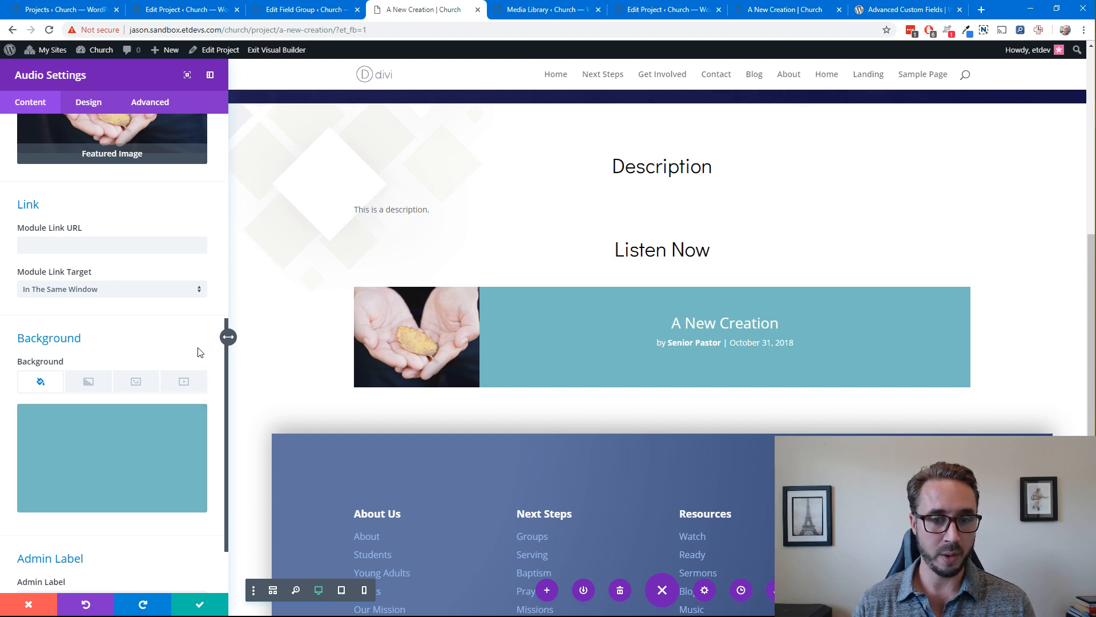
click(199, 605)
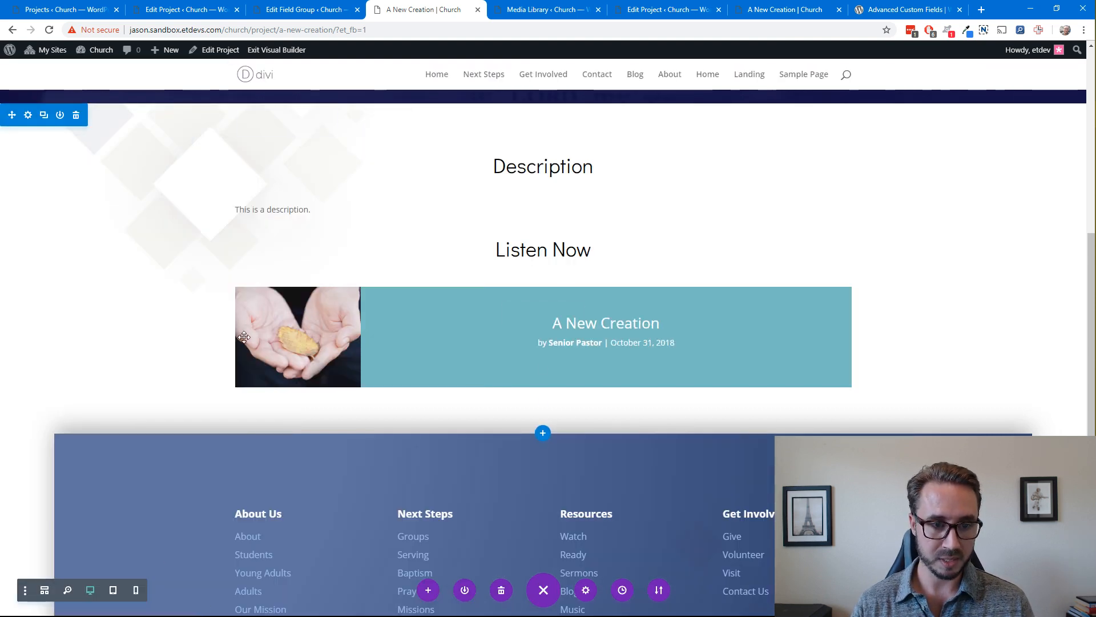
Copy the background settings of the blue footer section containing the About Us and Next Steps links, and close its settings
scroll(575, 318, down, 2)
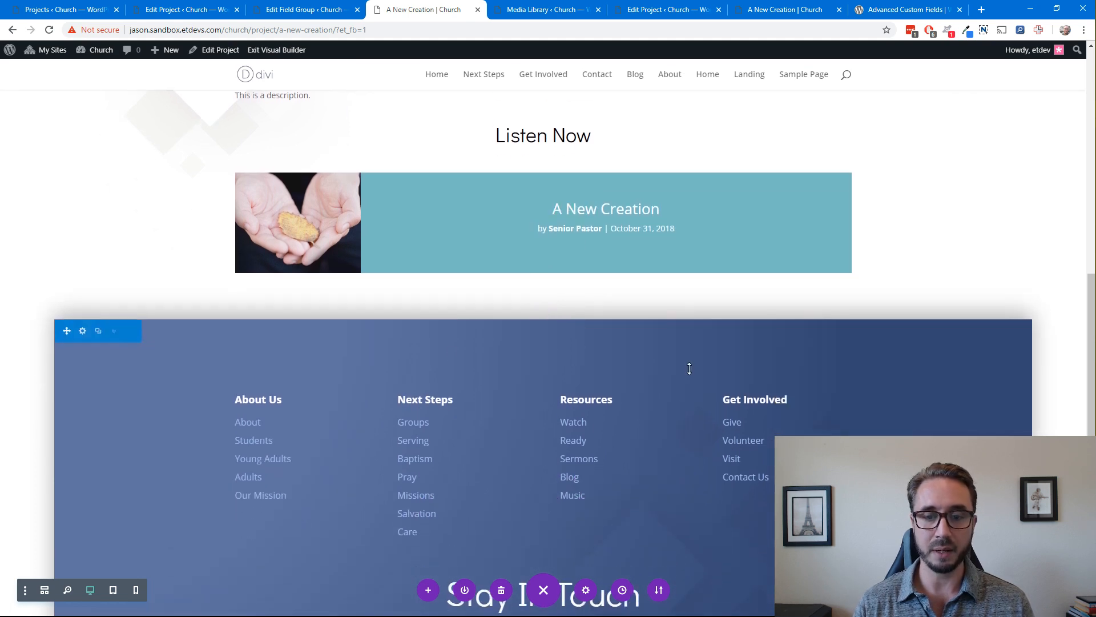
click(82, 331)
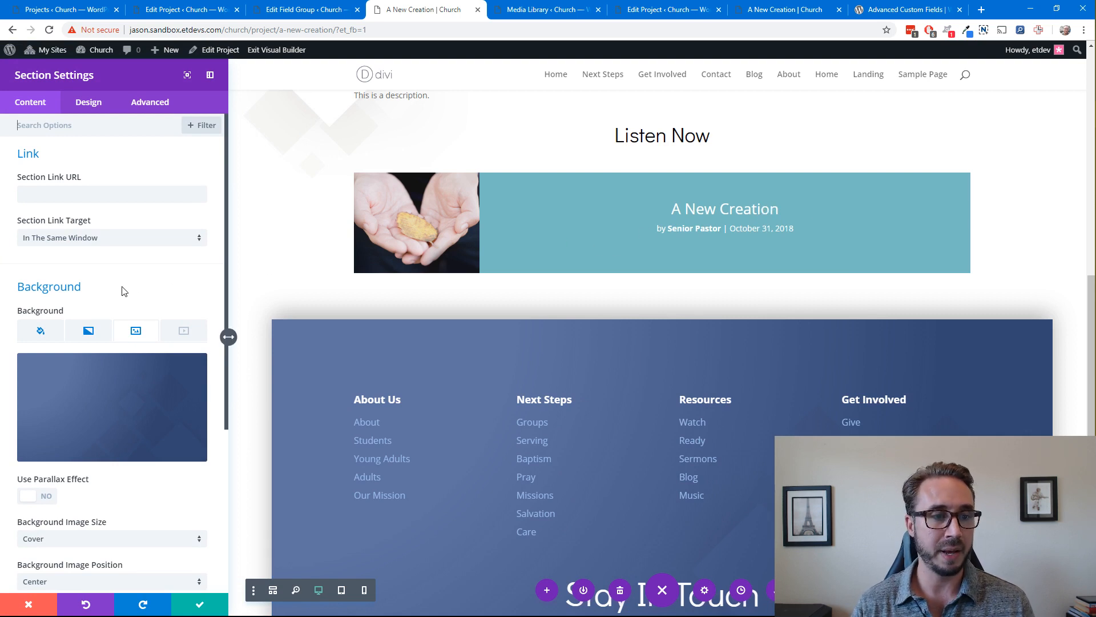
right_click(61, 291)
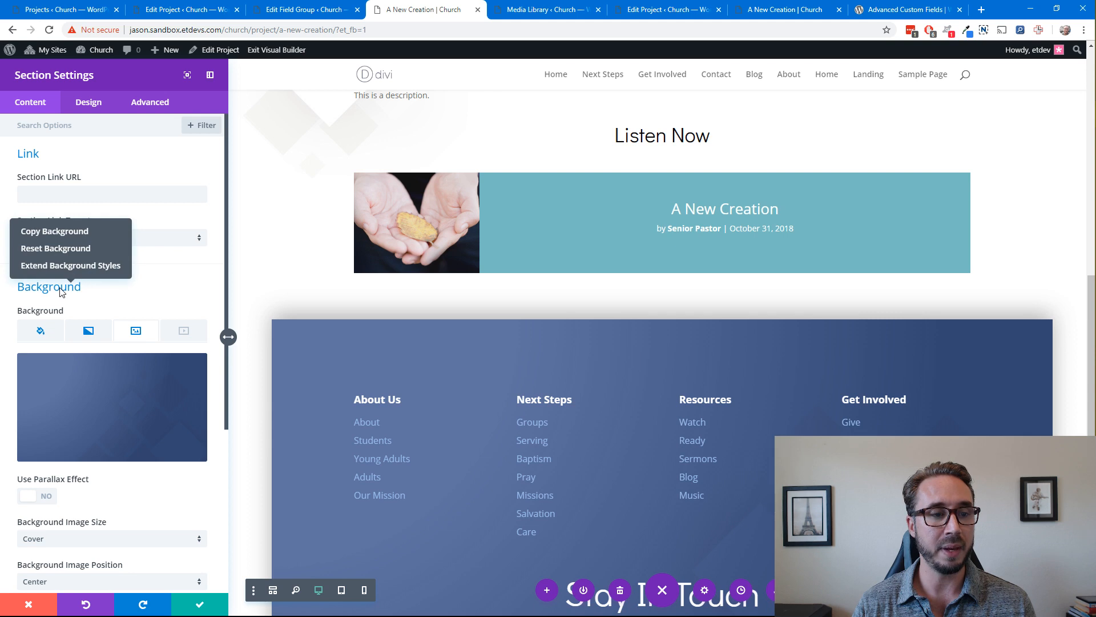
click(66, 236)
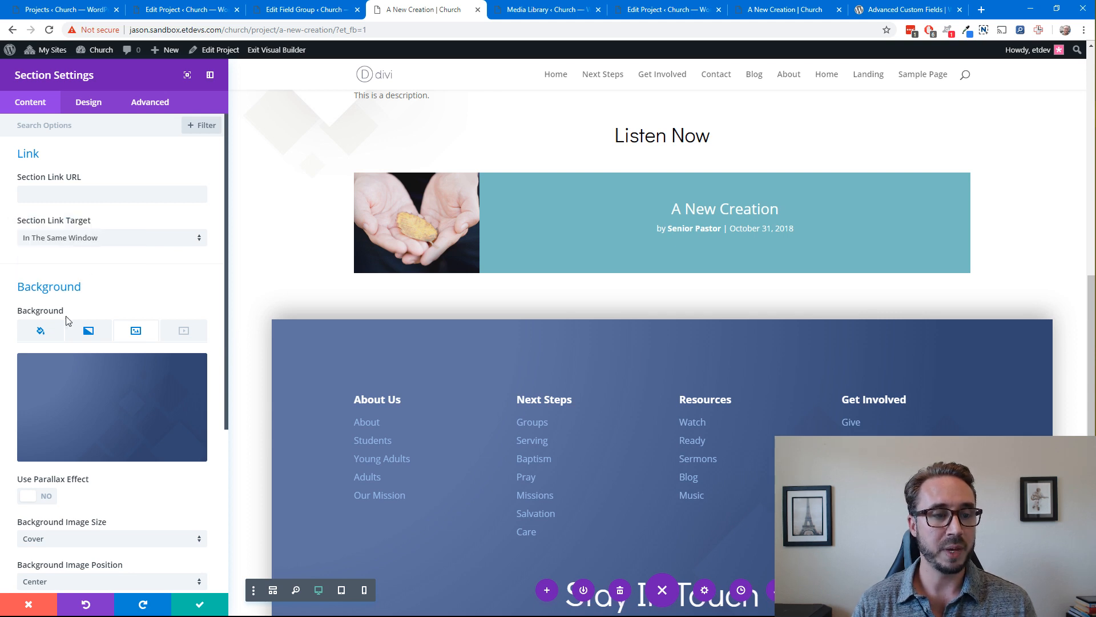
click(197, 604)
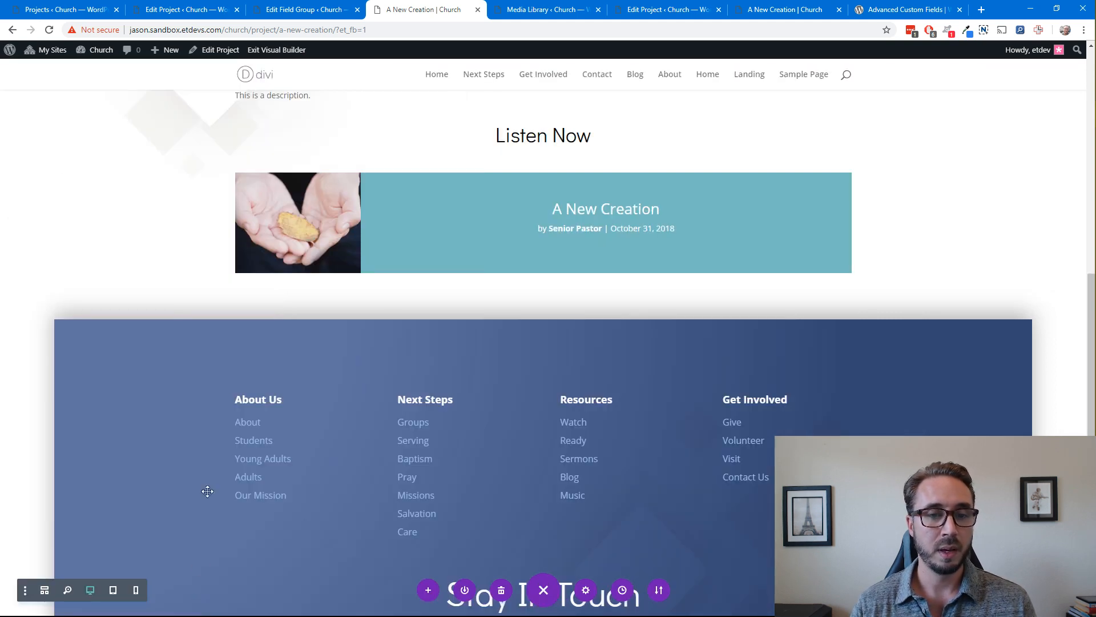
Paste the copied footer background settings onto the audio module's background
click(527, 202)
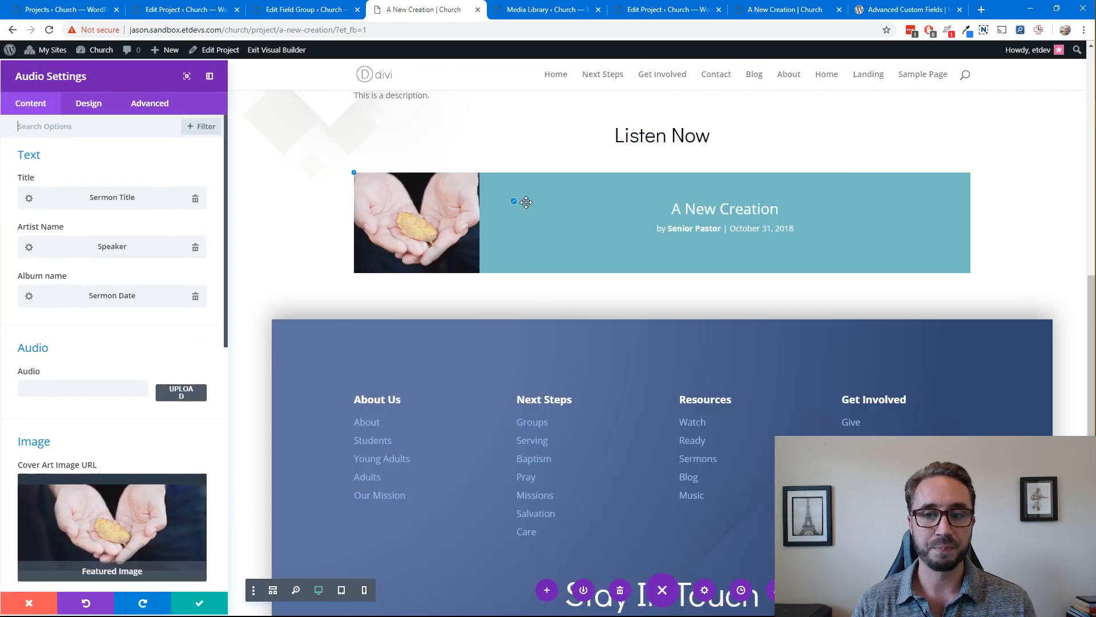
scroll(76, 371, down, 8)
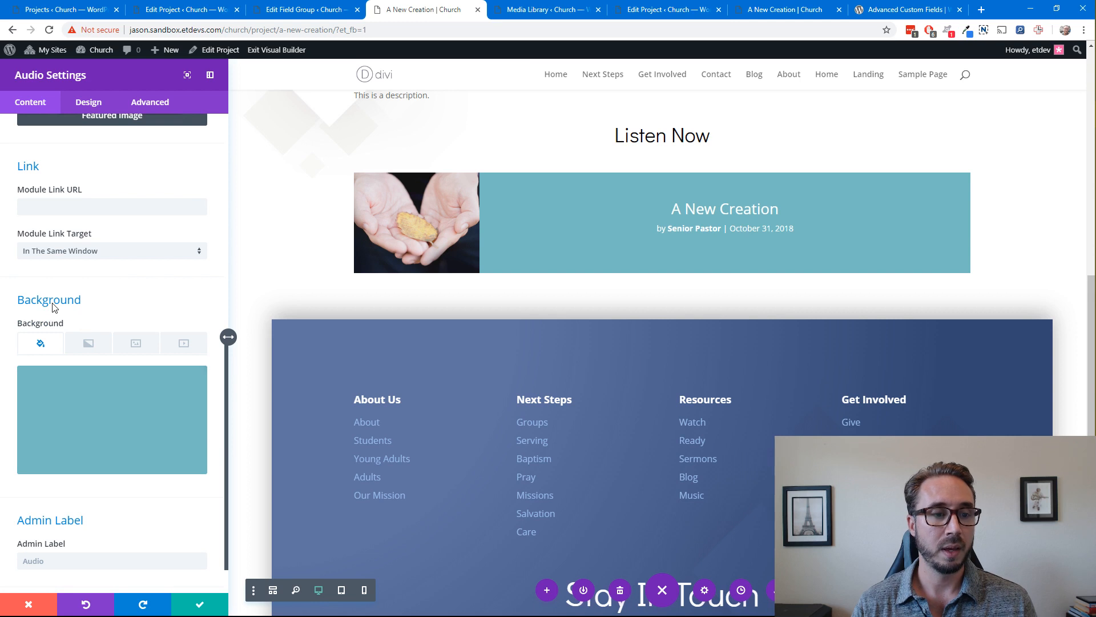
right_click(50, 302)
click(61, 247)
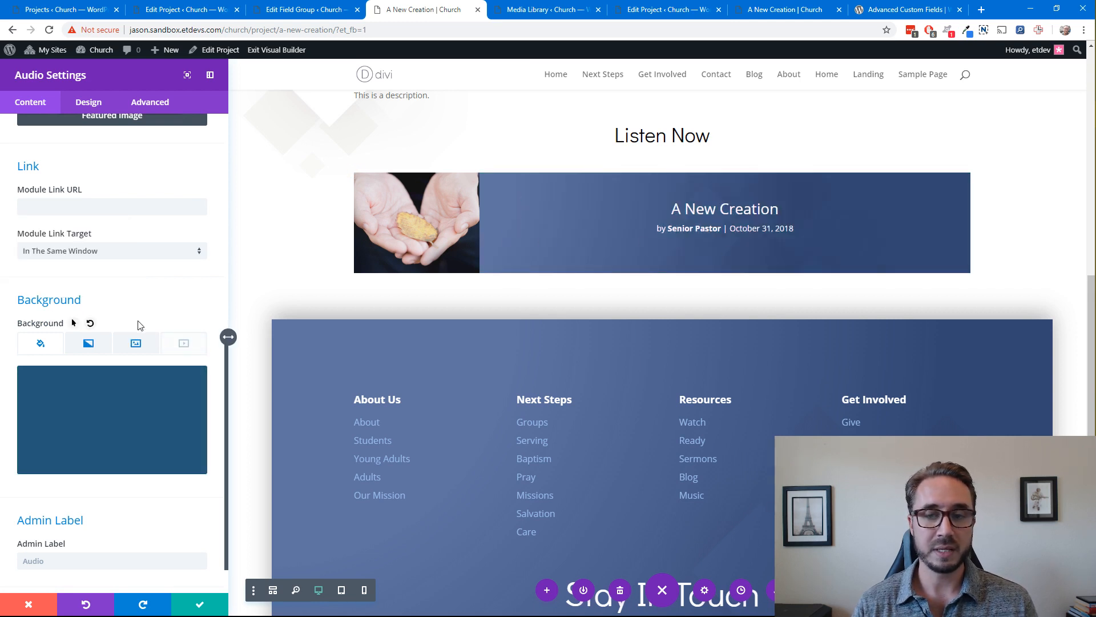
Set the audio module's text orientation to left
scroll(664, 253, up, 1)
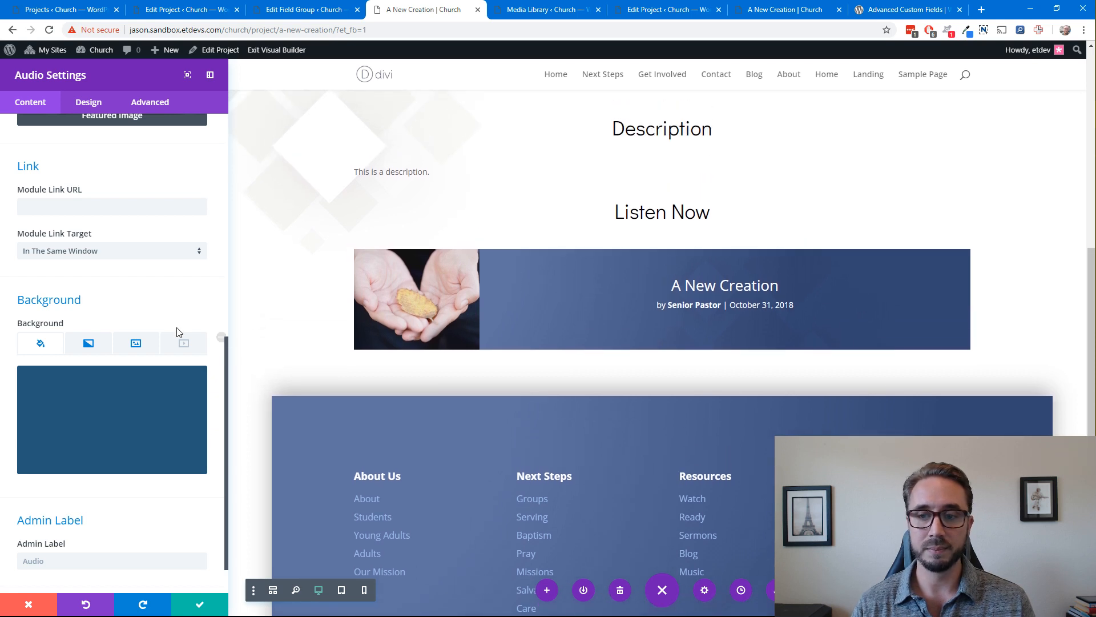
scroll(94, 310, up, 2)
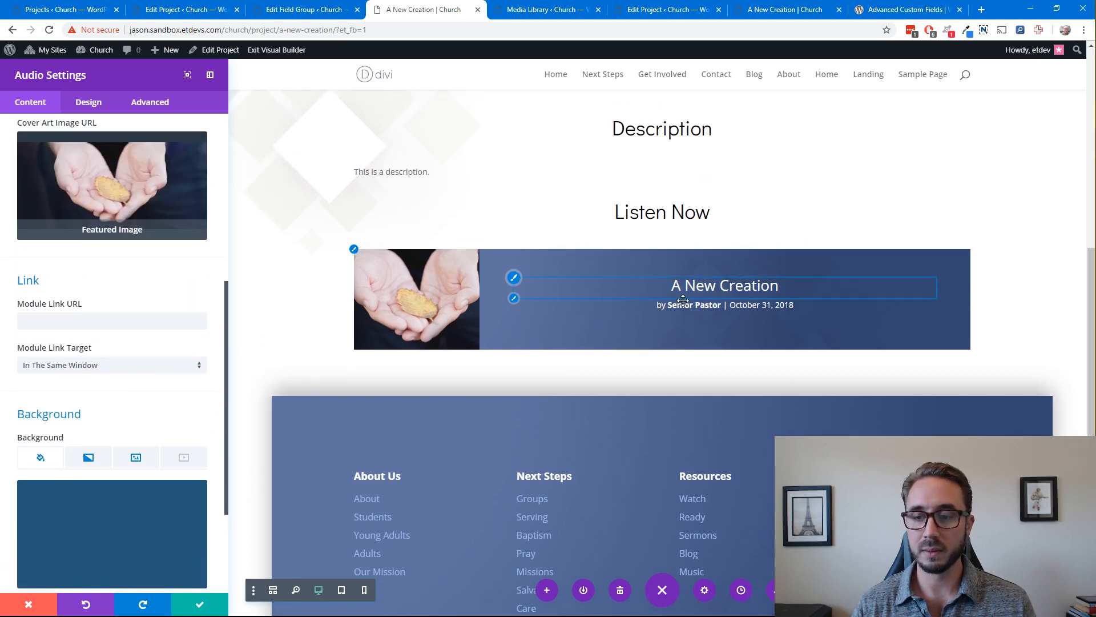
click(88, 109)
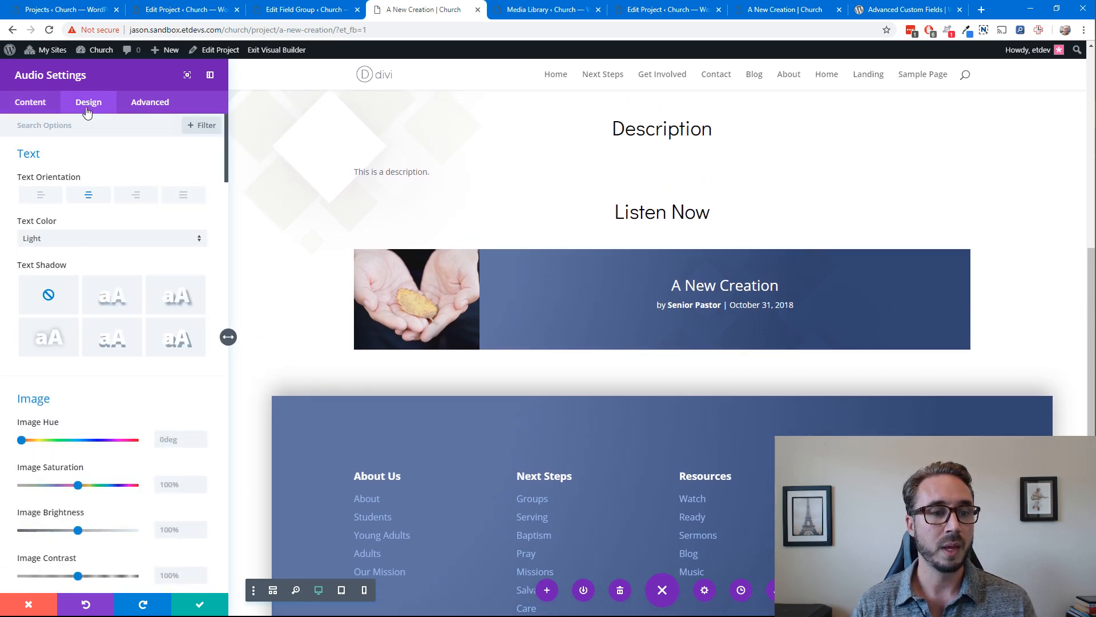
click(41, 197)
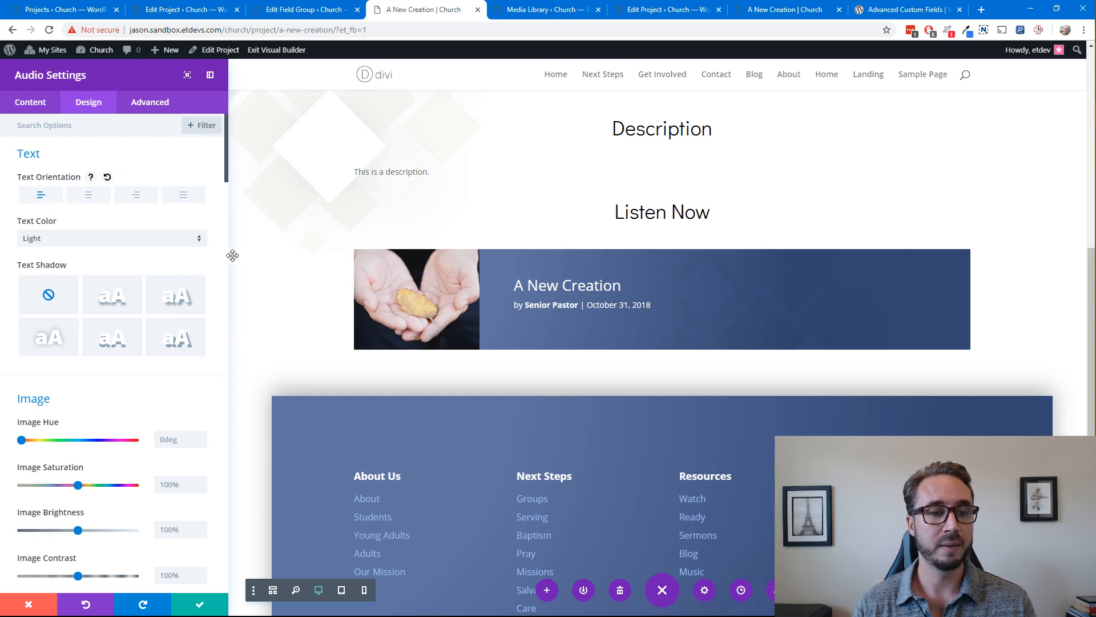
Reduce the saturation of the audio module's cover image to 15%
scroll(222, 270, down, 4)
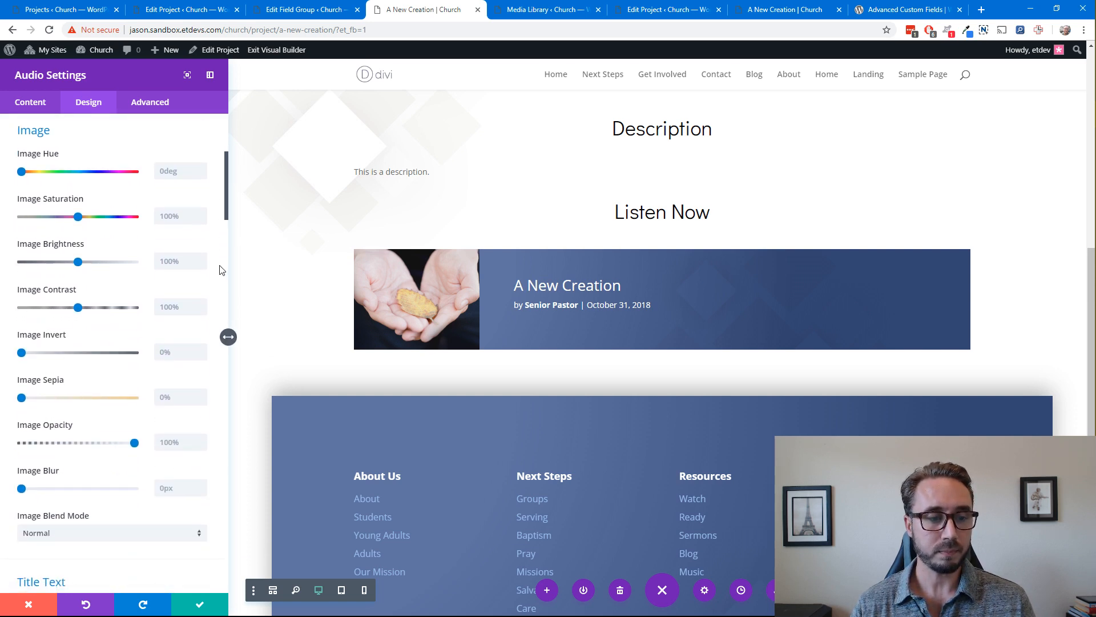
scroll(222, 270, down, 2)
scroll(221, 270, up, 2)
scroll(221, 270, down, 1)
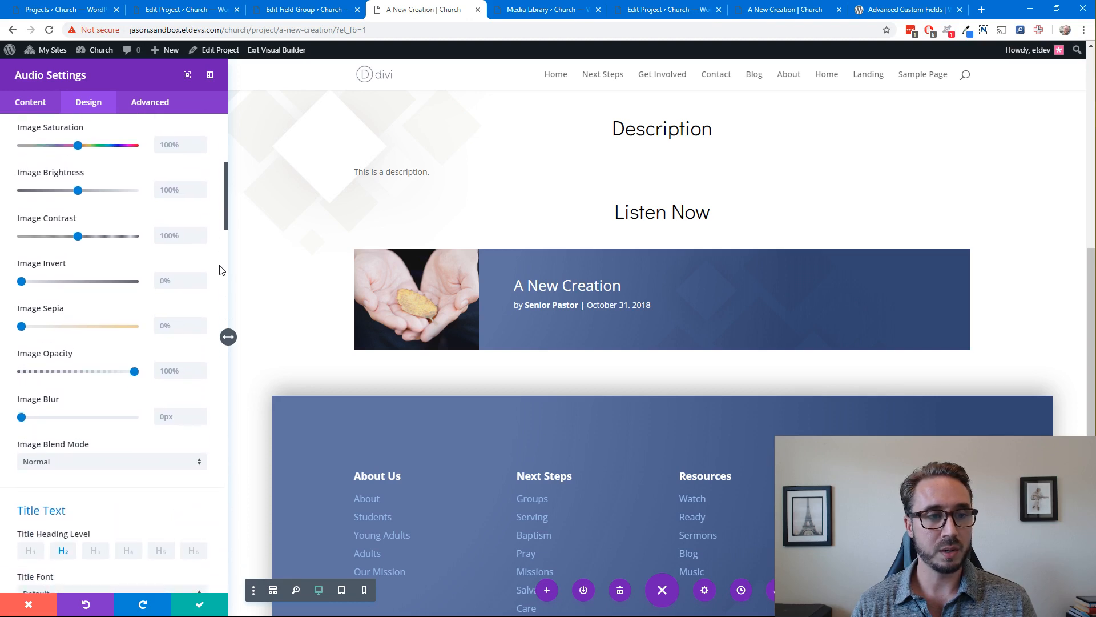
scroll(222, 270, up, 2)
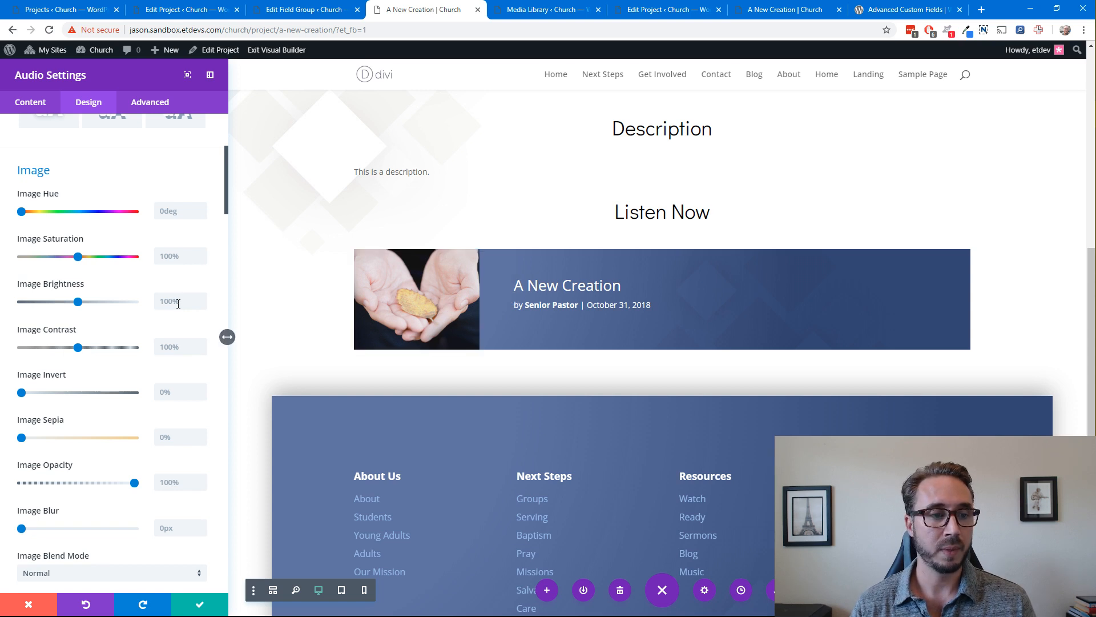
scroll(204, 338, down, 1)
scroll(197, 337, down, 1)
scroll(111, 312, down, 1)
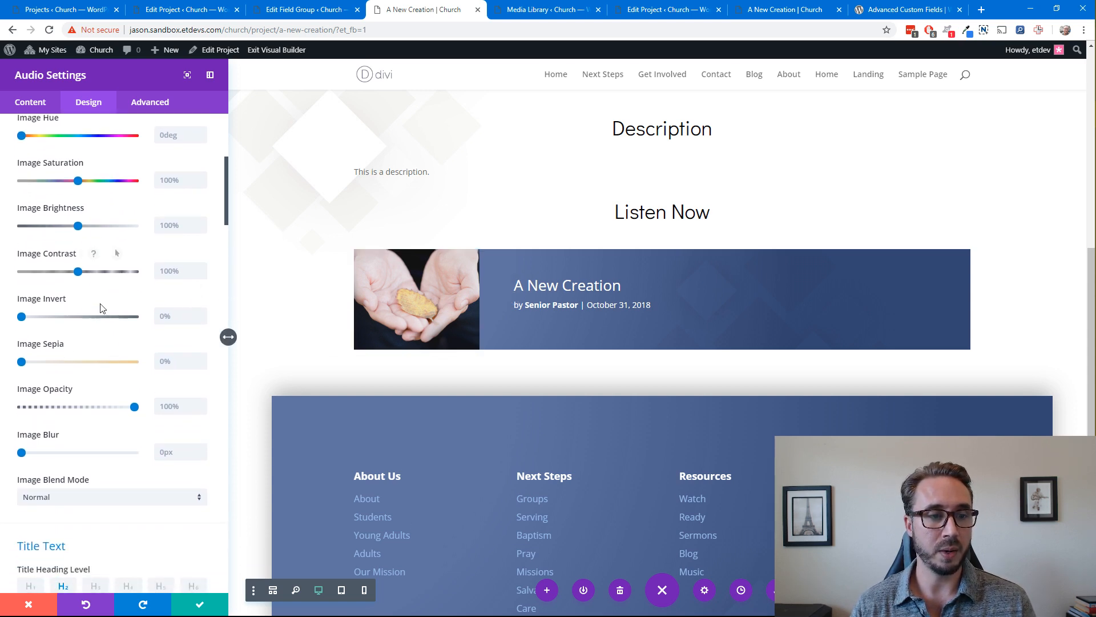
scroll(98, 291, up, 1)
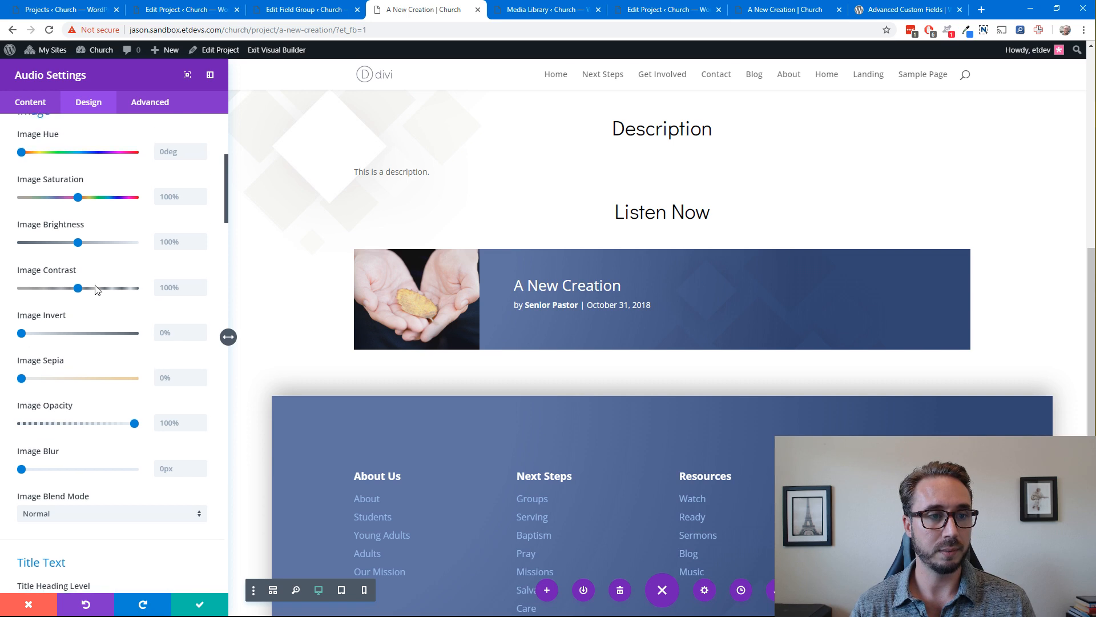
drag(78, 222, 31, 224)
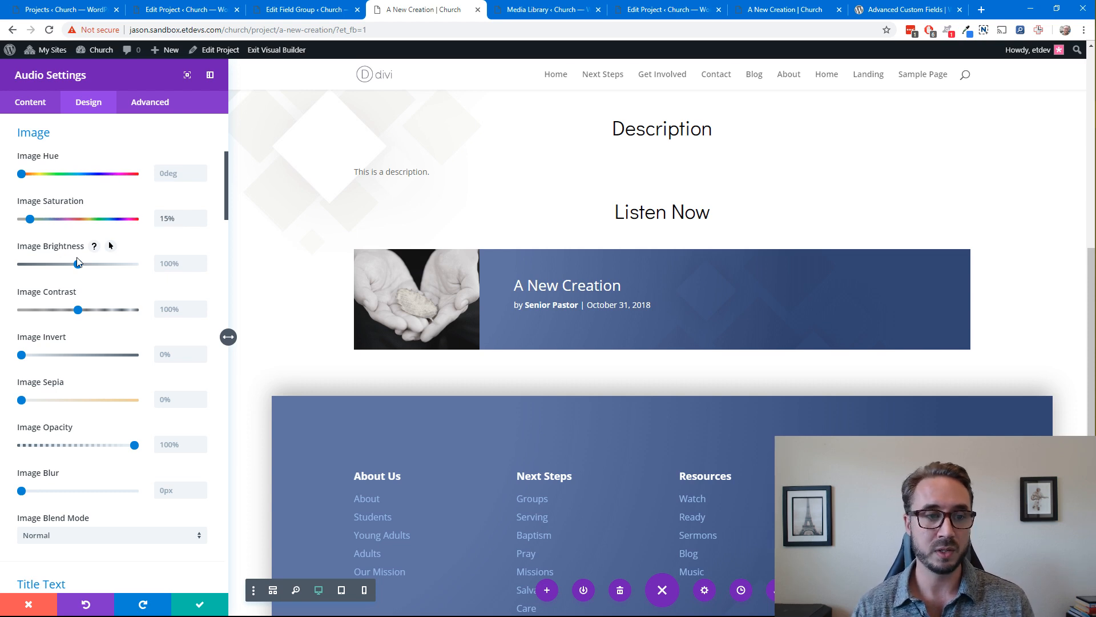
Set the audio module's bottom custom margin to 0px and save the module
scroll(210, 323, down, 5)
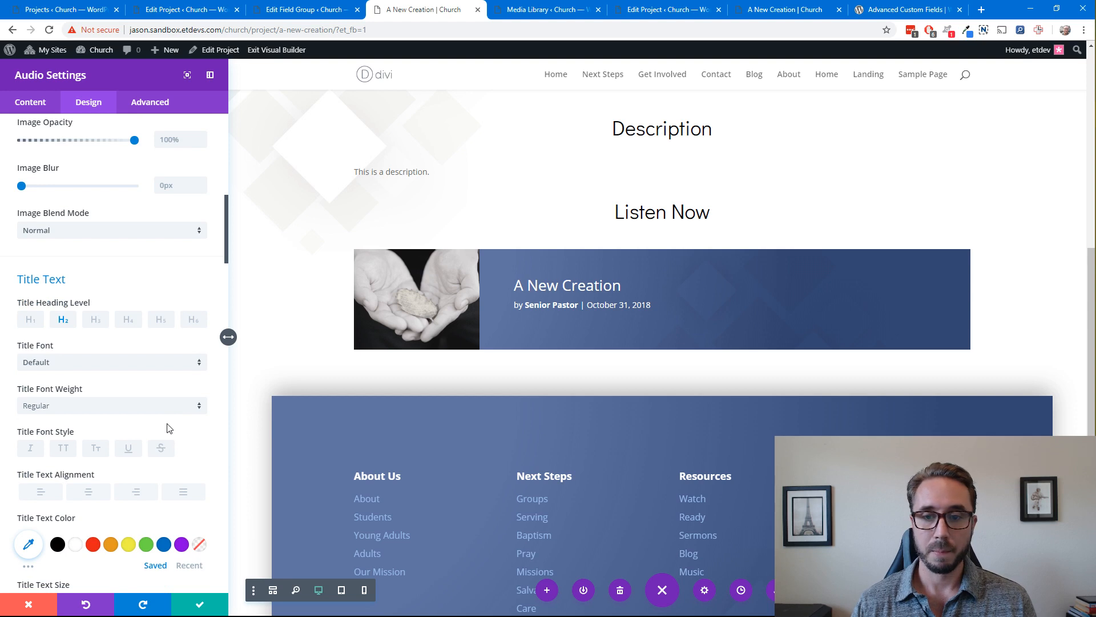
scroll(169, 428, down, 2)
scroll(167, 429, down, 6)
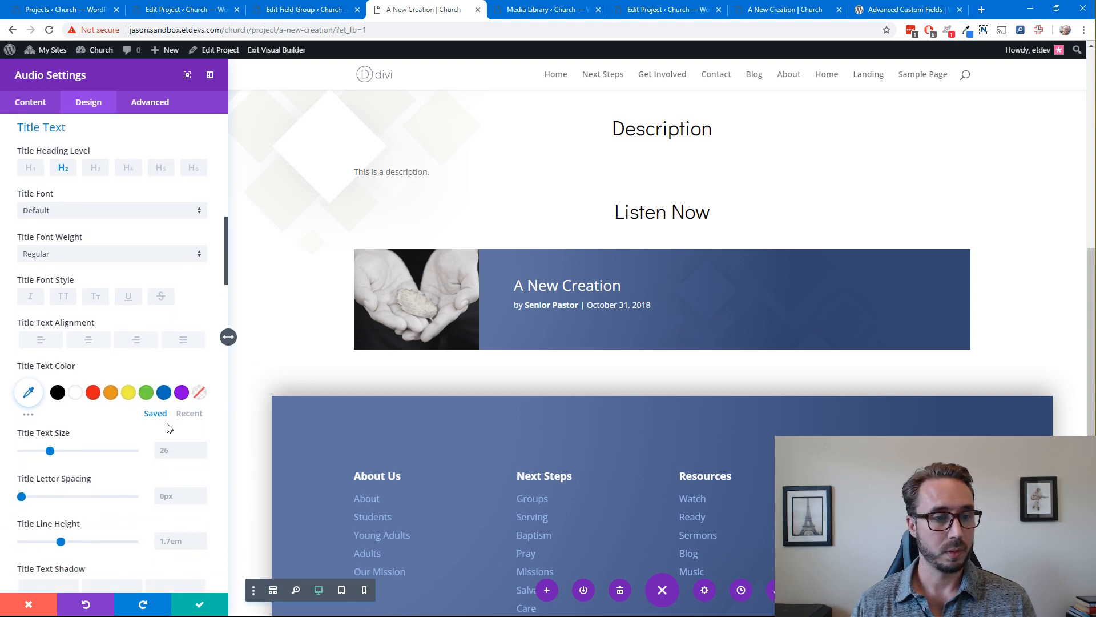
scroll(169, 429, down, 4)
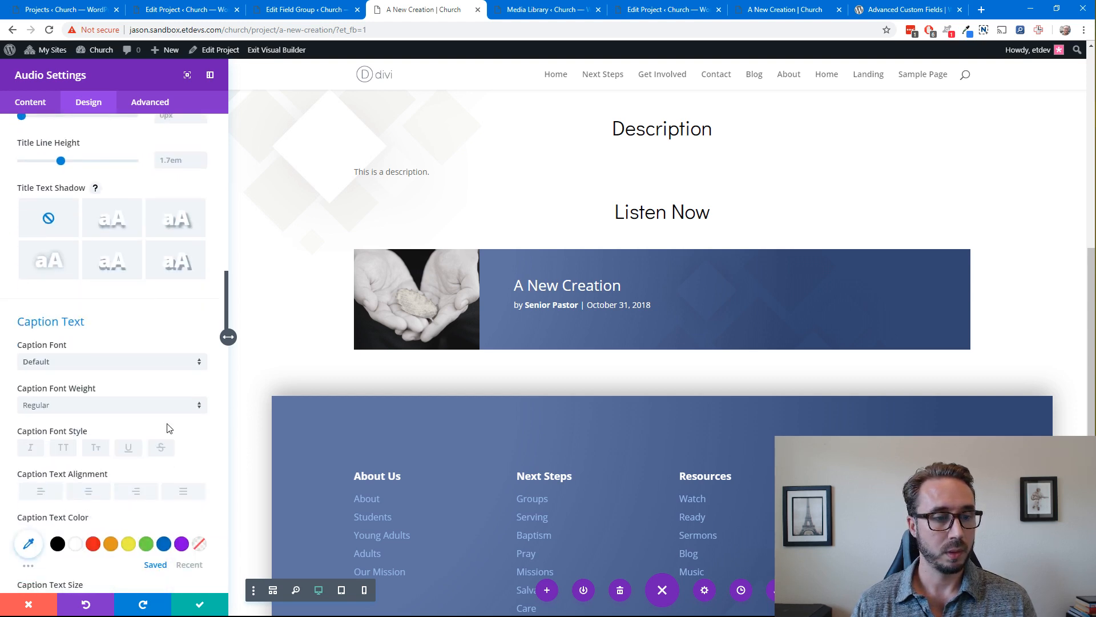
scroll(170, 433, down, 7)
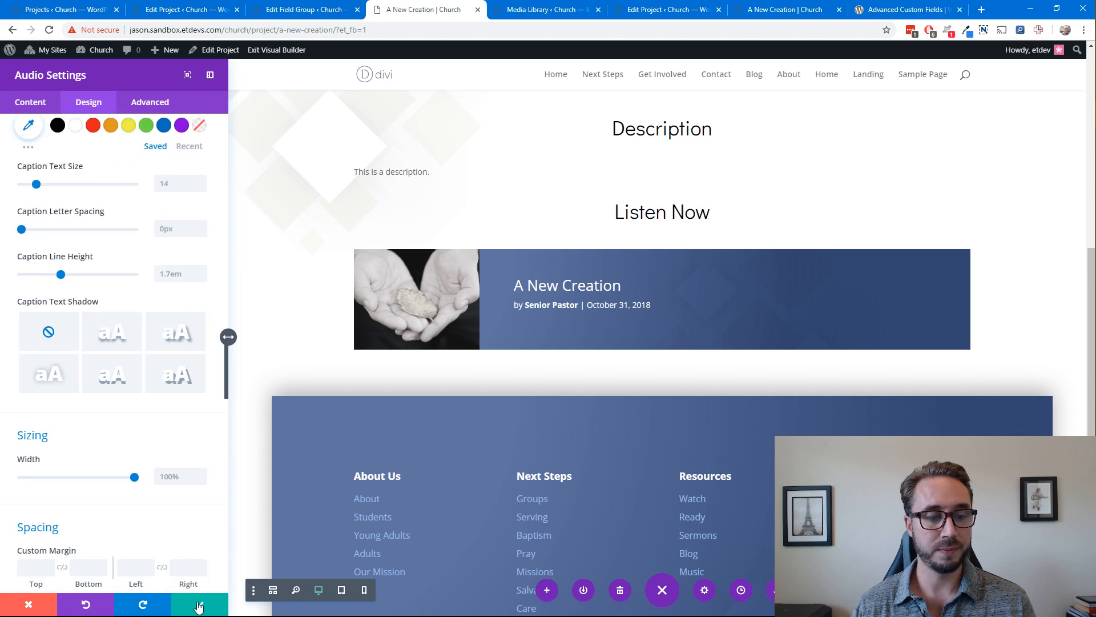
scroll(204, 495, down, 6)
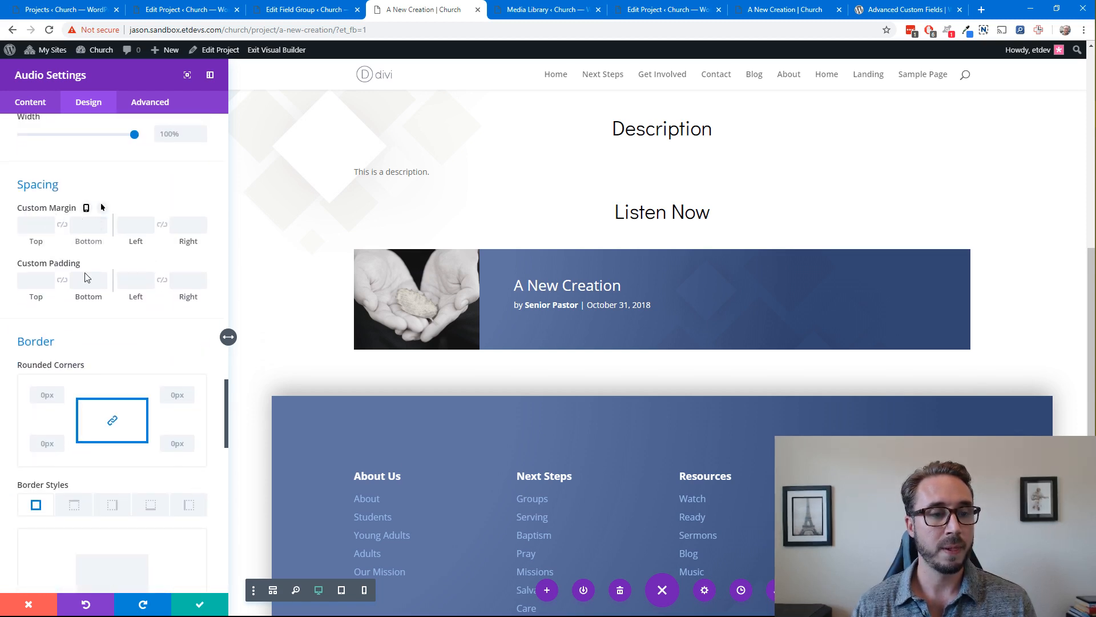
click(97, 223)
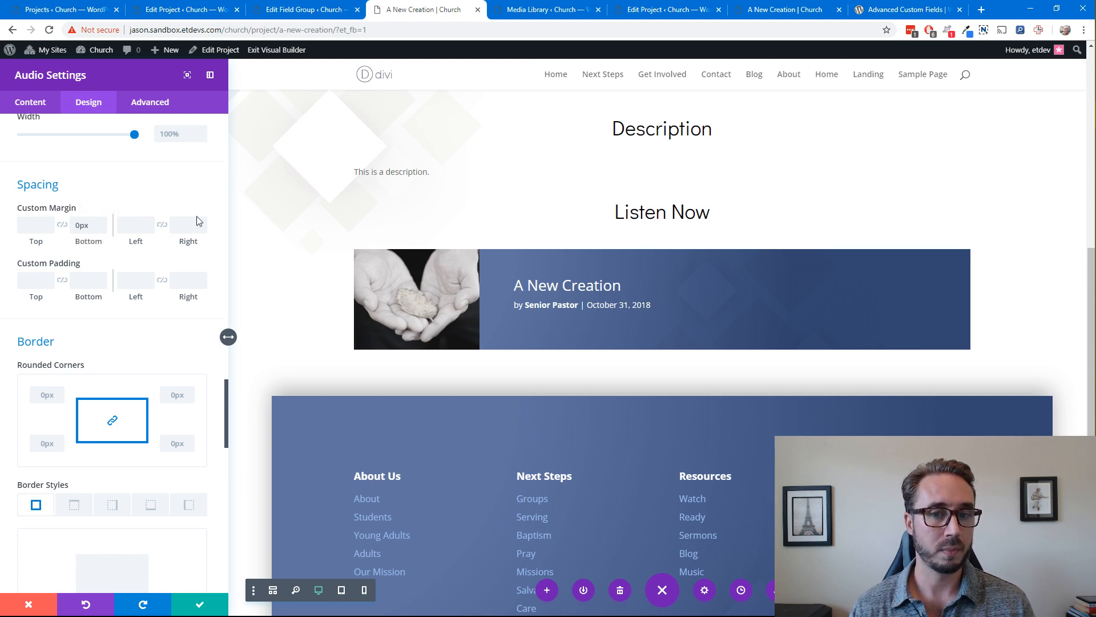
click(203, 607)
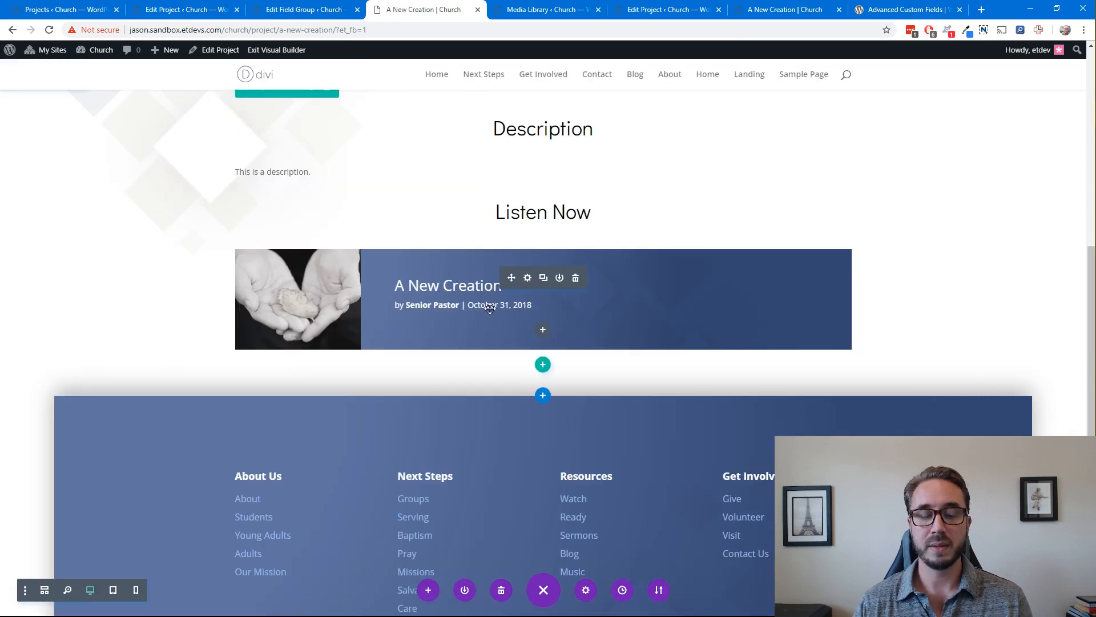
Insert a new Text module directly below the audio module
click(543, 331)
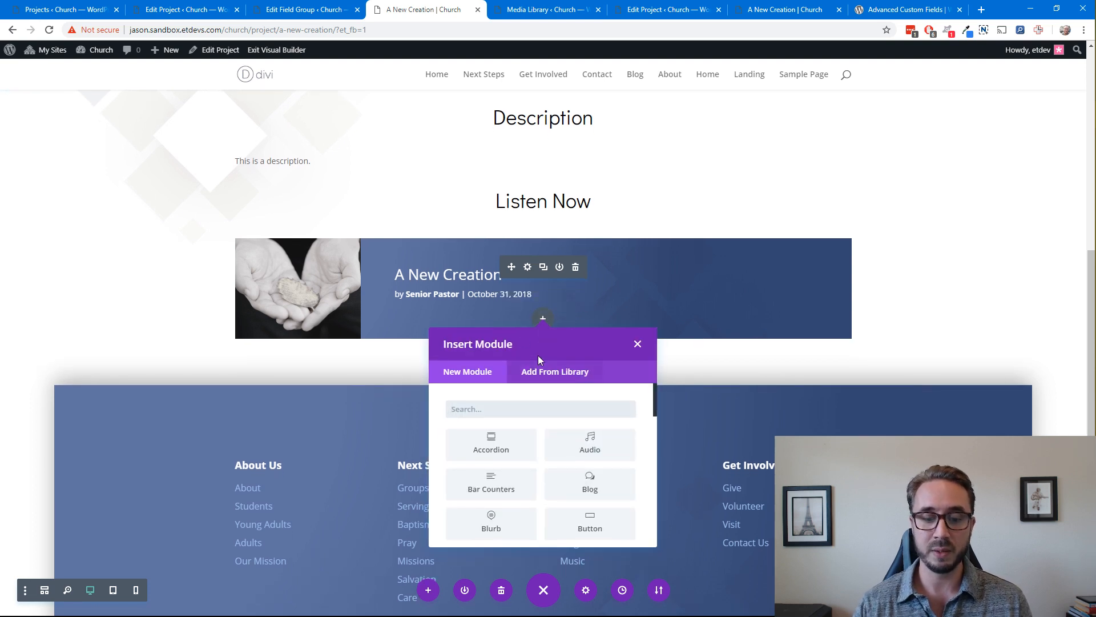
text(text)
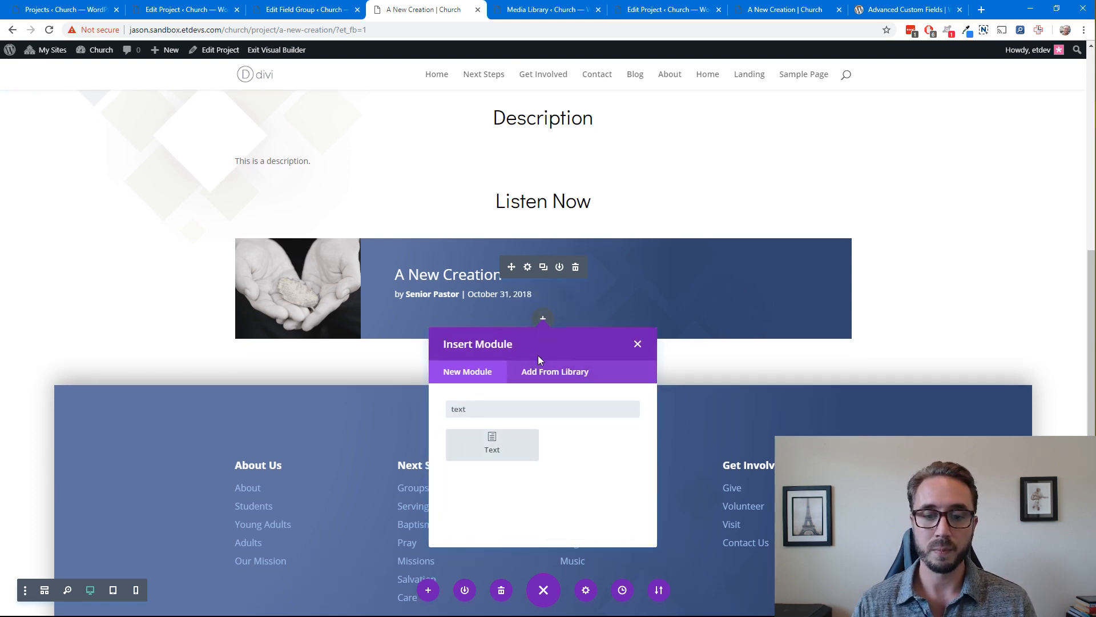
click(517, 448)
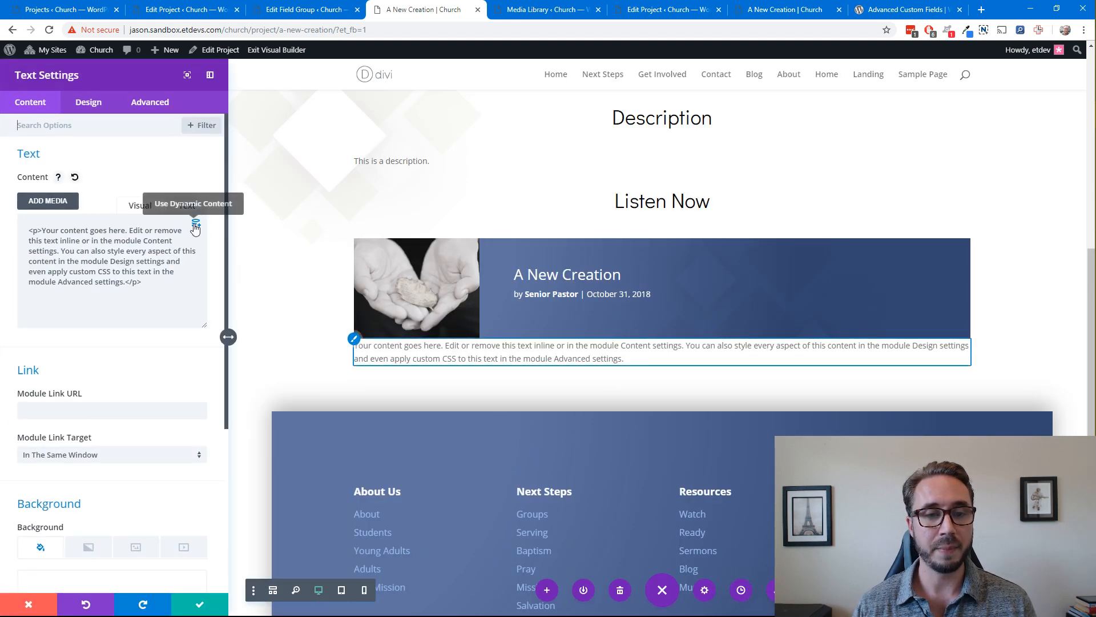
Fill the text module with the dynamic Sermon Audio Embed field, enable raw HTML for it, and save the module
click(195, 226)
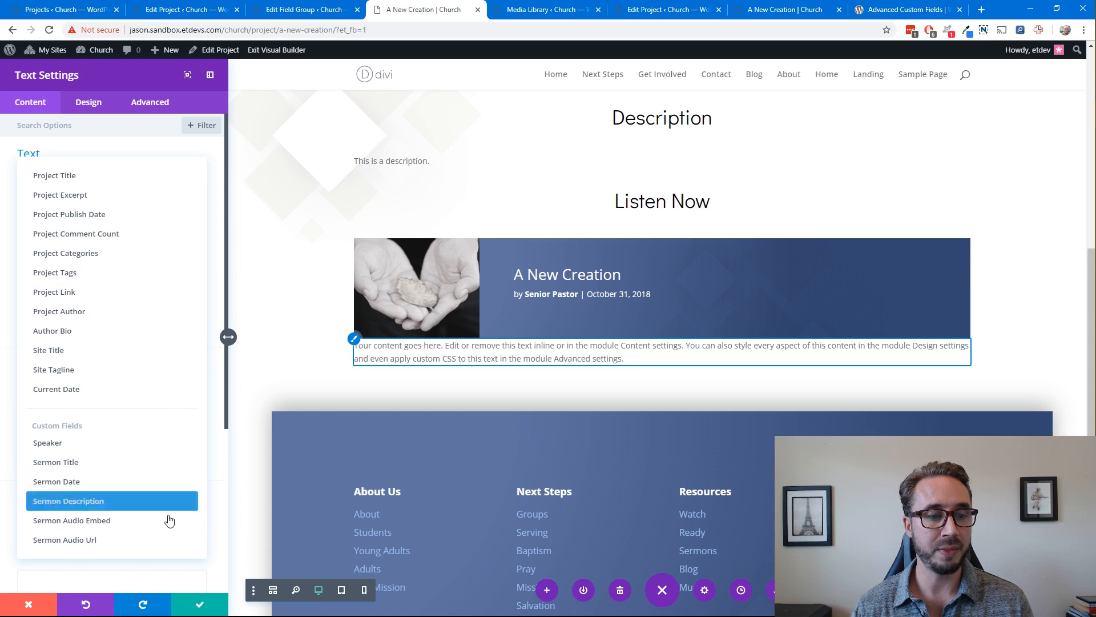
click(116, 523)
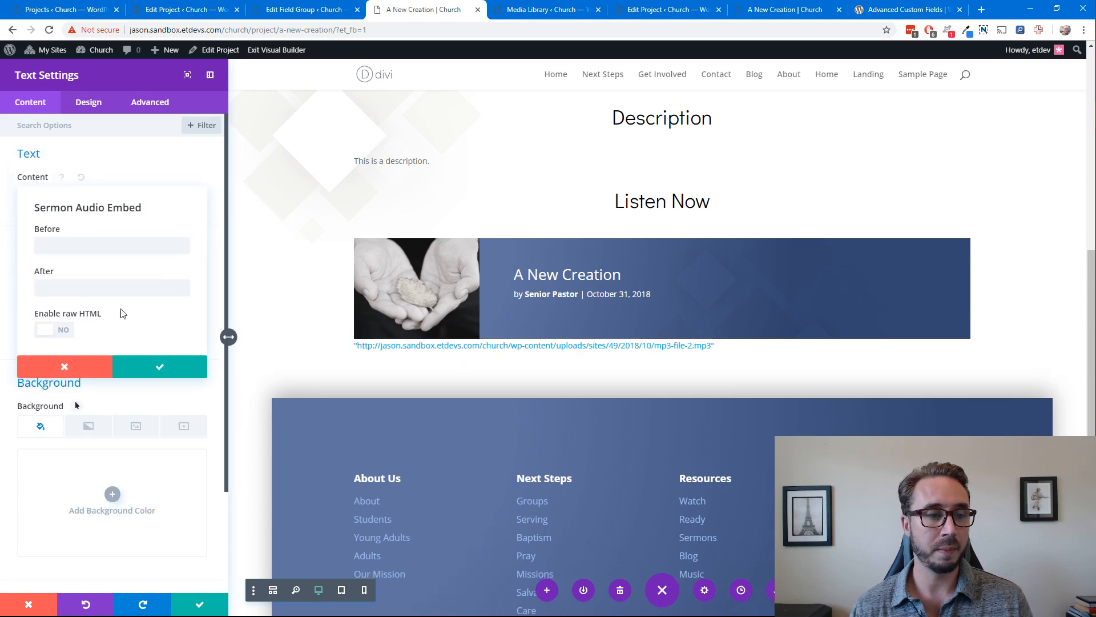
click(64, 330)
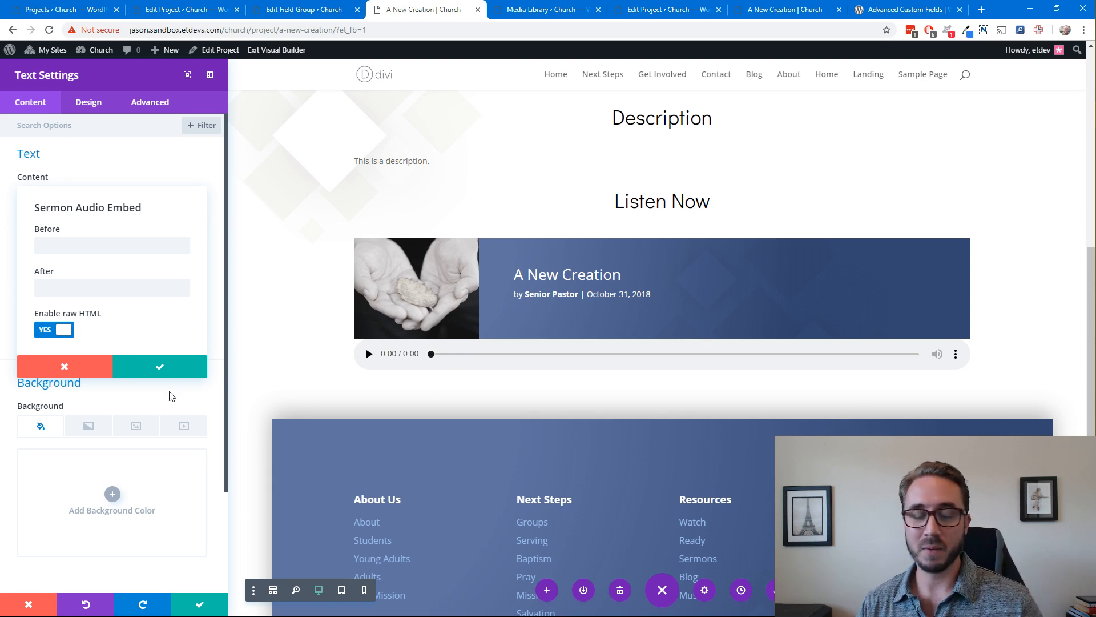
click(209, 402)
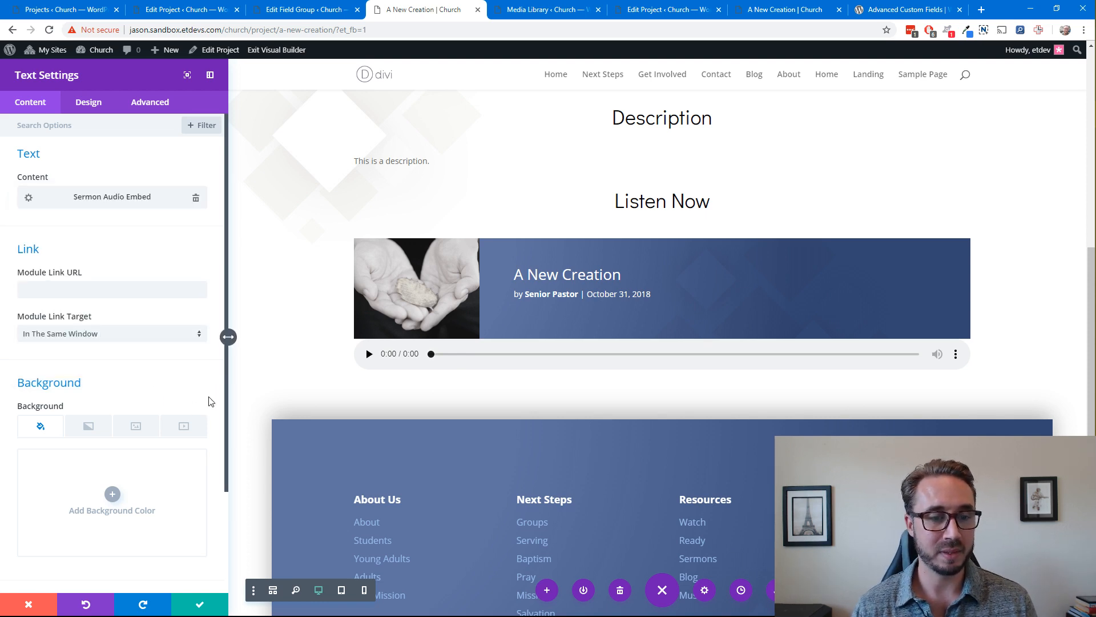
scroll(209, 402, down, 3)
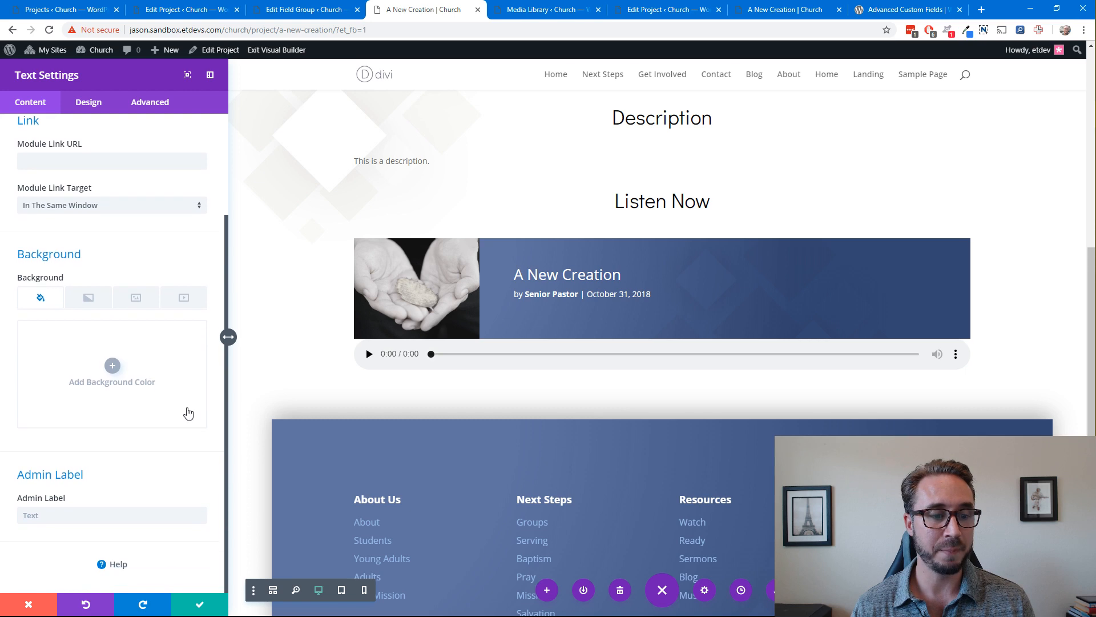
scroll(197, 269, up, 3)
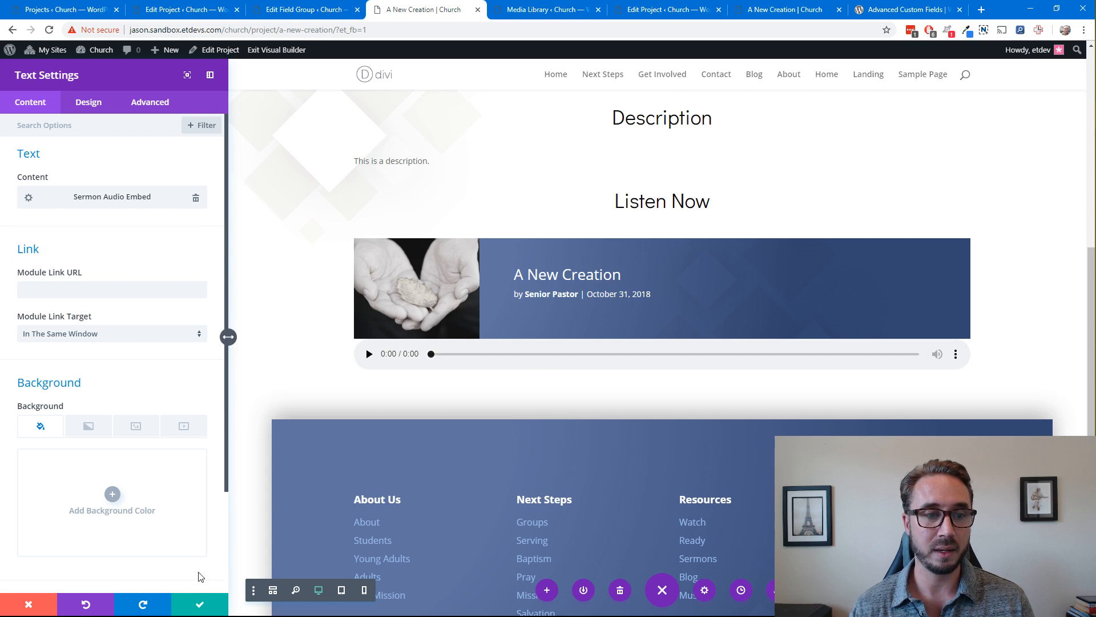
click(92, 111)
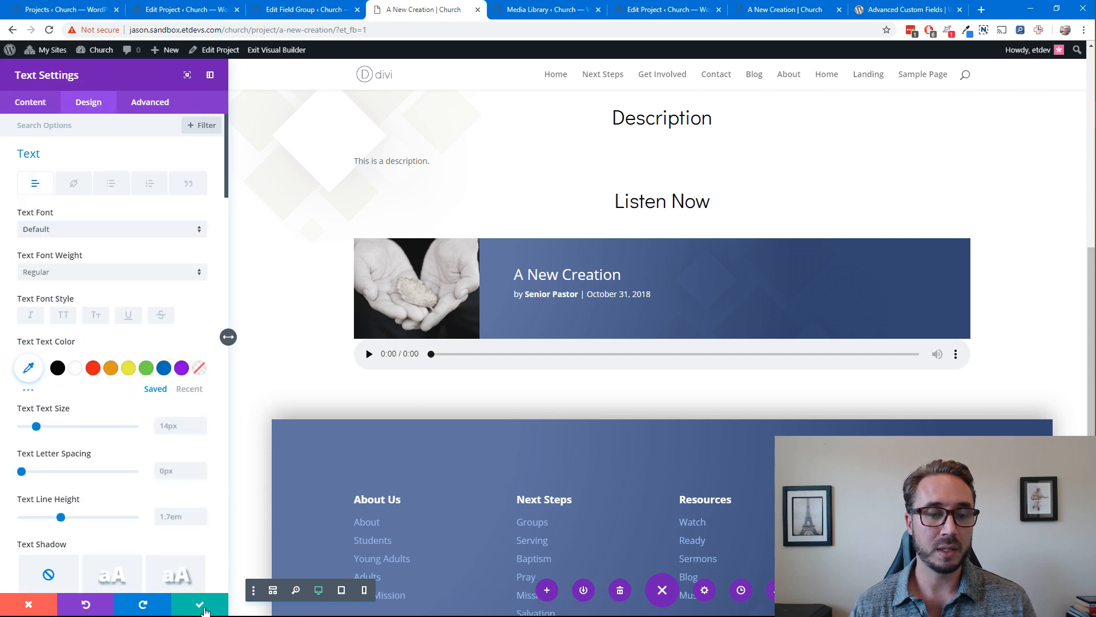
click(200, 602)
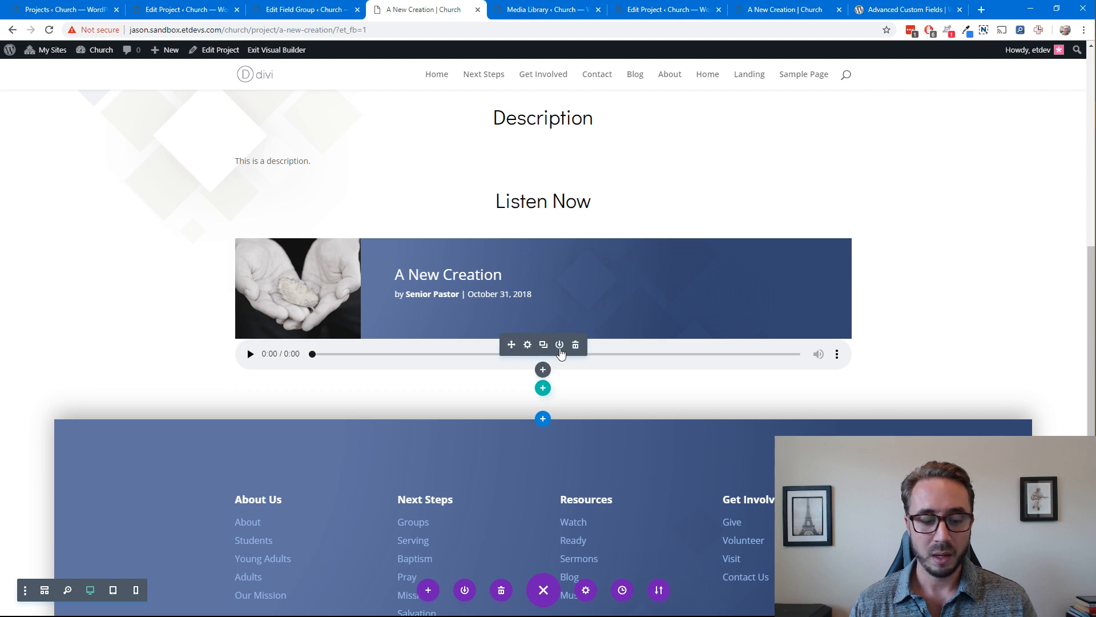
Reload the page and examine the embedded audio player below the sermon banner at a smaller and at full window size
key(F5)
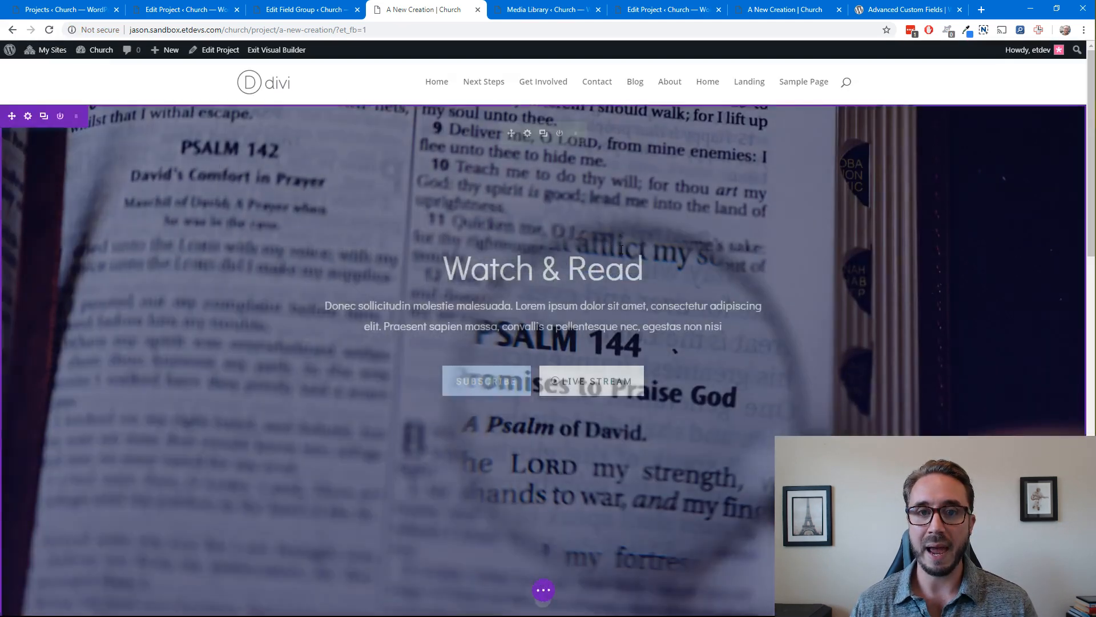
scroll(695, 358, down, 15)
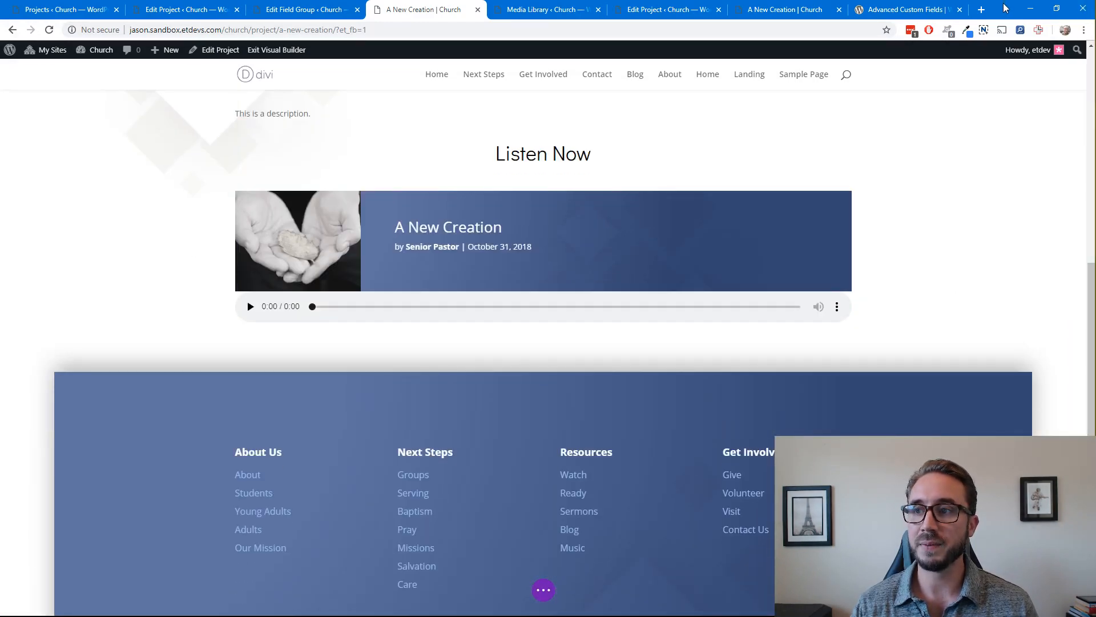
drag(1011, 4, 783, 37)
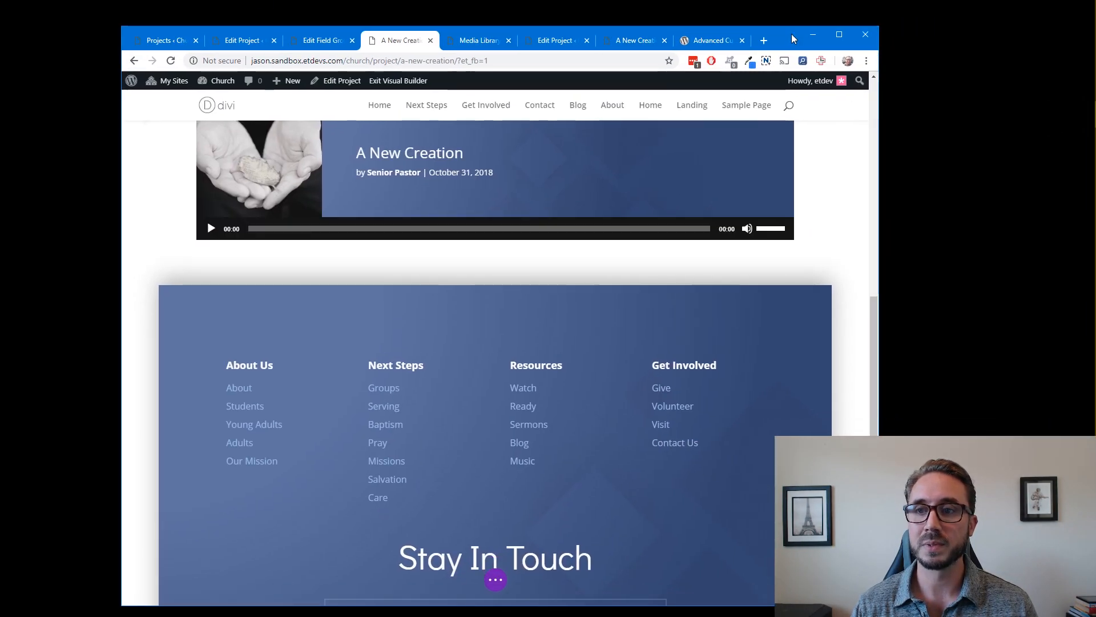
double_click(776, 29)
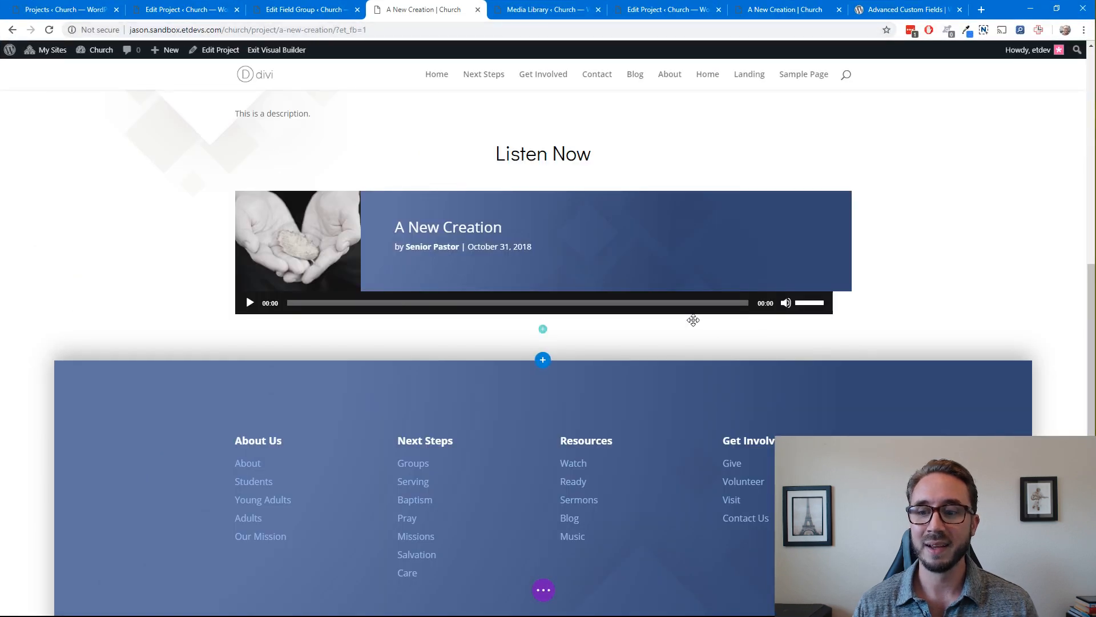
Set the left custom margin of the text module holding the Sermon Audio Embed player to 280px
scroll(471, 309, up, 2)
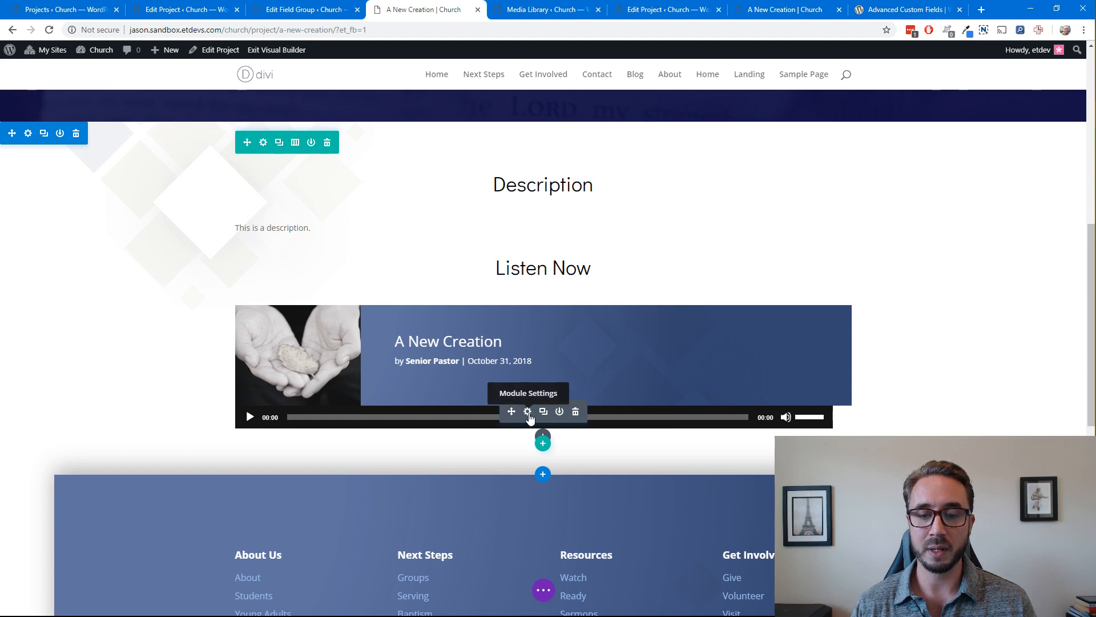
click(528, 412)
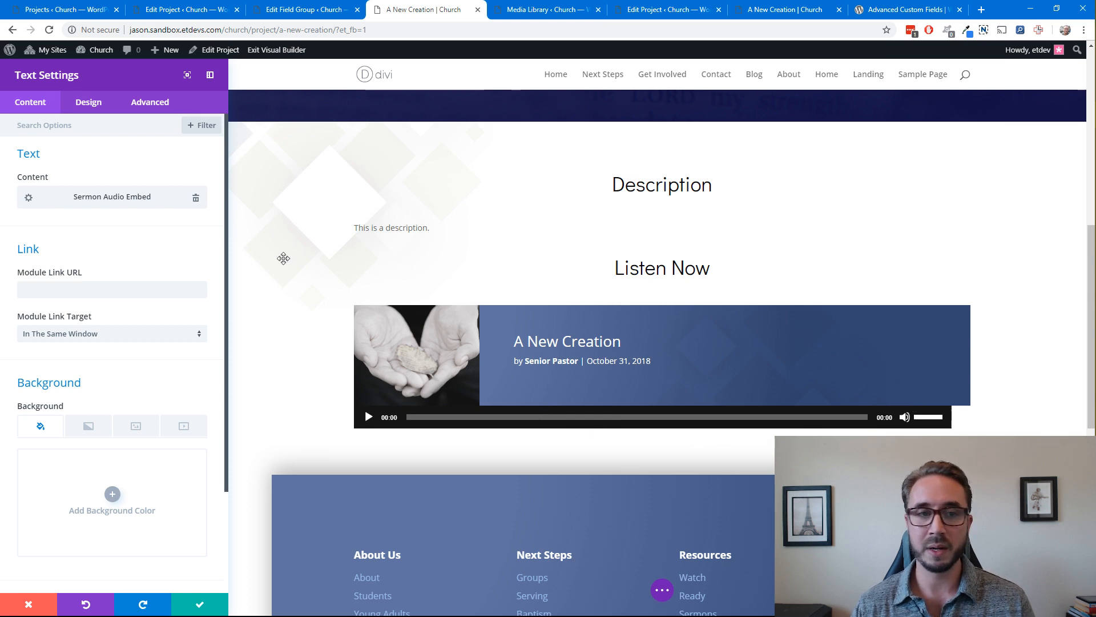
click(93, 113)
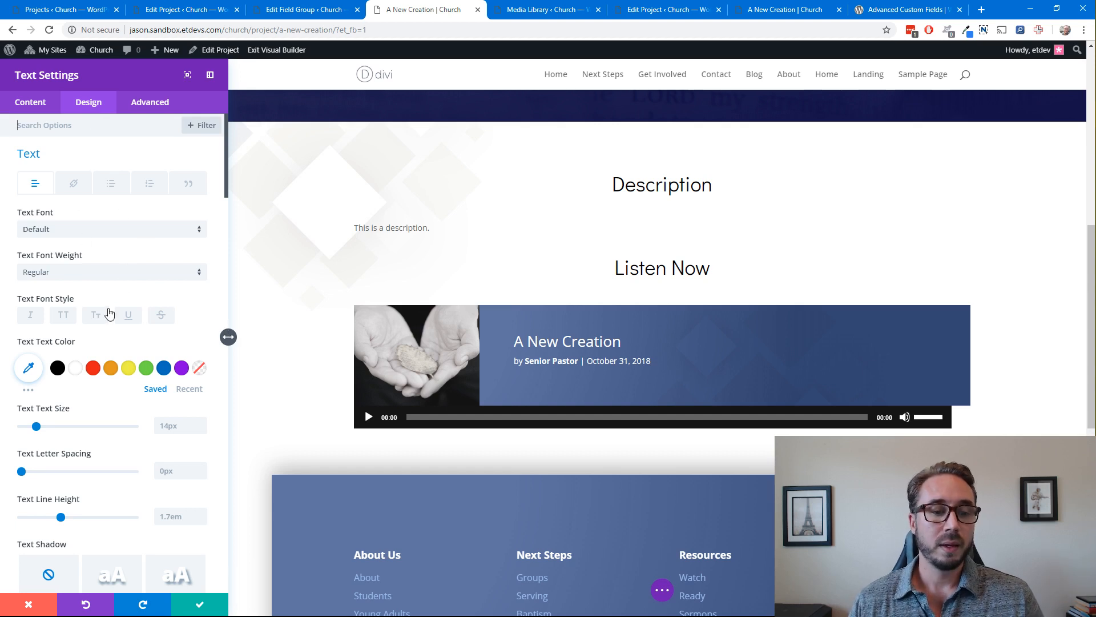
scroll(110, 314, down, 1)
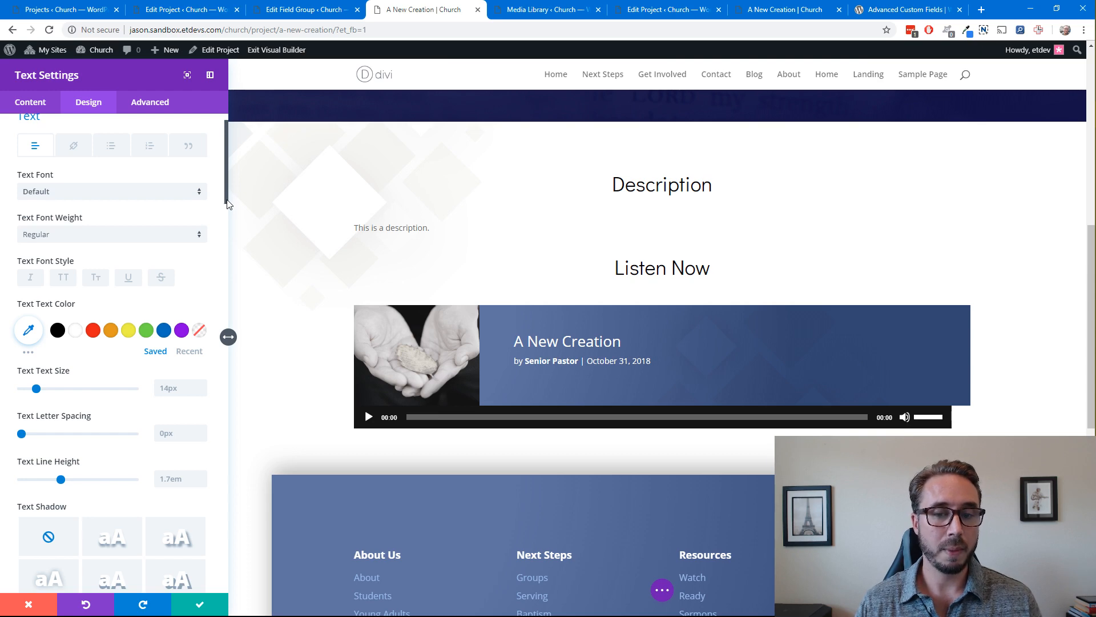
drag(227, 200, 213, 404)
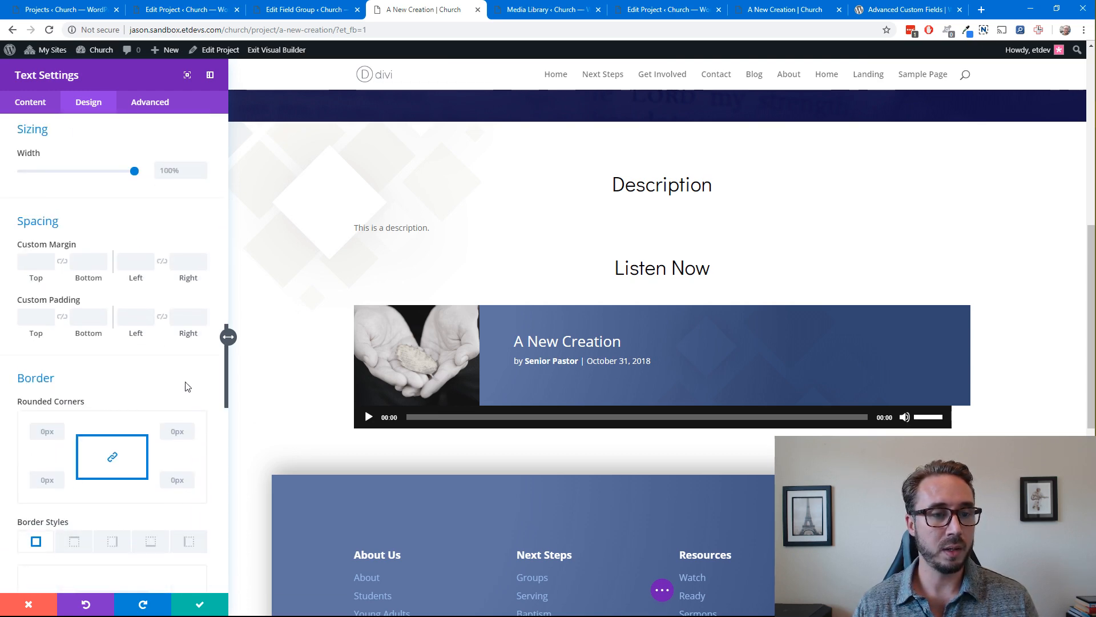
click(129, 263)
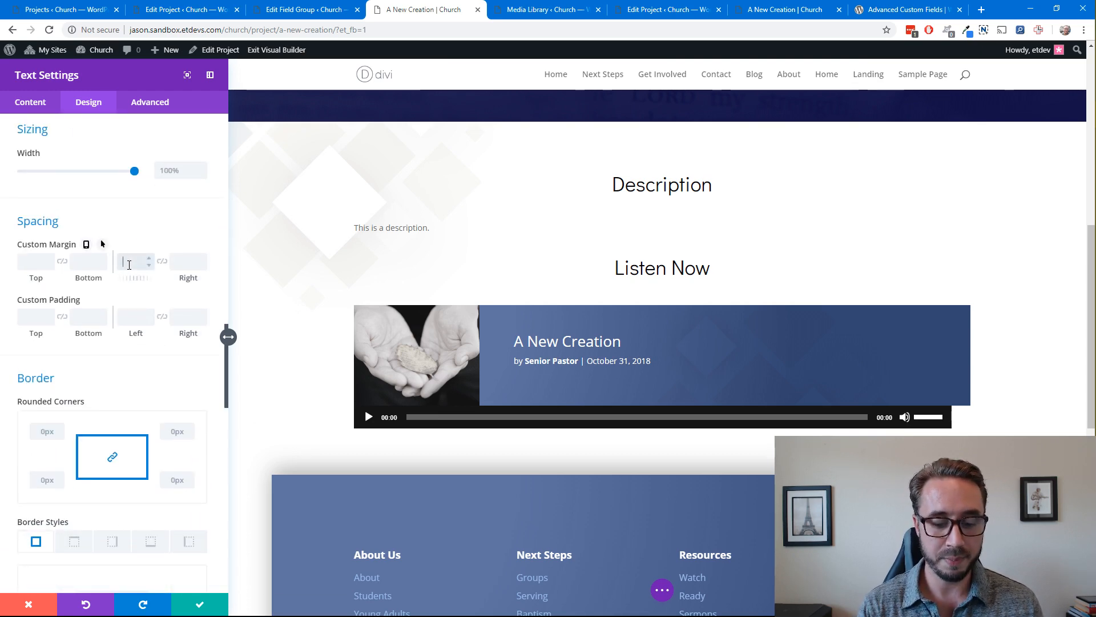
text(220)
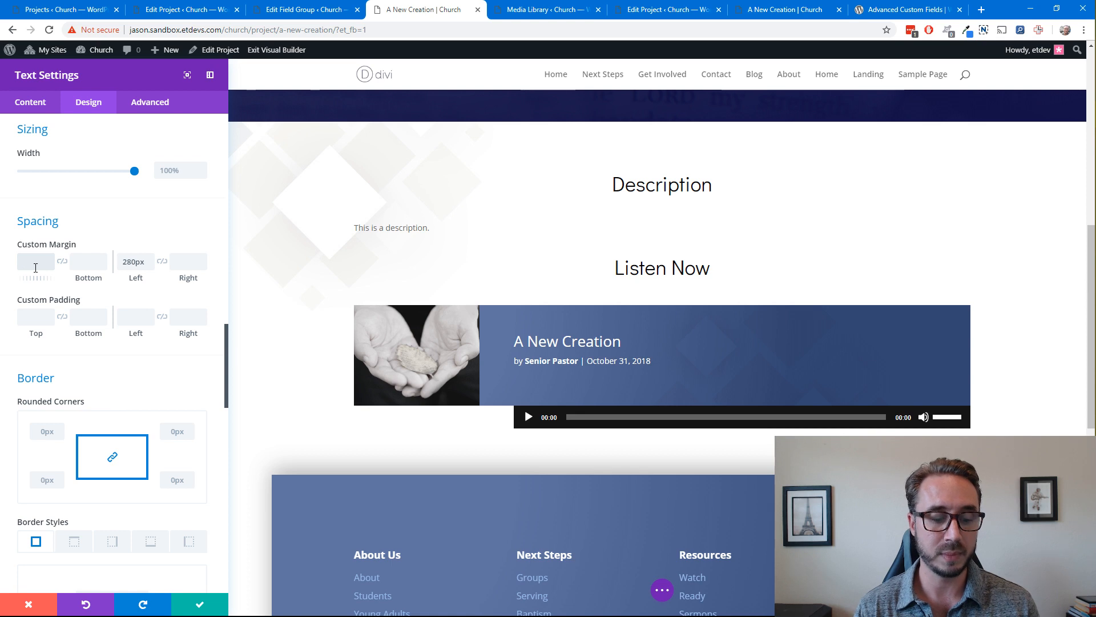
Set the text module's top custom margin to -40px to pull the player up onto the blue banner
click(35, 268)
text(40px)
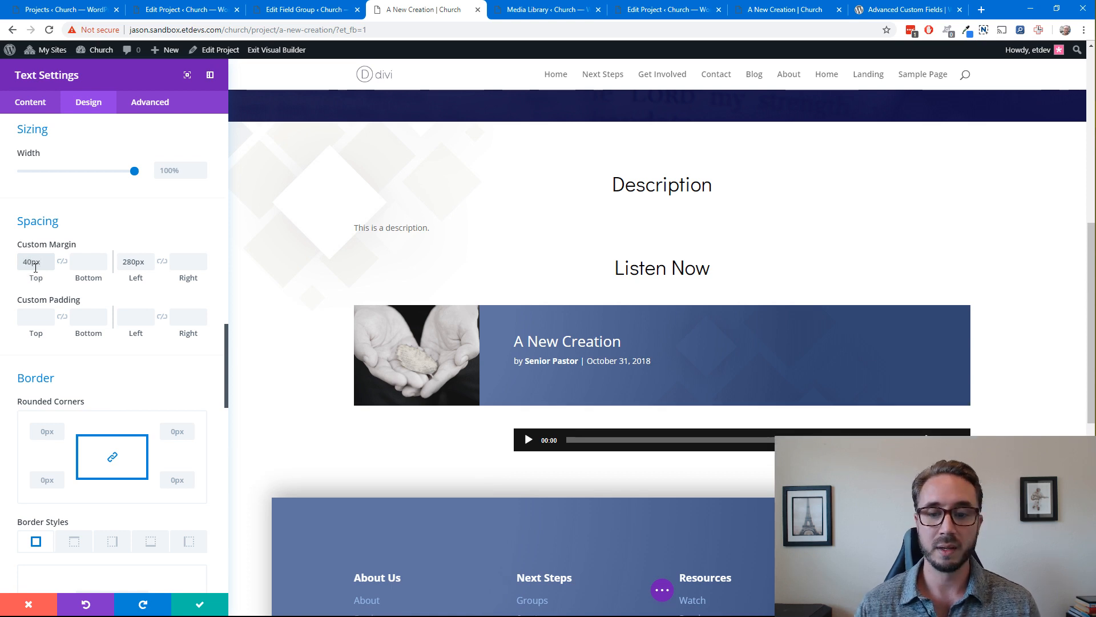
click(22, 264)
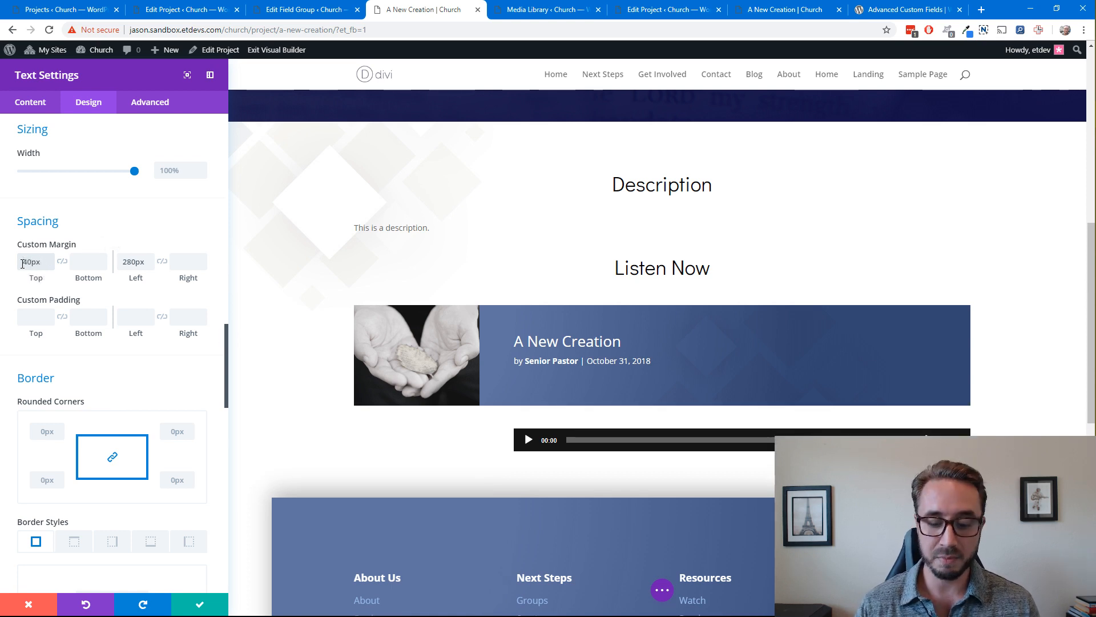
text(-)
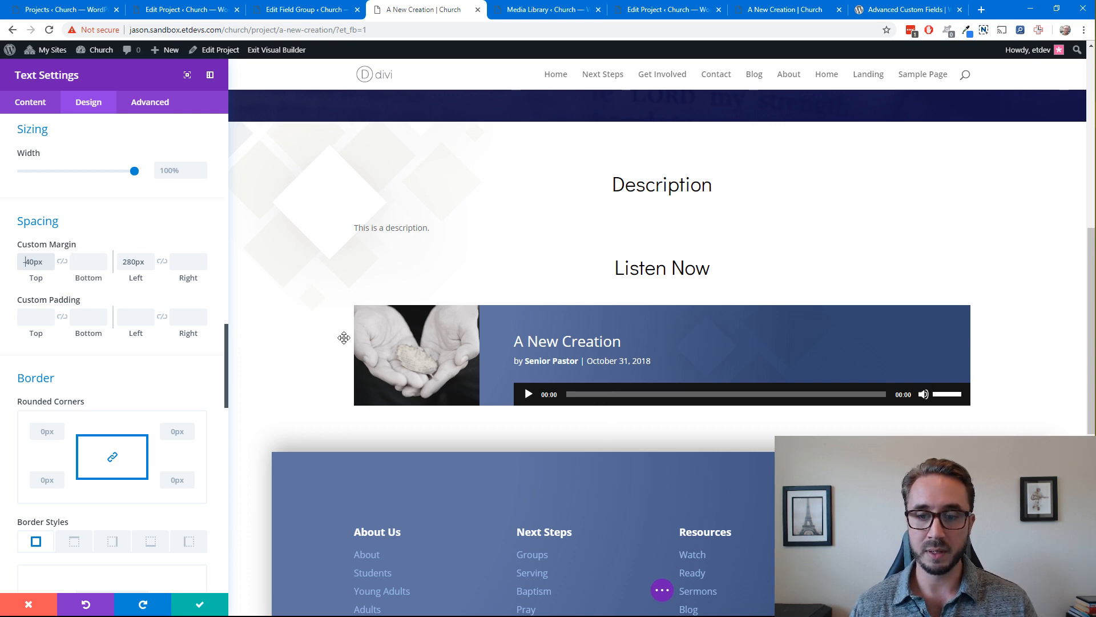
Set the text module's right custom margin to 60px and save the module
click(199, 267)
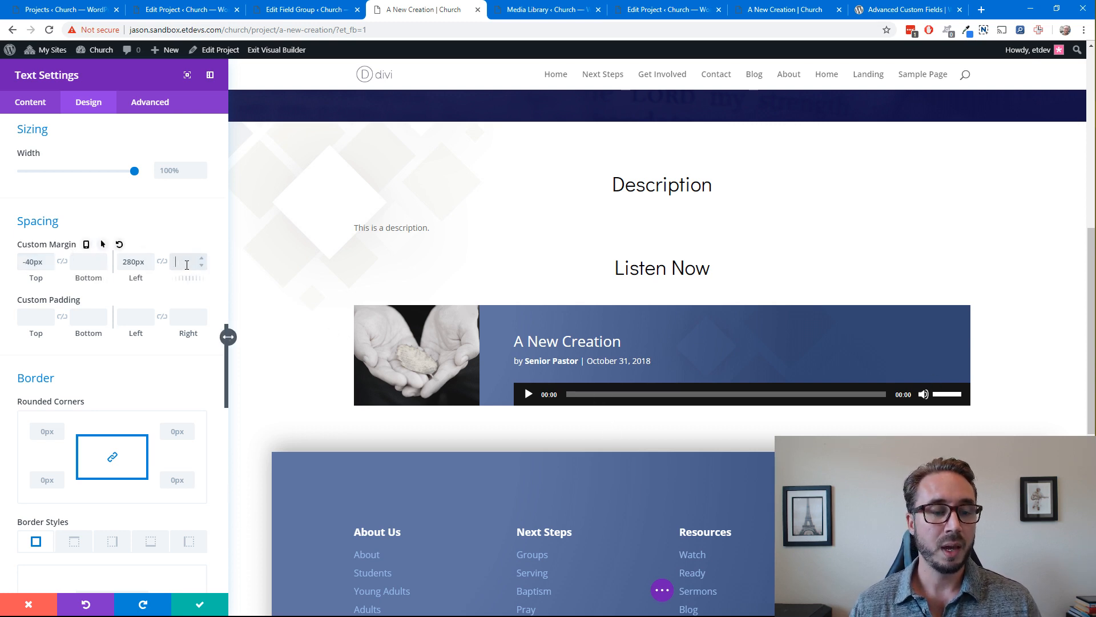
text(60)
click(224, 261)
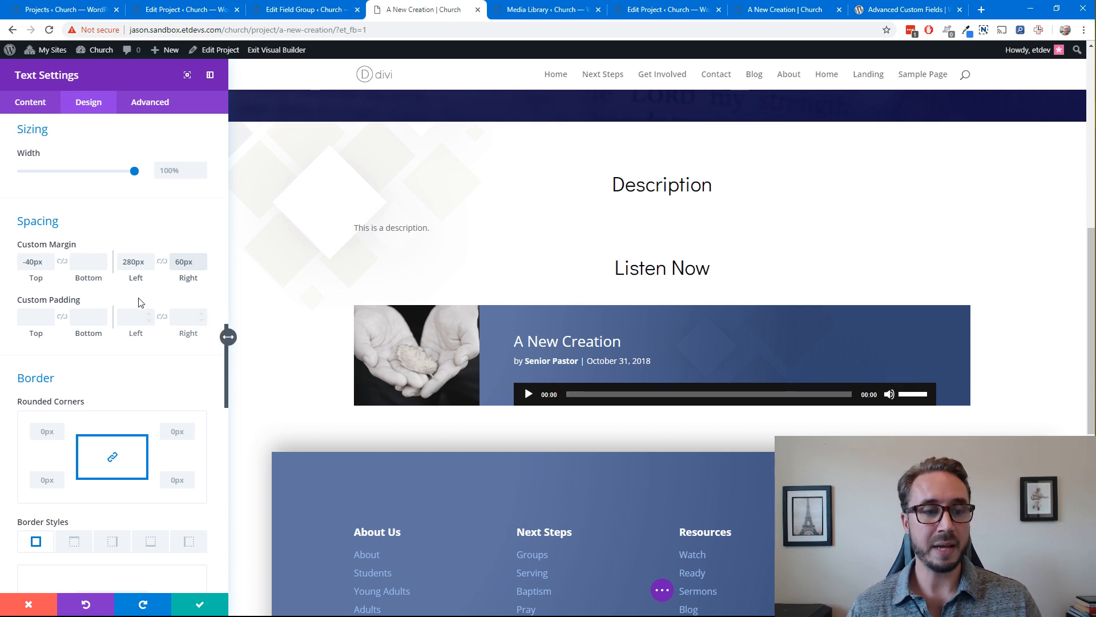
scroll(113, 362, down, 3)
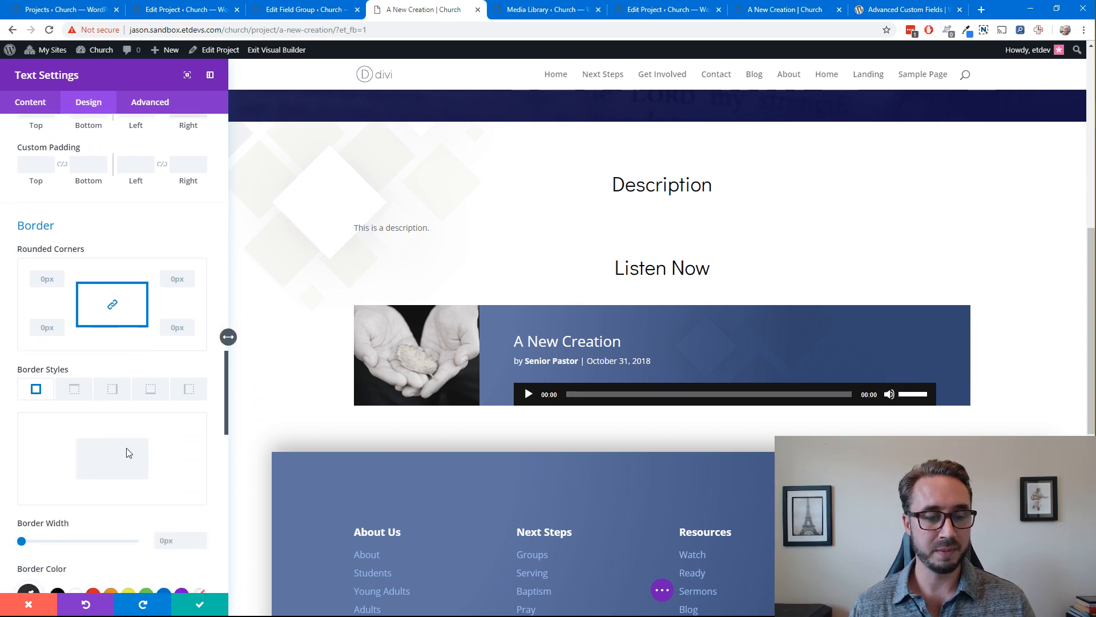
click(198, 604)
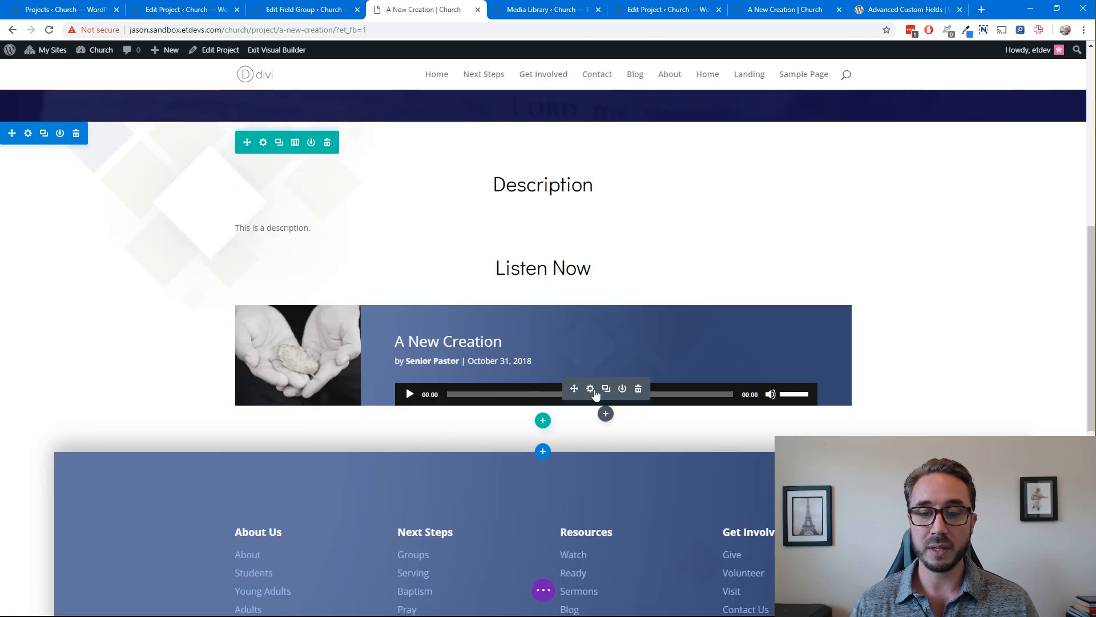
Enable responsive custom margins on the player's text module, set the tablet left and right margins to 0px, and save it
click(591, 392)
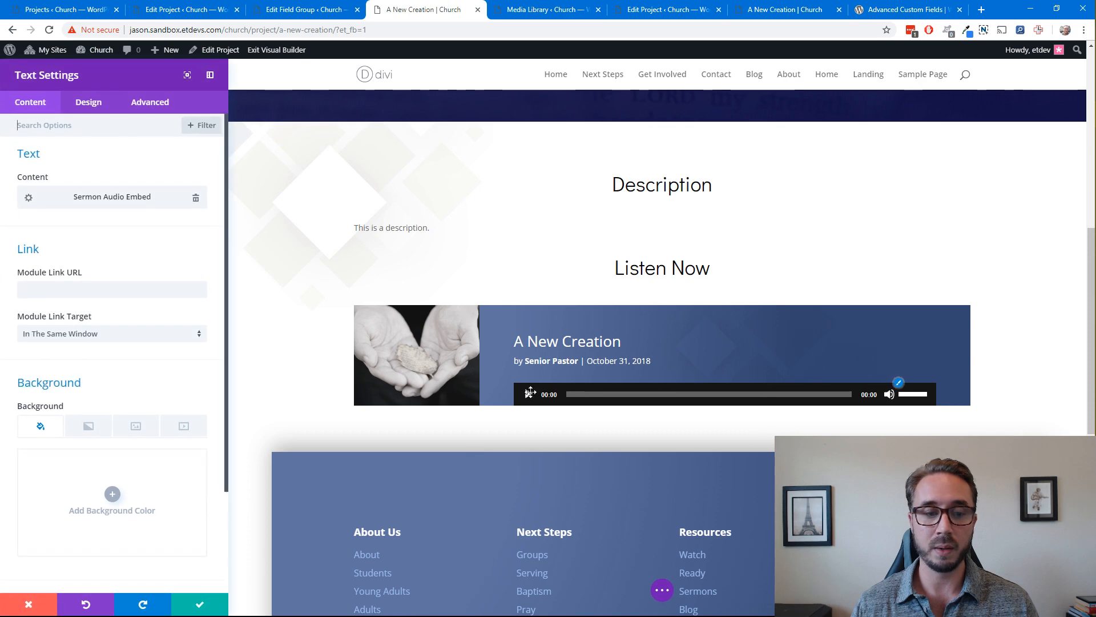
click(89, 101)
scroll(155, 320, down, 10)
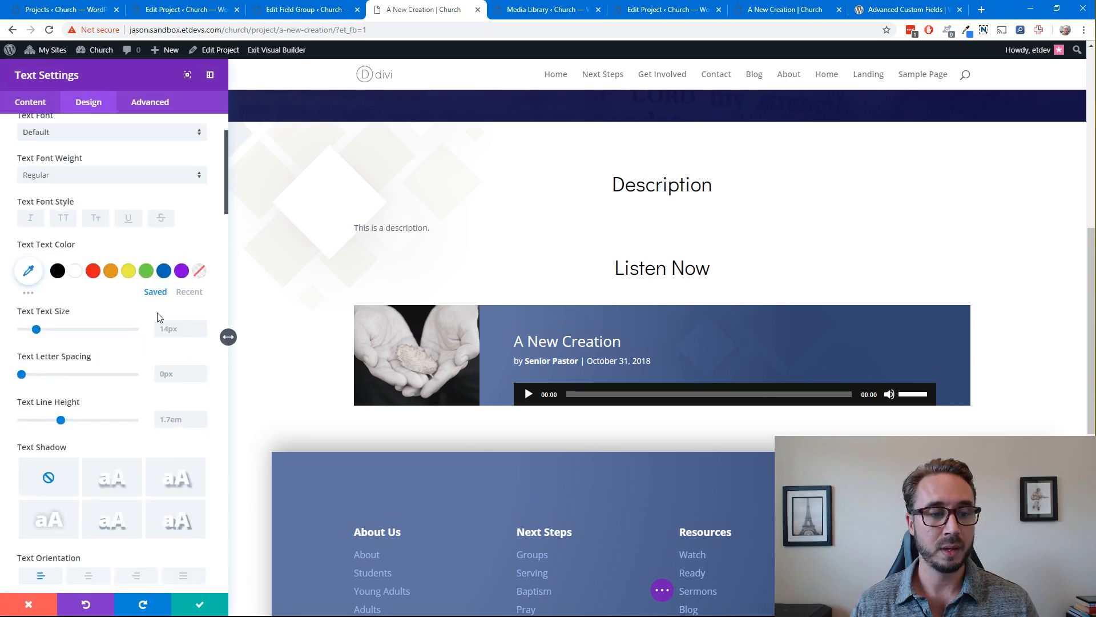
scroll(155, 325, down, 7)
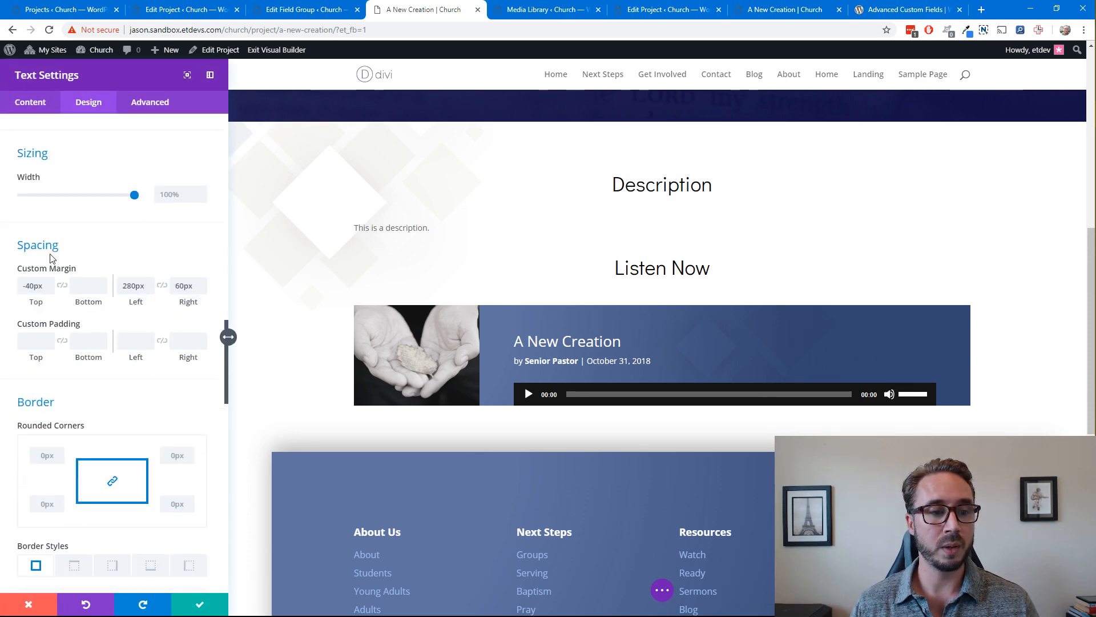
mouse_move(84, 274)
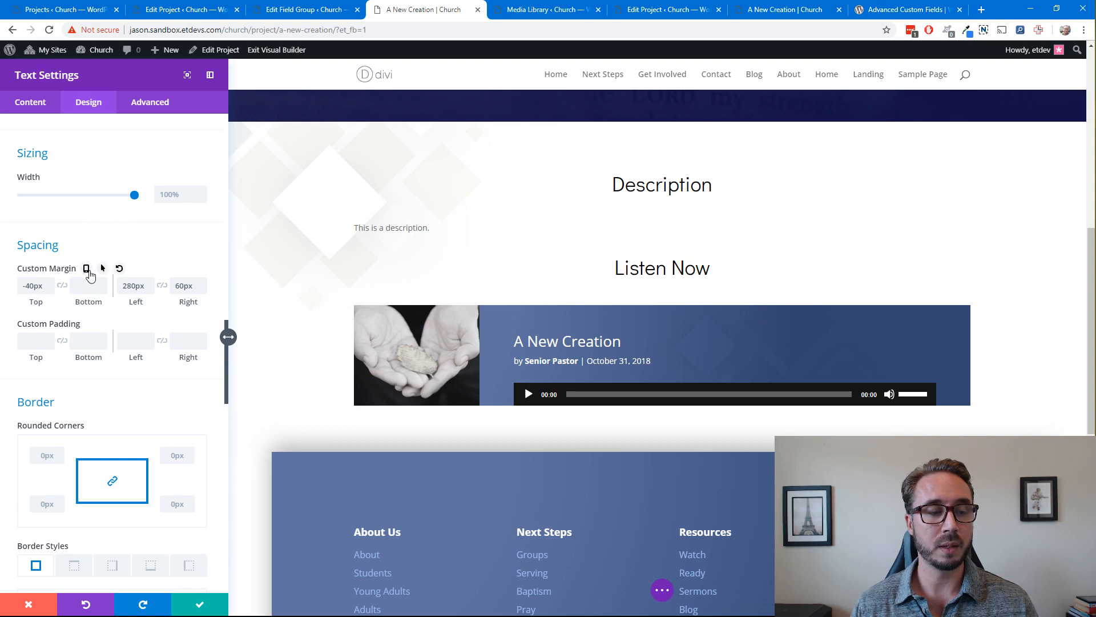
click(87, 269)
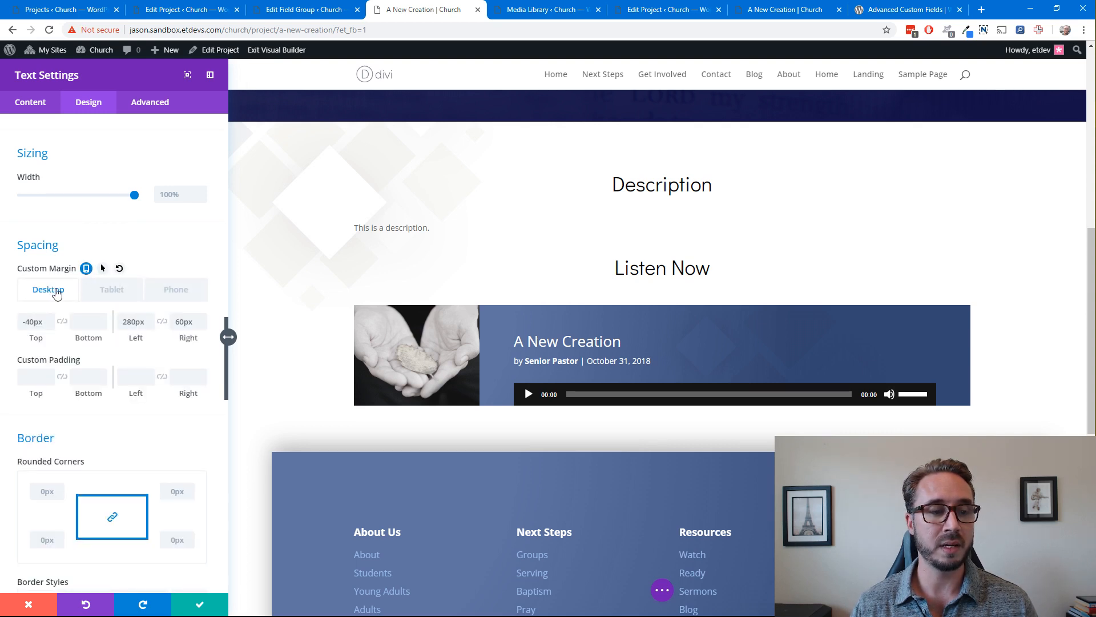
click(109, 291)
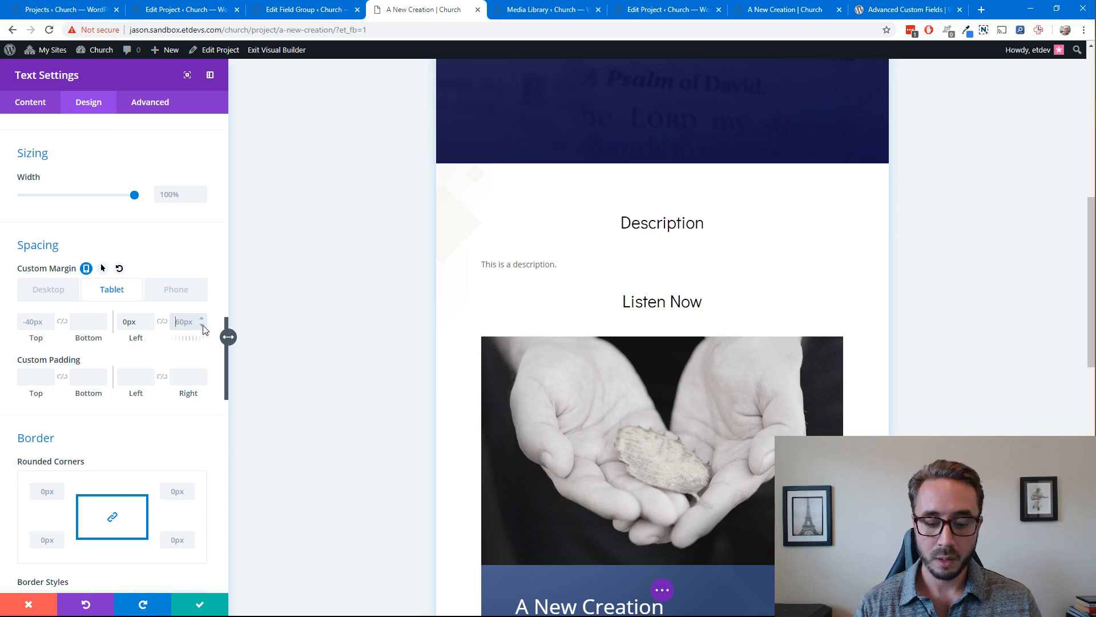
scroll(753, 273, down, 6)
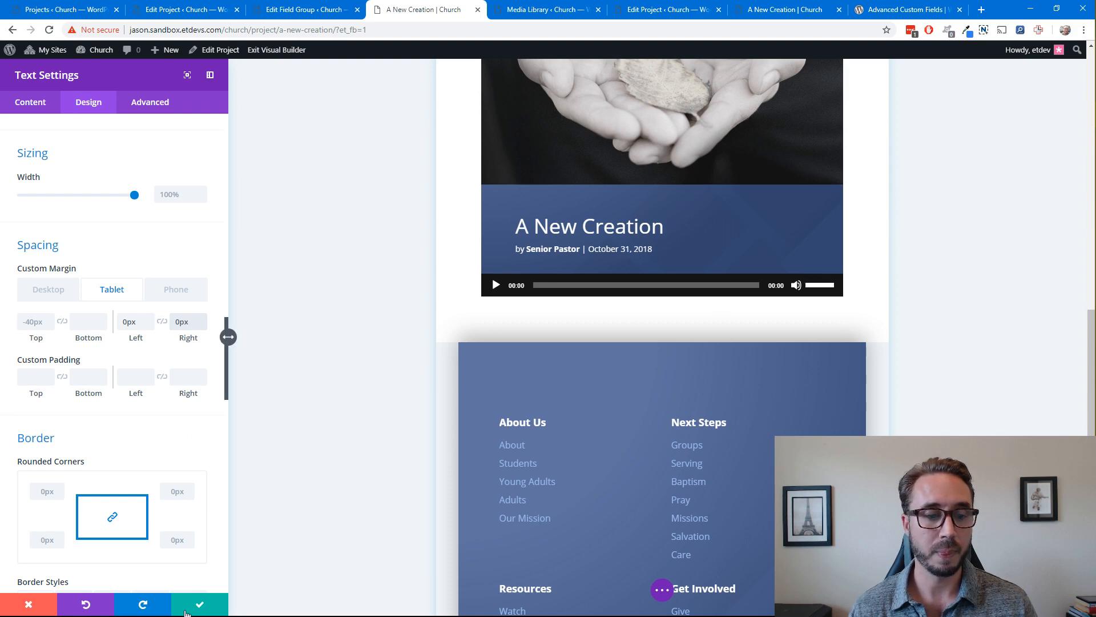
click(192, 608)
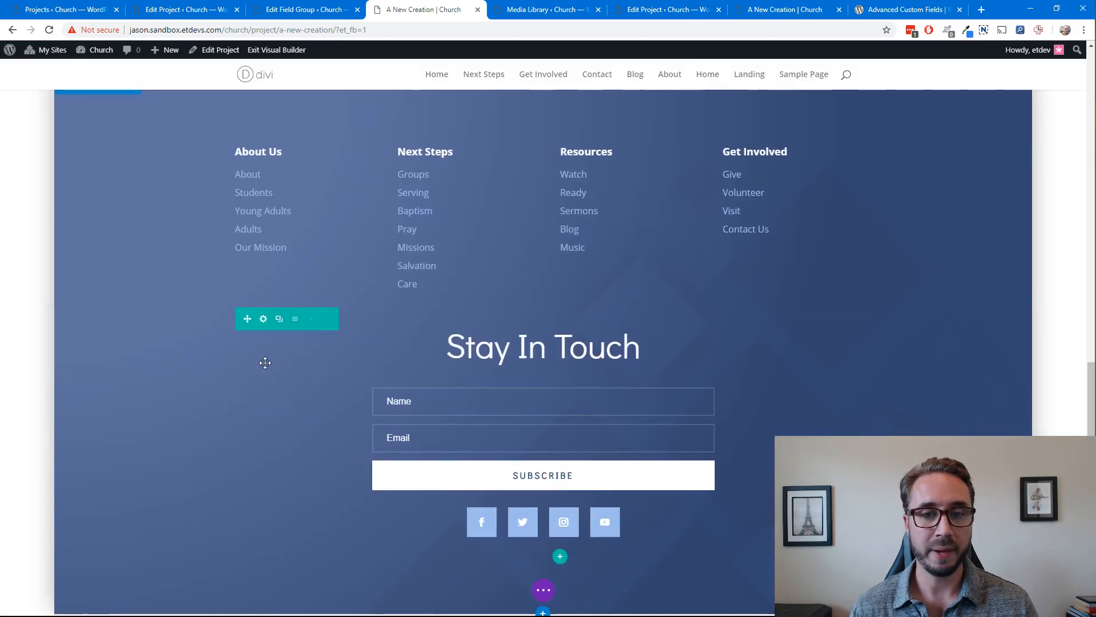
Insert a new Blurb module directly below the embedded audio player's text module
scroll(261, 364, up, 5)
scroll(259, 367, up, 3)
scroll(564, 349, down, 2)
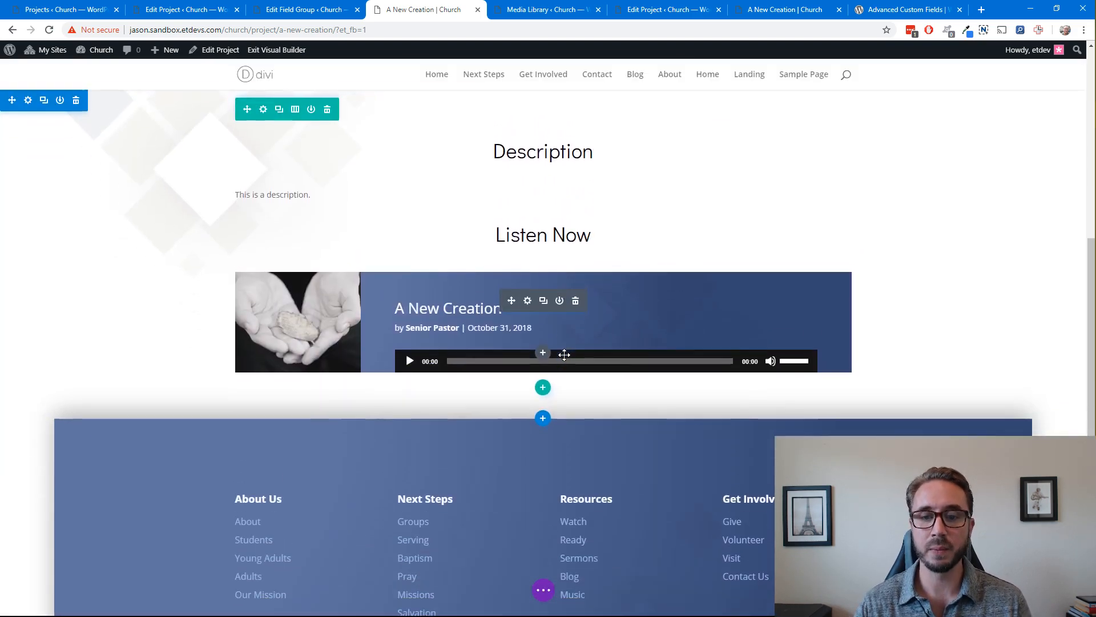
scroll(562, 358, up, 3)
scroll(561, 354, down, 2)
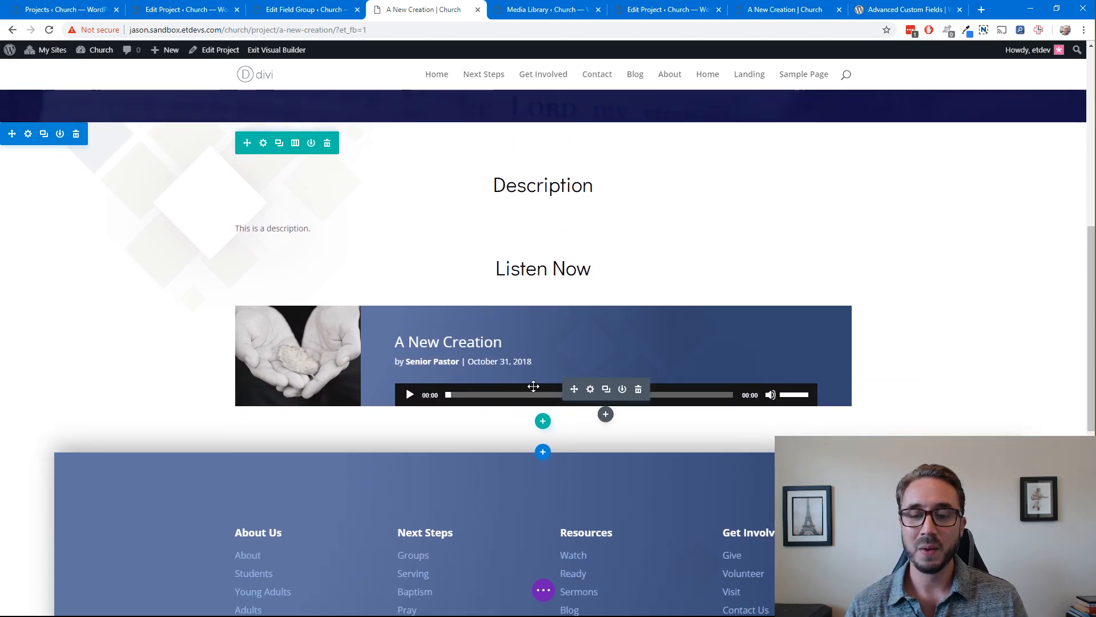
scroll(400, 379, down, 1)
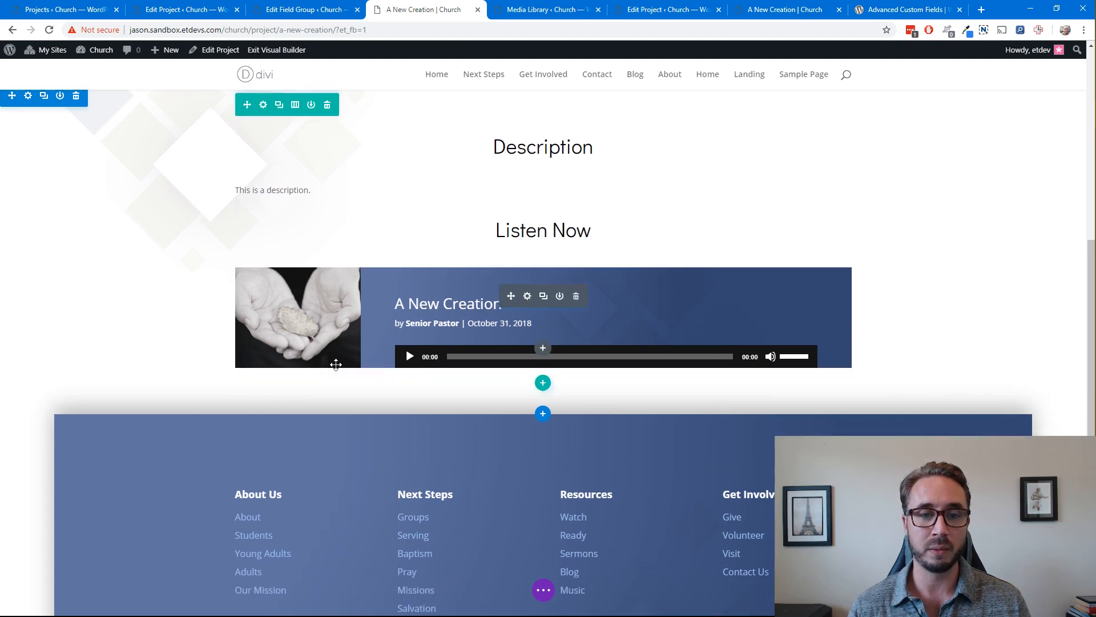
click(604, 371)
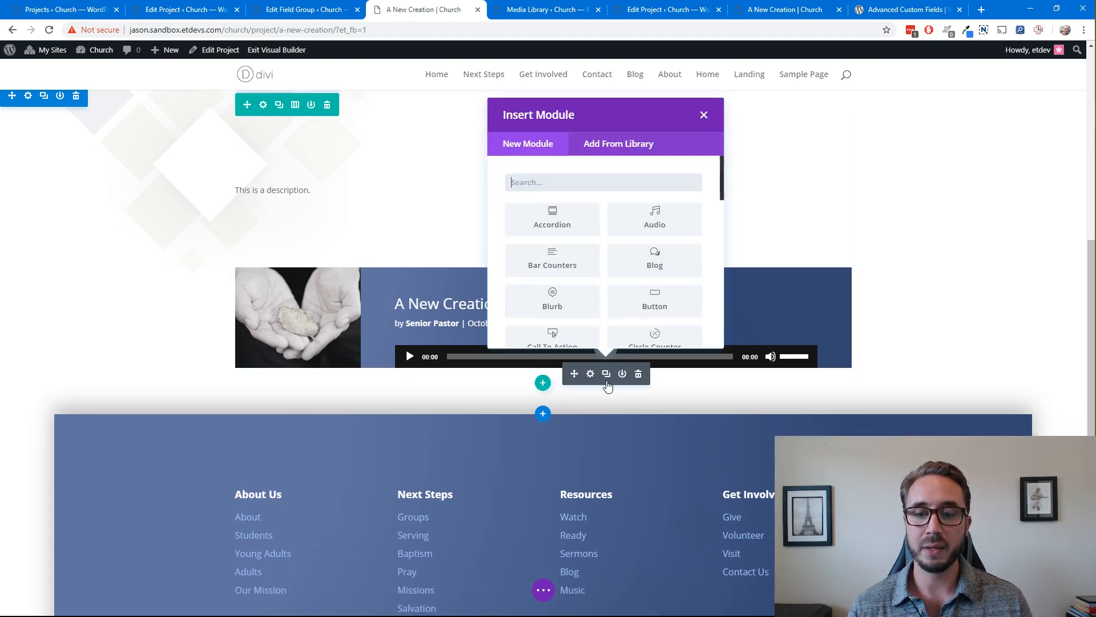
click(582, 186)
text(blurb)
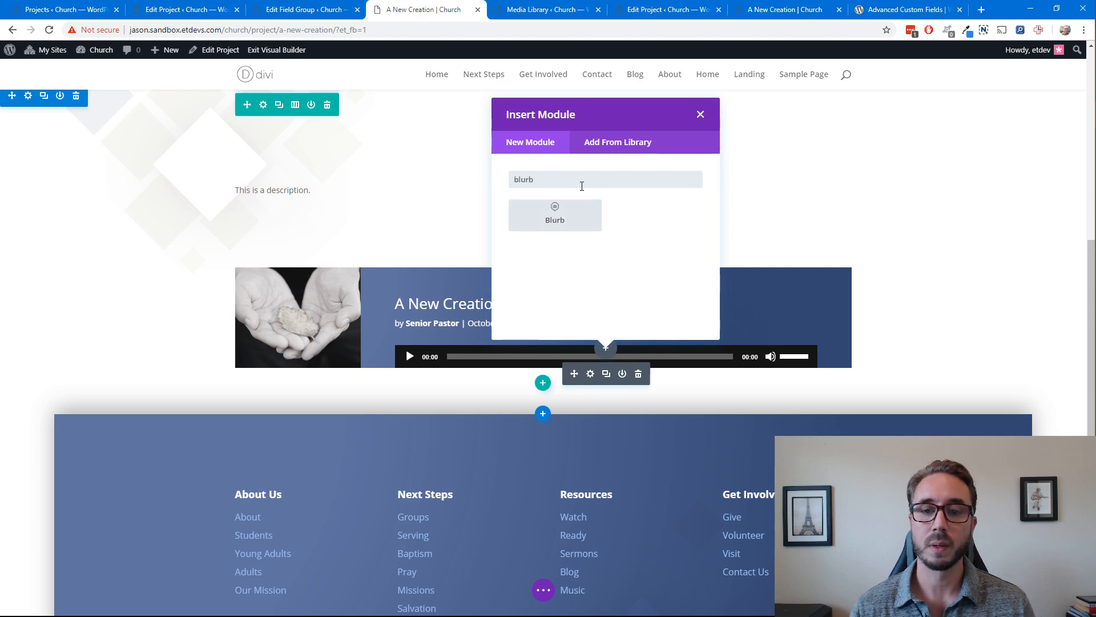
click(579, 222)
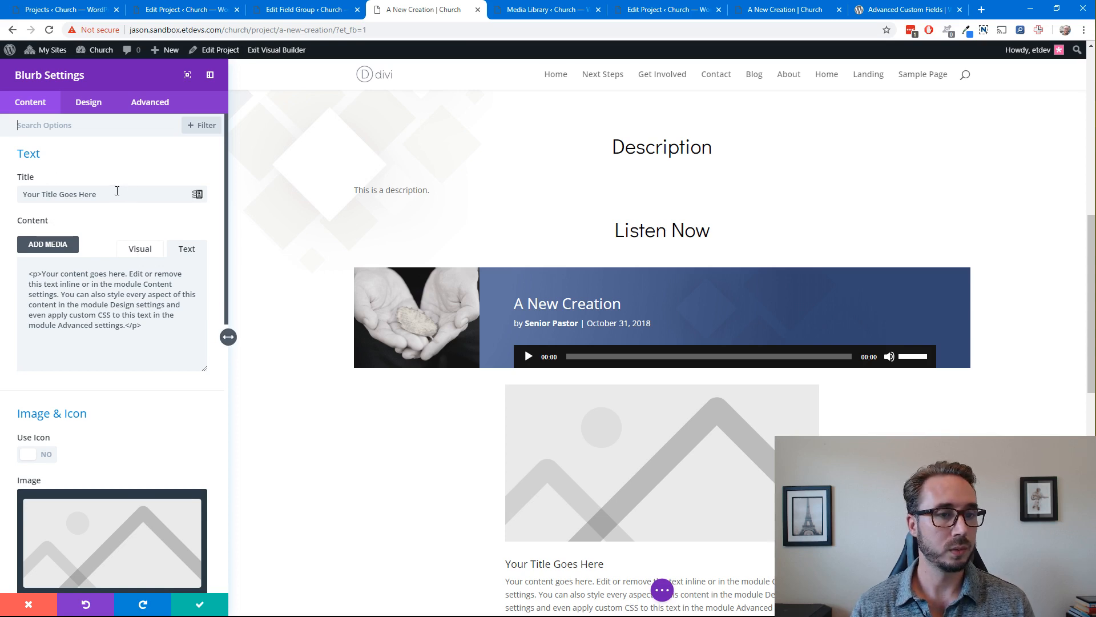
Fill the blurb's title with the dynamic Sermon Title custom field
click(146, 190)
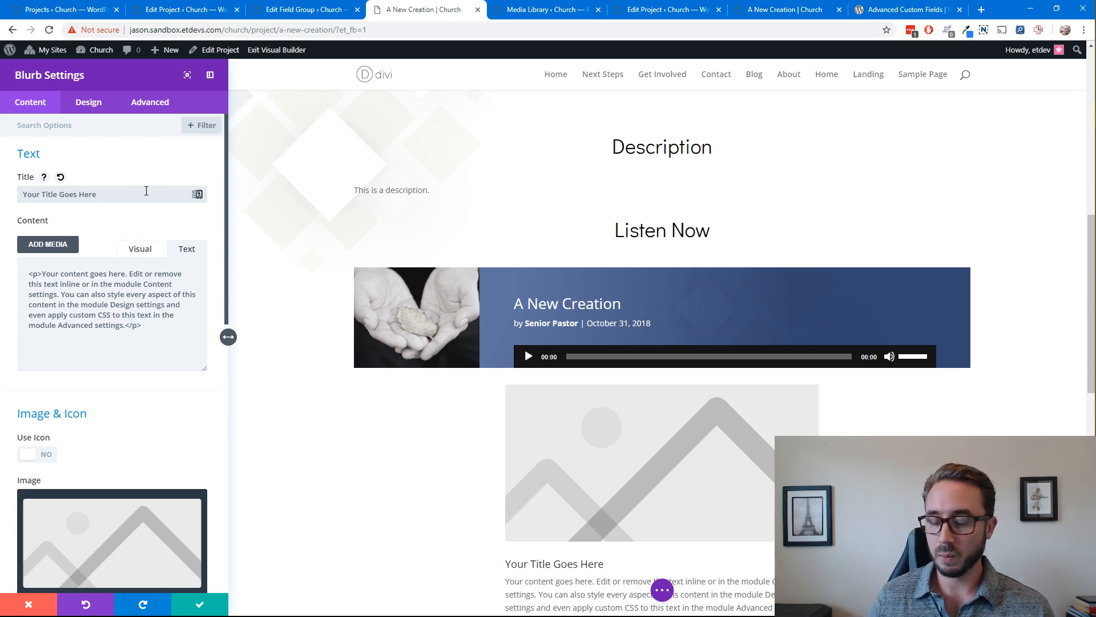
drag(112, 194, 22, 196)
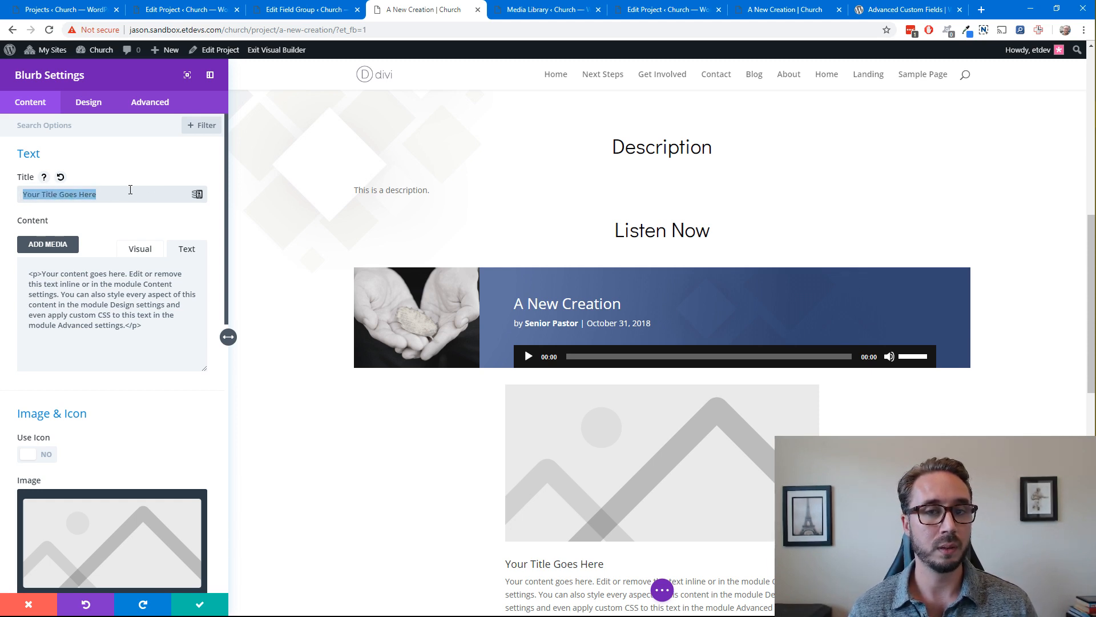
click(196, 195)
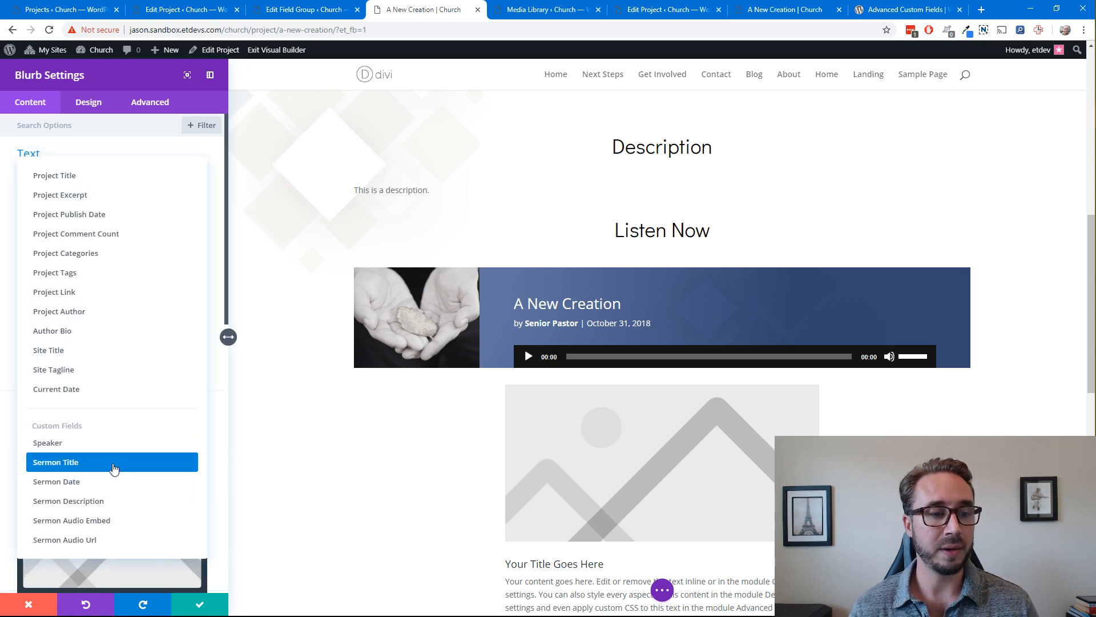
click(114, 467)
Add "(download)" after the dynamic Sermon Title in the blurb's title and apply the field settings
click(29, 196)
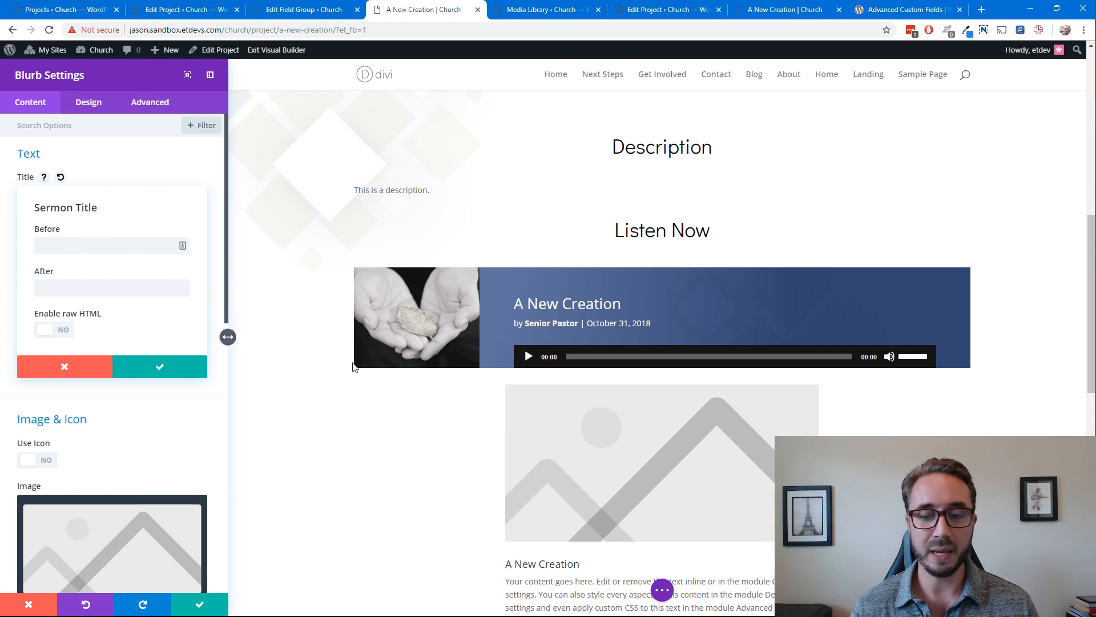
scroll(491, 419, down, 2)
scroll(491, 418, down, 3)
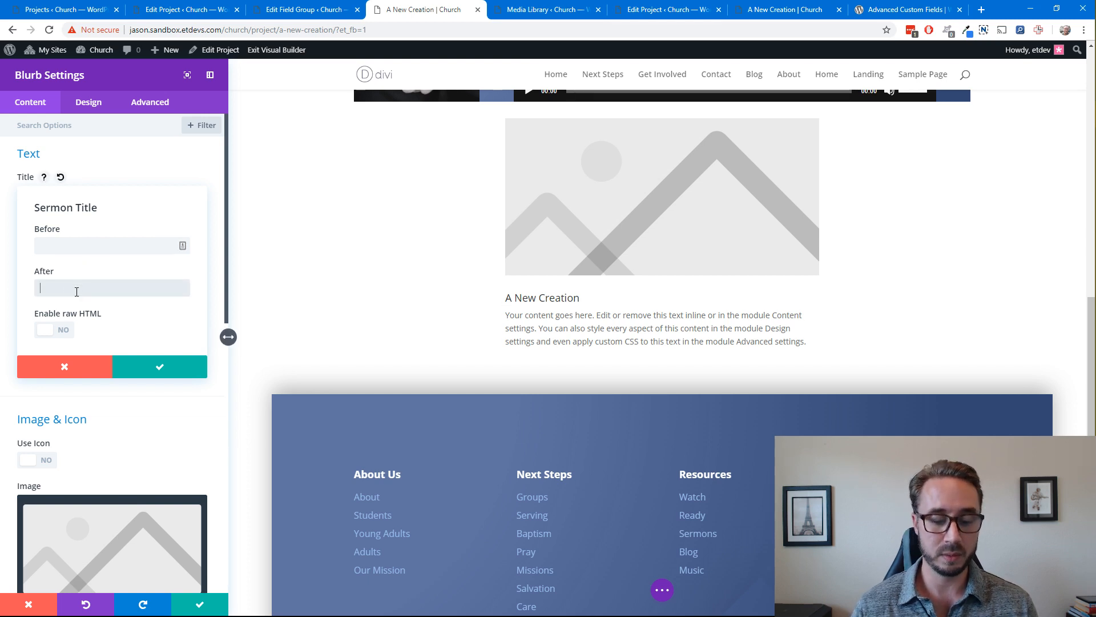
text(()
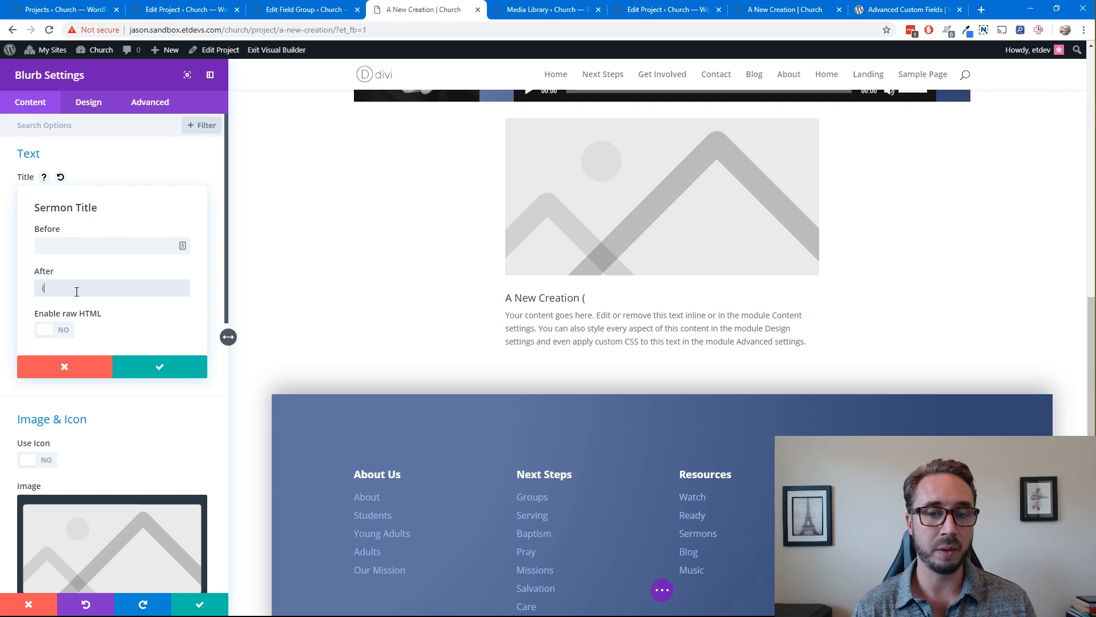
text(d)
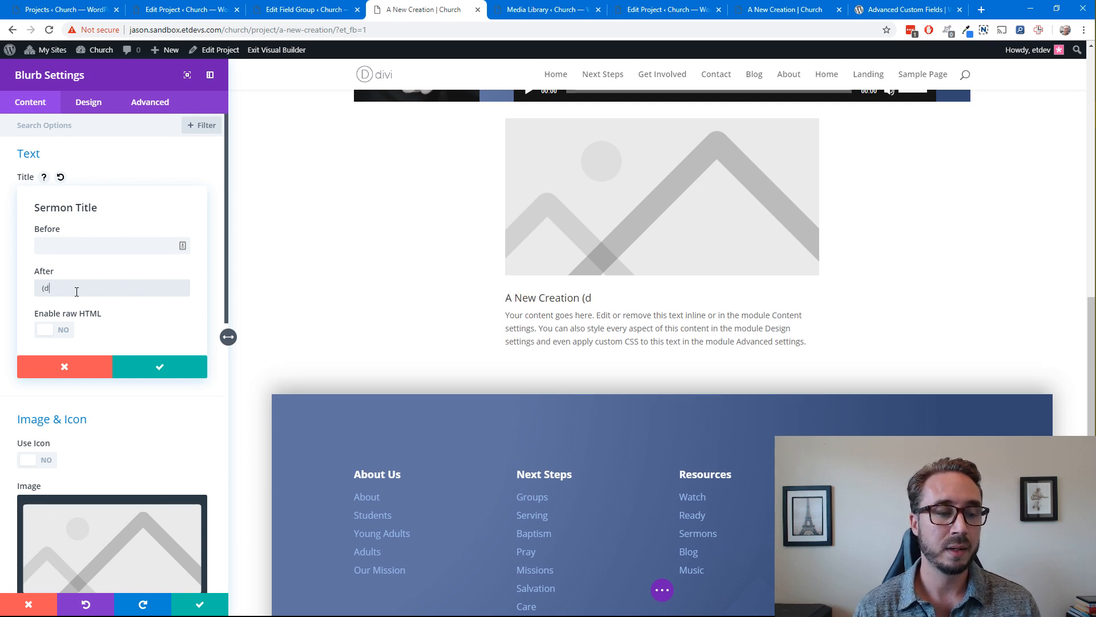
text(ownl)
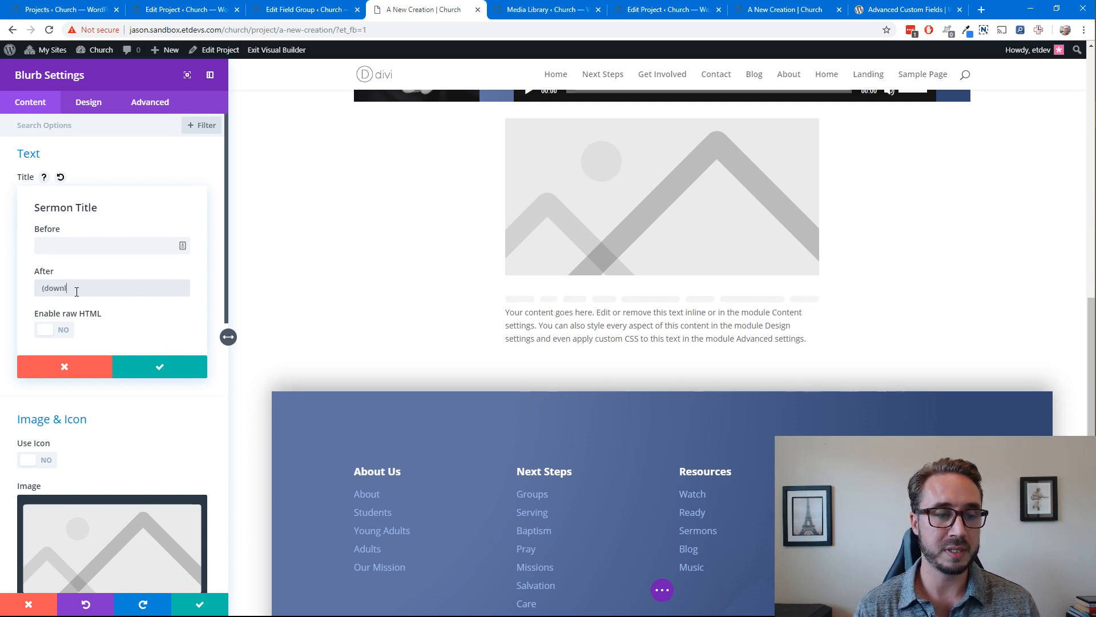
text(oad))
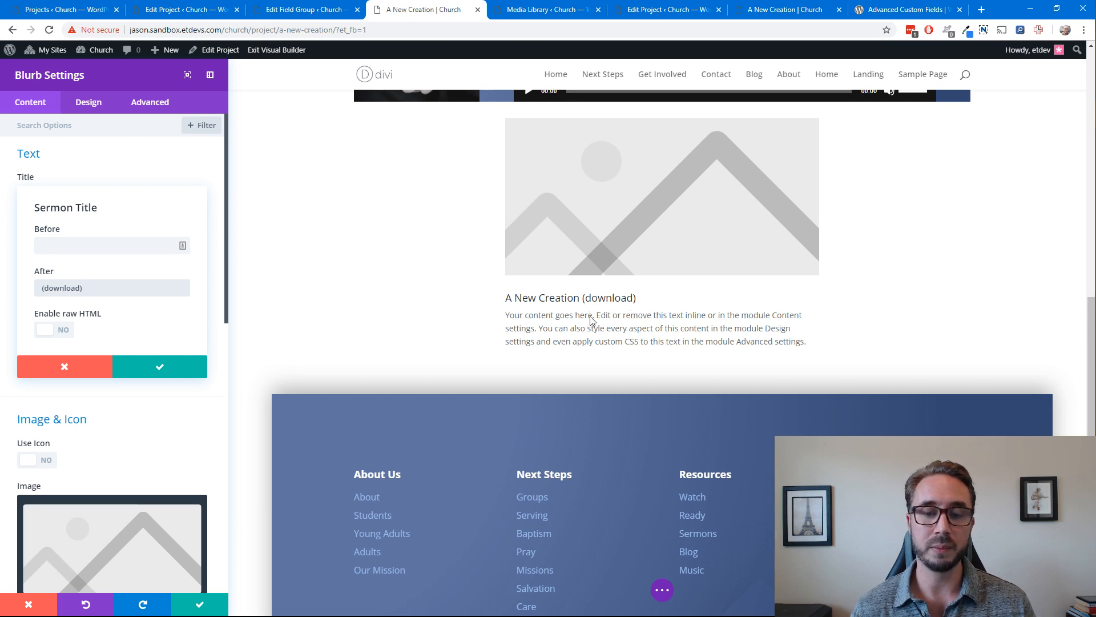
click(159, 369)
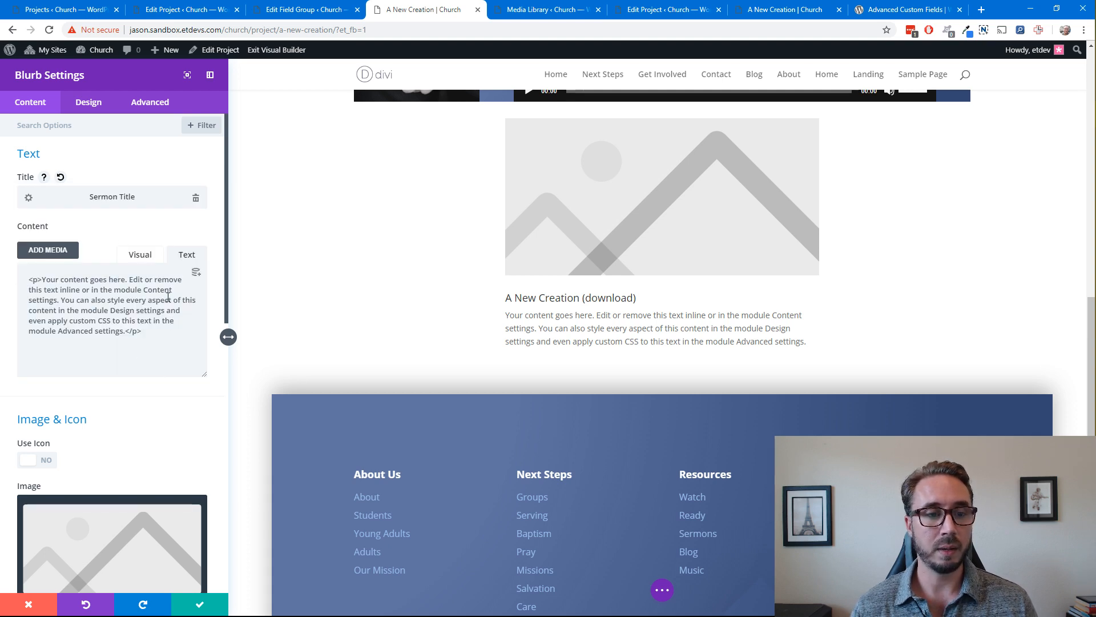
Delete all the placeholder body content from the blurb
drag(164, 330, 0, 298)
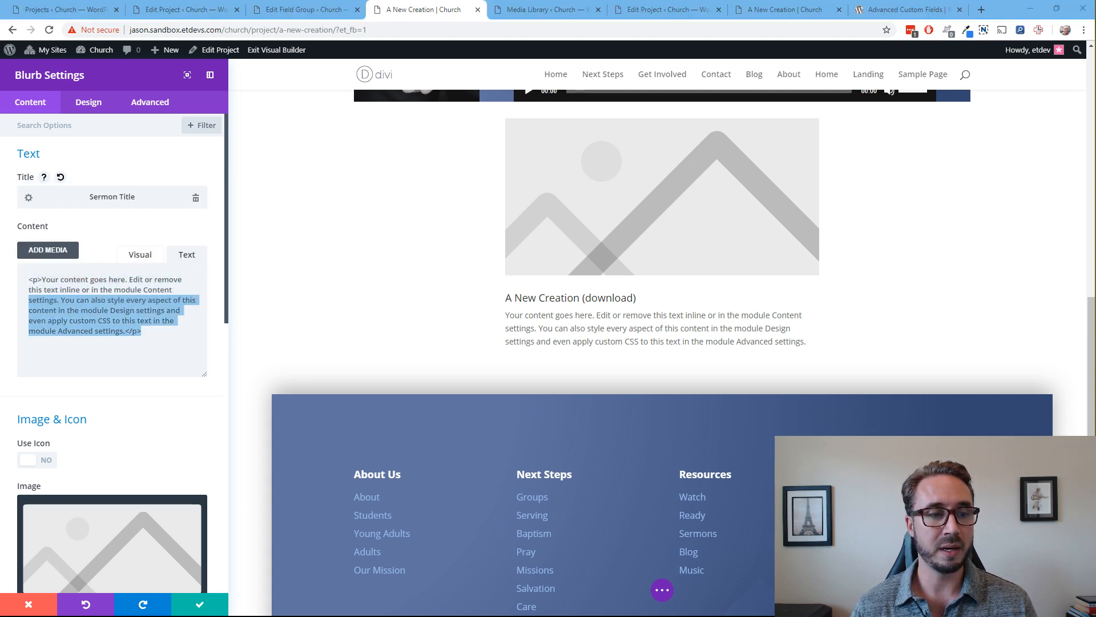
click(122, 296)
drag(144, 331, 22, 267)
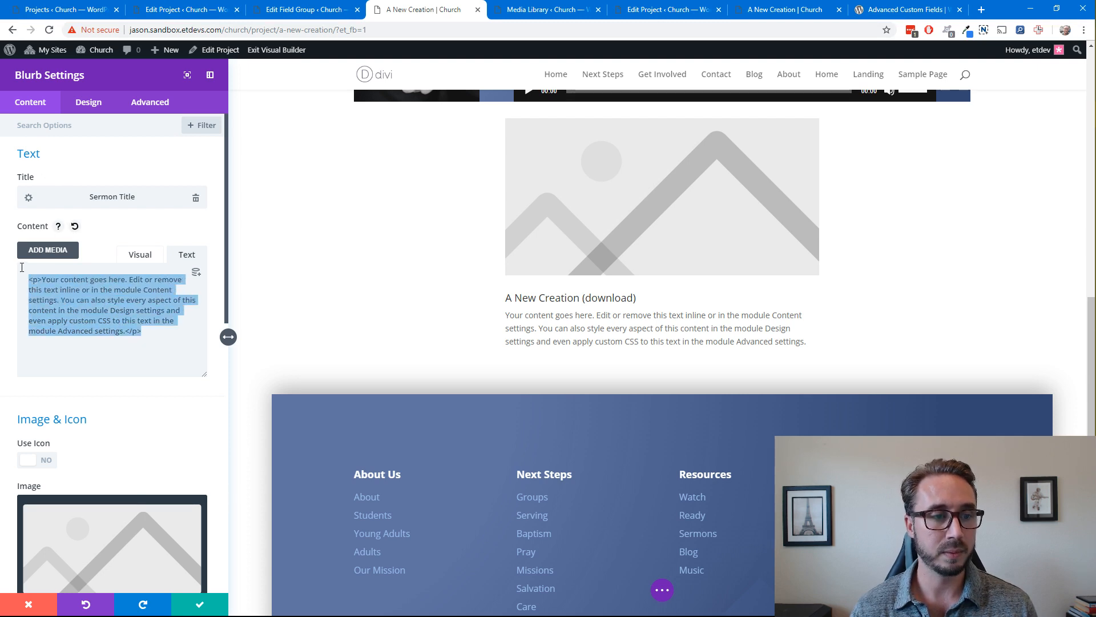
key(BackSpace)
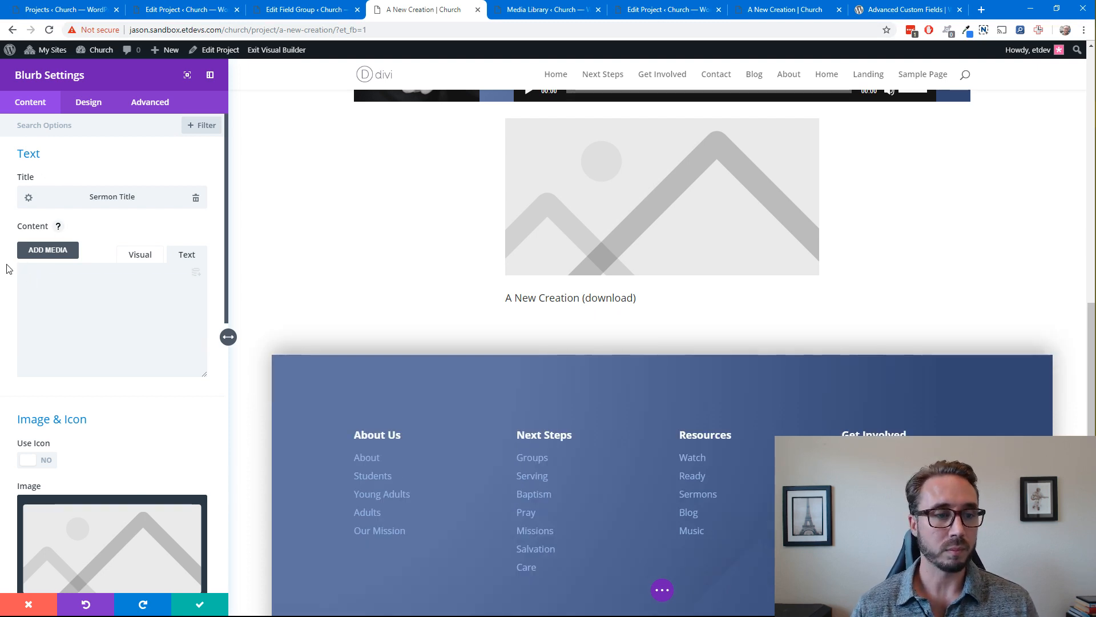
Turn on the icon option for the blurb and choose the solid cloud download icon
scroll(118, 446, down, 3)
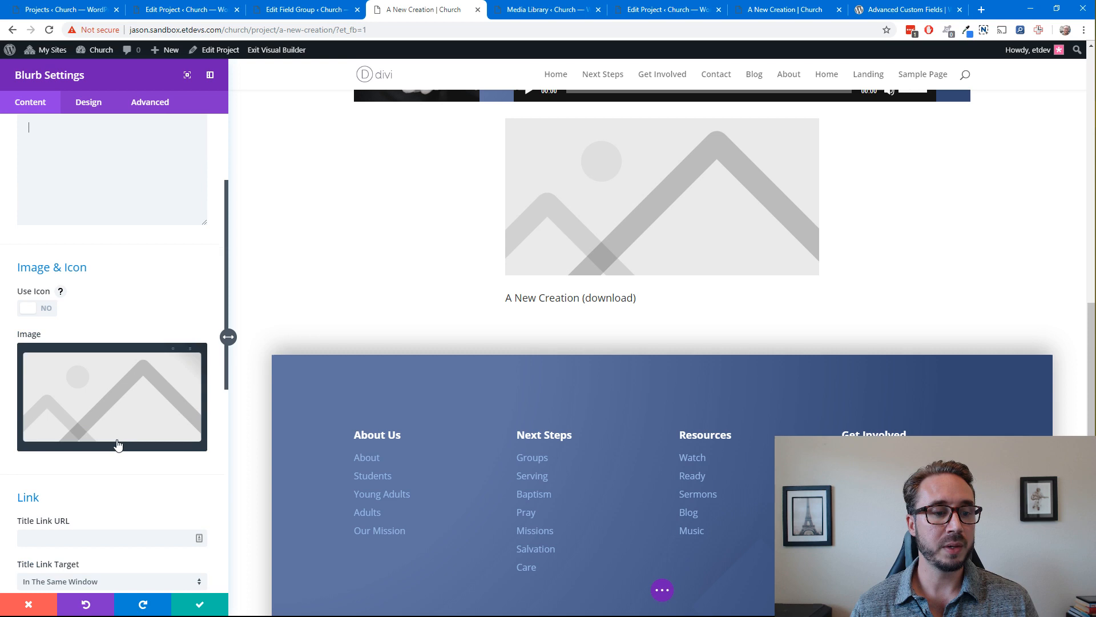
click(40, 308)
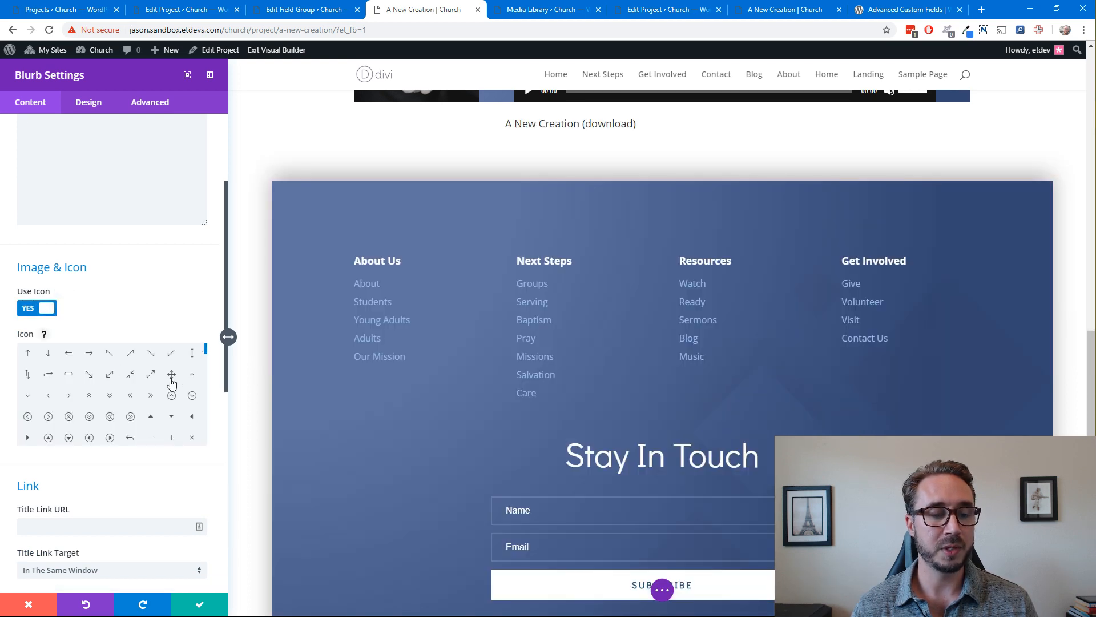
scroll(173, 379, down, 5)
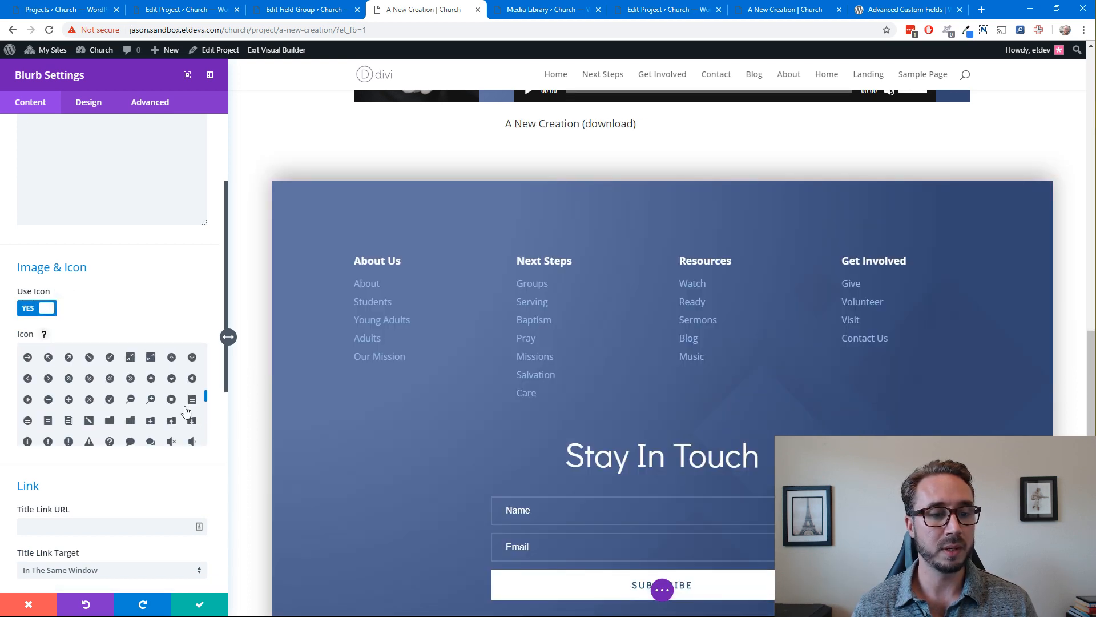
scroll(171, 420, down, 1)
scroll(153, 430, down, 3)
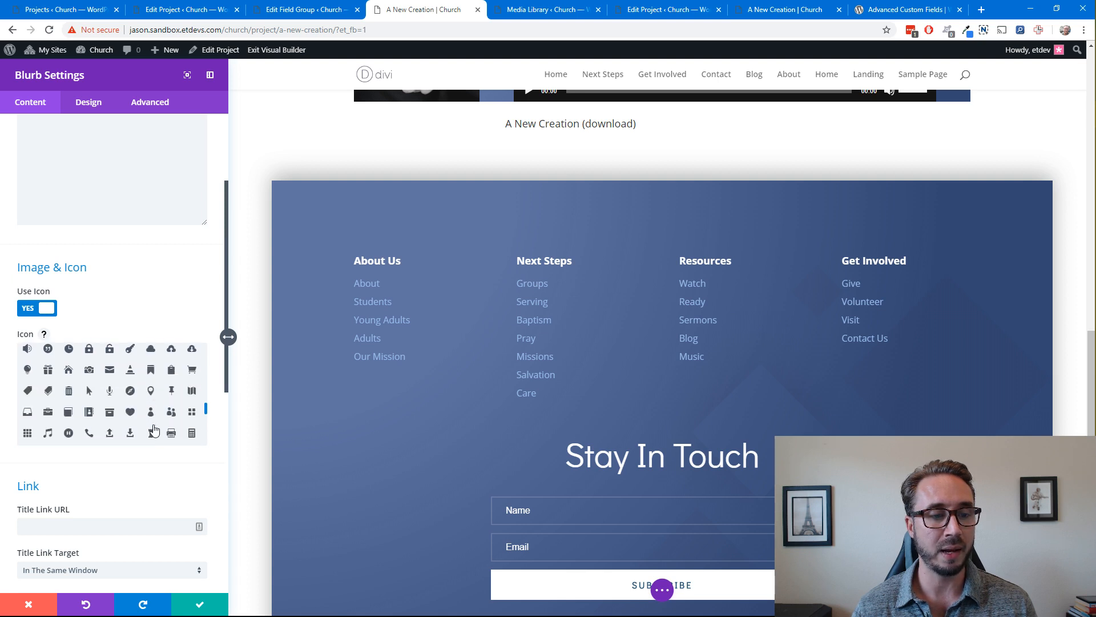
scroll(181, 403, down, 3)
scroll(180, 402, up, 4)
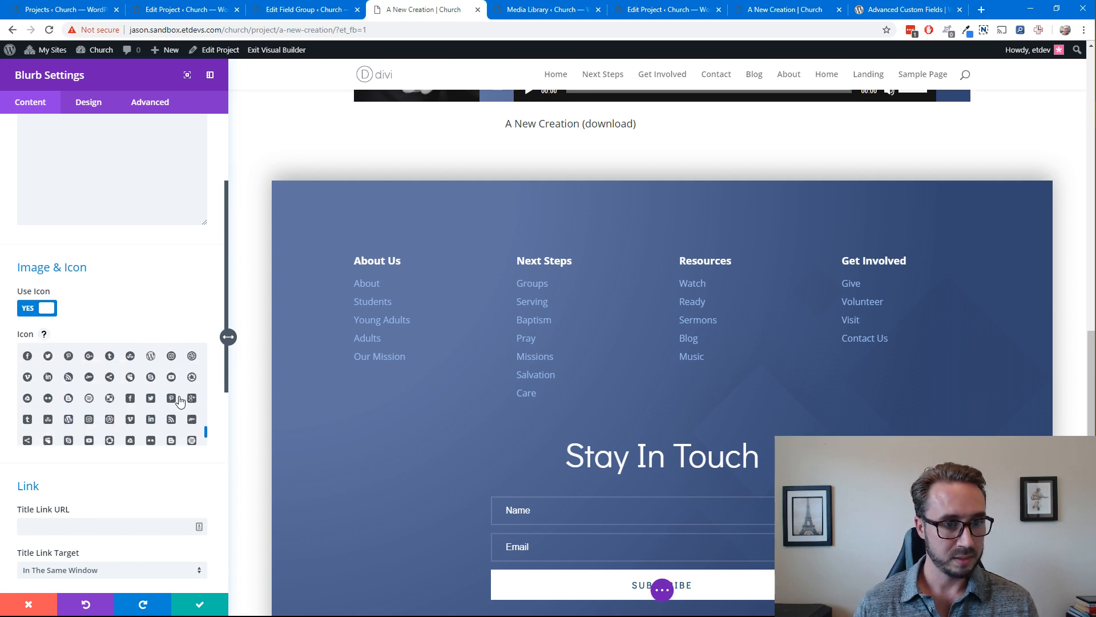
scroll(180, 402, up, 5)
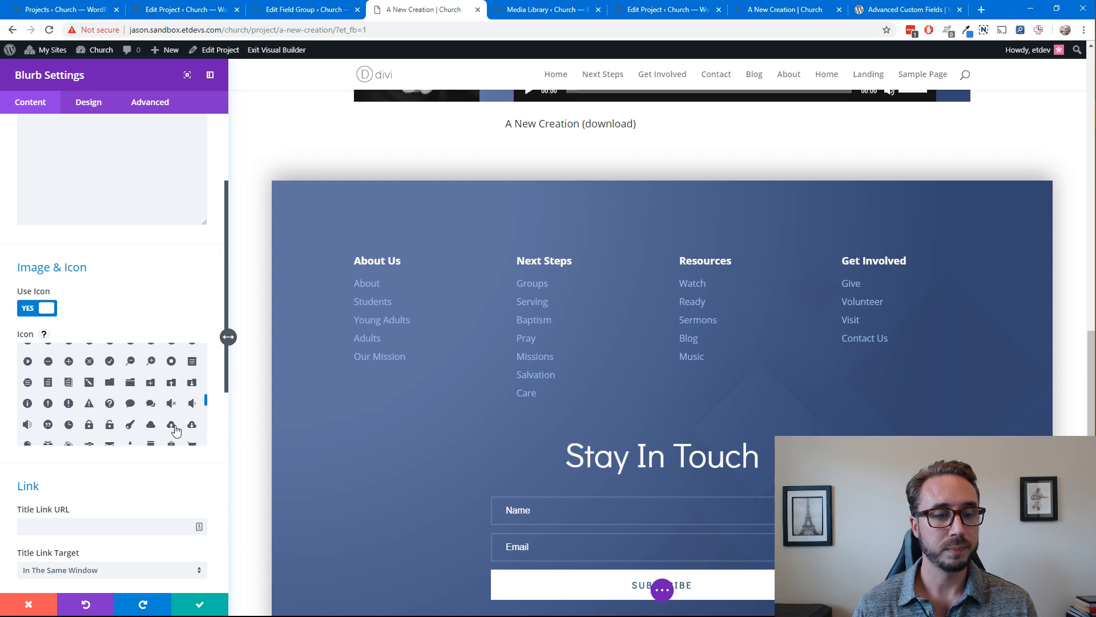
click(191, 424)
scroll(561, 215, up, 1)
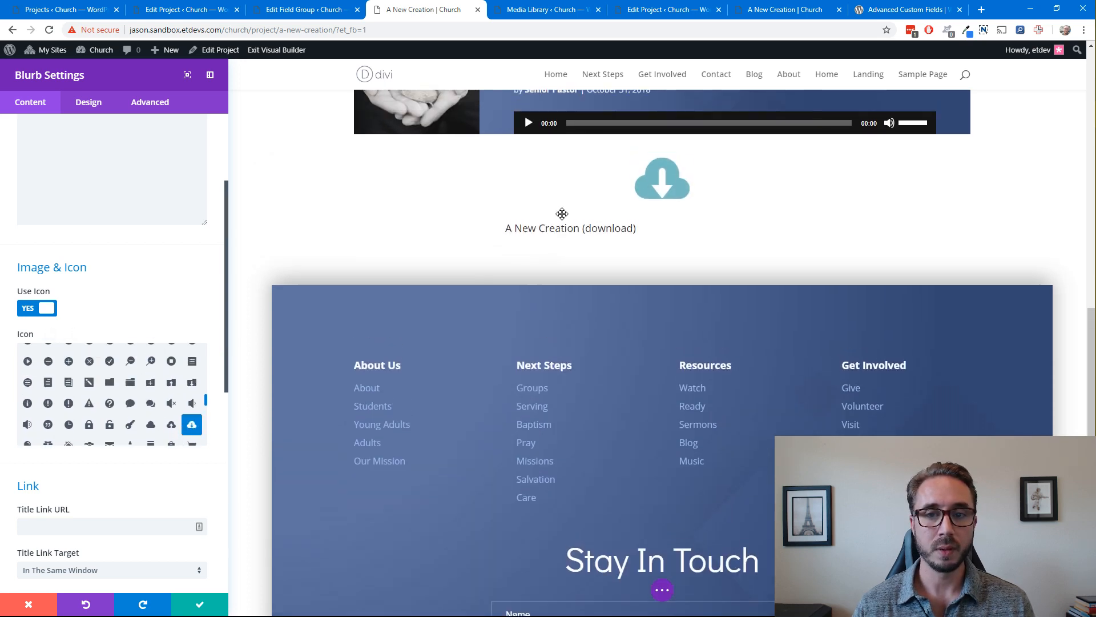
Link the blurb's title to the dynamic Sermon Audio Url custom field
scroll(201, 320, down, 4)
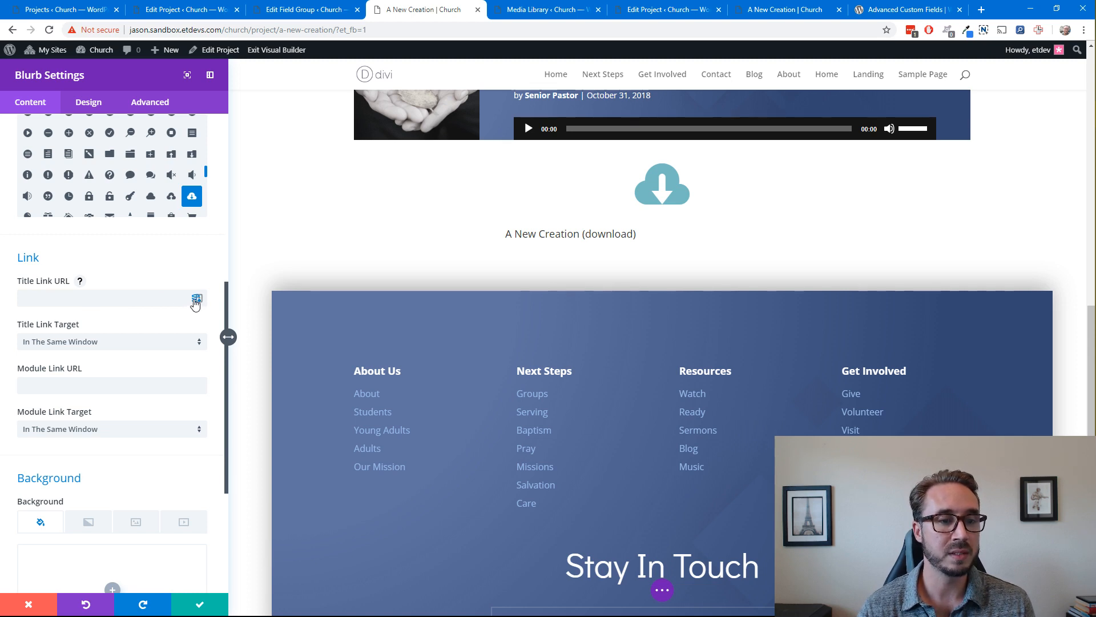
click(196, 303)
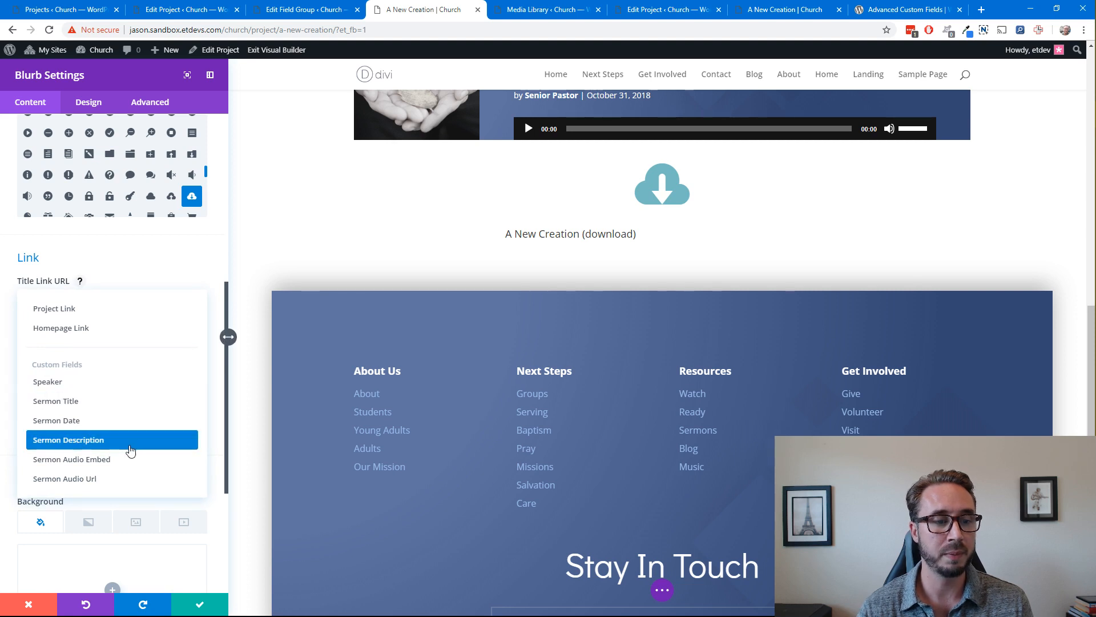
click(109, 479)
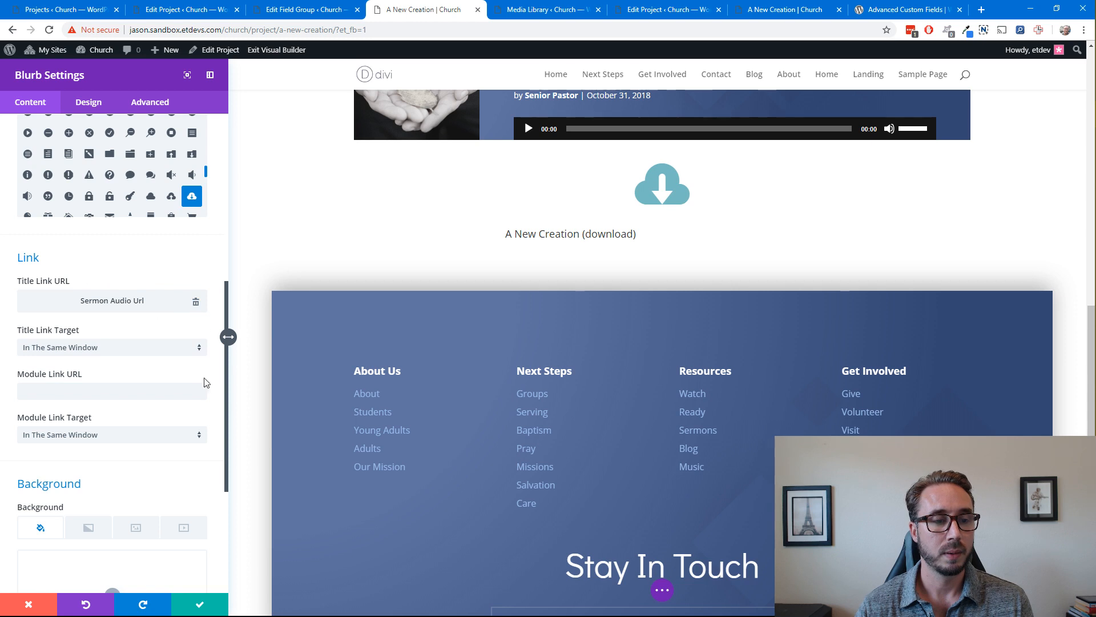
scroll(203, 394, down, 1)
scroll(203, 398, up, 8)
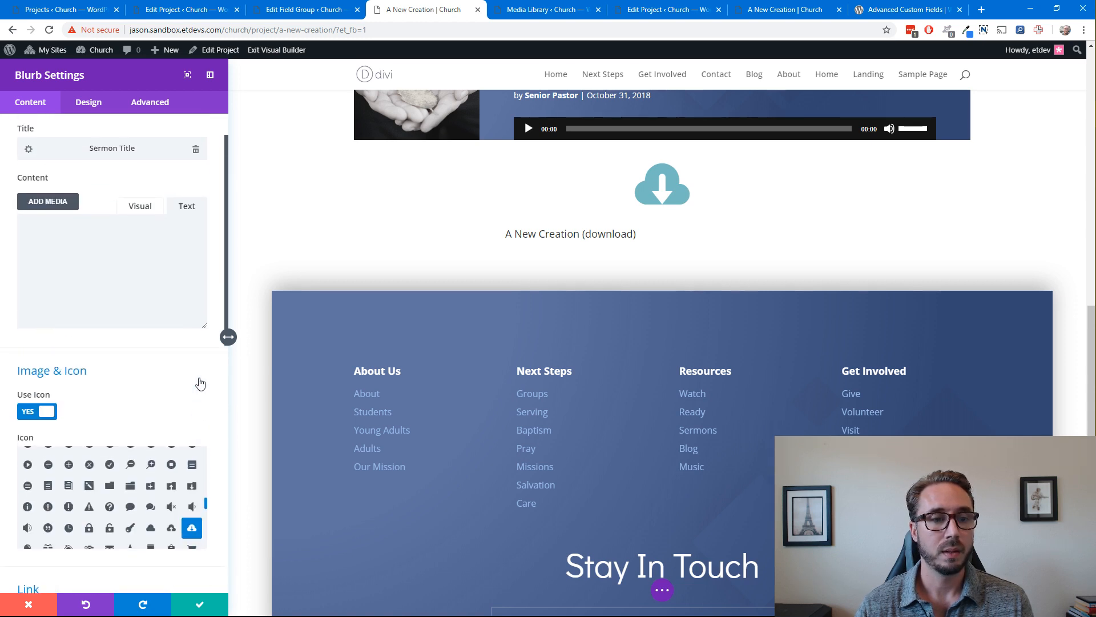
Color the blurb's icon with the recently used dark blue and set its placement to Left
click(89, 101)
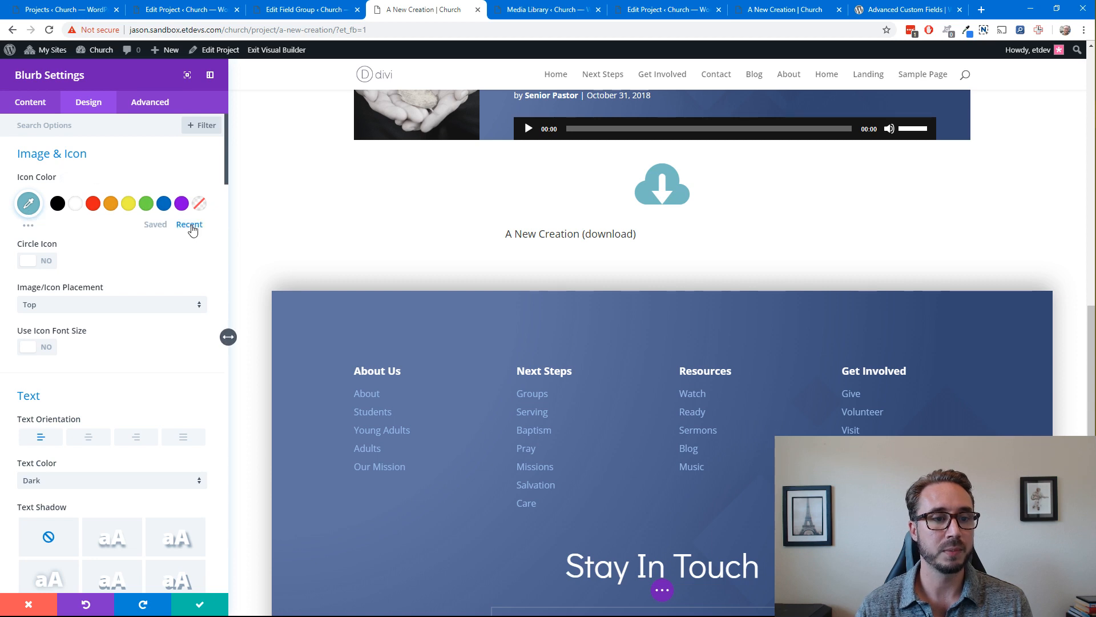
click(189, 224)
click(59, 208)
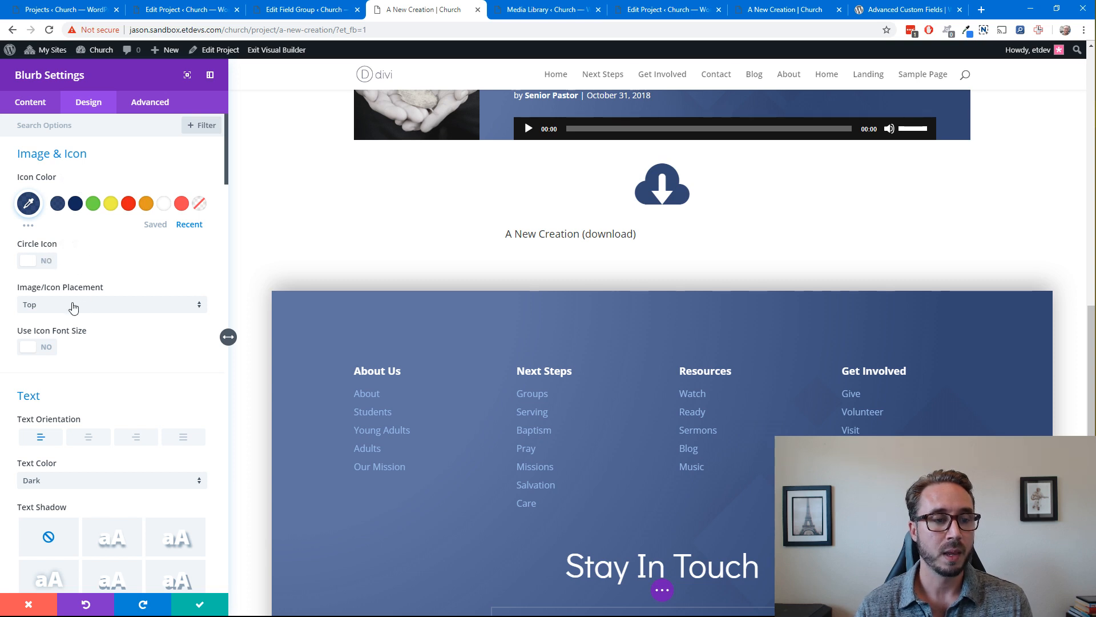
click(82, 308)
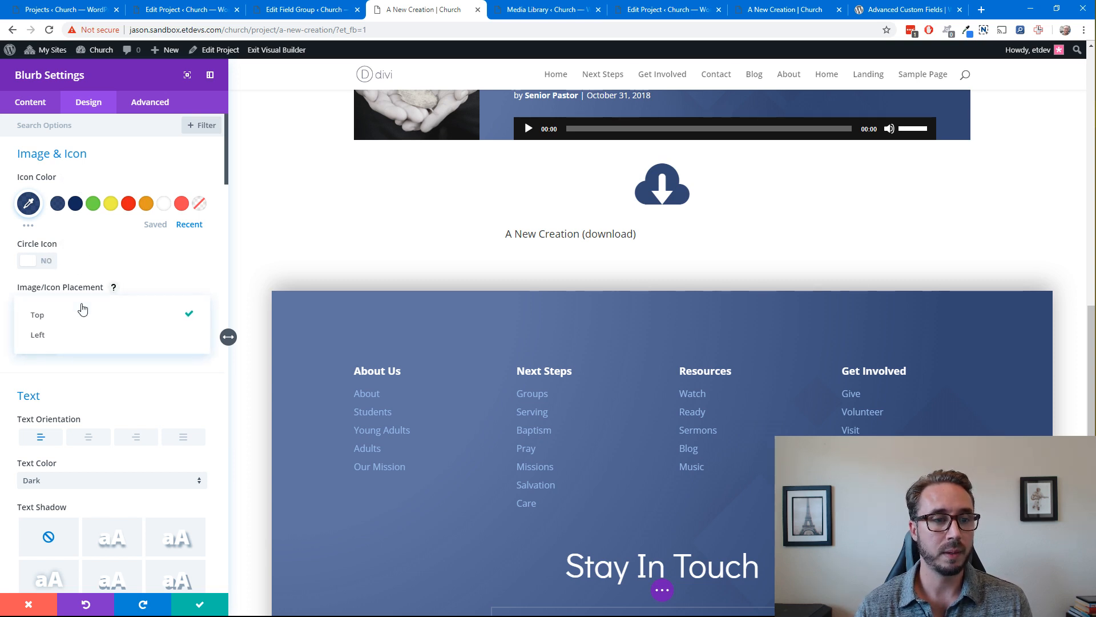
click(74, 335)
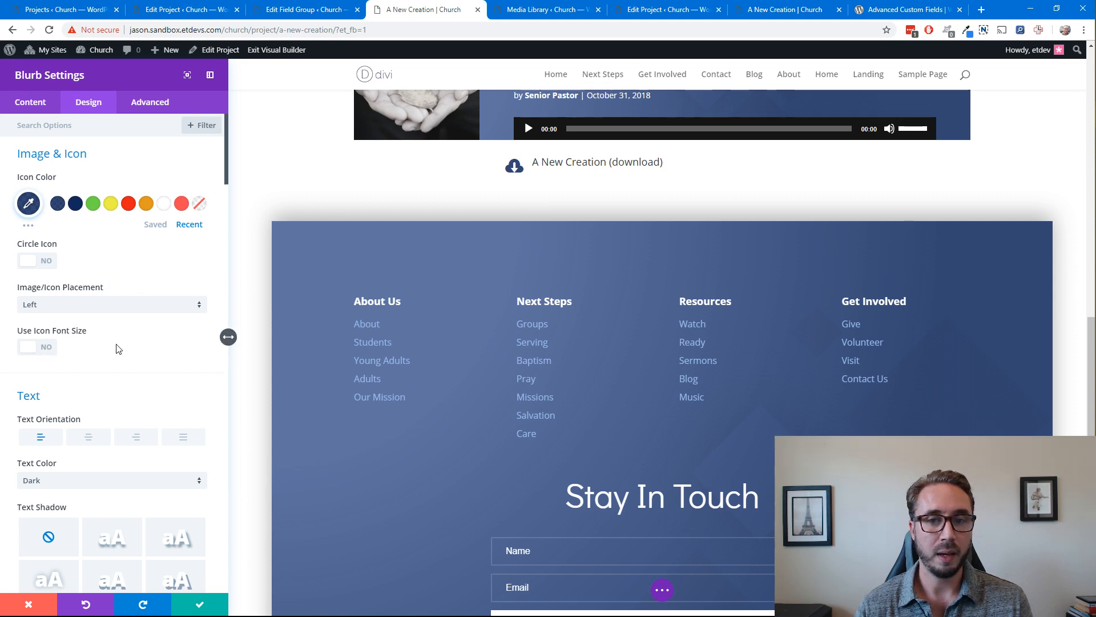
Set the blurb's title line height to 2em
scroll(159, 370, down, 7)
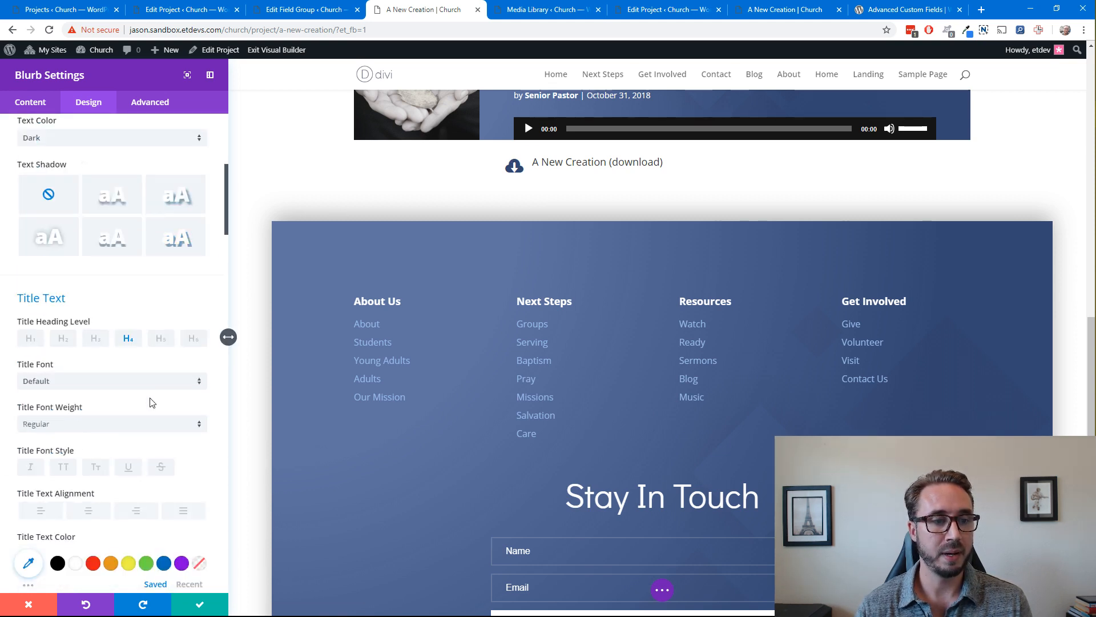
scroll(113, 300, down, 5)
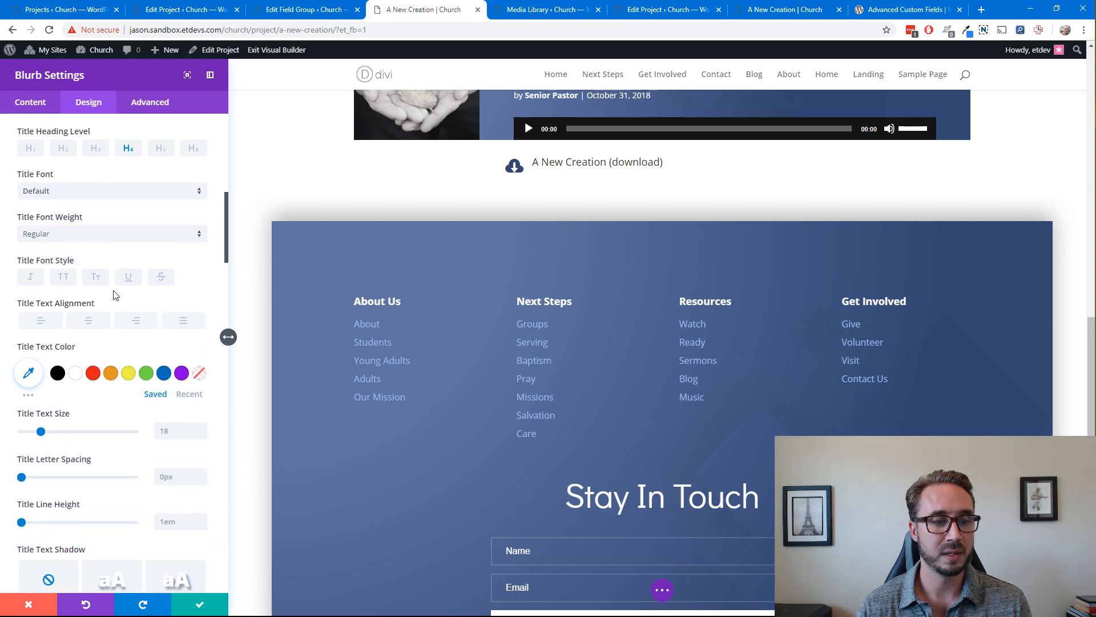
click(202, 367)
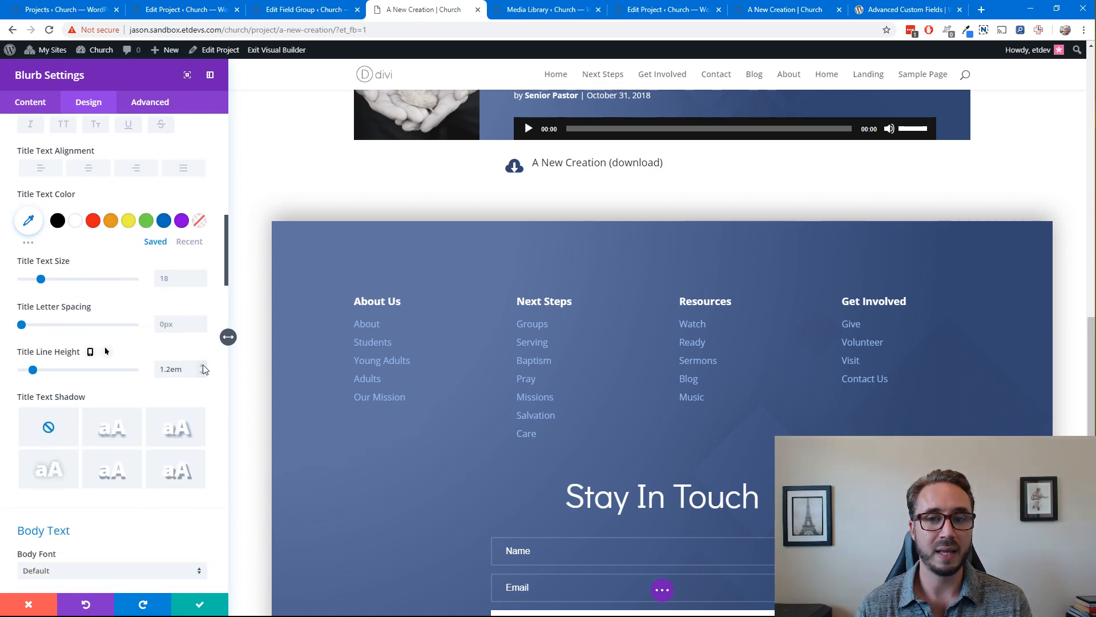
click(203, 369)
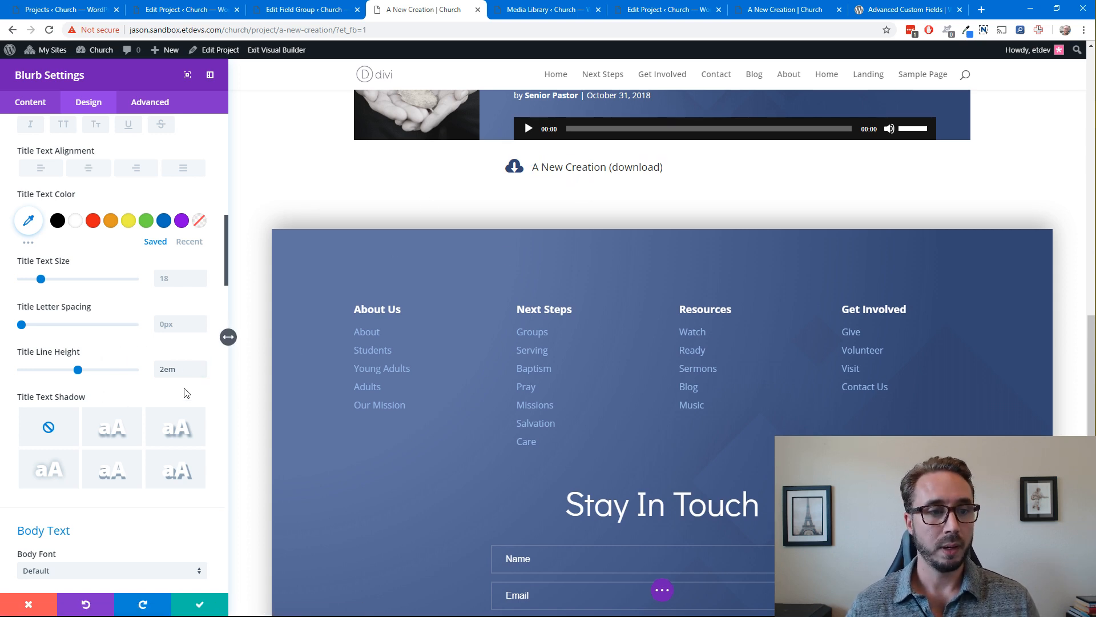
Underline the blurb's title and set the underline color to the recently used dark blue #21325e
scroll(130, 350, up, 4)
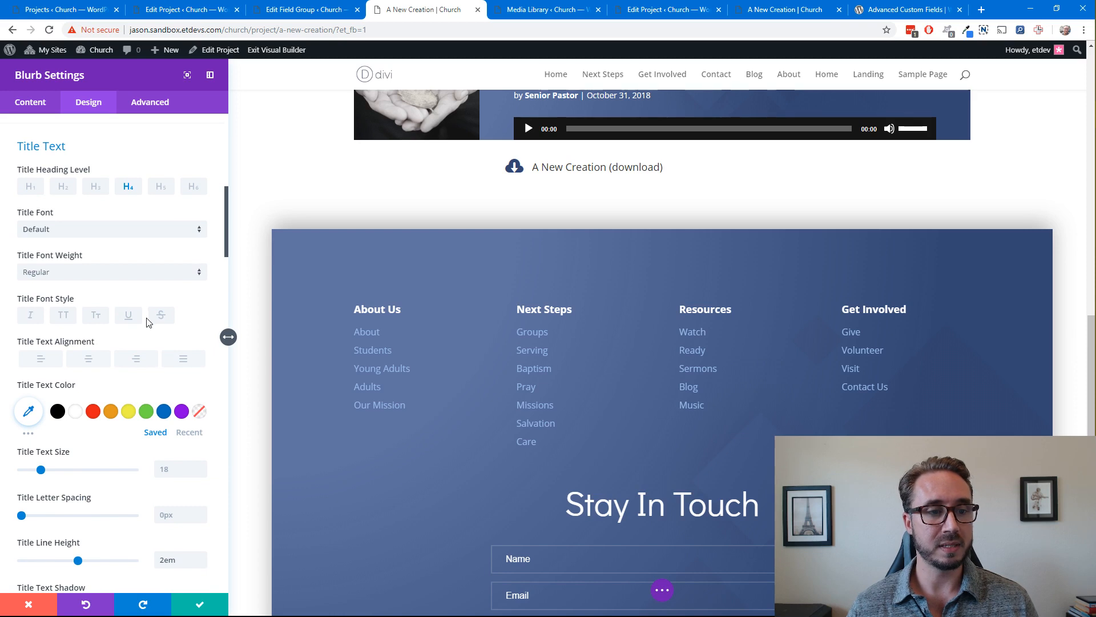
click(128, 315)
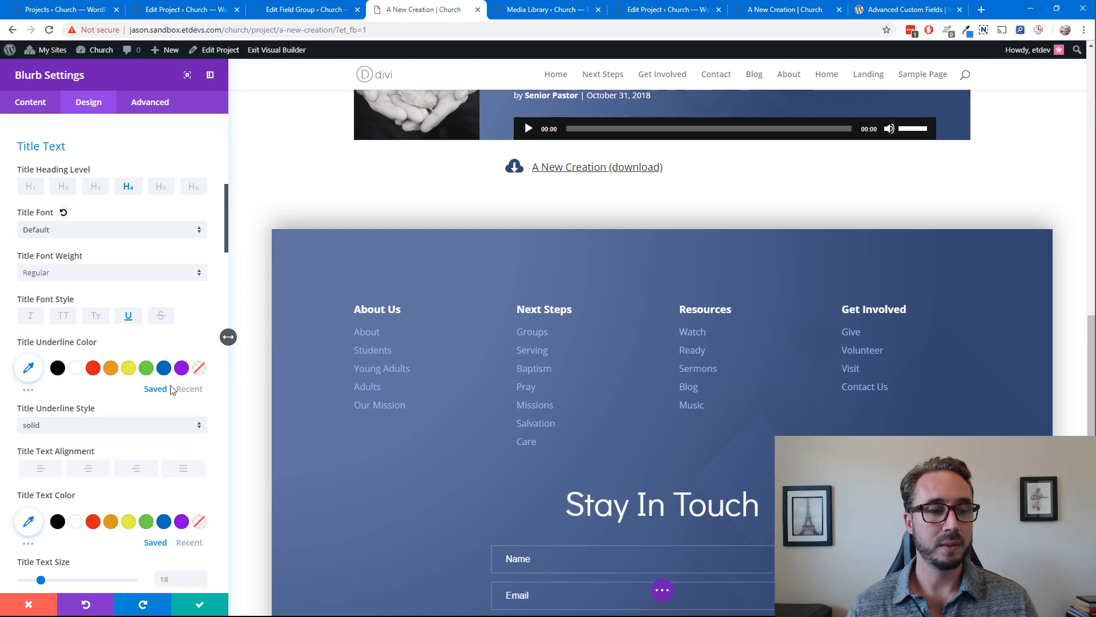
click(189, 389)
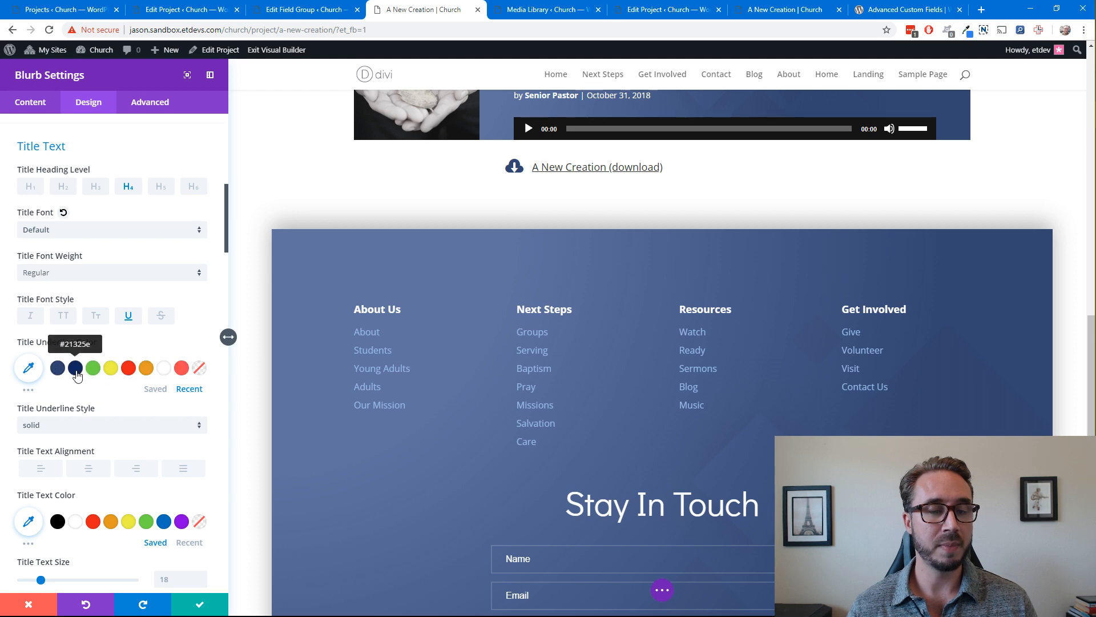
click(75, 367)
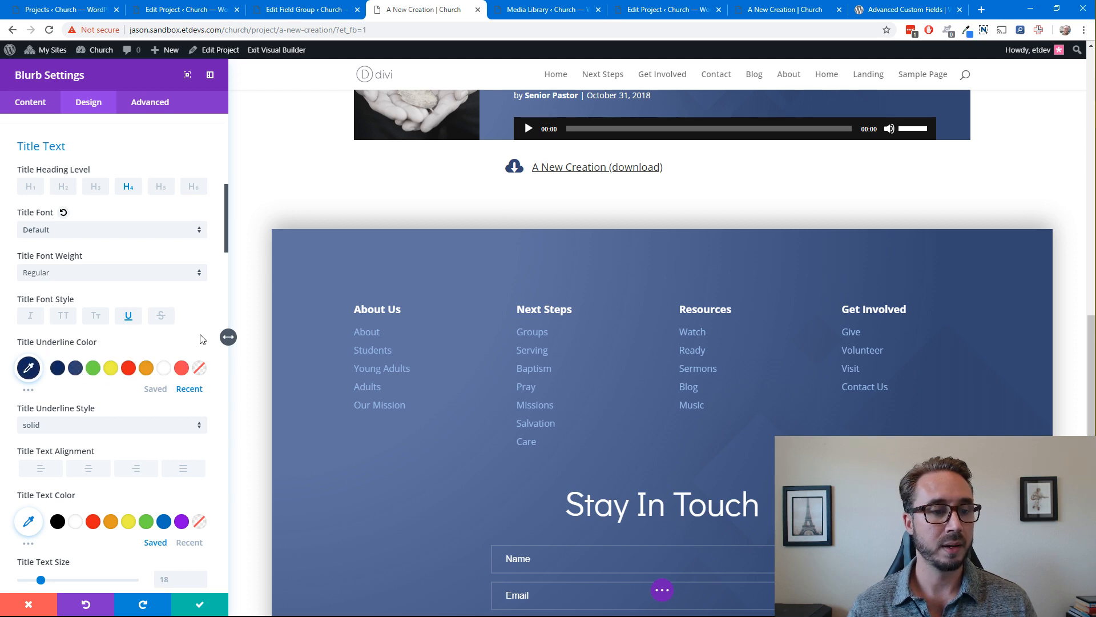
Set the blurb's title text color to the recently used dark blue
scroll(201, 339, up, 1)
scroll(201, 339, down, 4)
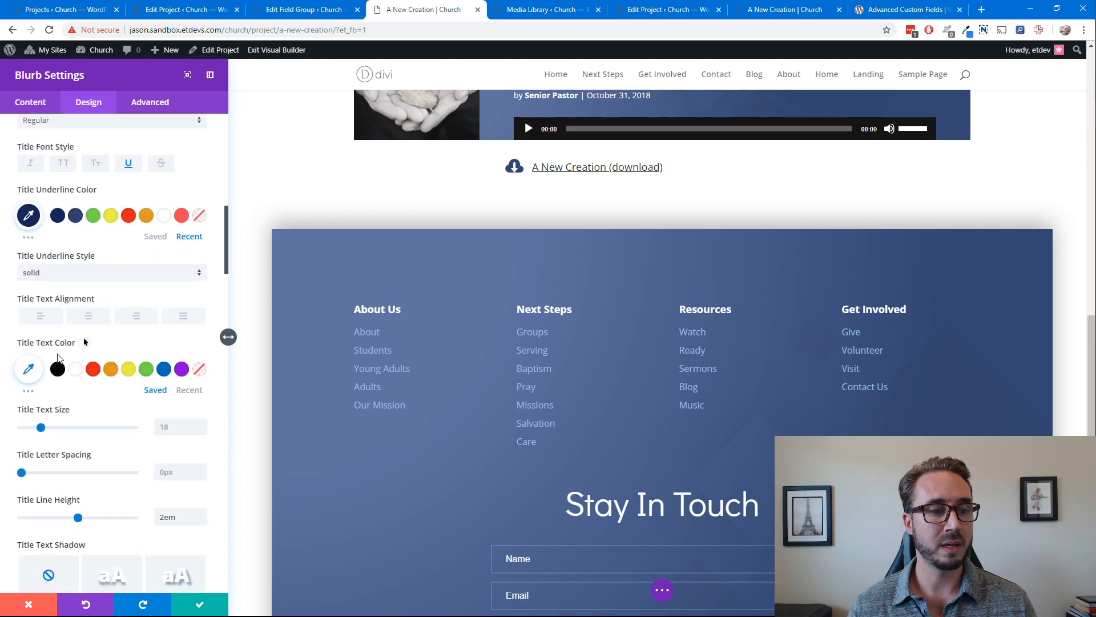
click(189, 389)
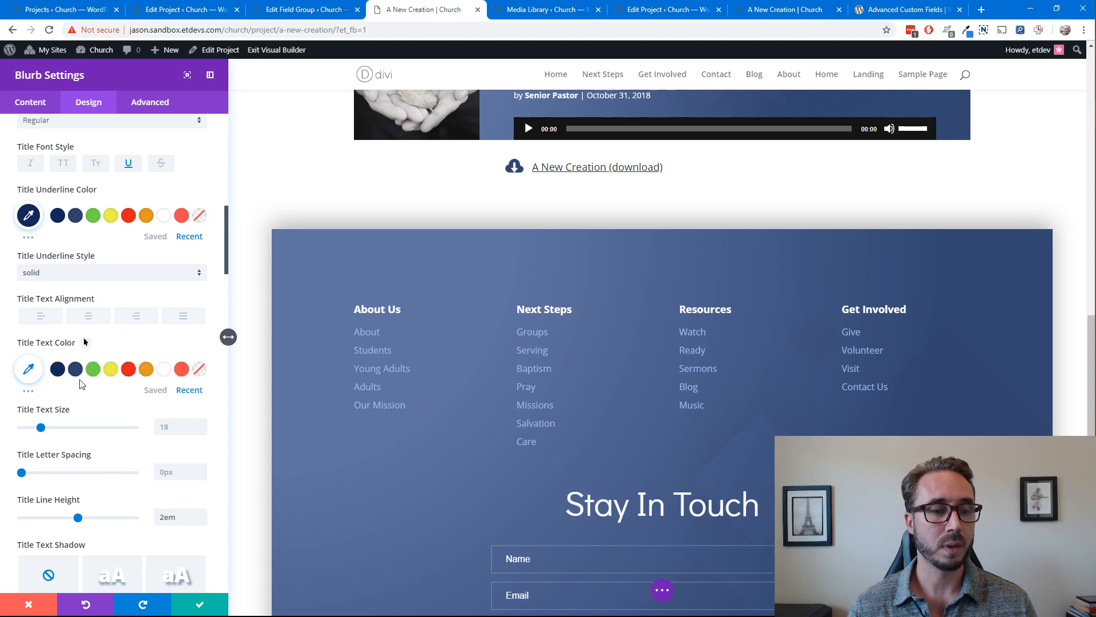
click(58, 373)
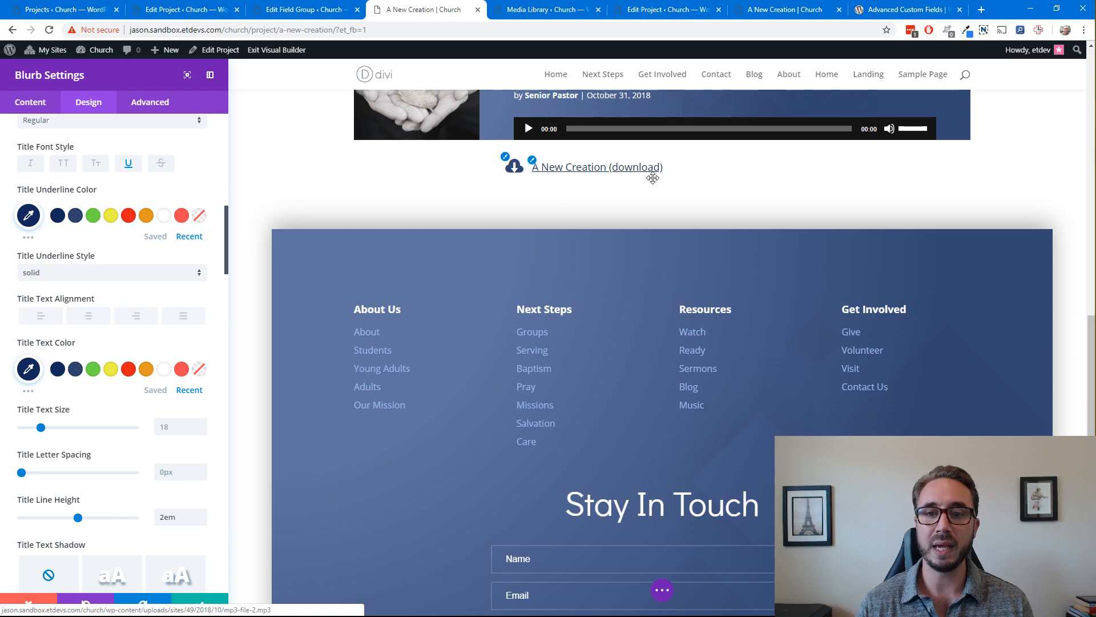
Set the blurb's content width to 100% and save the blurb settings
scroll(645, 174, up, 2)
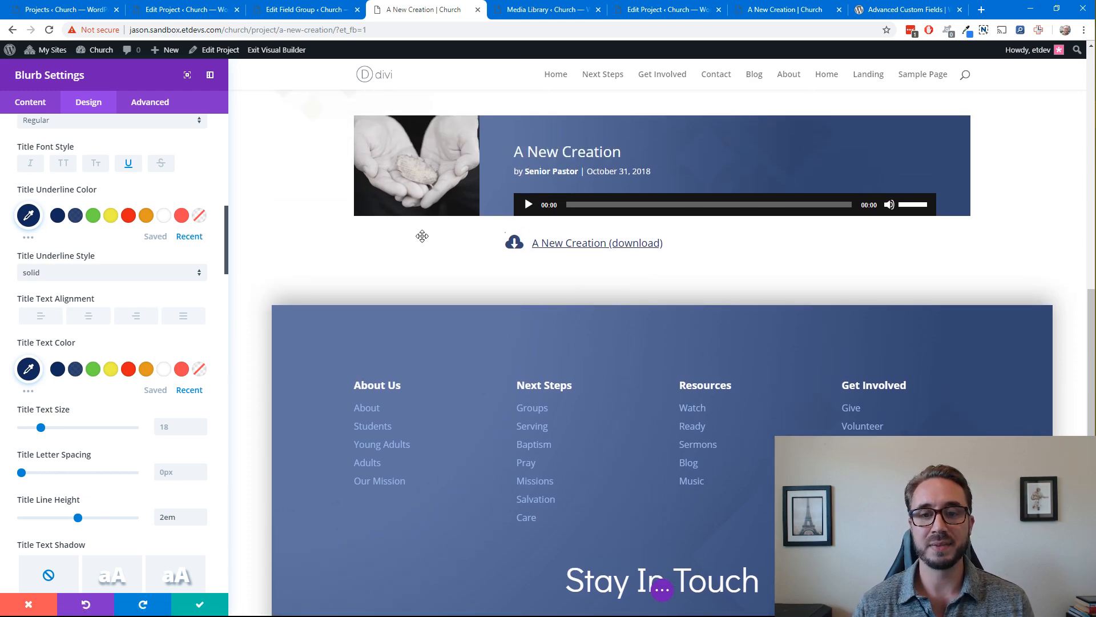
scroll(146, 228, down, 15)
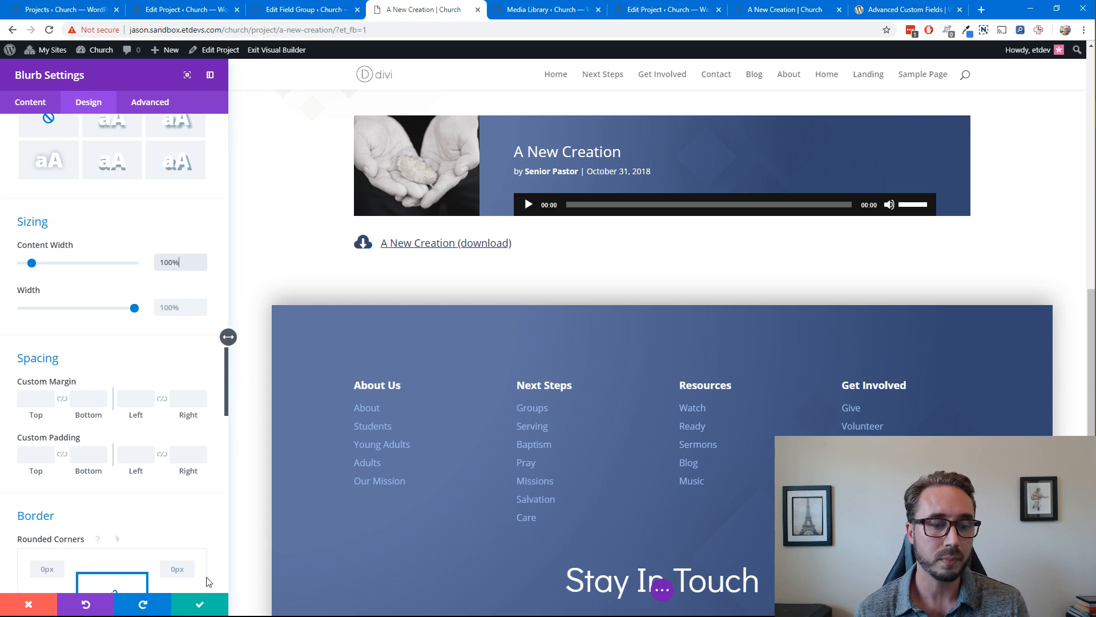
click(196, 604)
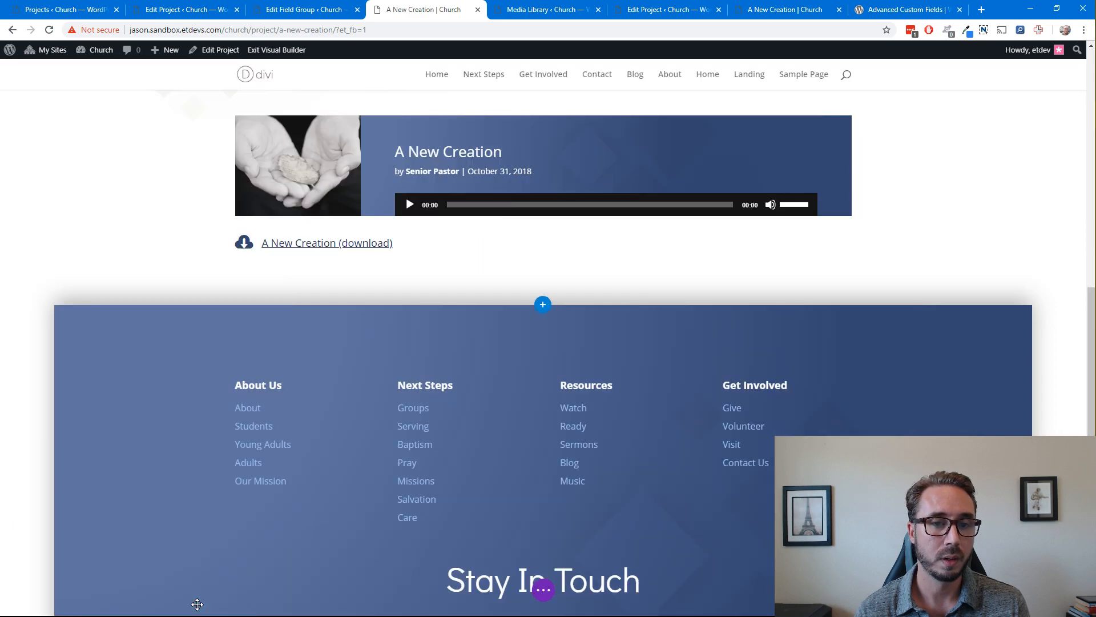
Replace the "Watch & Read" fullwidth header's title with the dynamic Sermon Title custom field
scroll(771, 286, up, 3)
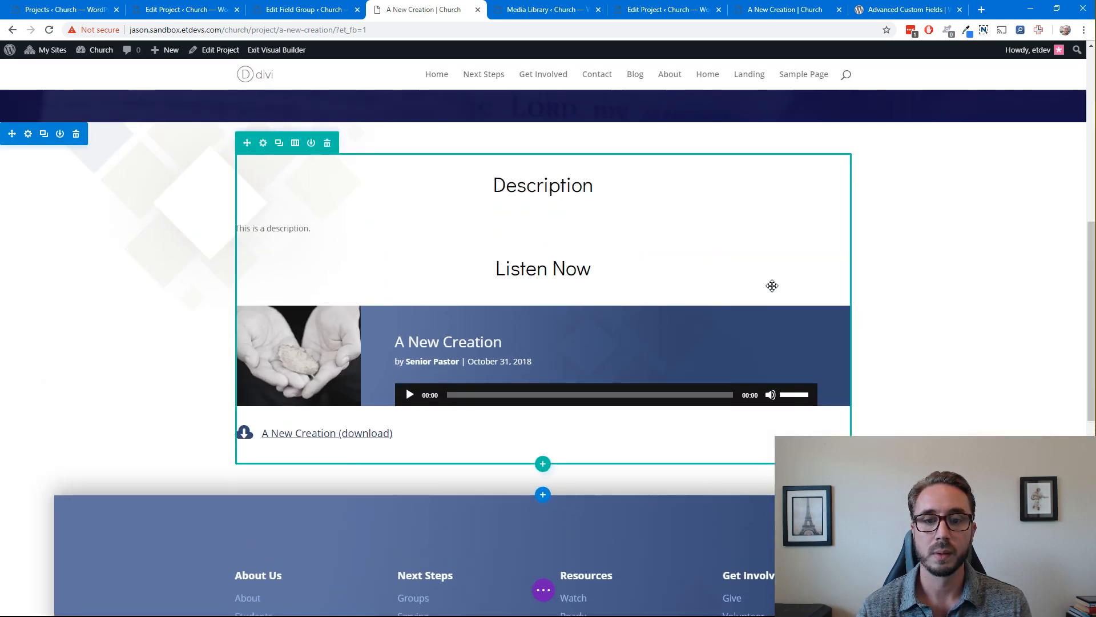
scroll(771, 286, up, 2)
scroll(770, 286, up, 2)
scroll(398, 285, down, 5)
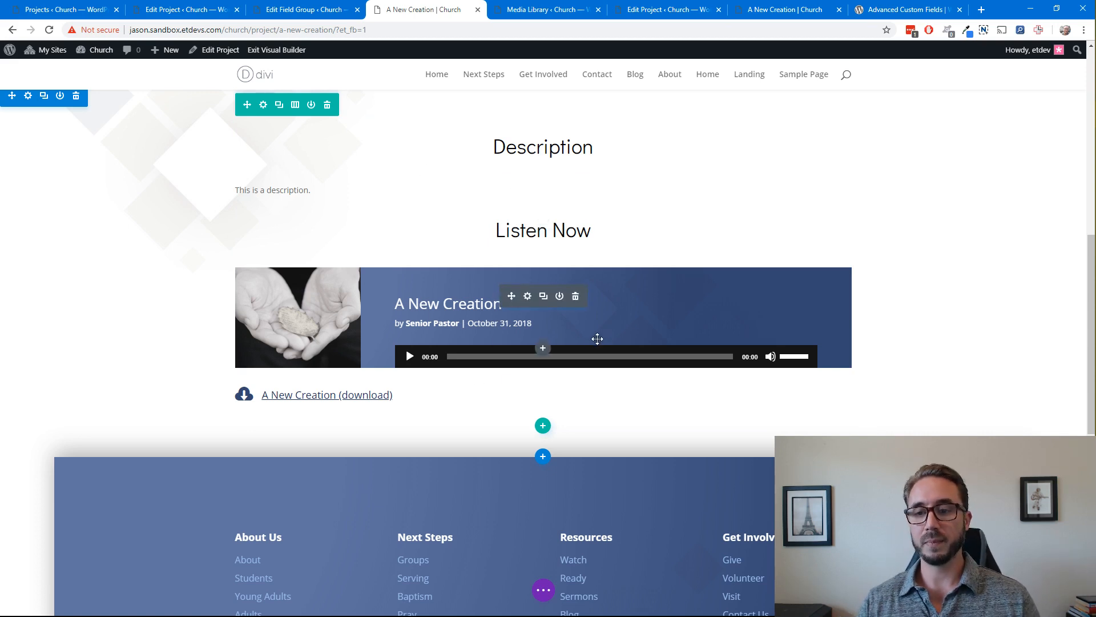
scroll(597, 339, up, 1)
scroll(545, 319, up, 2)
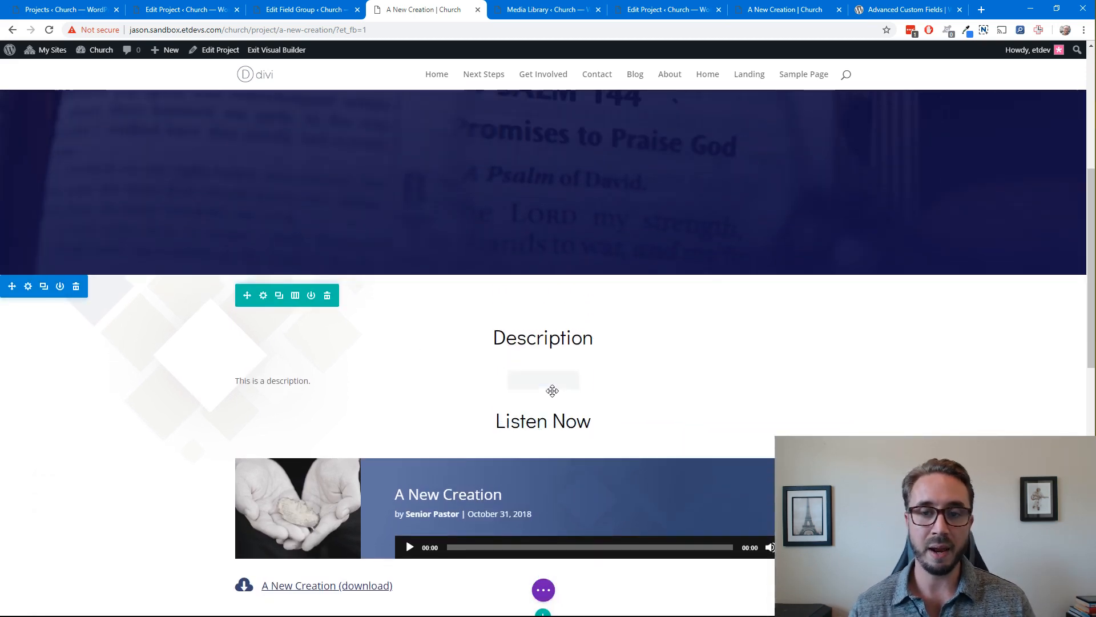
scroll(552, 391, up, 5)
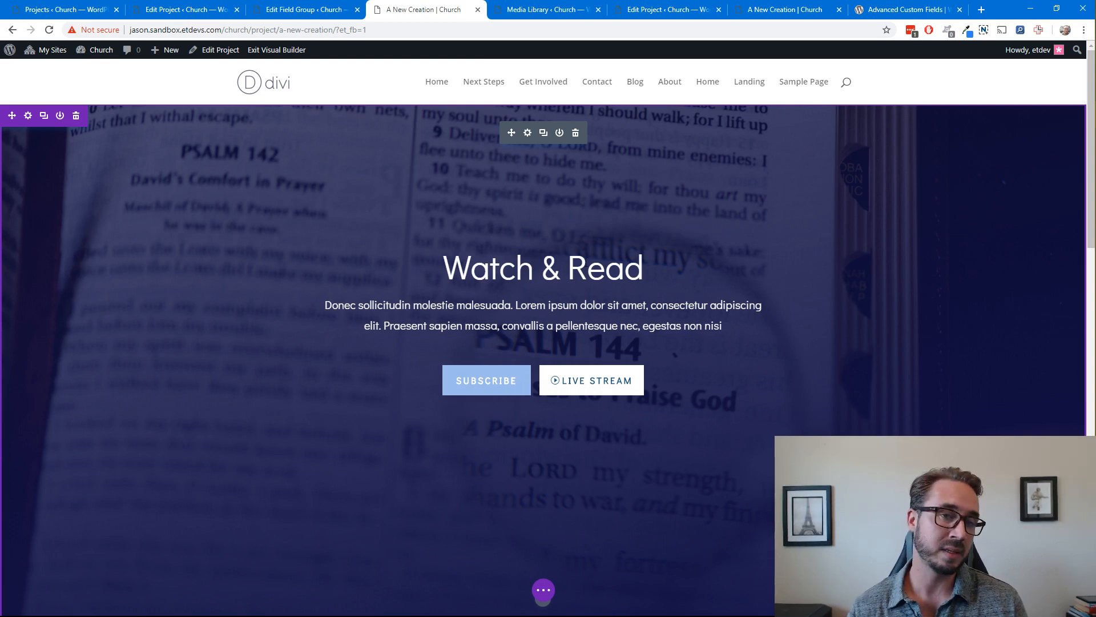
click(527, 134)
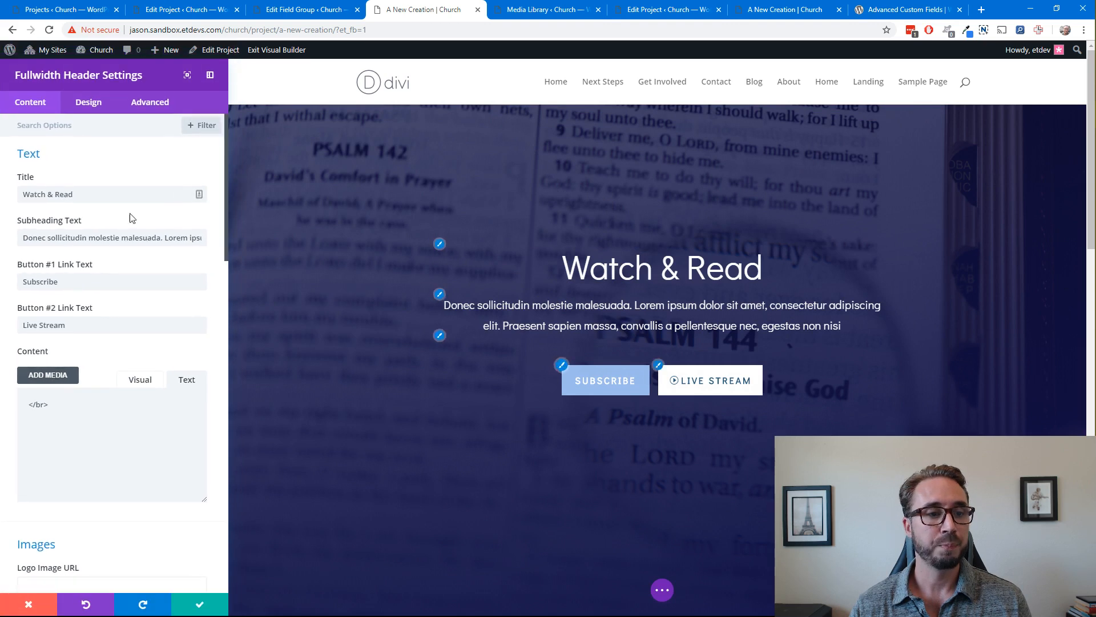
click(196, 196)
click(85, 467)
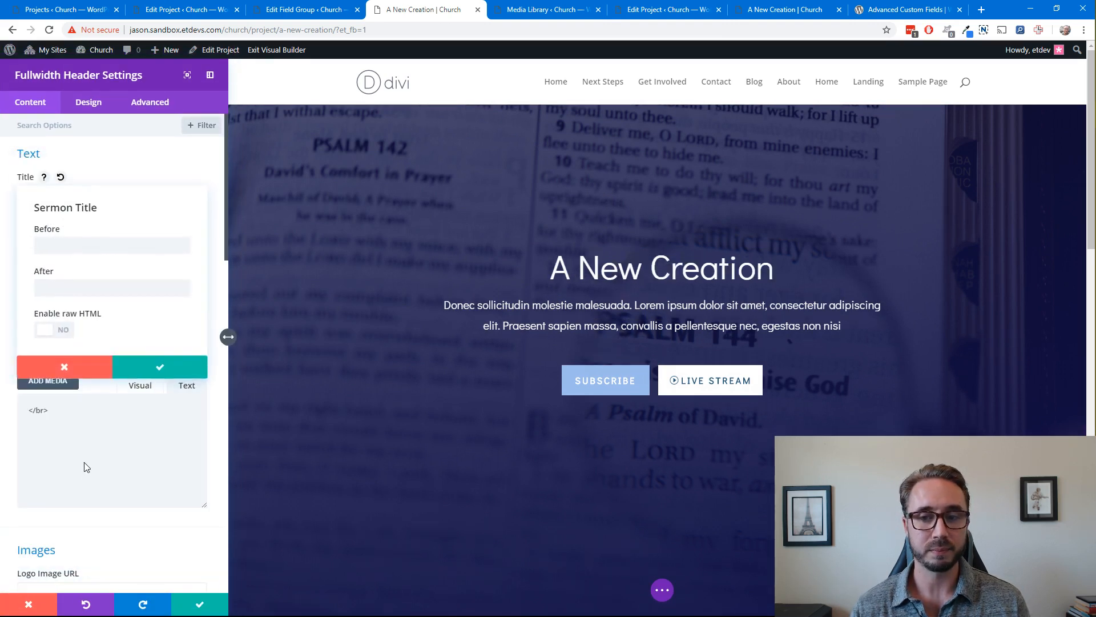
click(127, 155)
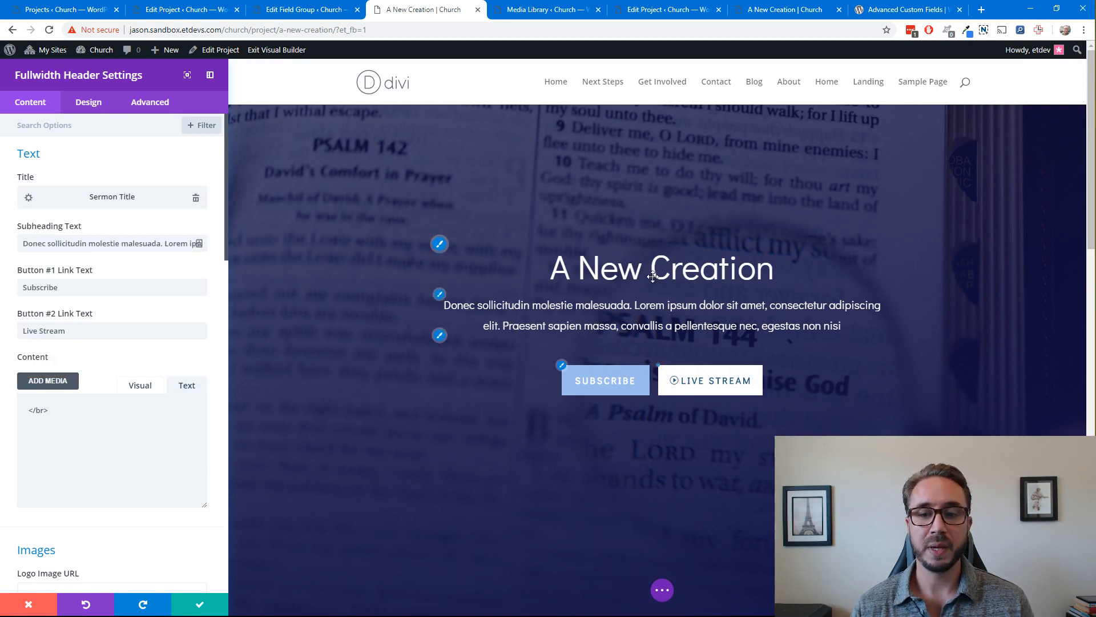
Replace the header's subheading text with the dynamic Speaker custom field, with "by: " as the text before it
click(196, 244)
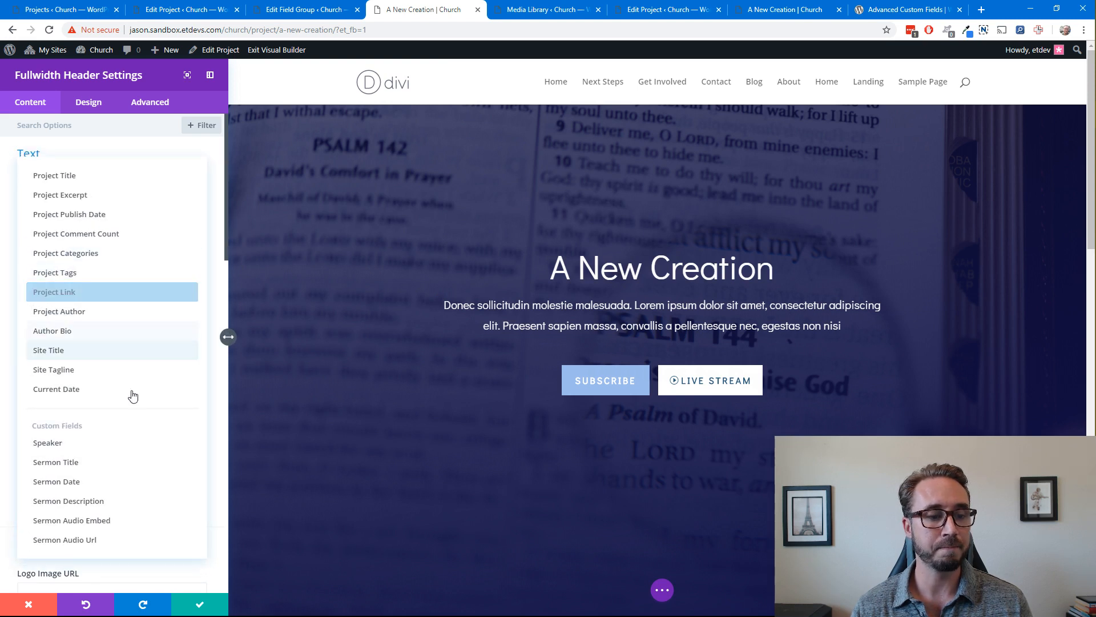
click(101, 448)
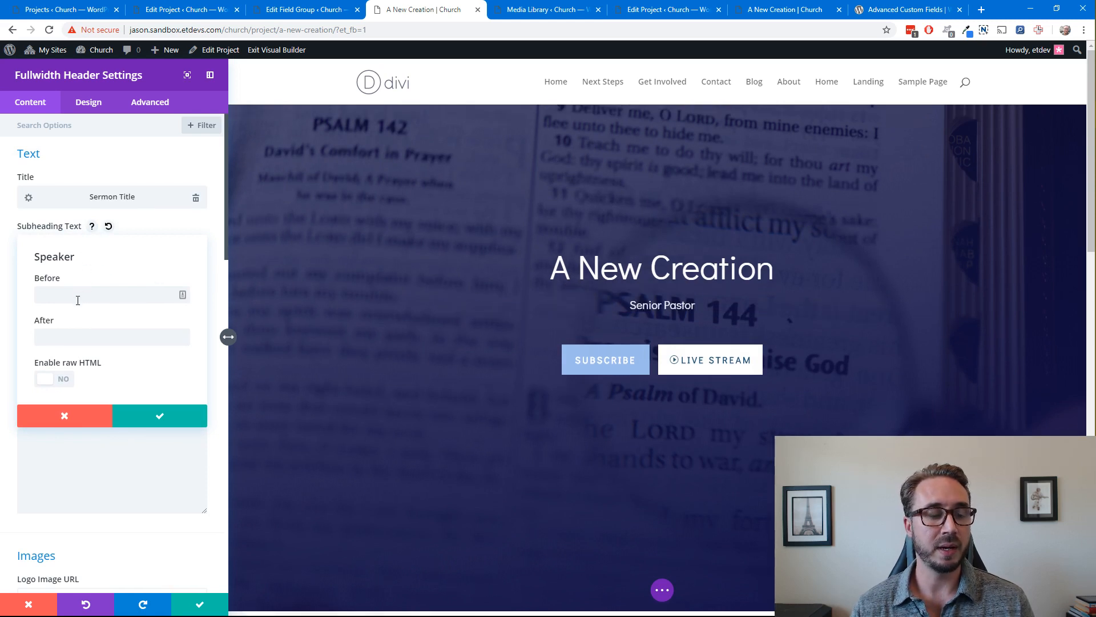
click(112, 292)
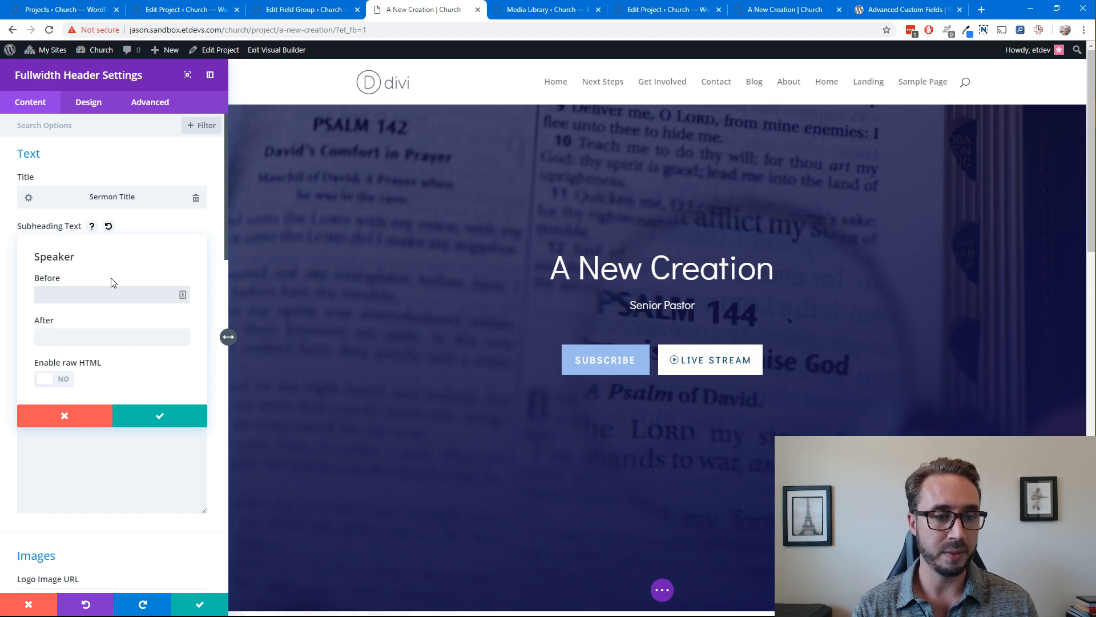
text(by:)
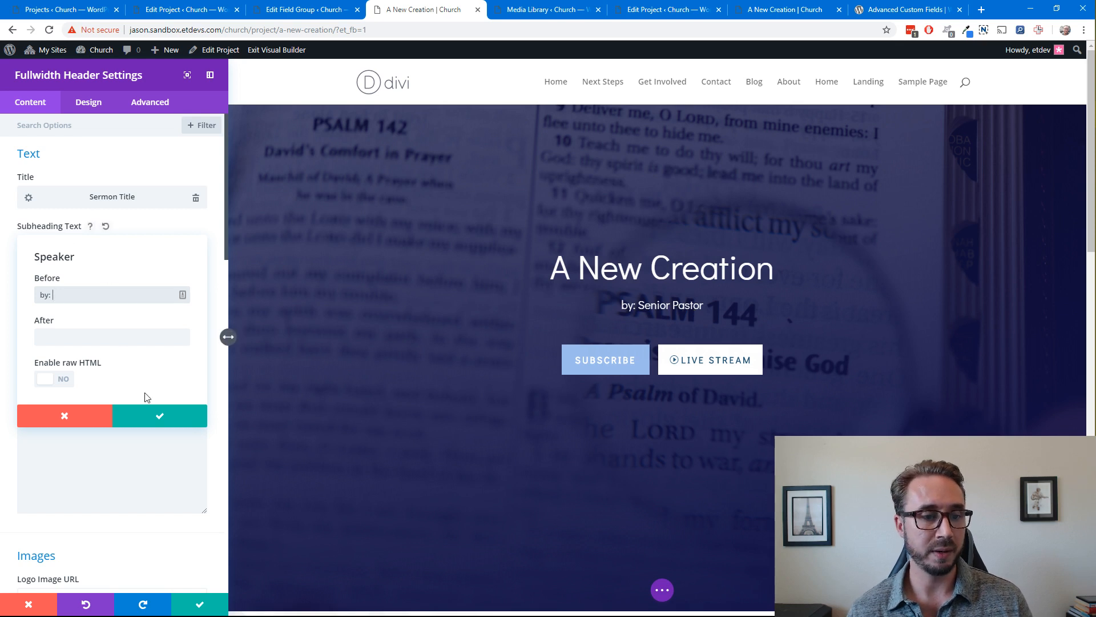
click(158, 417)
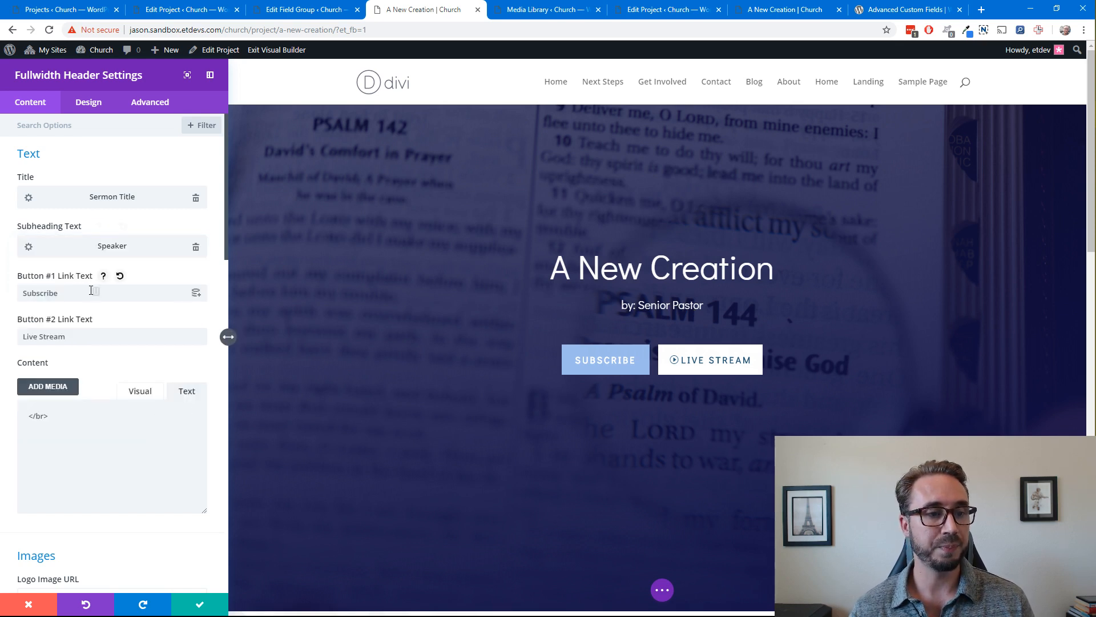
Clear the link texts "Subscribe" and "Live Stream" of the header's two buttons
drag(89, 291, 17, 294)
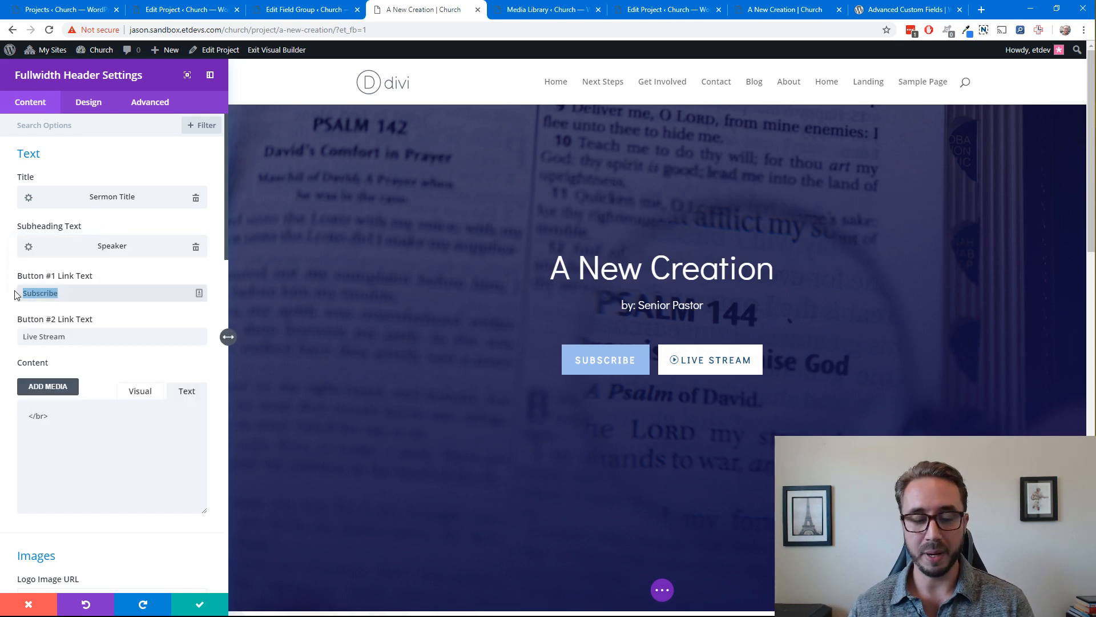
key(BackSpace)
drag(78, 337, 16, 338)
key(BackSpace)
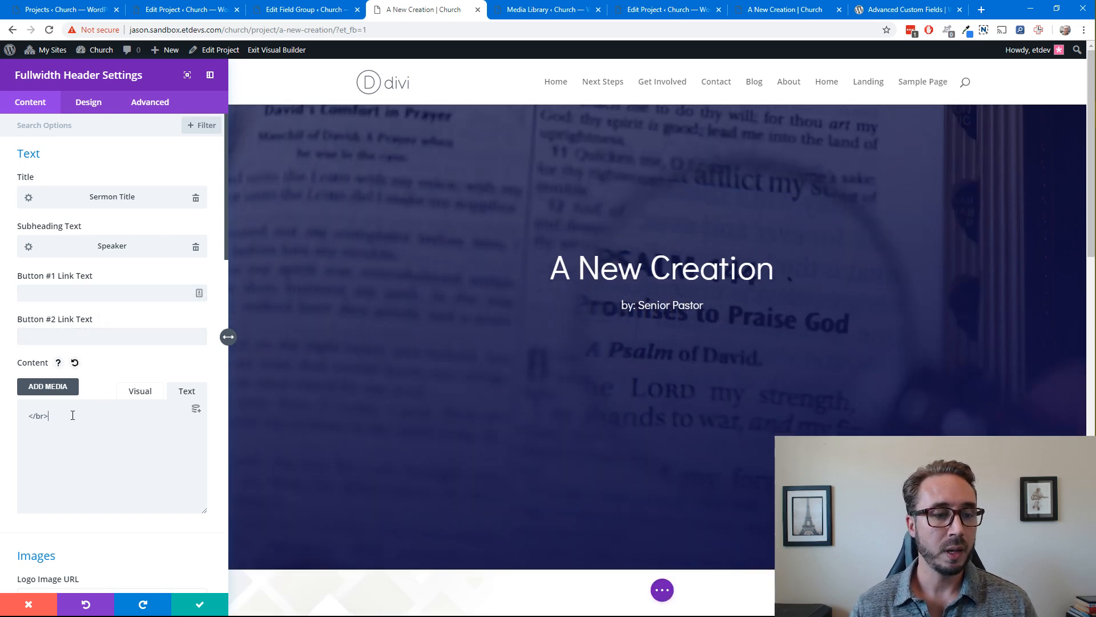
Replace the header's body content with the dynamic Sermon Date custom field
drag(69, 416, 7, 416)
key(BackSpace)
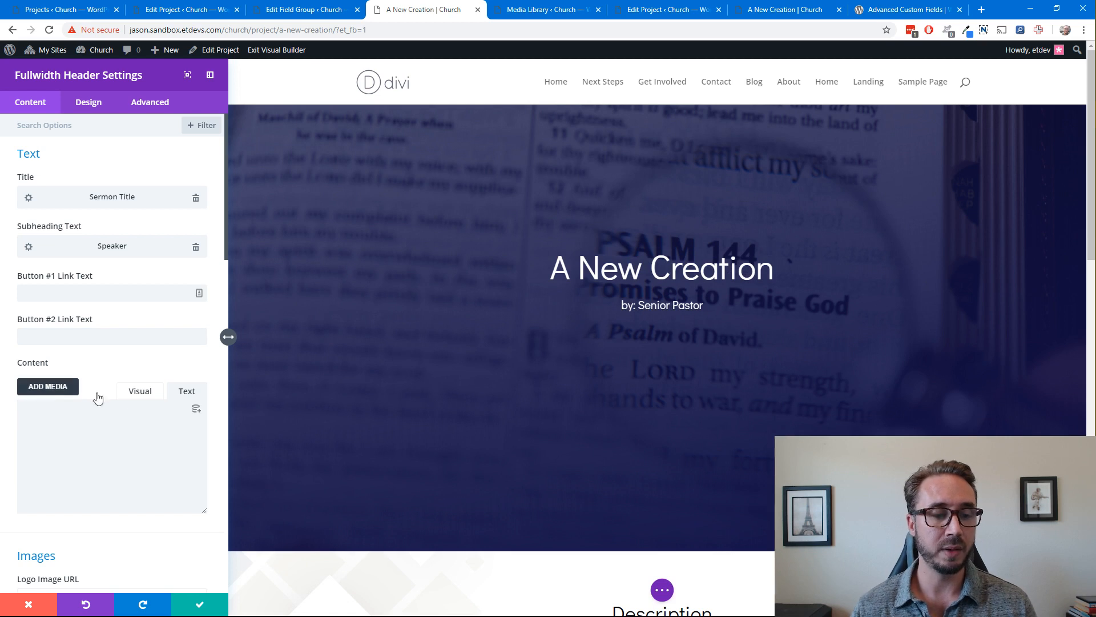
click(195, 411)
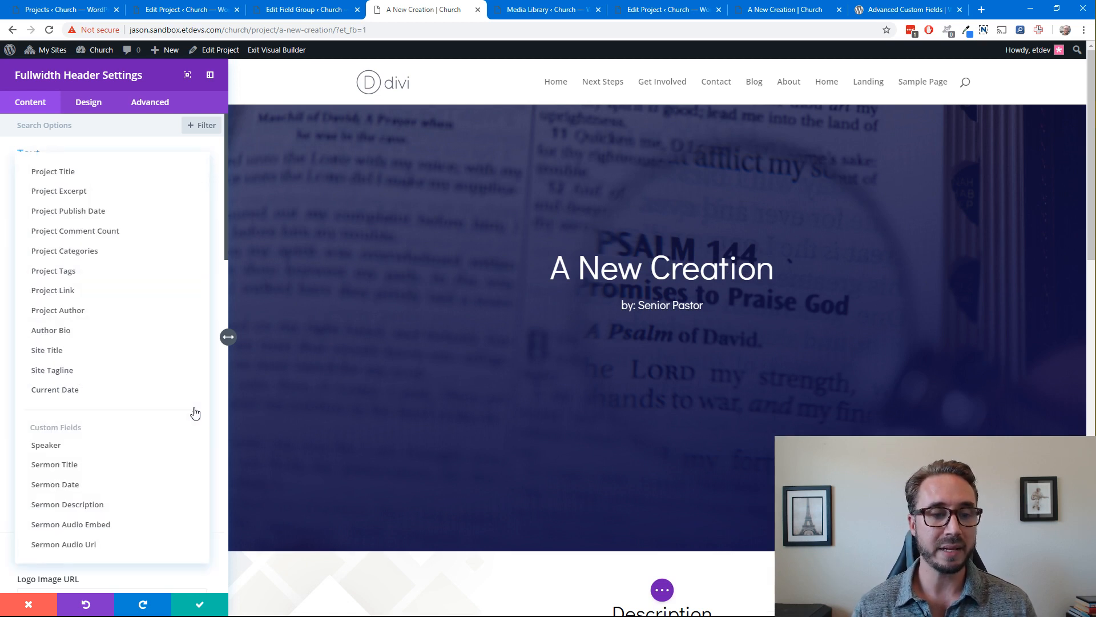
click(98, 484)
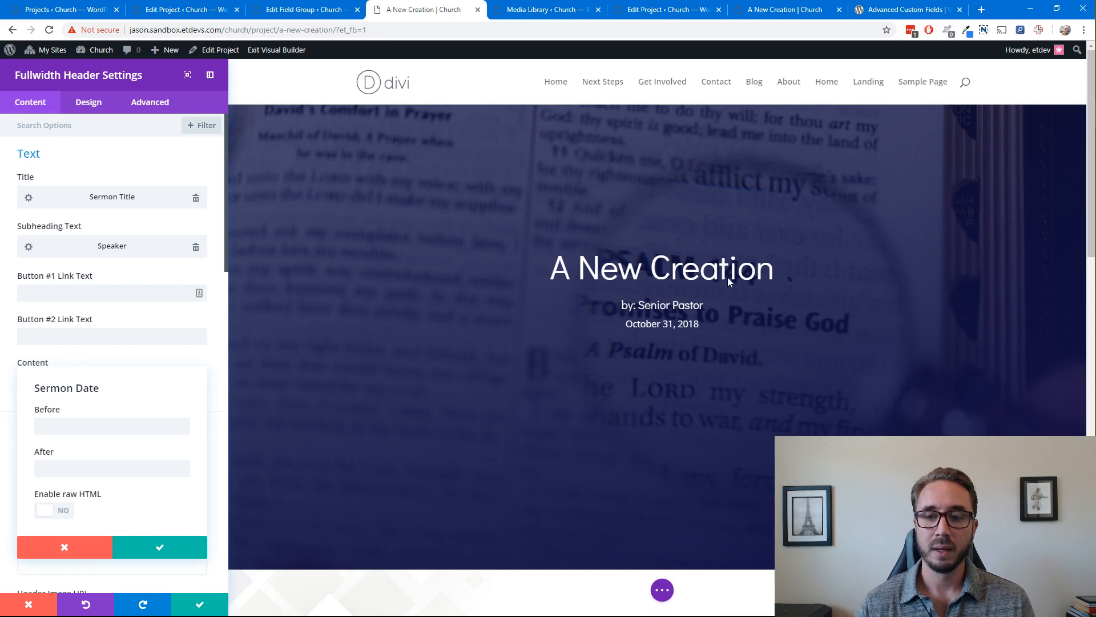
scroll(722, 278, down, 1)
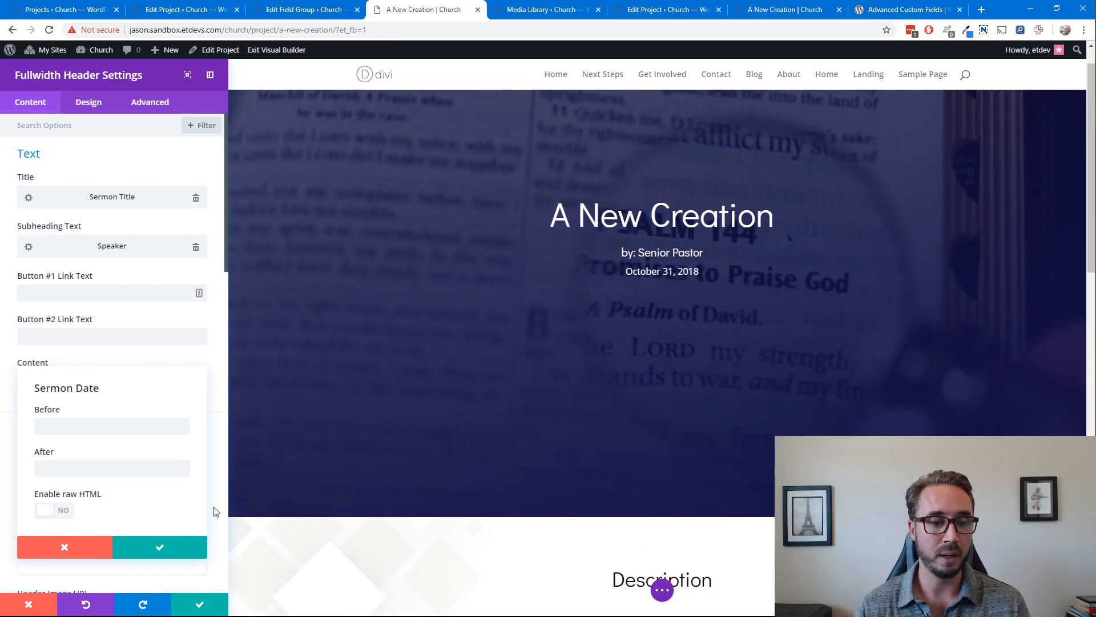
click(160, 547)
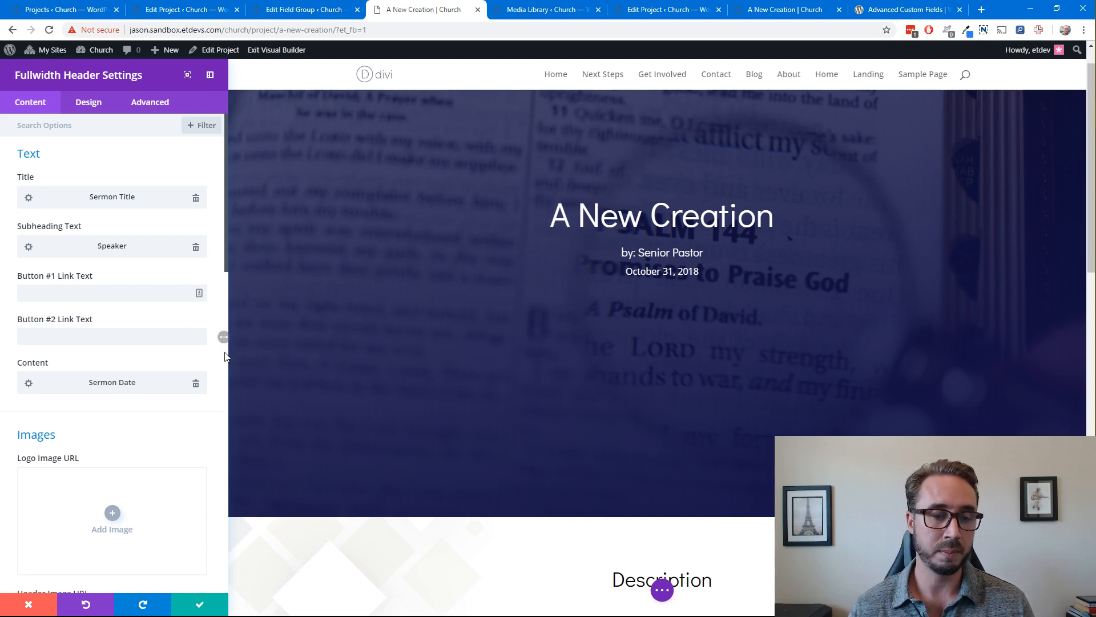
Examine the media library and dynamic content sources available for the header's logo image without choosing one
scroll(213, 388, down, 2)
scroll(213, 387, up, 1)
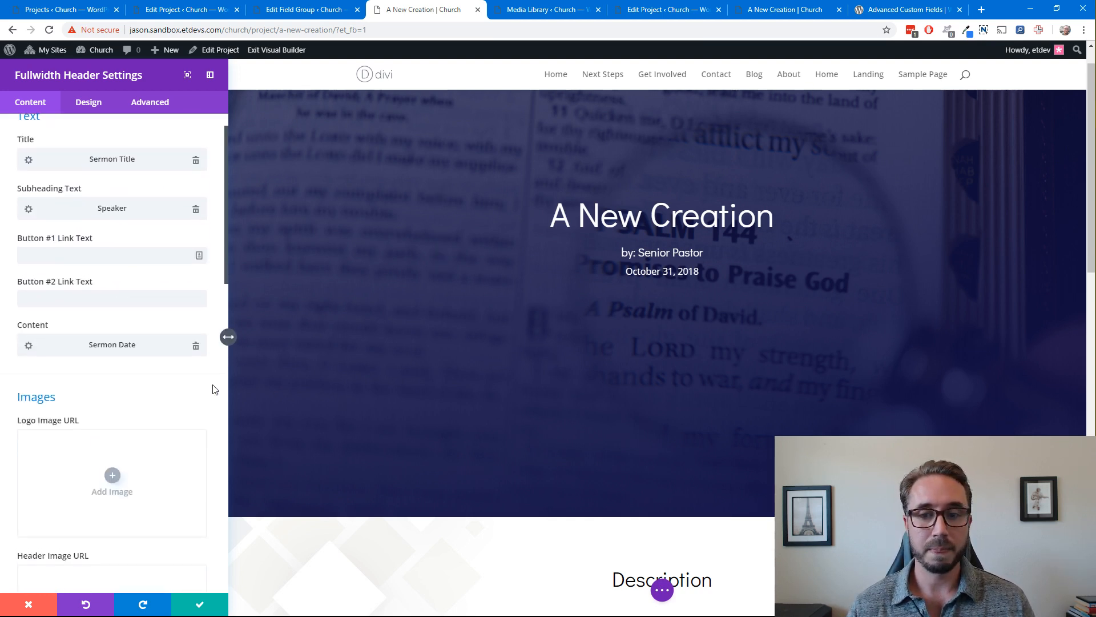
scroll(213, 387, down, 1)
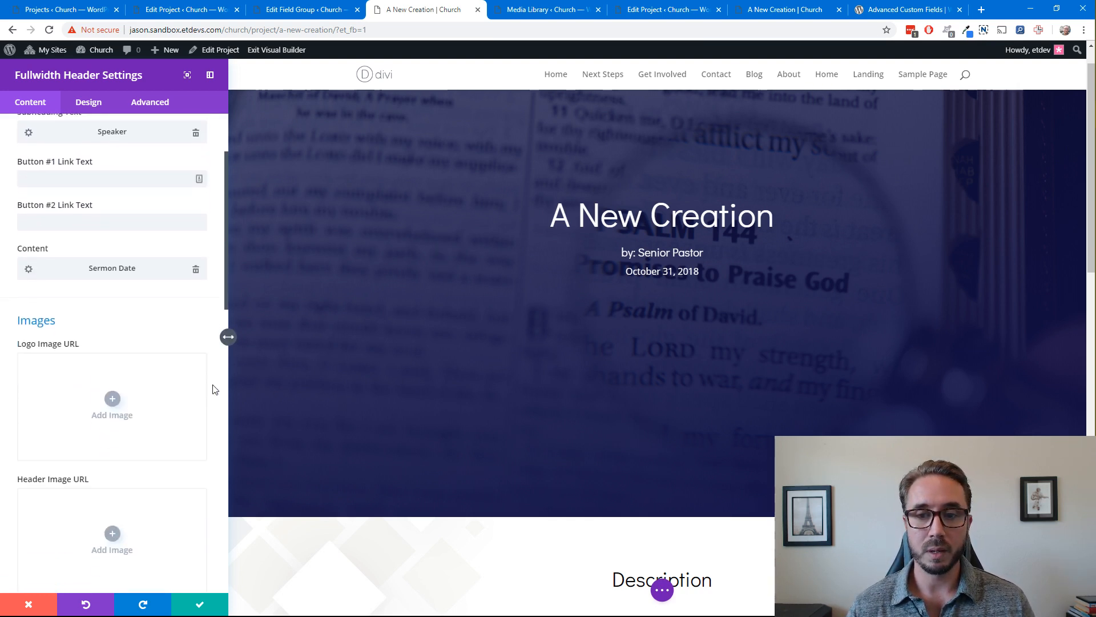
click(113, 410)
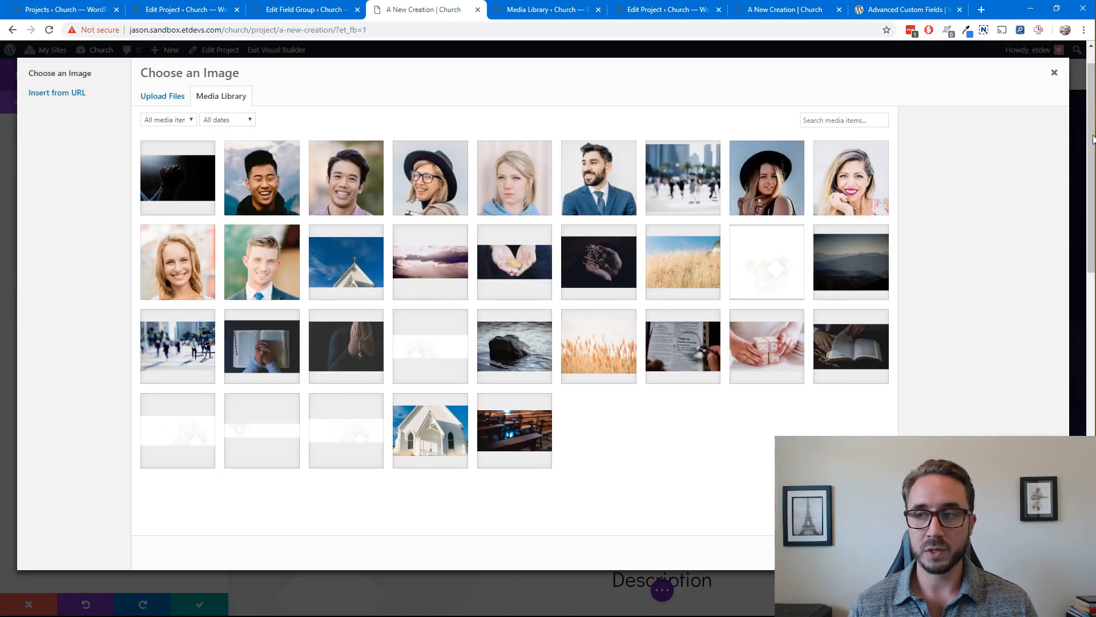
click(1052, 70)
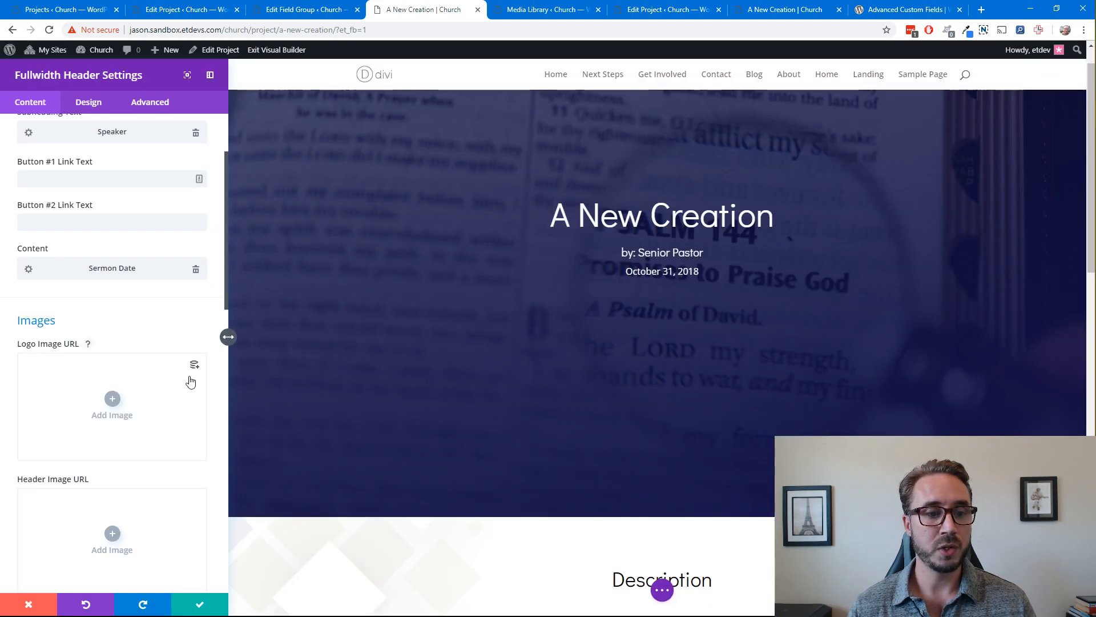
click(194, 365)
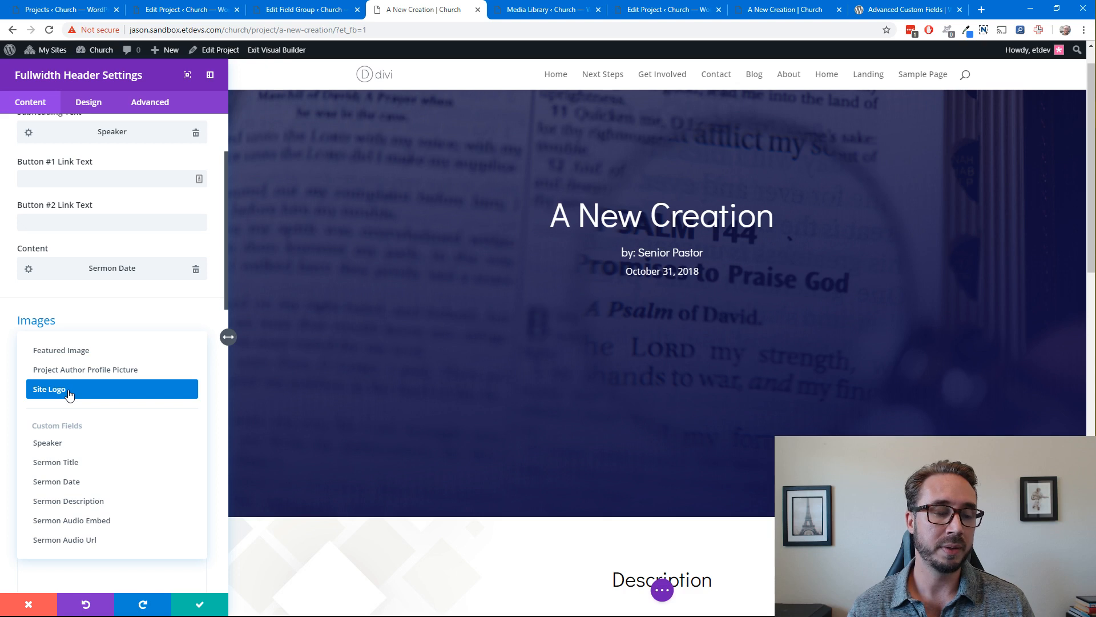
click(127, 319)
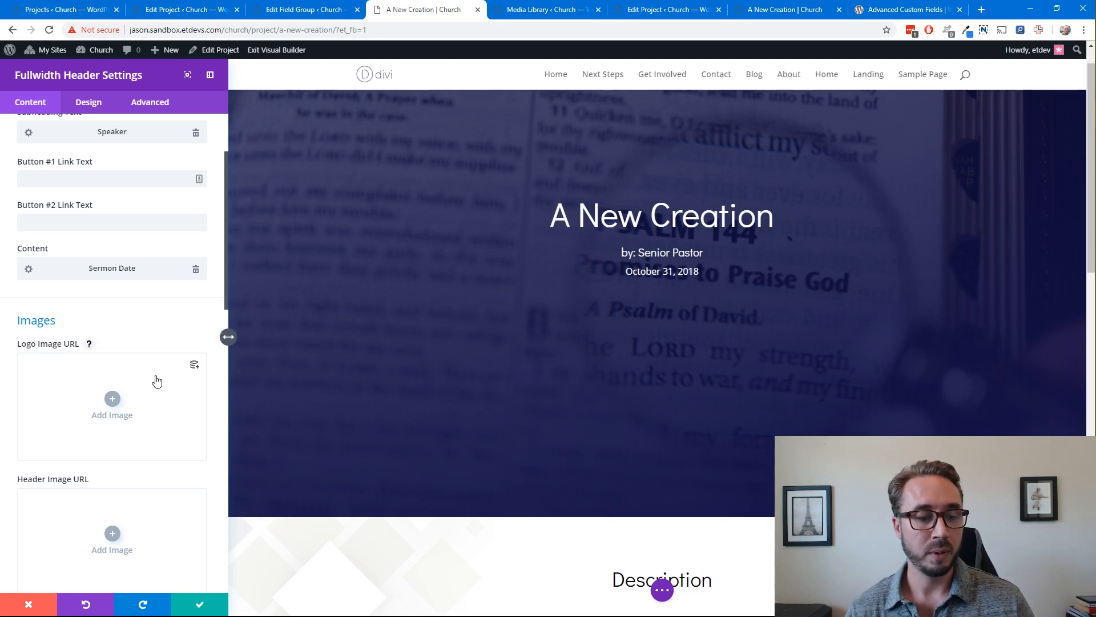
Filter the fullwidth header's design options by "Spacing", reset its custom padding to the default and save the header's settings
scroll(157, 380, down, 1)
scroll(164, 390, down, 3)
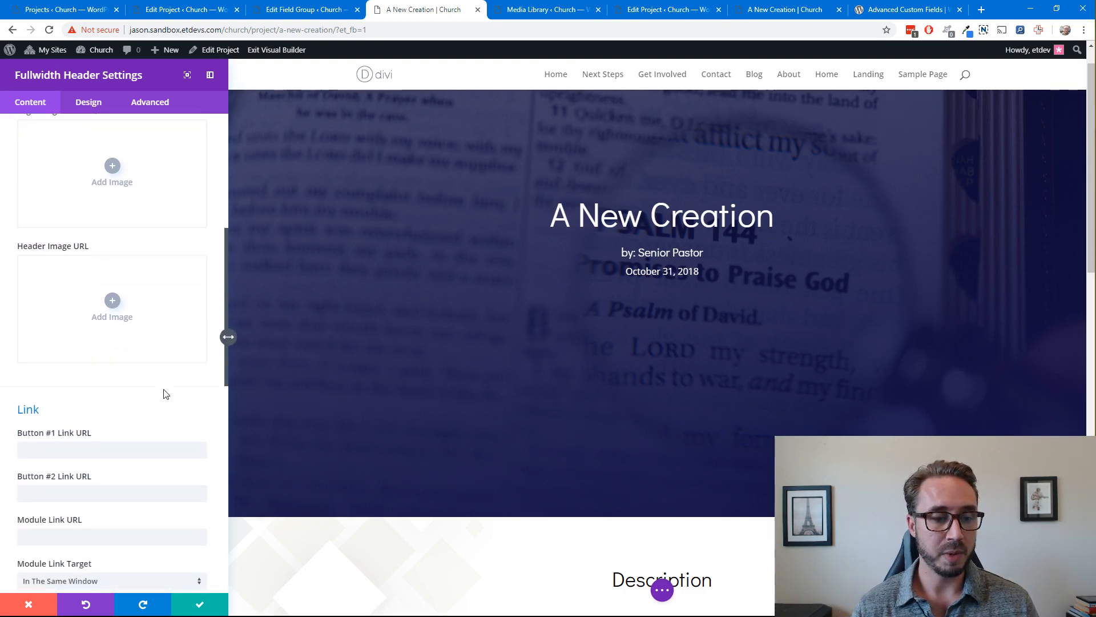
scroll(165, 396, down, 3)
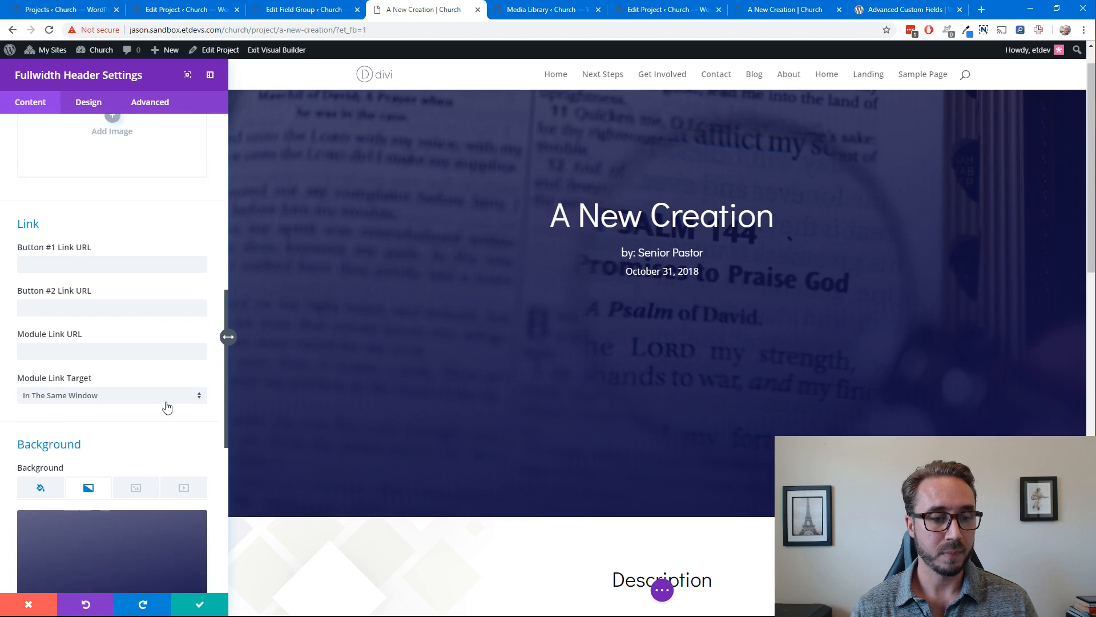
click(98, 103)
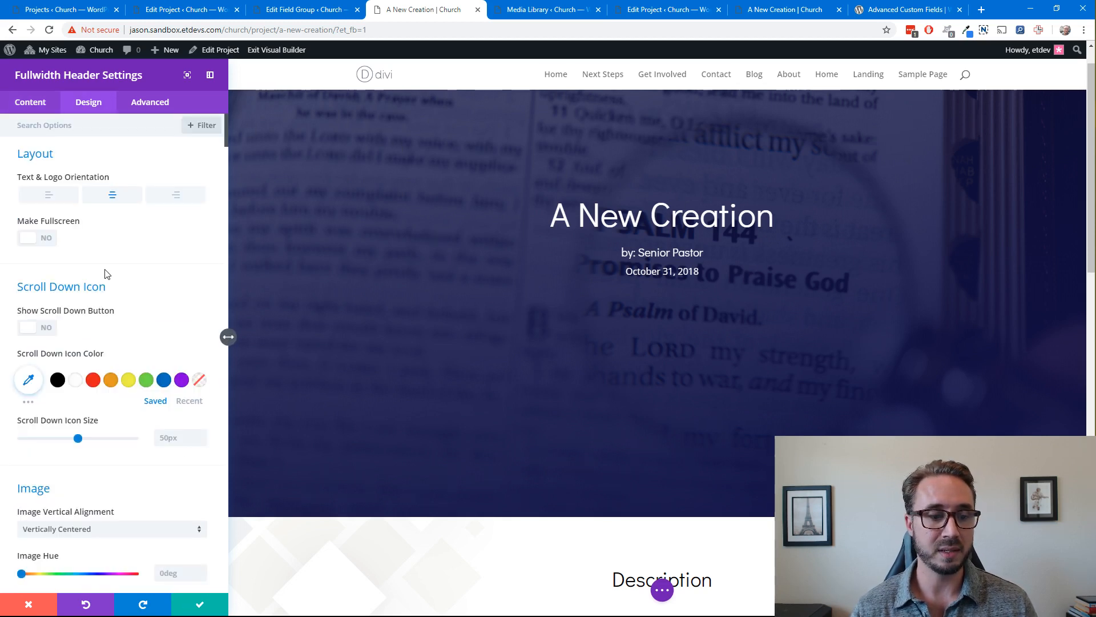
scroll(121, 245, down, 10)
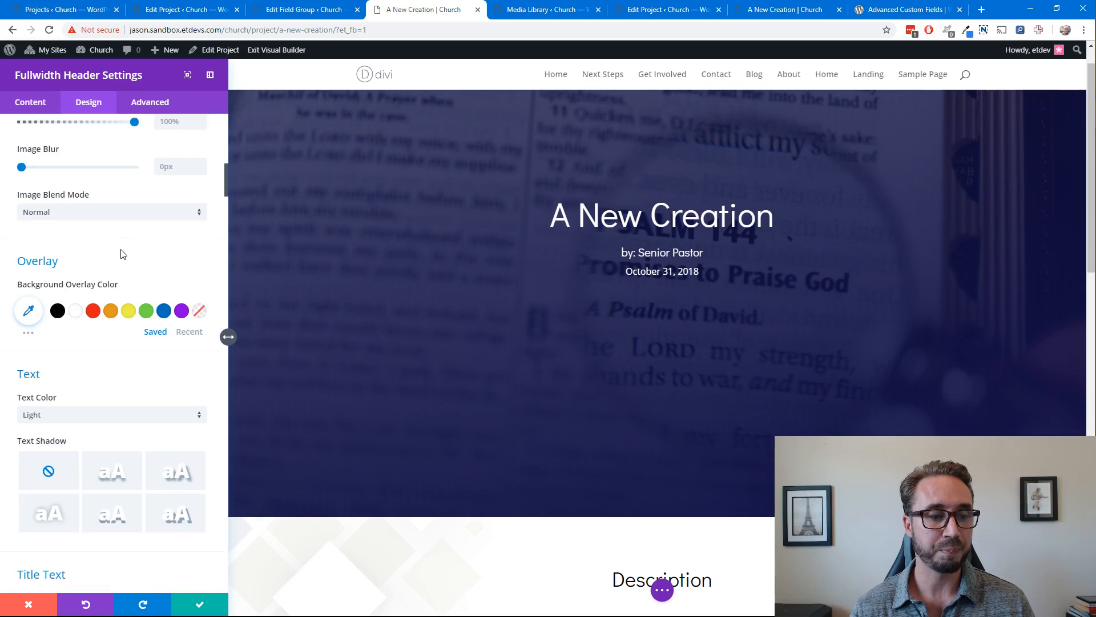
scroll(114, 234, down, 6)
scroll(114, 234, up, 6)
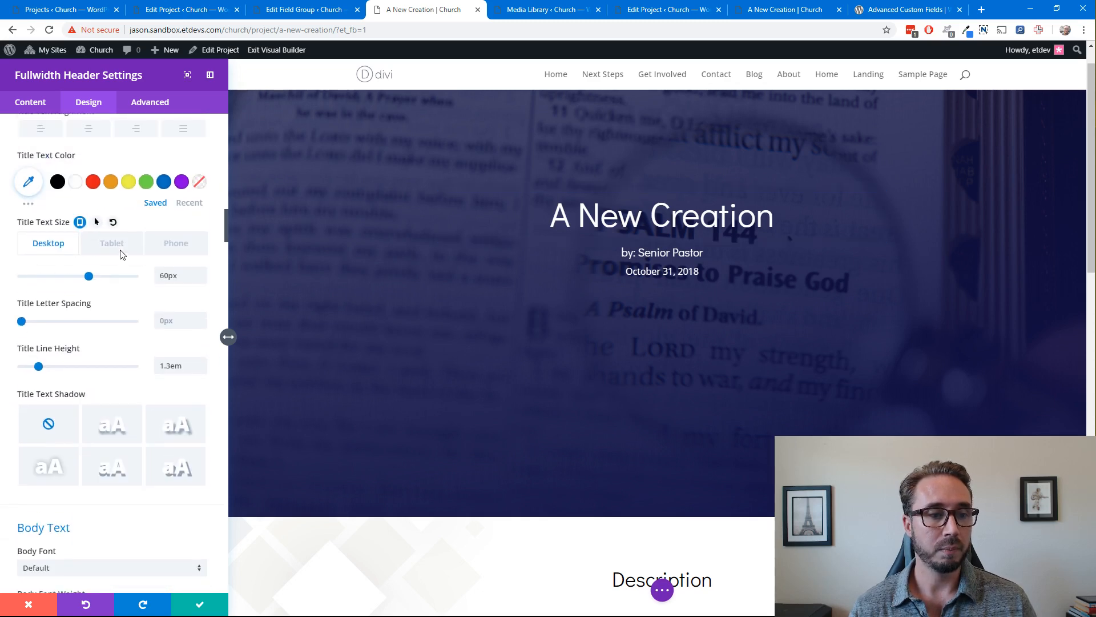
scroll(131, 212, up, 10)
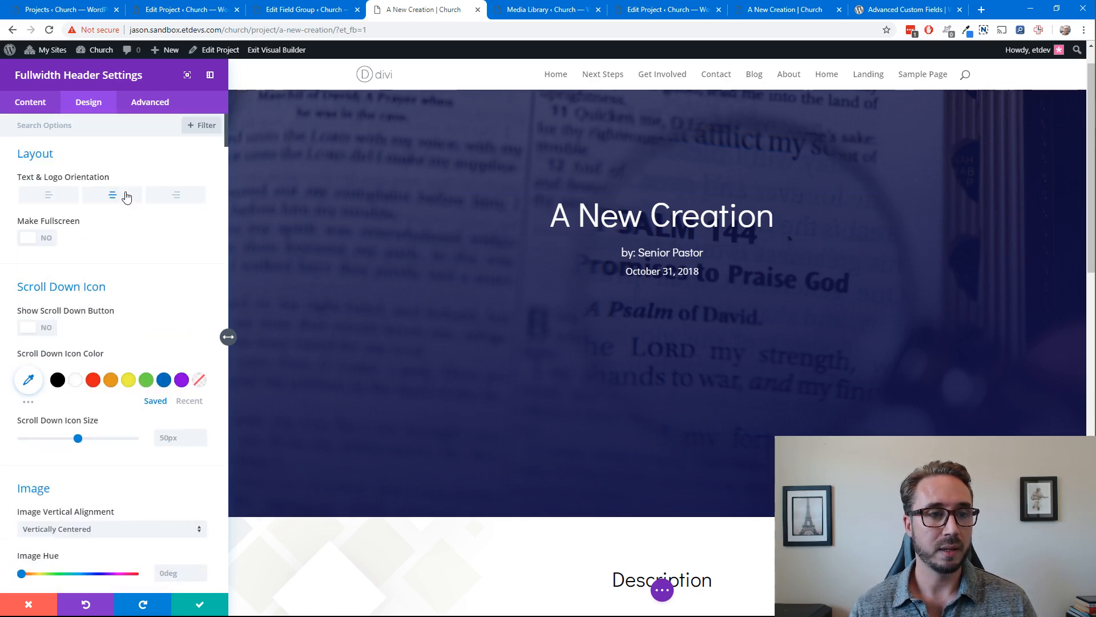
text(Spacing)
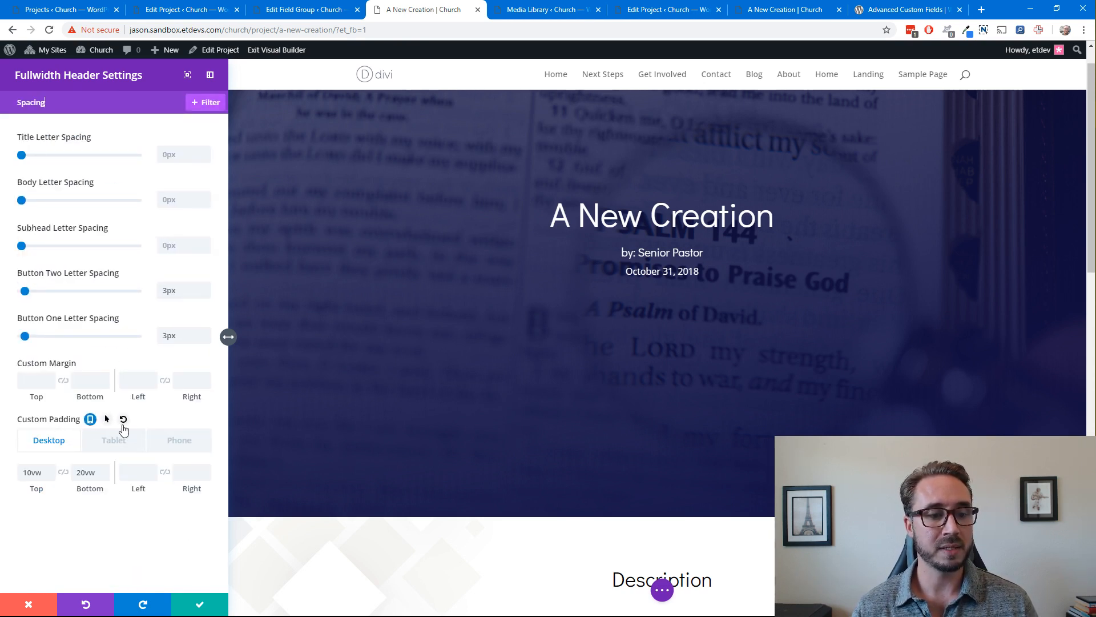
click(123, 422)
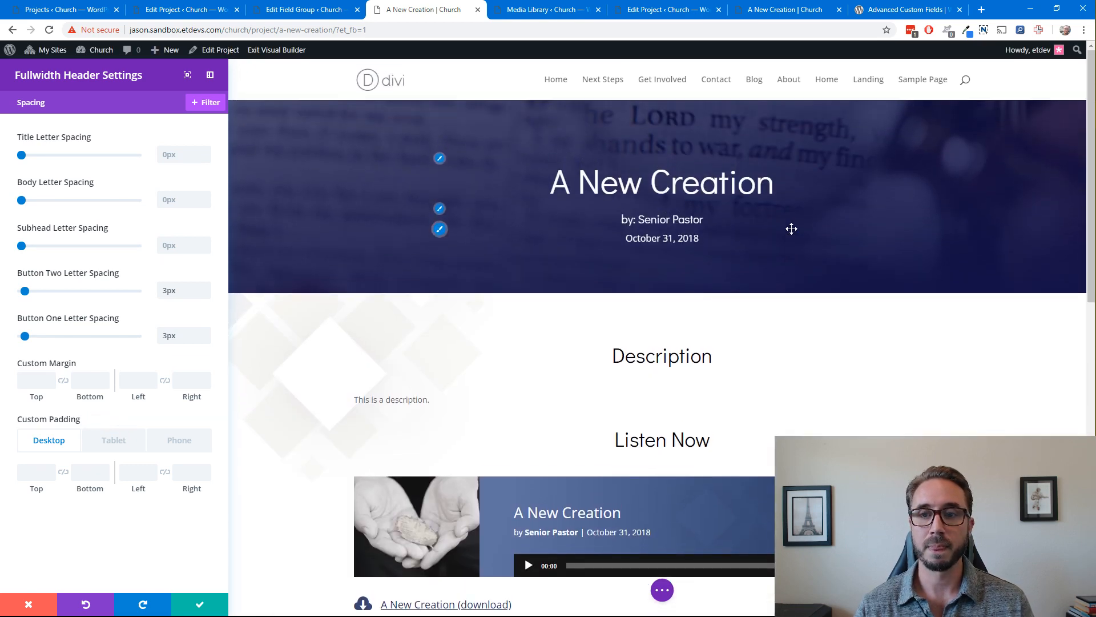
click(201, 603)
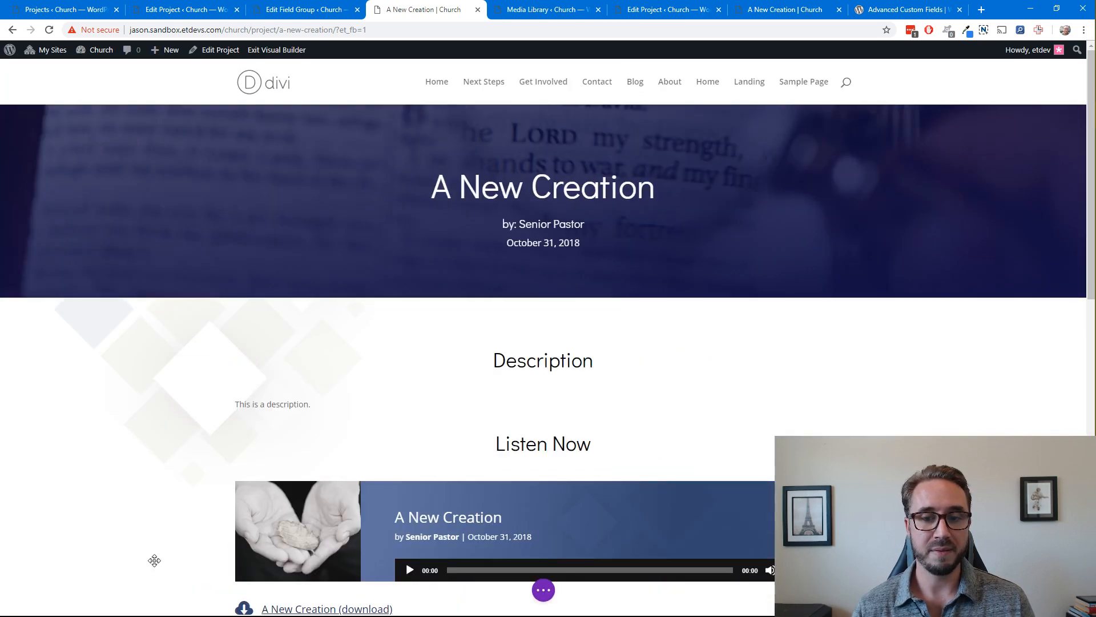
Save the page and open its live version outside the visual builder in a new browser tab
scroll(928, 403, up, 5)
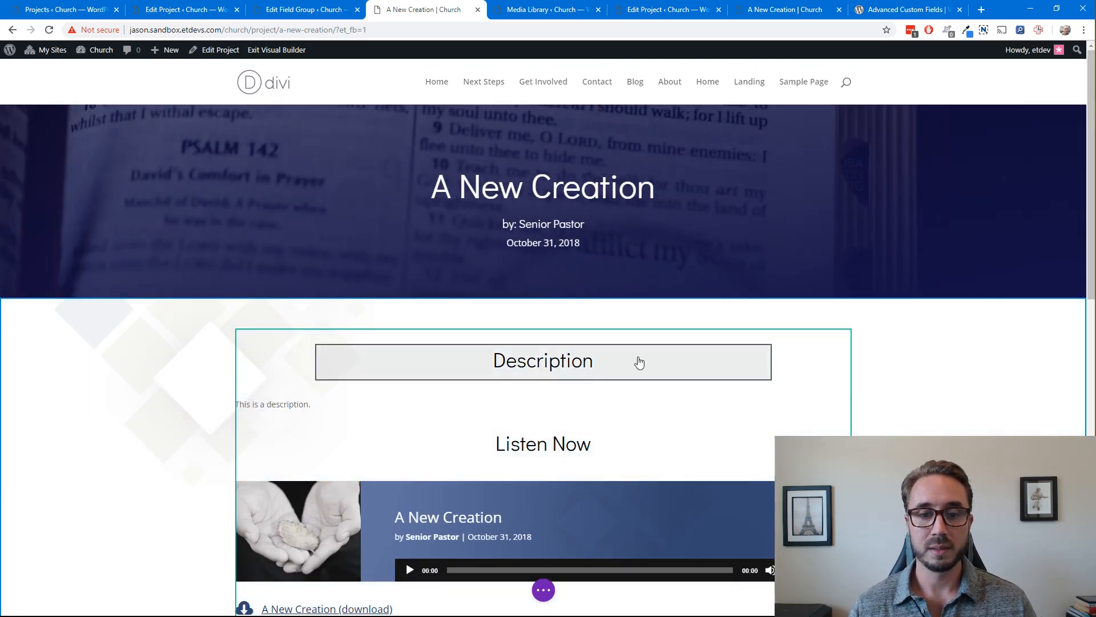
click(913, 416)
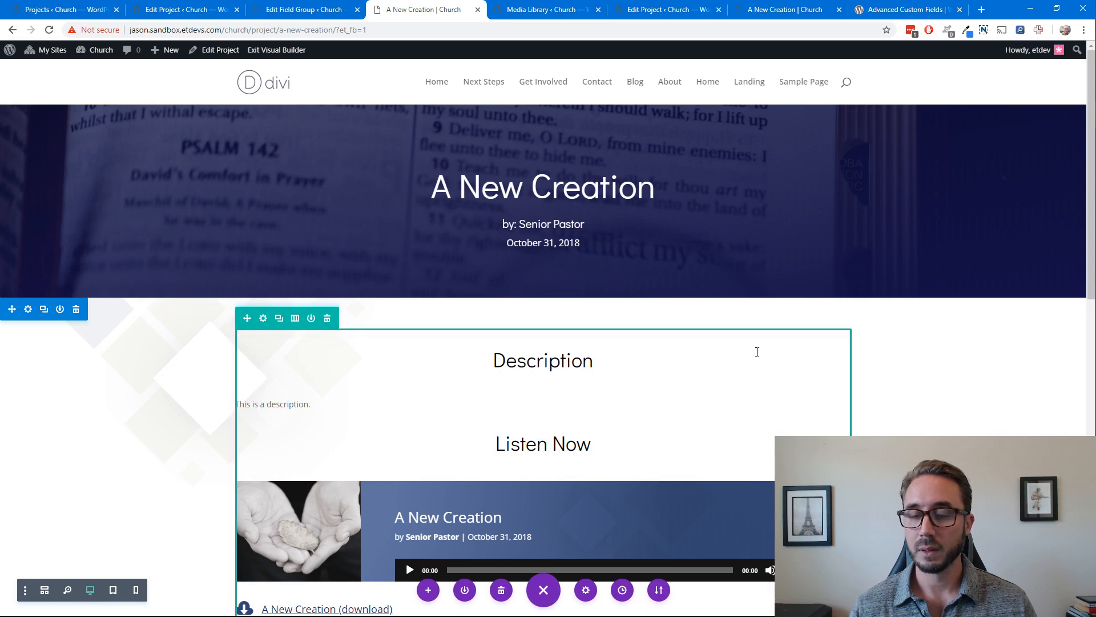
right_click(292, 51)
click(327, 61)
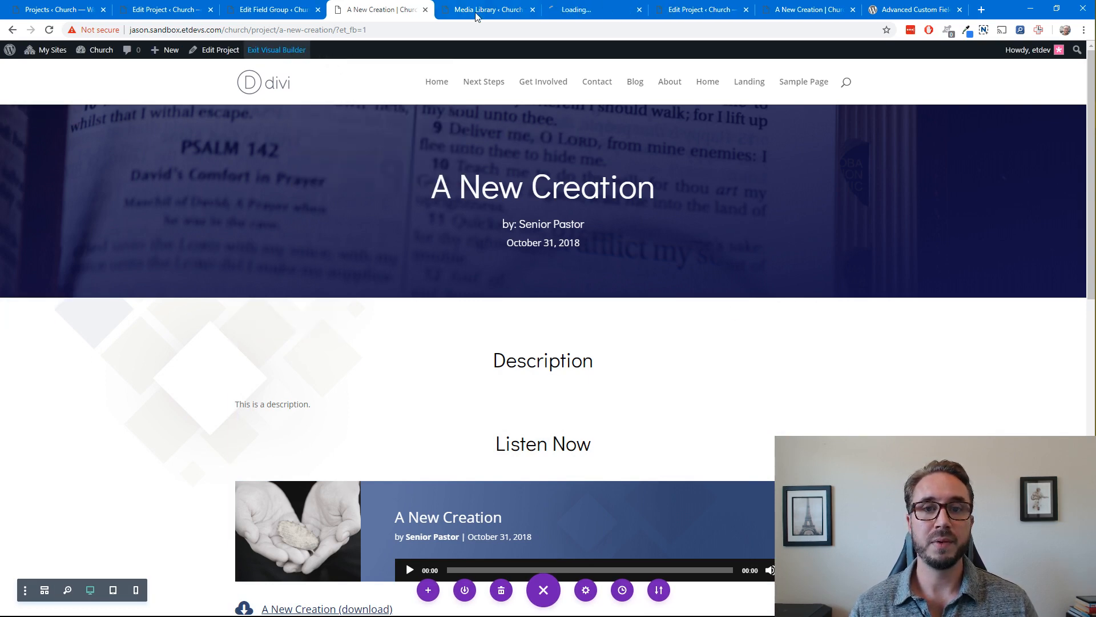
click(588, 10)
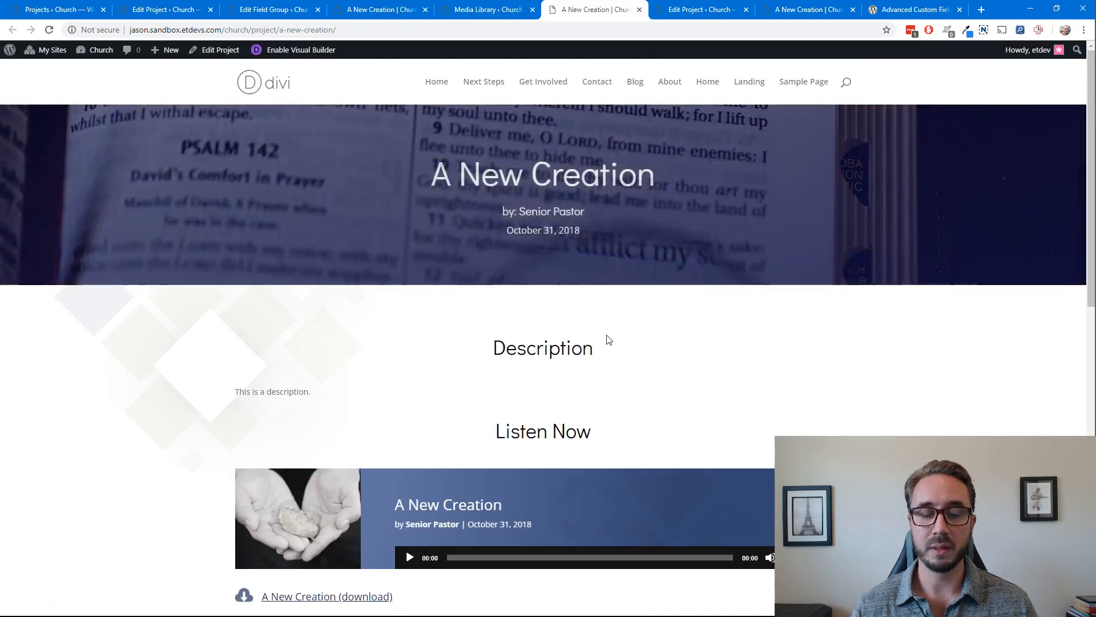
Check the live sermon page's layout, test the "A New Creation (download)" link and return to the page
scroll(607, 337, down, 5)
scroll(606, 337, up, 5)
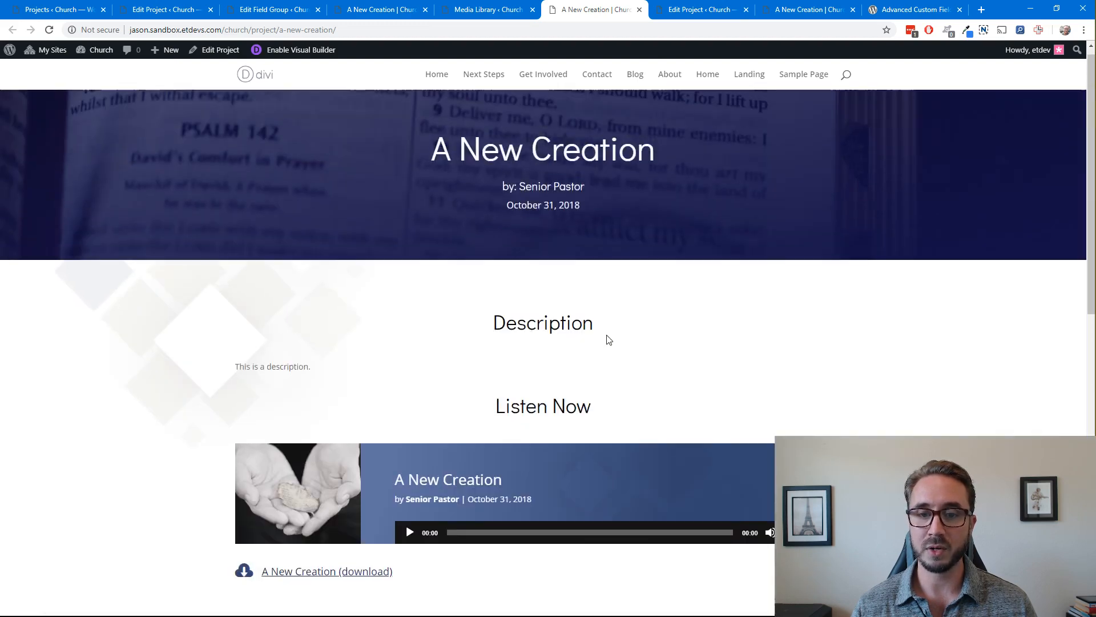
scroll(607, 338, down, 4)
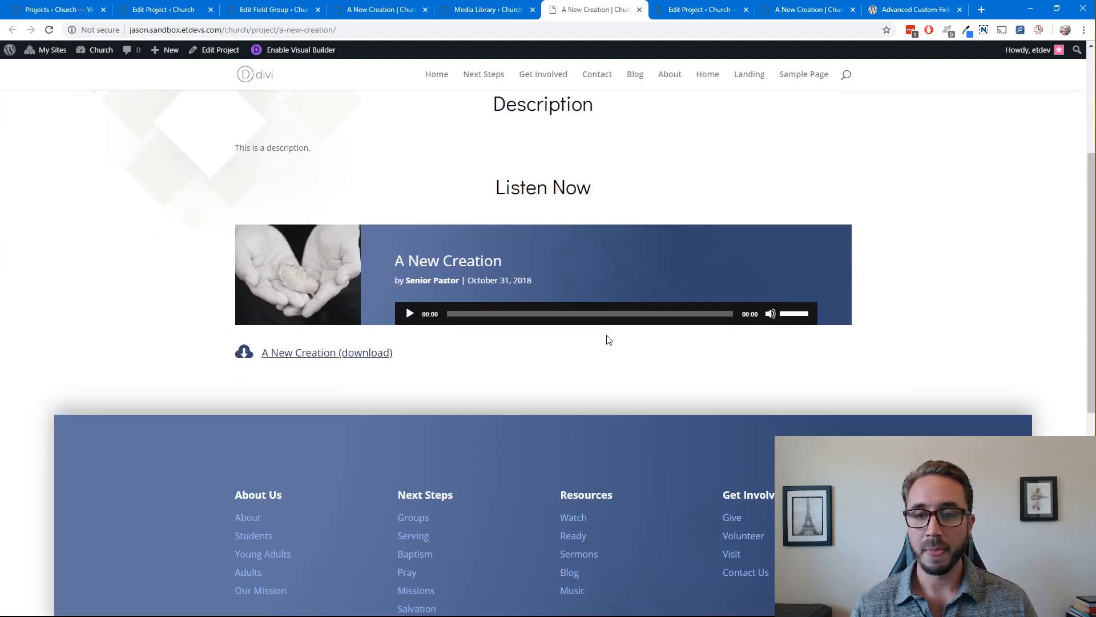
scroll(608, 338, up, 3)
scroll(608, 338, down, 2)
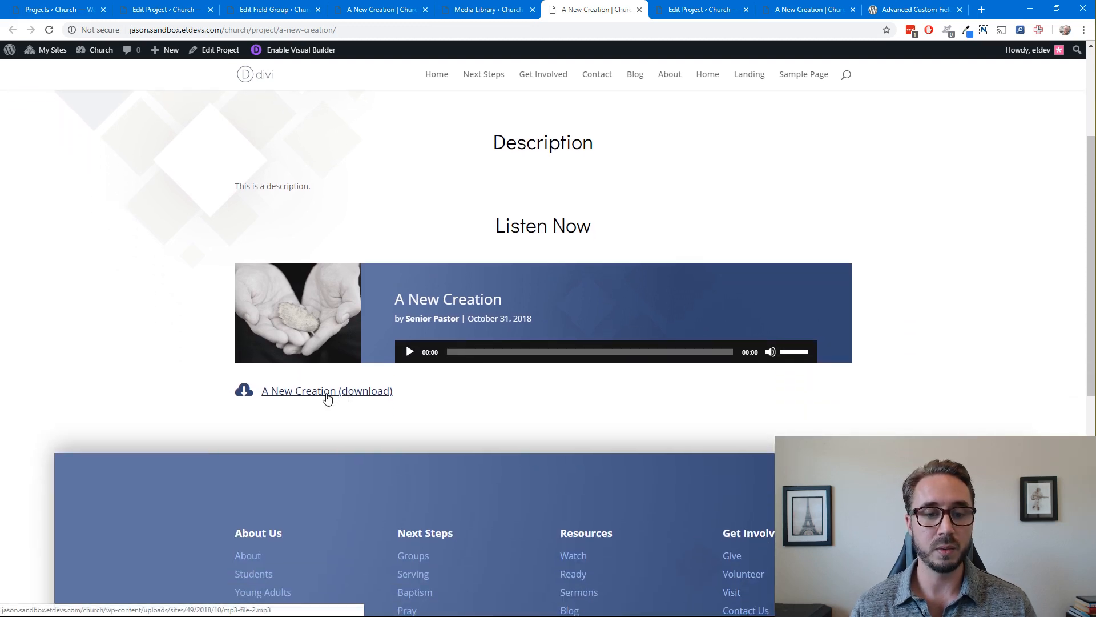
click(327, 393)
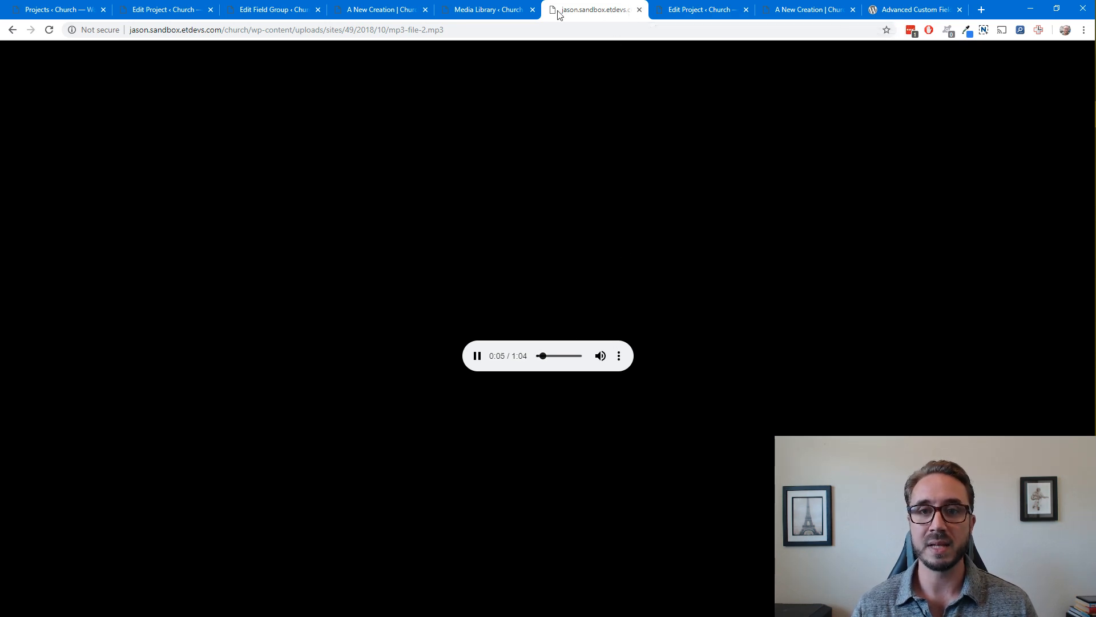
click(507, 14)
click(577, 10)
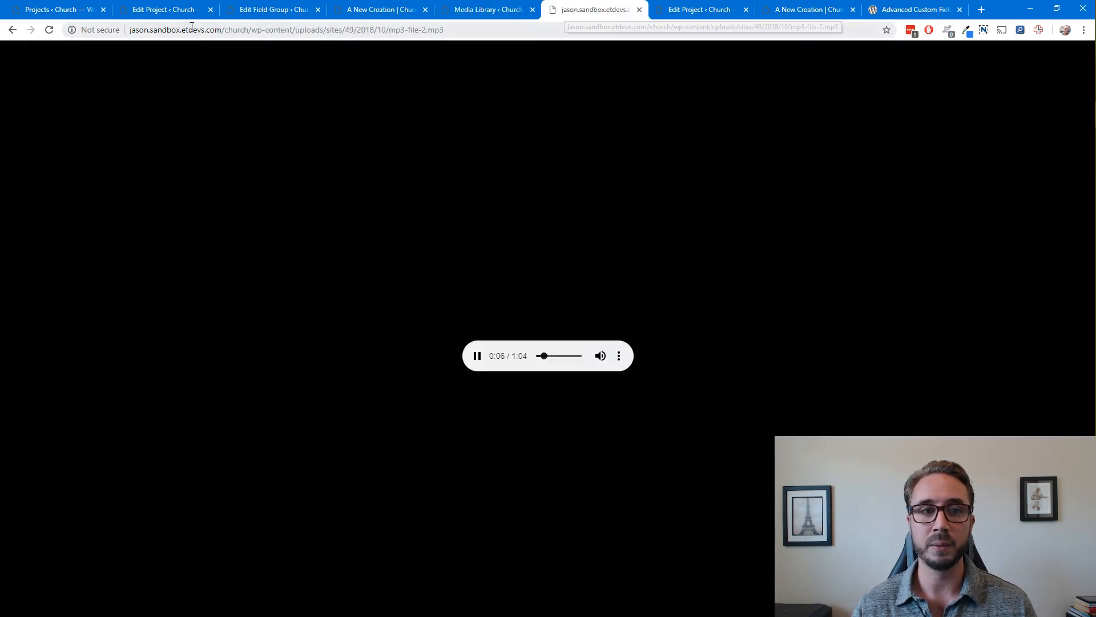
click(11, 30)
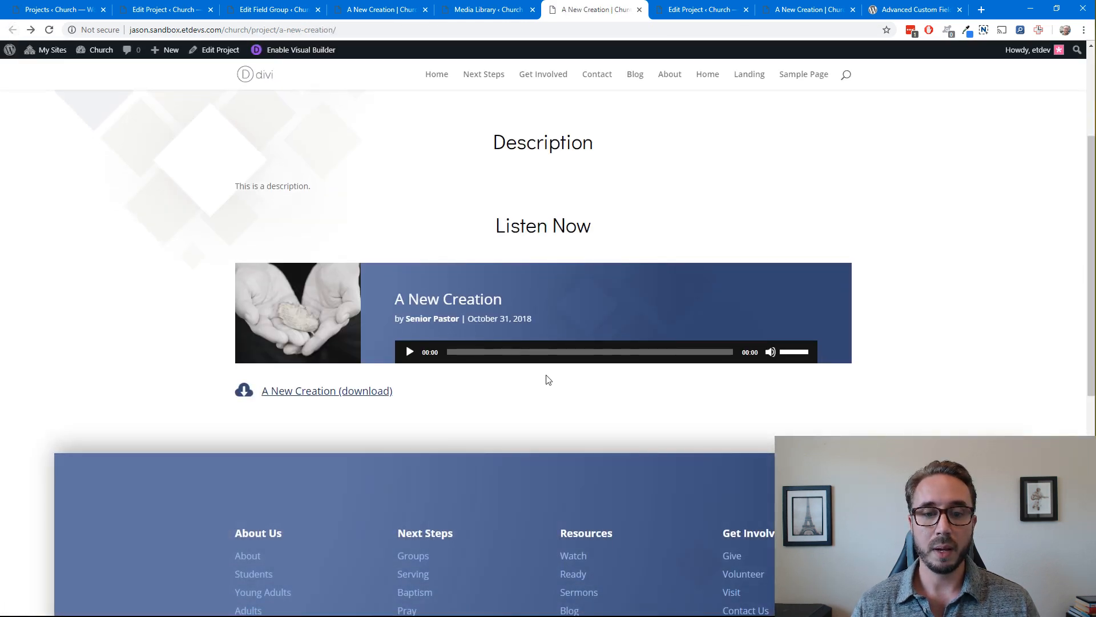
Test the sermon audio player by starting and pausing playback, and check the banner's title, speaker and date text
click(410, 352)
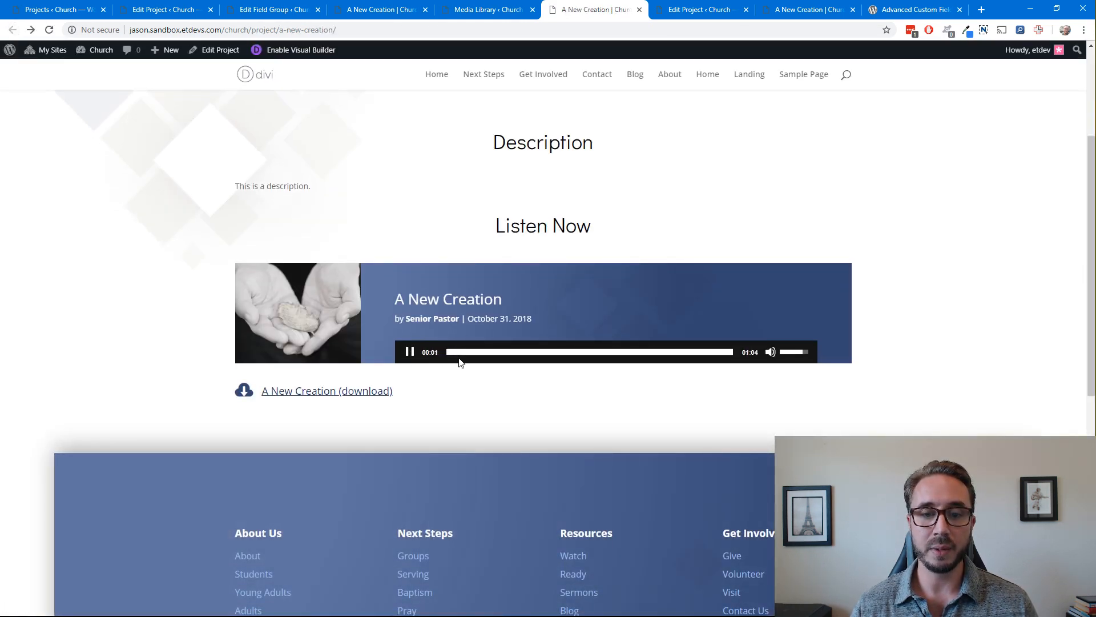
click(410, 352)
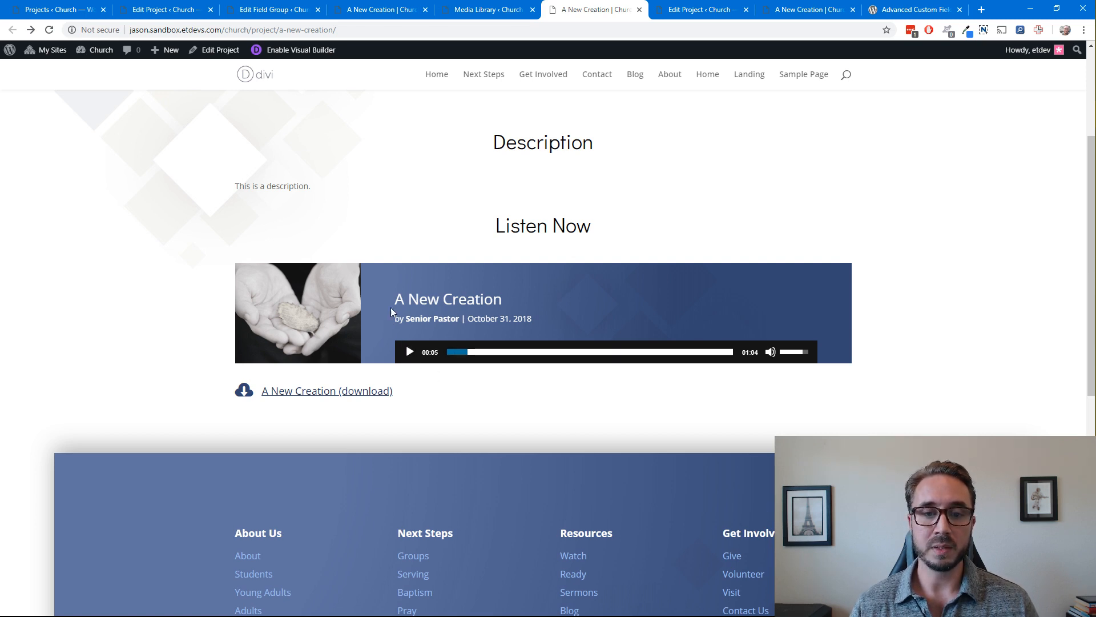
drag(391, 311, 535, 321)
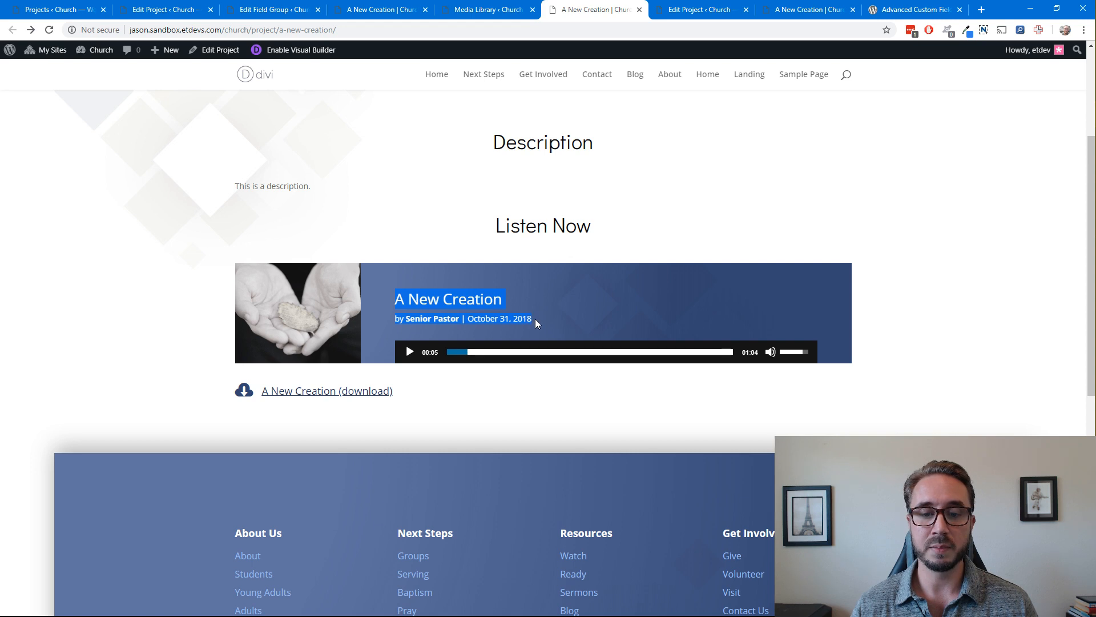
click(722, 221)
scroll(624, 230, up, 4)
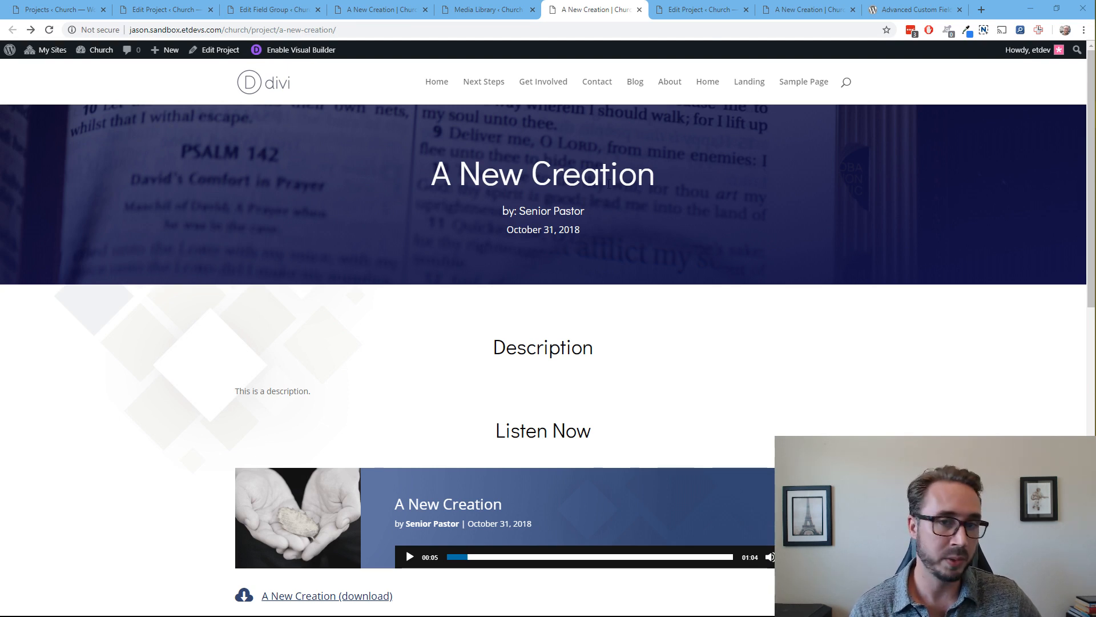
Return to the visual builder, examine the fullwidth header's layout, overlay and title text design options, and close its settings
click(578, 13)
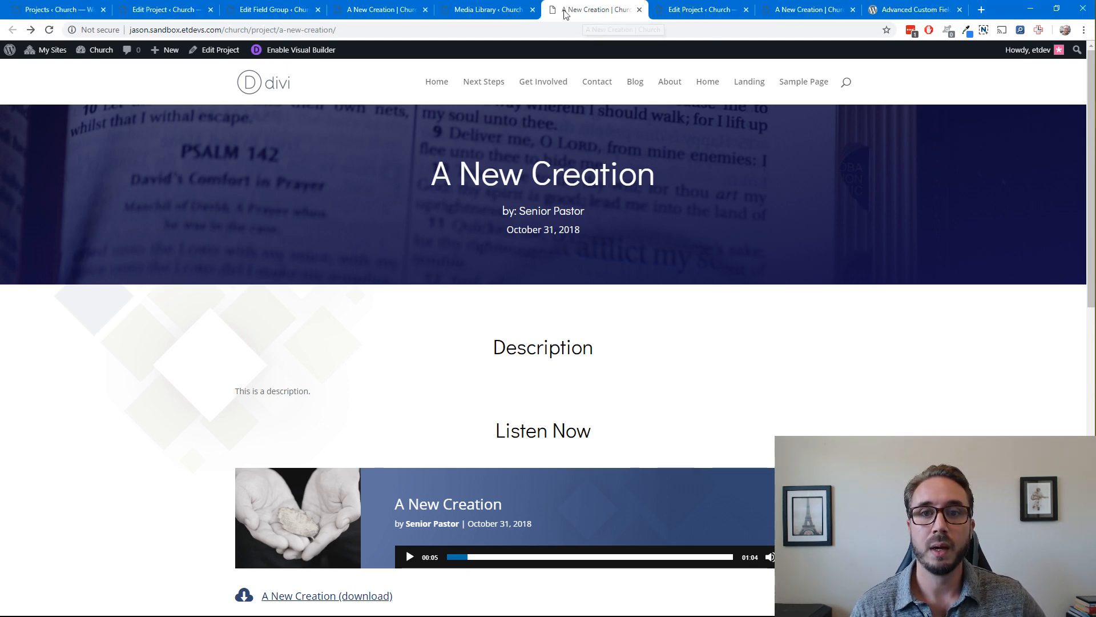
click(401, 14)
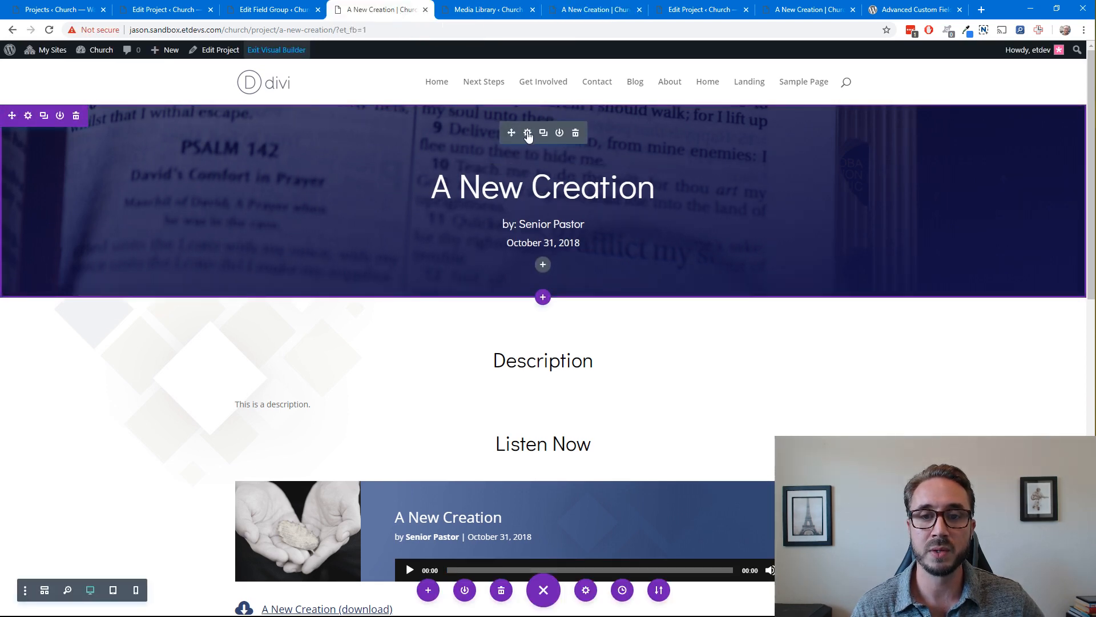
click(527, 134)
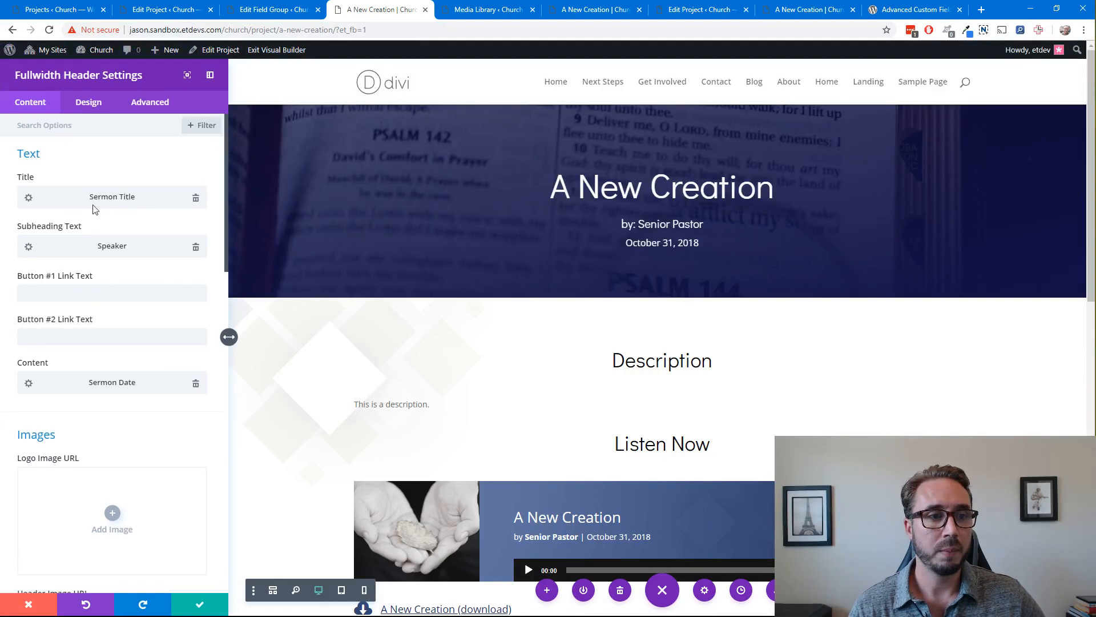
click(91, 104)
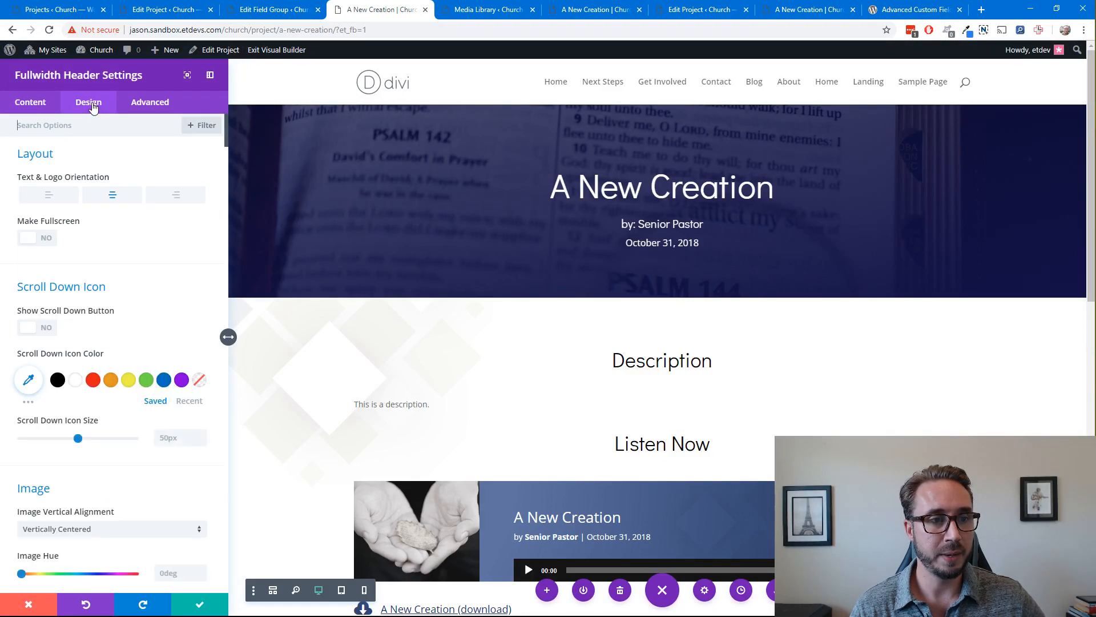
scroll(142, 280, down, 2)
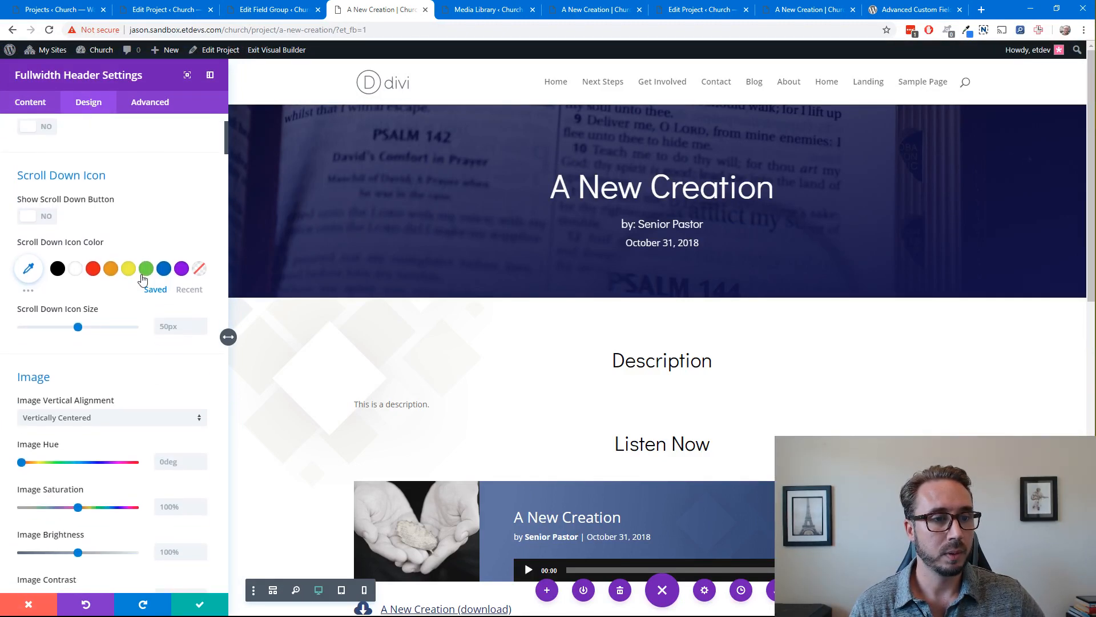
scroll(142, 278, down, 11)
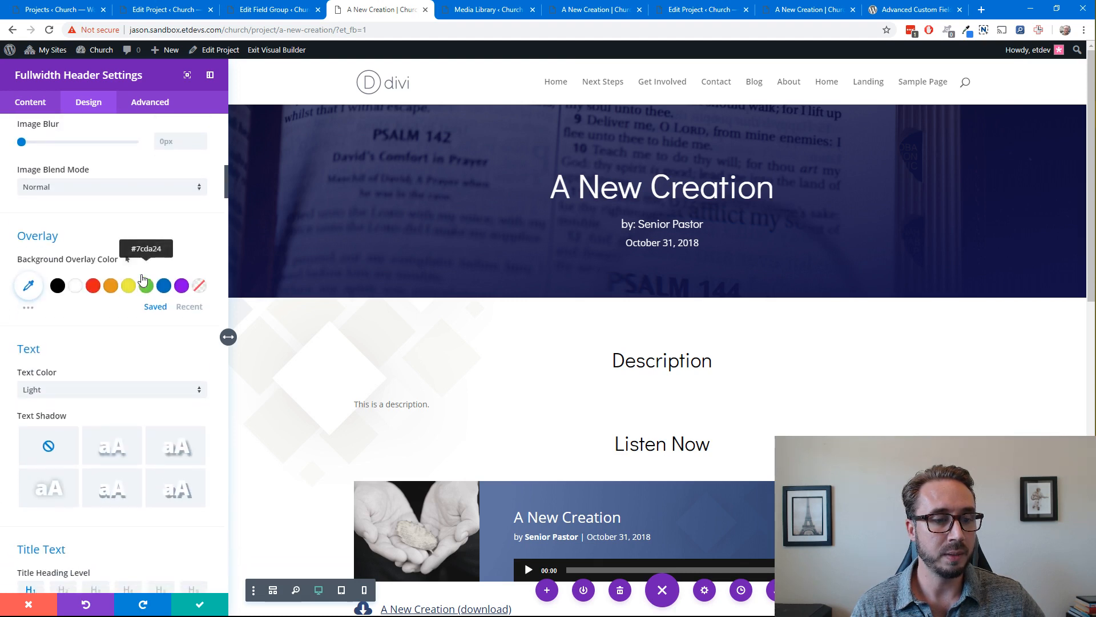
scroll(143, 280, down, 7)
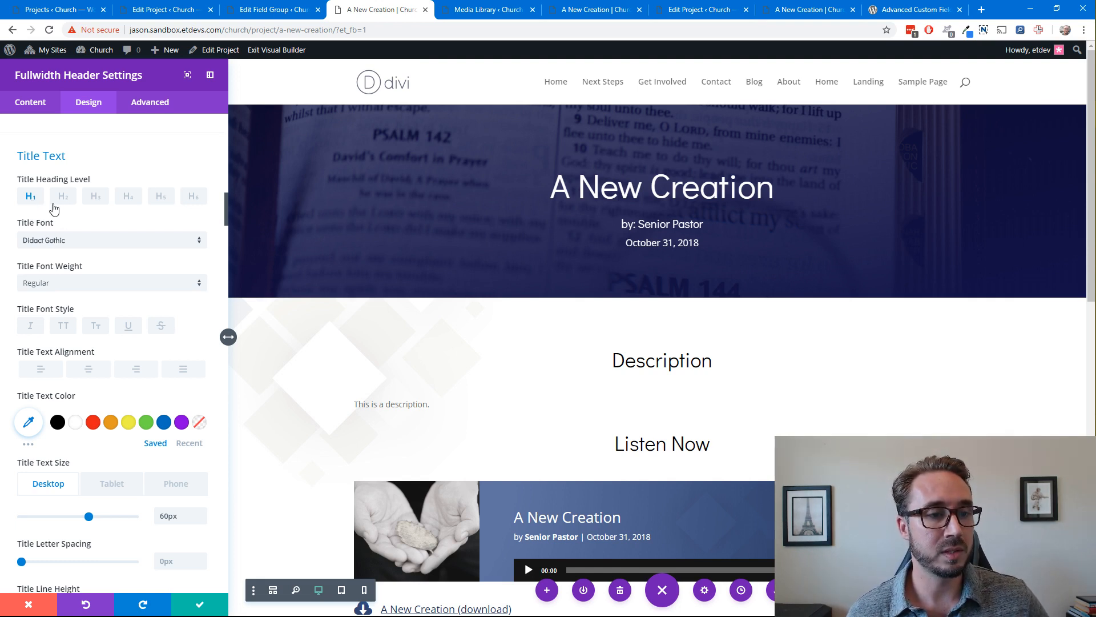
click(198, 606)
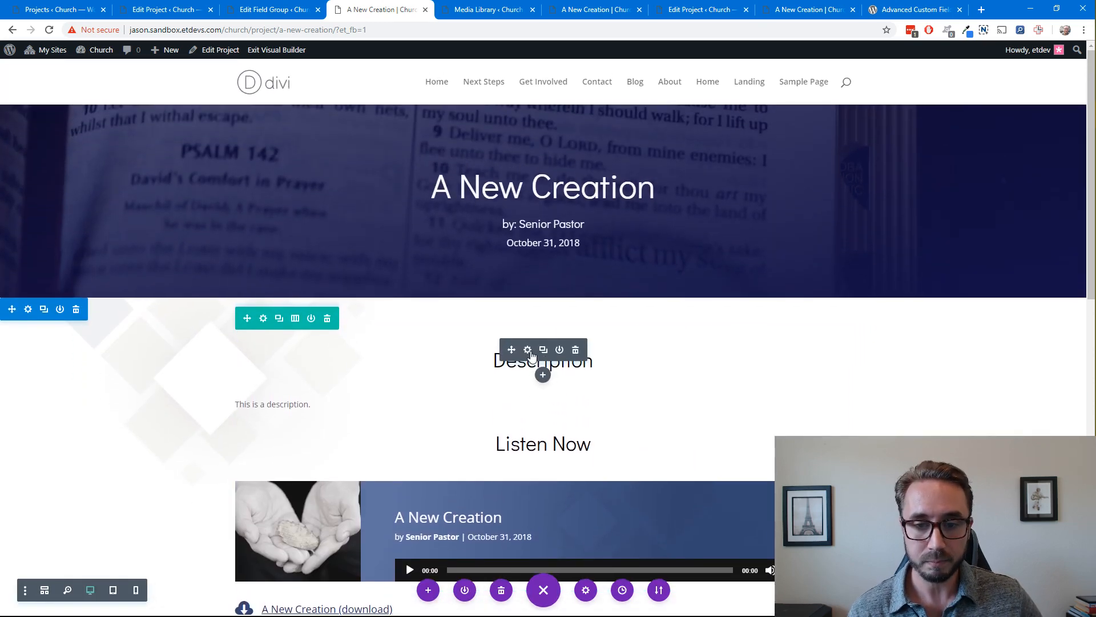
Examine the Description text module's H3 content and its Heading 3 font, colour and size design options, then save and close its settings
click(527, 350)
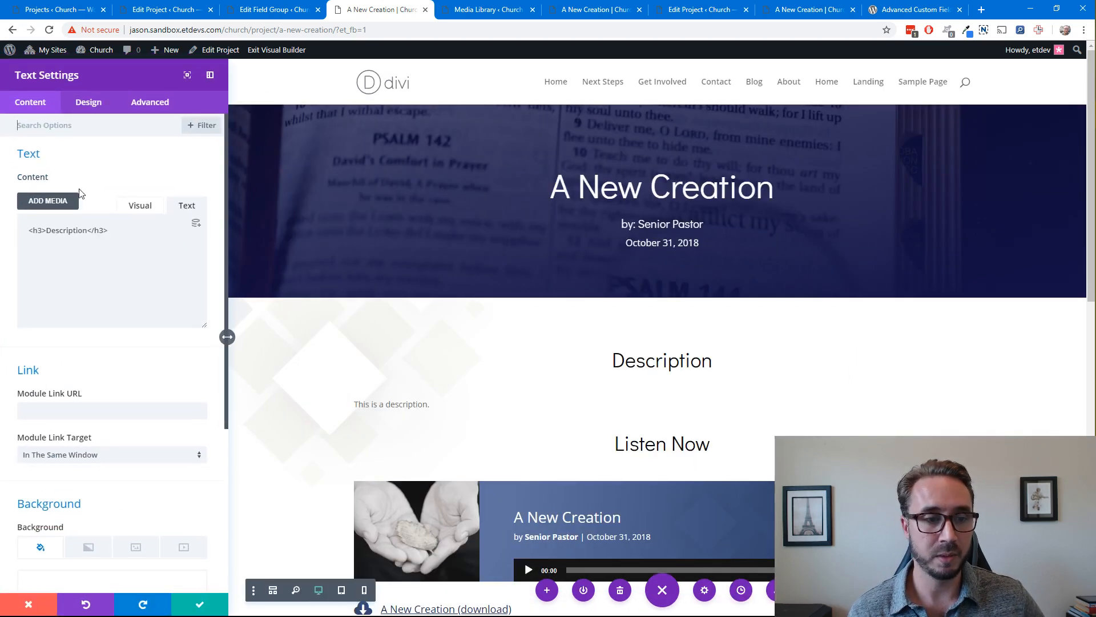
click(89, 105)
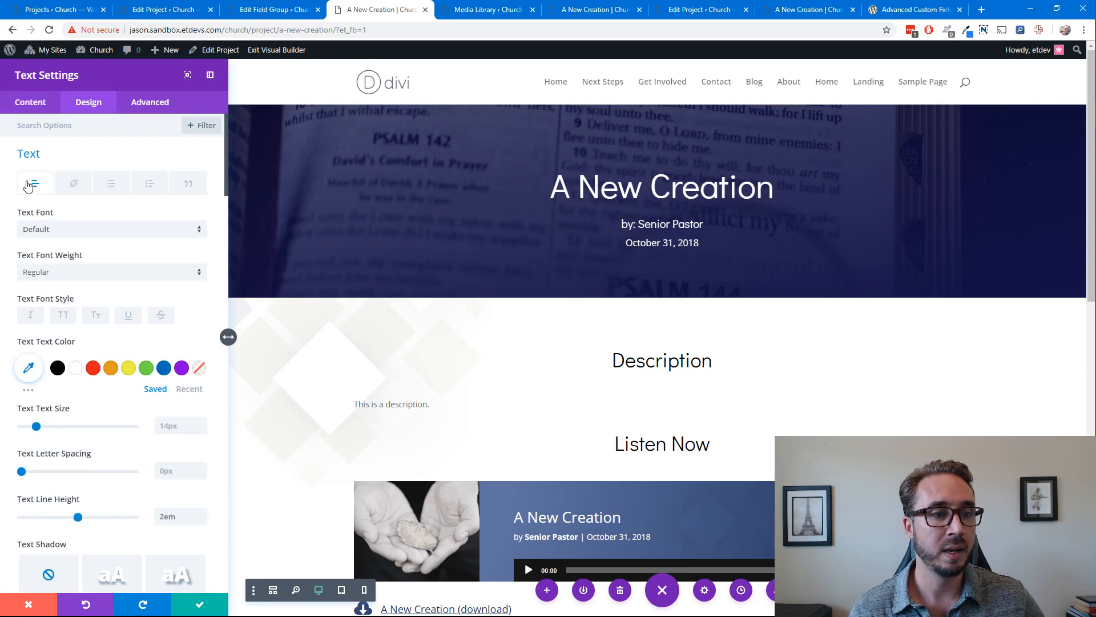
scroll(91, 246, down, 9)
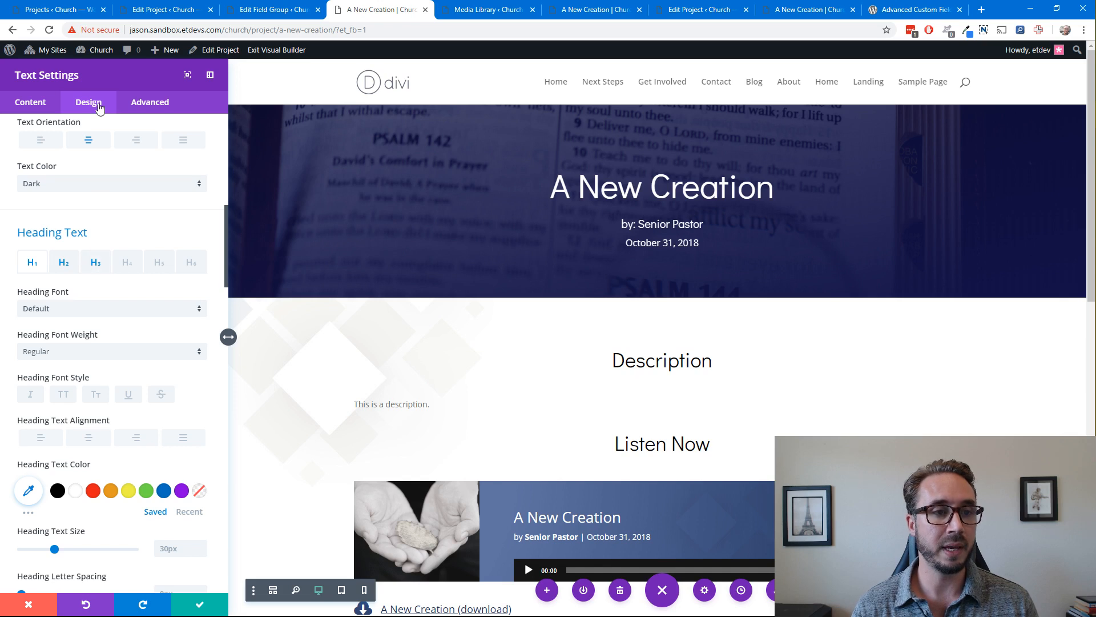
click(56, 103)
drag(117, 230, 26, 230)
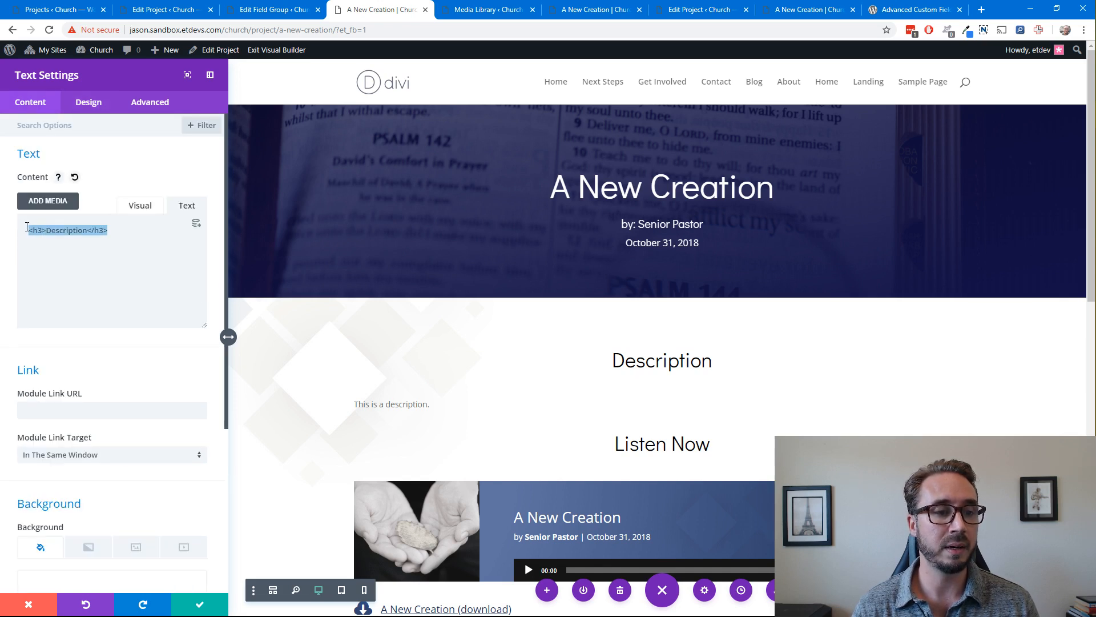
click(88, 103)
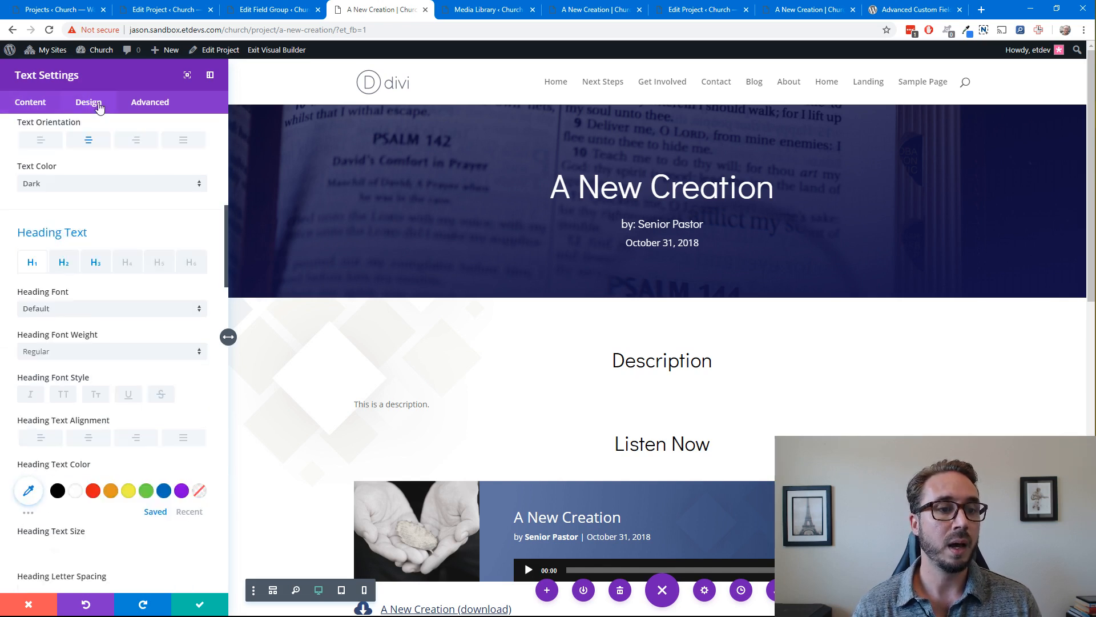
scroll(88, 318, down, 8)
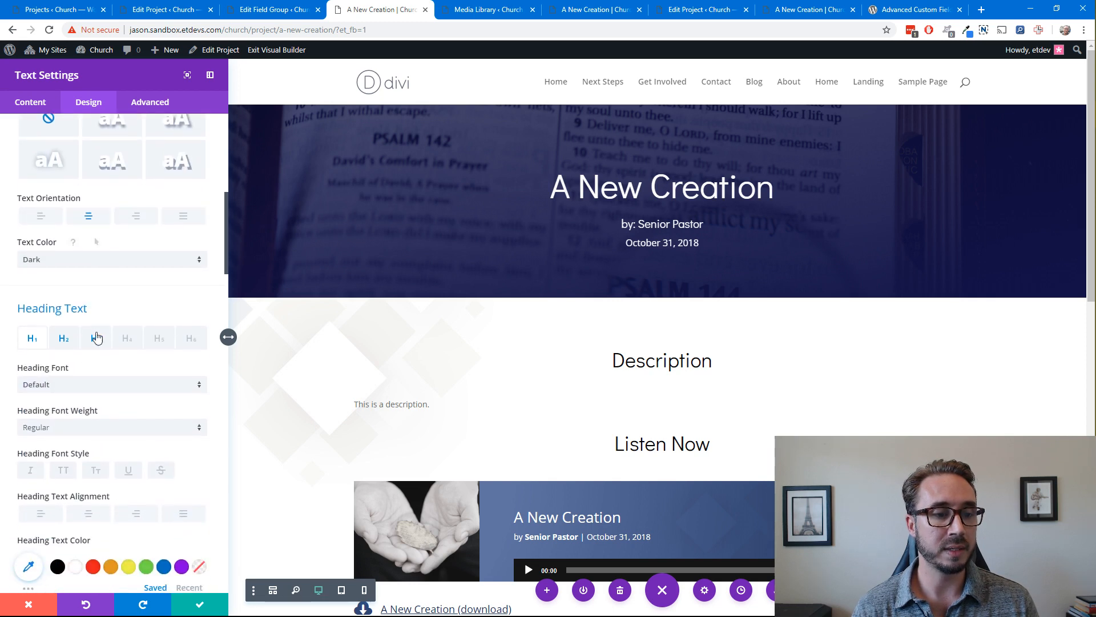
click(94, 340)
scroll(106, 354, down, 2)
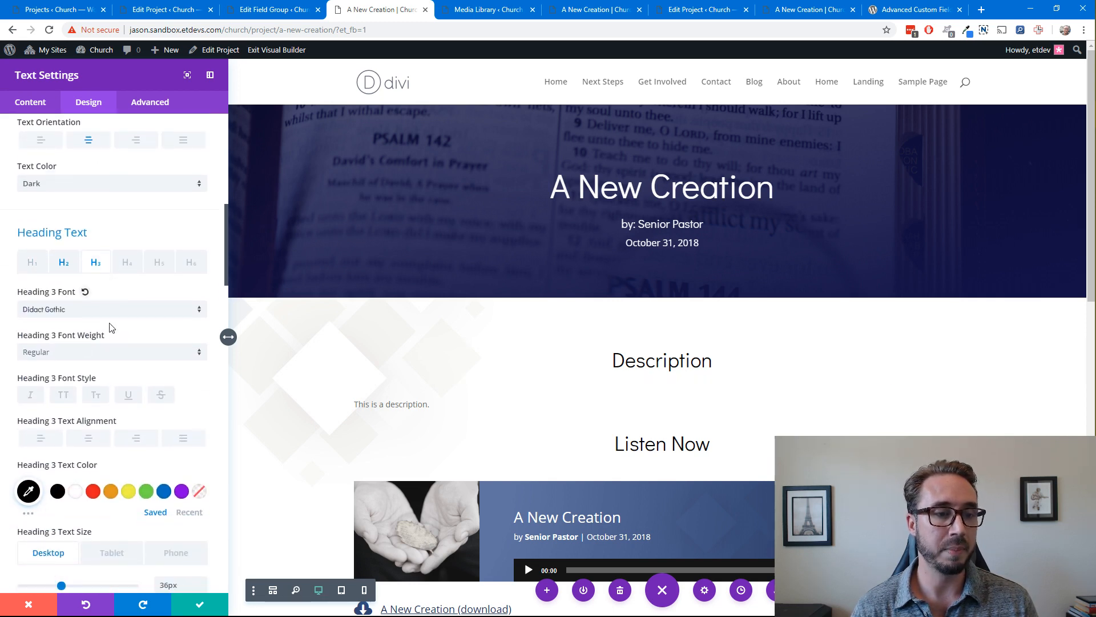
scroll(107, 329, up, 1)
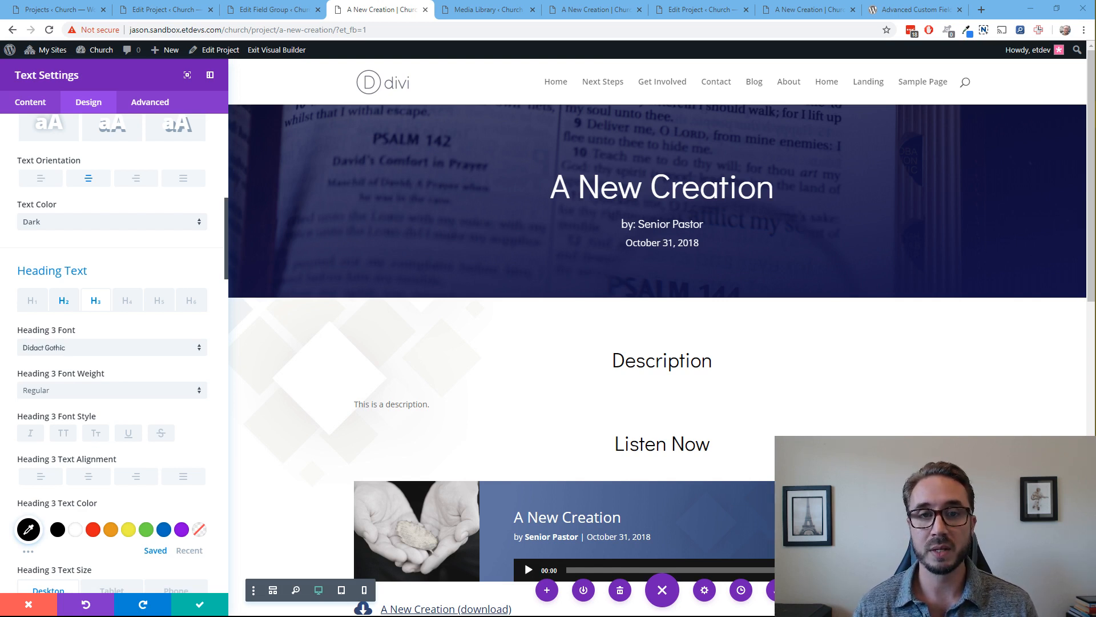
click(384, 16)
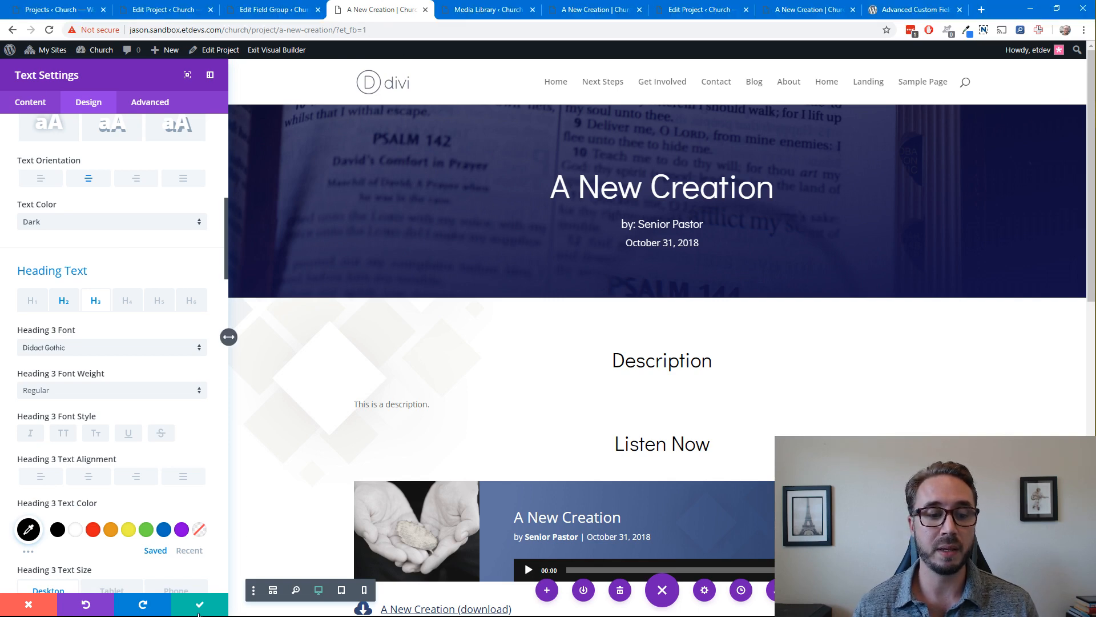
click(199, 607)
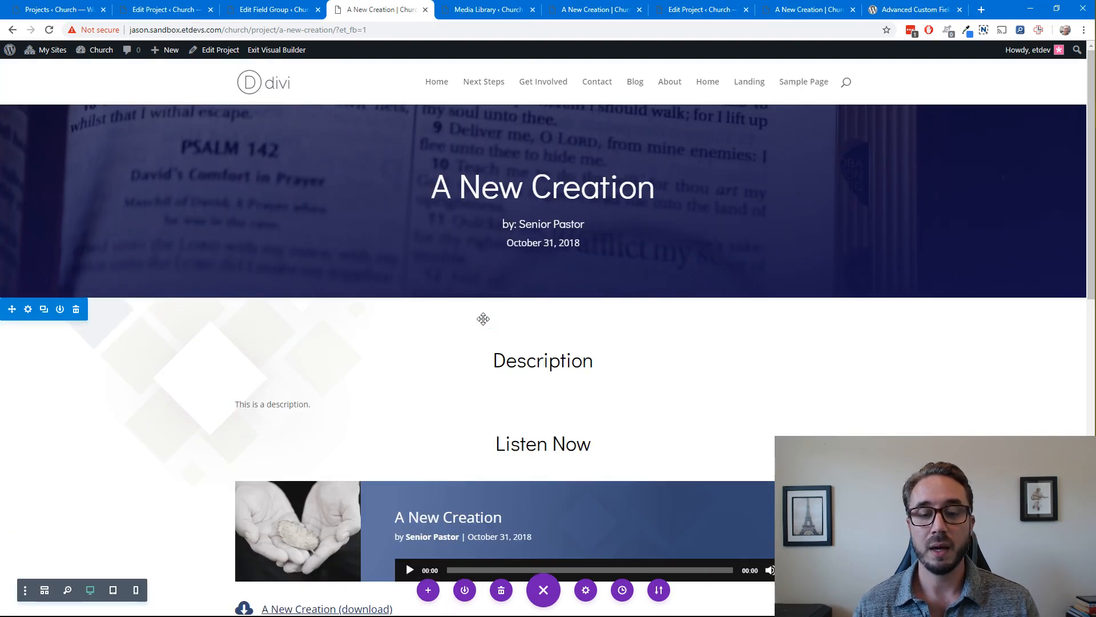
Switch to the live sermon page and review its header, description, audio banner and download link
scroll(483, 319, down, 4)
scroll(483, 318, up, 4)
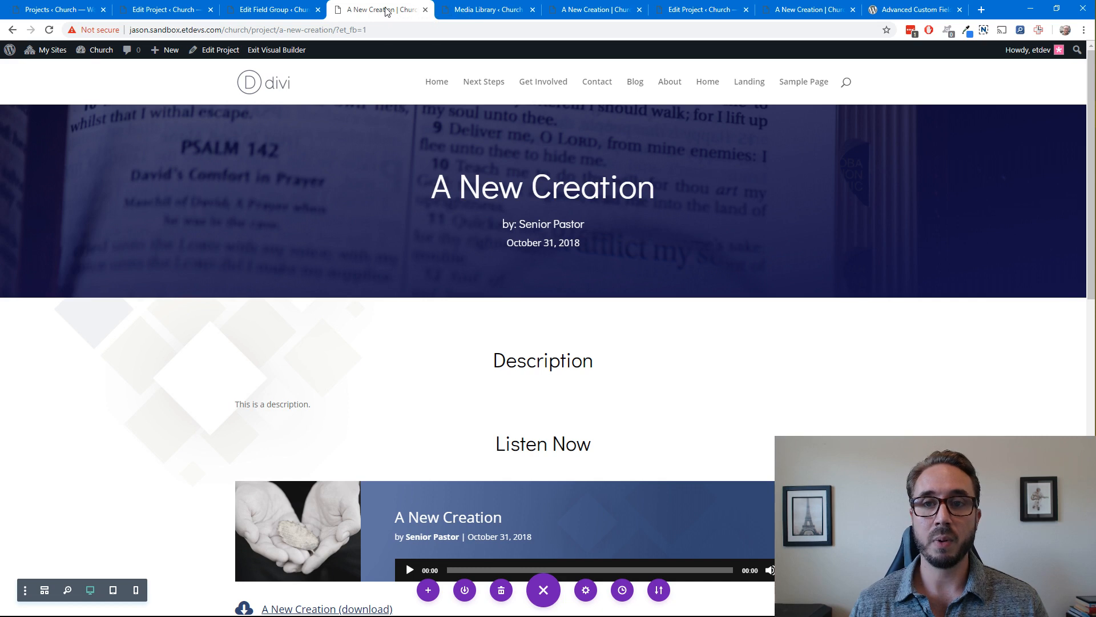
click(582, 12)
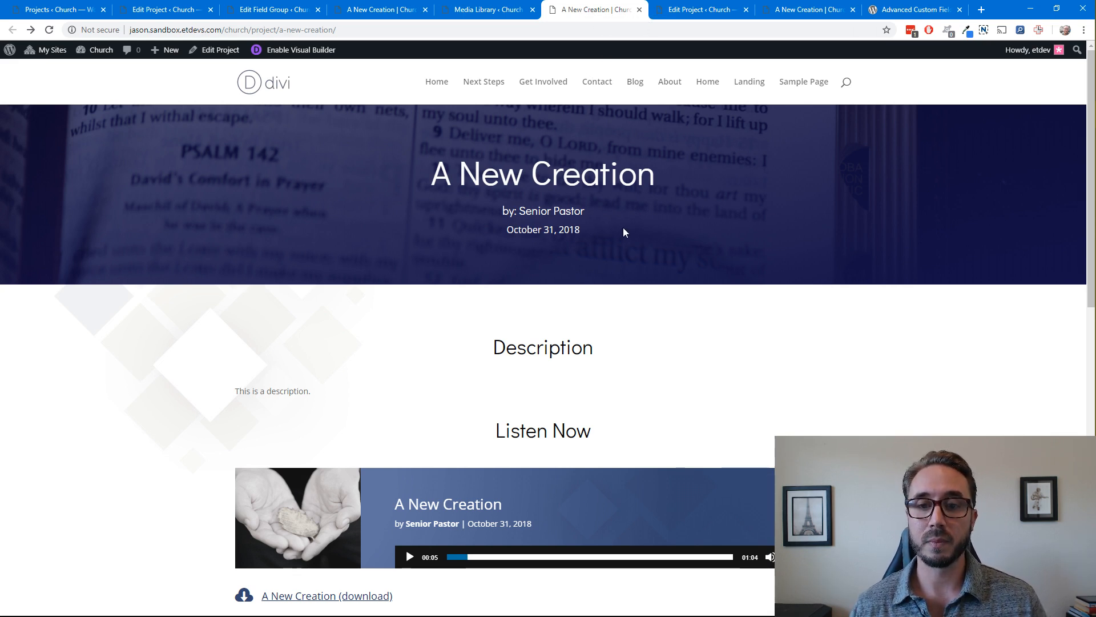
scroll(347, 303, down, 4)
scroll(347, 303, up, 4)
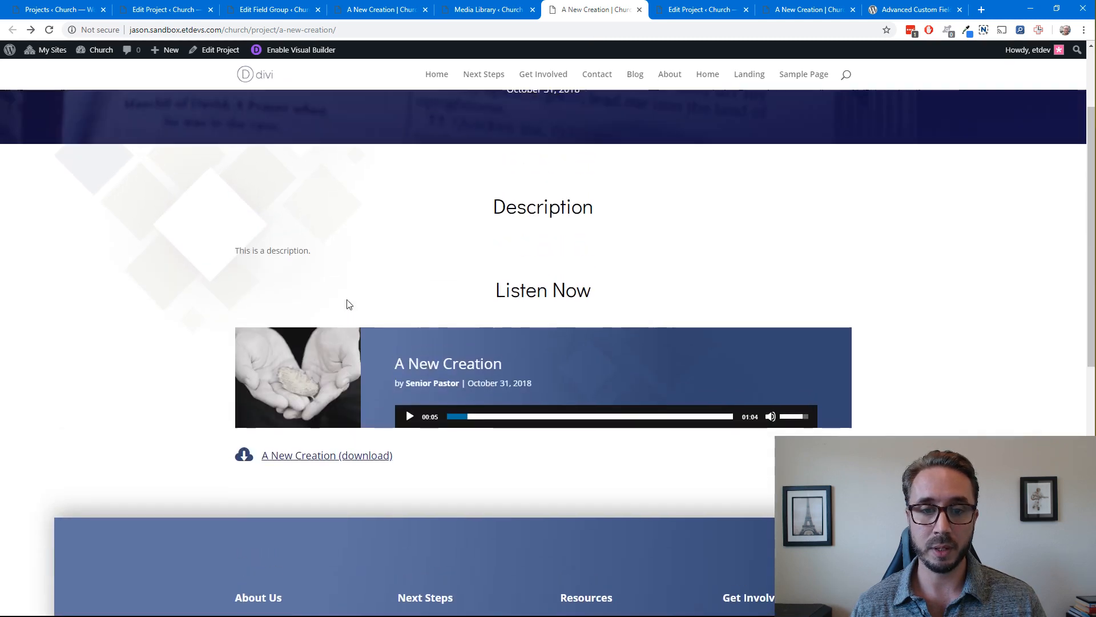
scroll(347, 304, down, 1)
scroll(347, 304, up, 1)
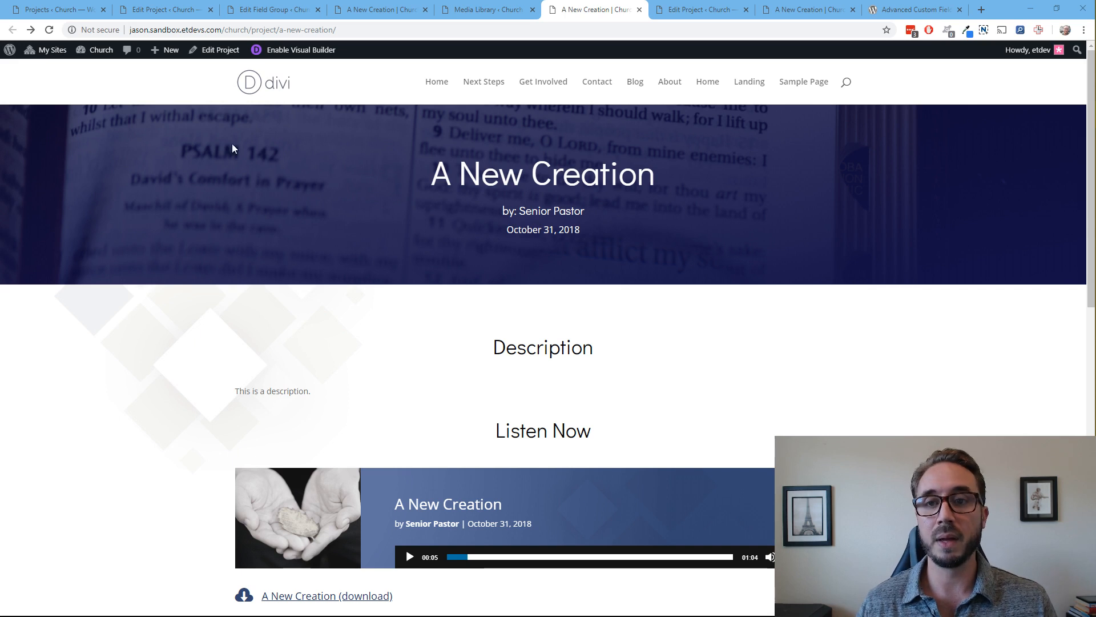
click(617, 15)
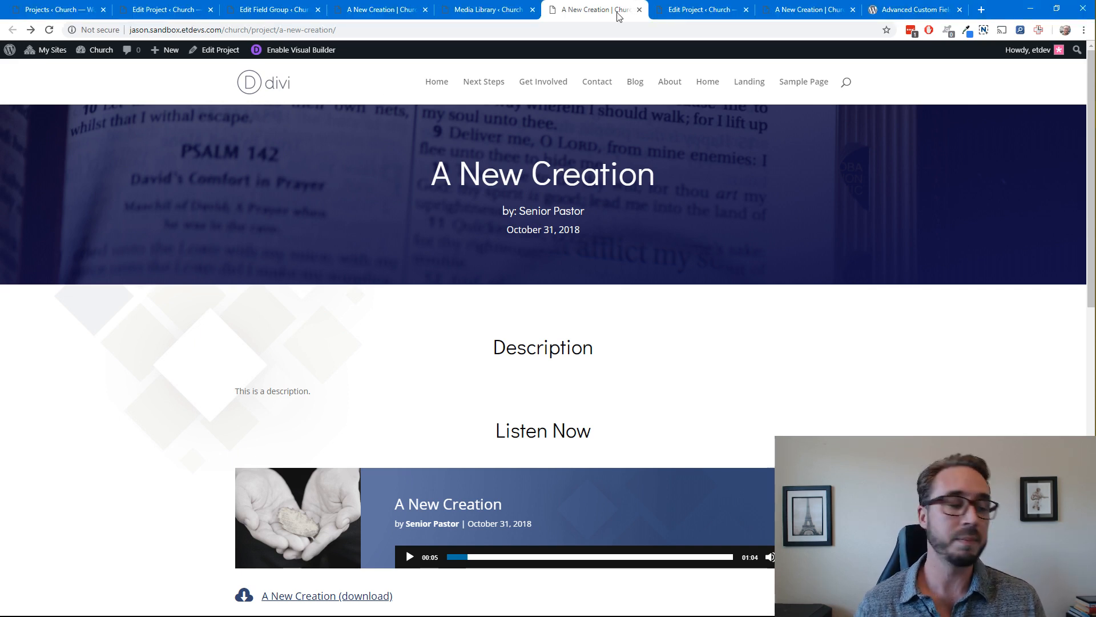